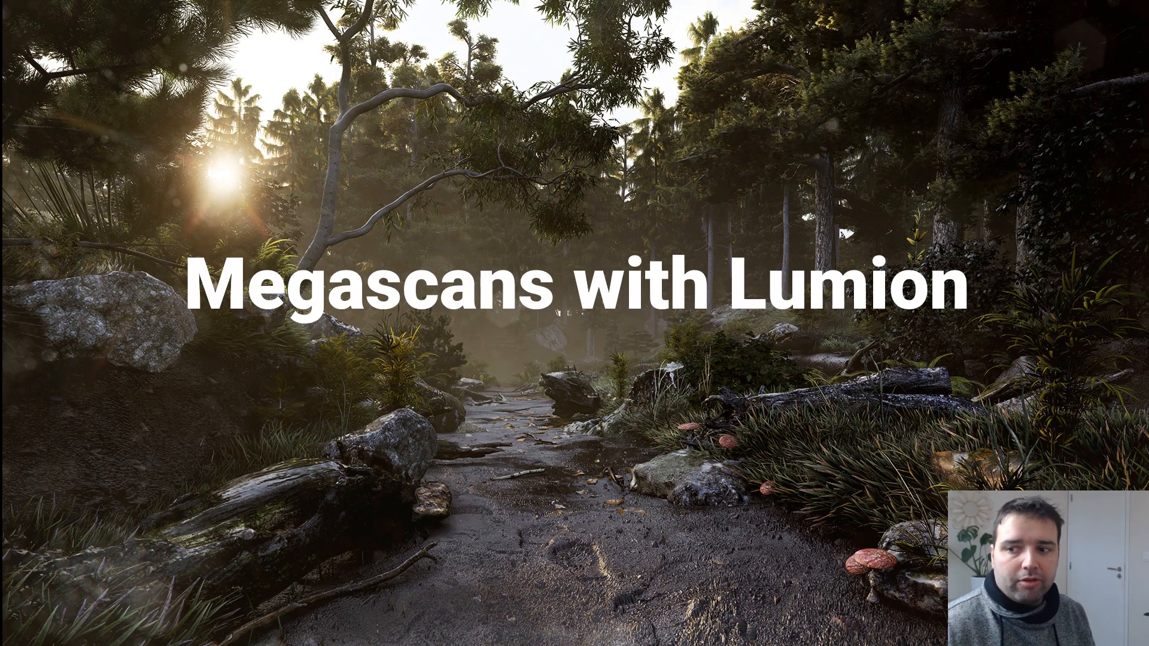
{"action": "key", "text": "Right"}
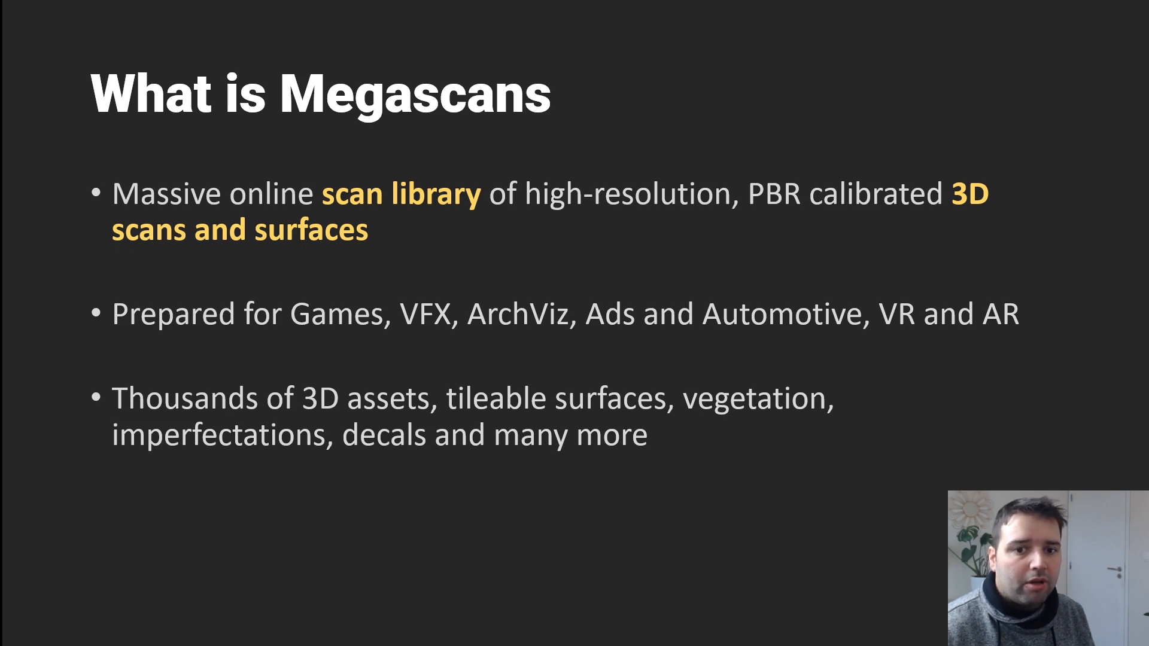
Step: Switch to the browser with the Quixel website and open the Megascans library for browsing
{"action": "key", "text": "alt+Tab"}
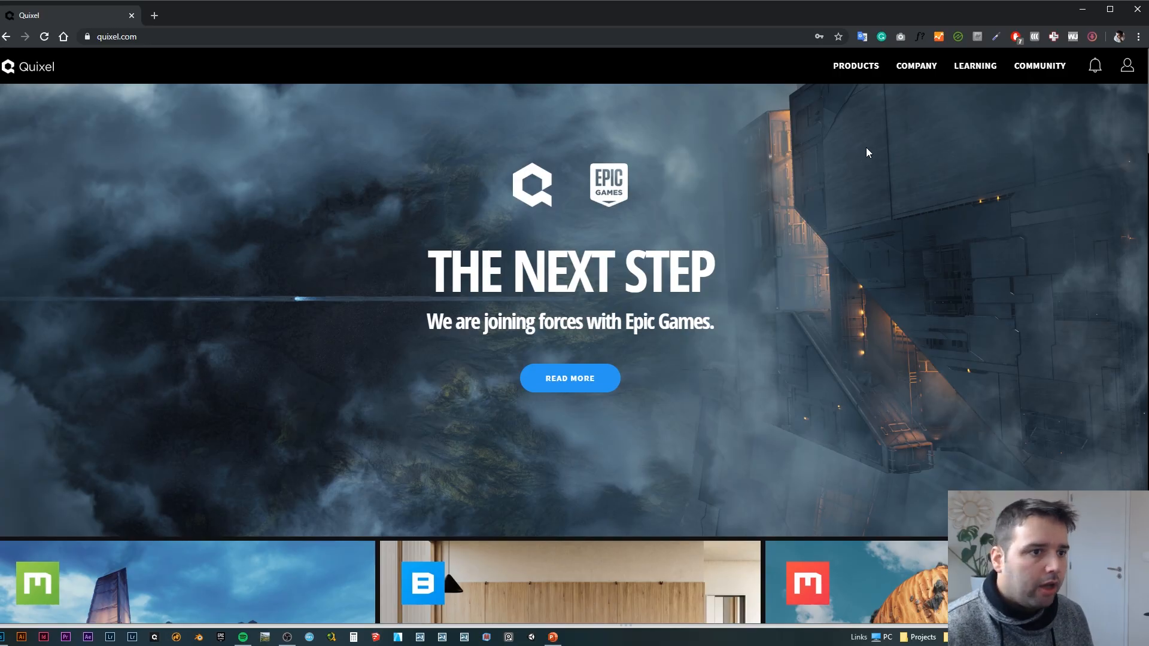
{"action": "left_click", "coordinate": [862, 75]}
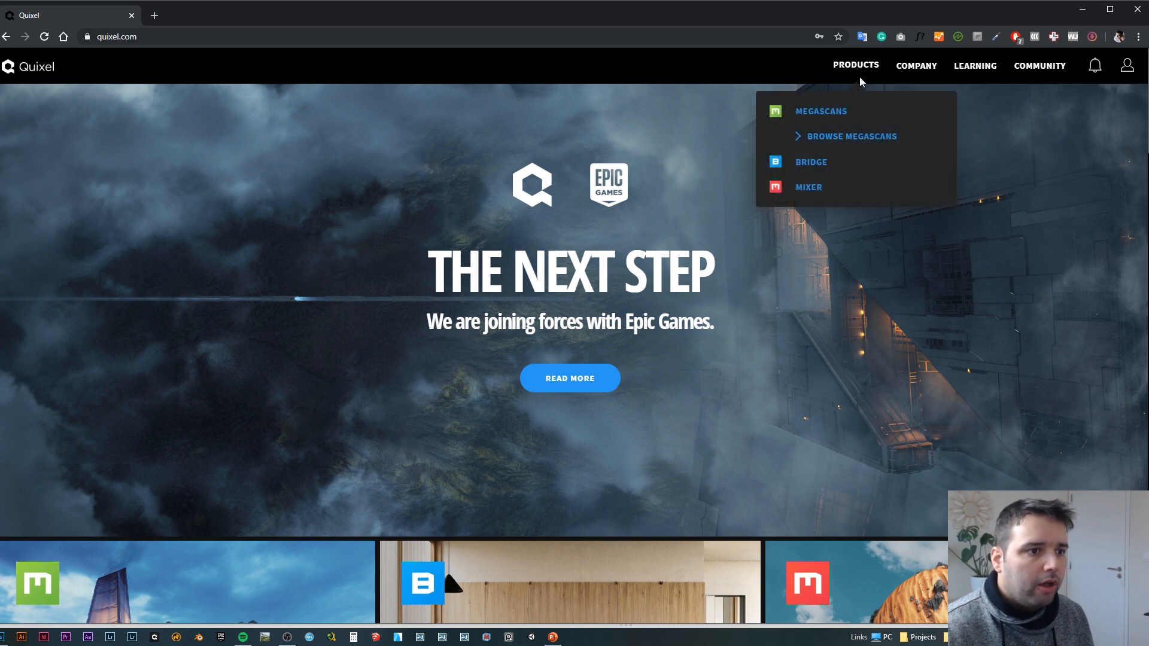
{"action": "left_click", "coordinate": [837, 136]}
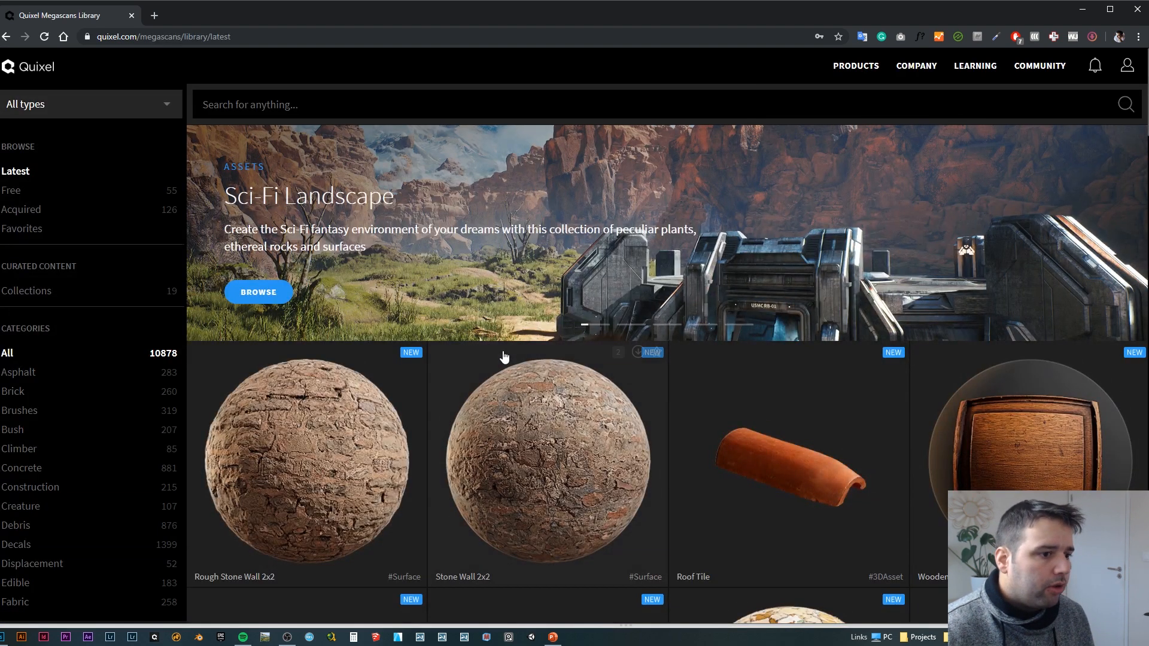
Step: Look over the latest assets and the category list, and show the Displacement category
{"action": "scroll", "coordinate": [547, 285], "scroll_direction": "down", "scroll_amount": 8}
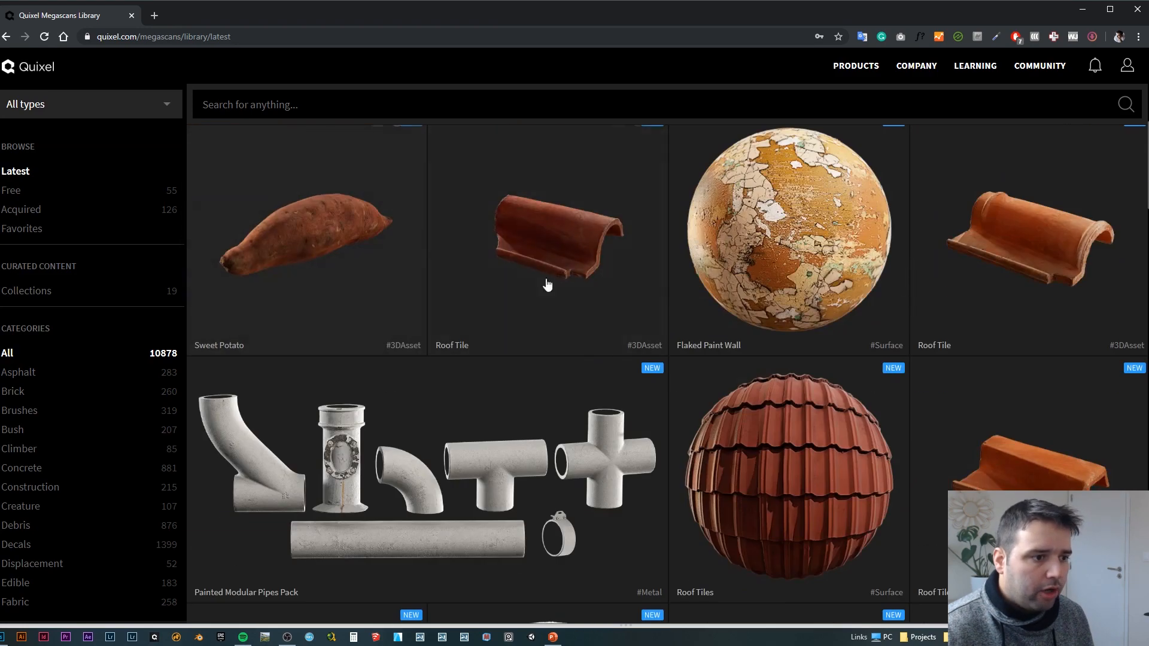
{"action": "scroll", "coordinate": [548, 285], "scroll_direction": "down", "scroll_amount": 4}
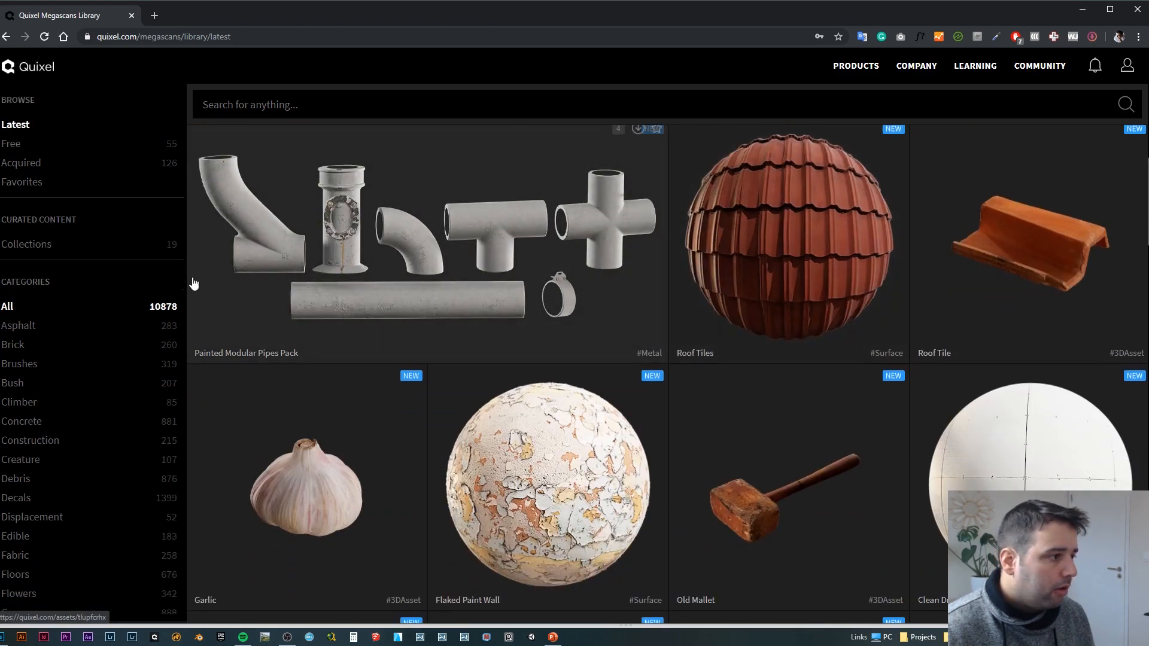
{"action": "scroll", "coordinate": [194, 283], "scroll_direction": "up", "scroll_amount": 4}
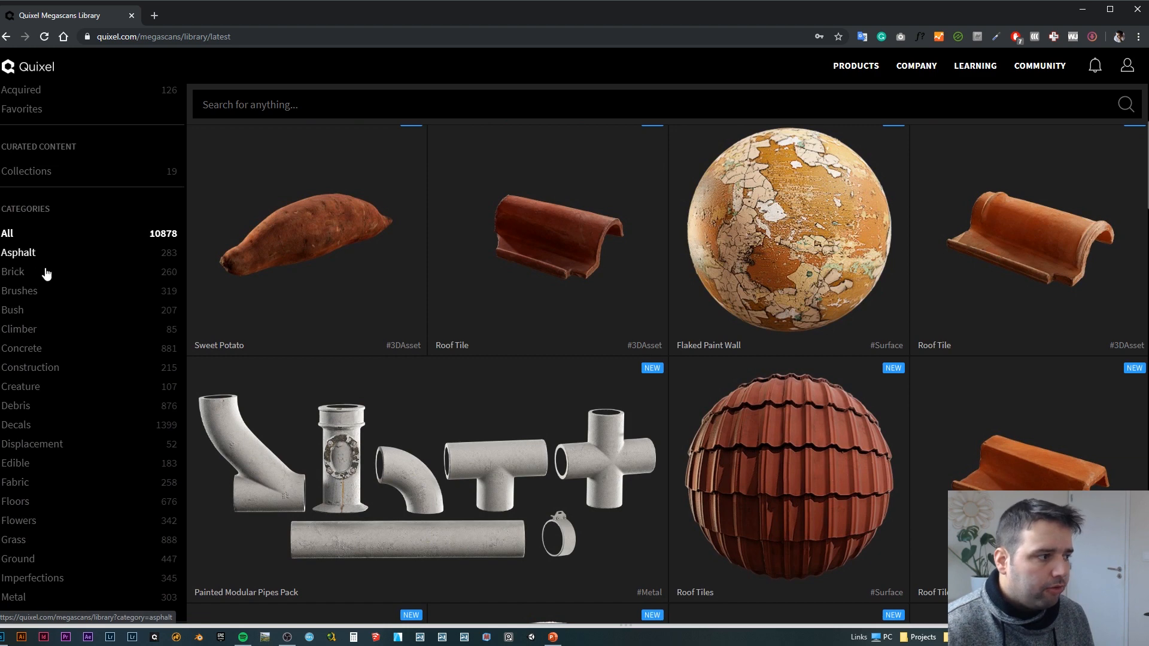
{"action": "scroll", "coordinate": [42, 335], "scroll_direction": "down", "scroll_amount": 3}
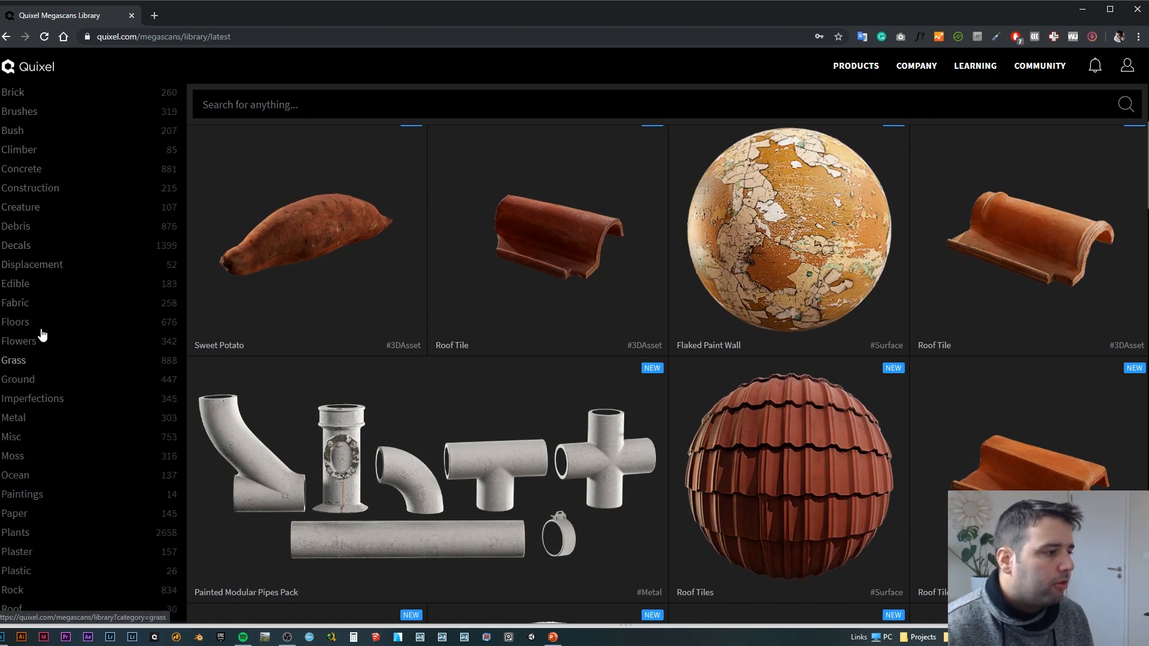
{"action": "left_click", "coordinate": [45, 265]}
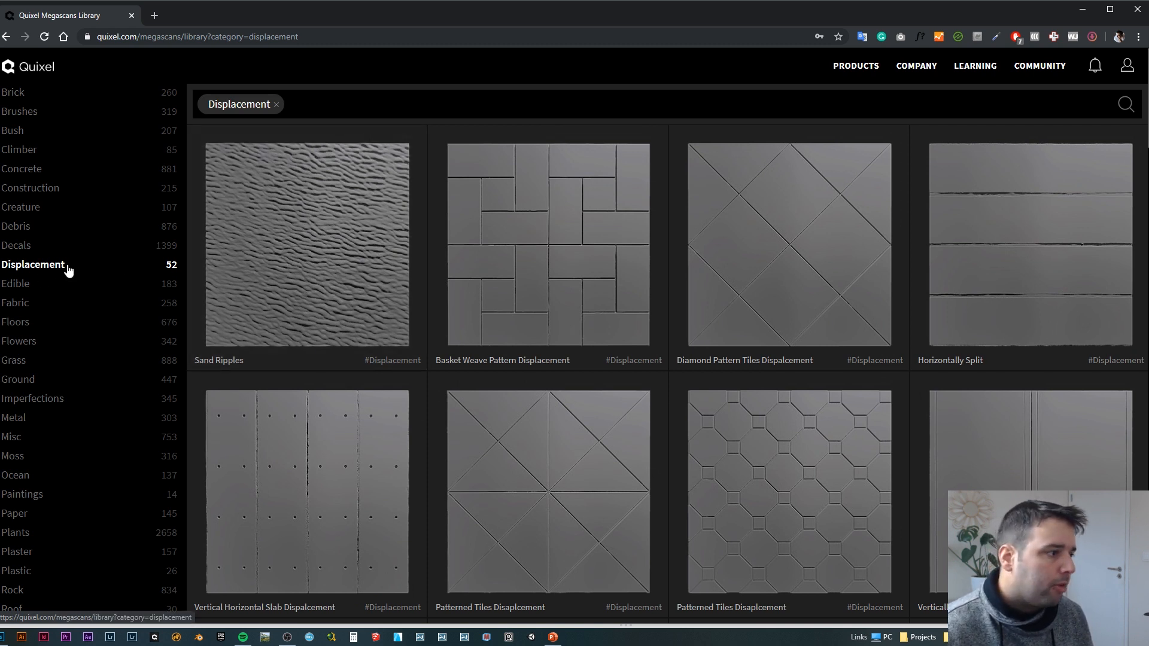
{"action": "scroll", "coordinate": [65, 278], "scroll_direction": "down", "scroll_amount": 1}
{"action": "scroll", "coordinate": [34, 295], "scroll_direction": "up", "scroll_amount": 2}
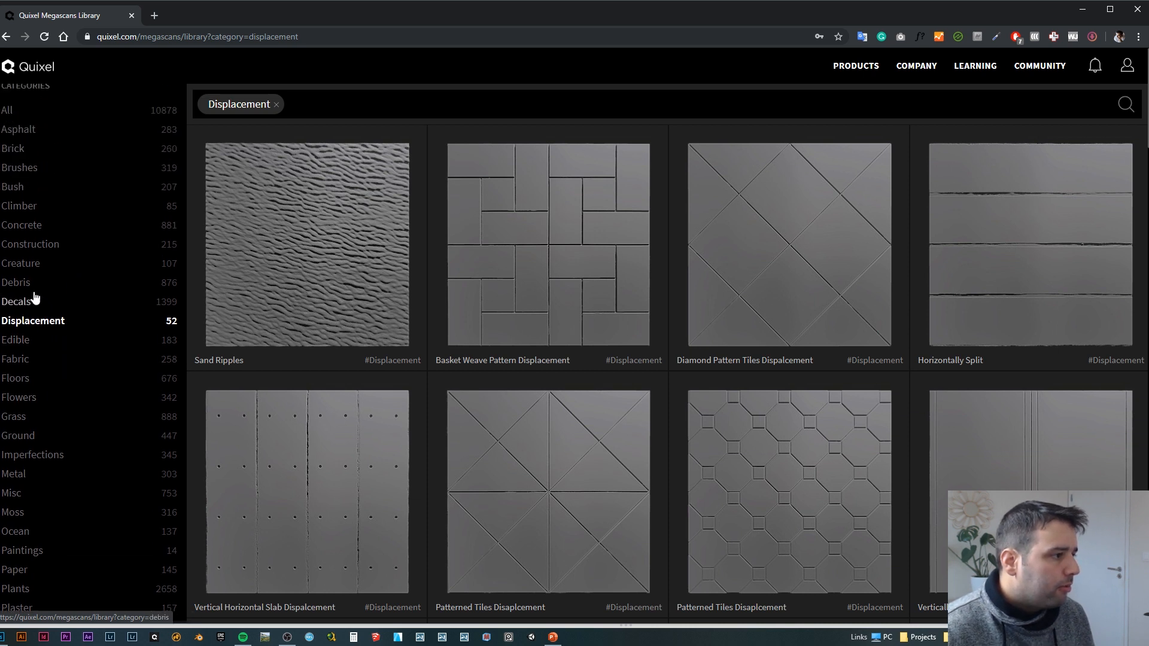
{"action": "scroll", "coordinate": [31, 329], "scroll_direction": "down", "scroll_amount": 2}
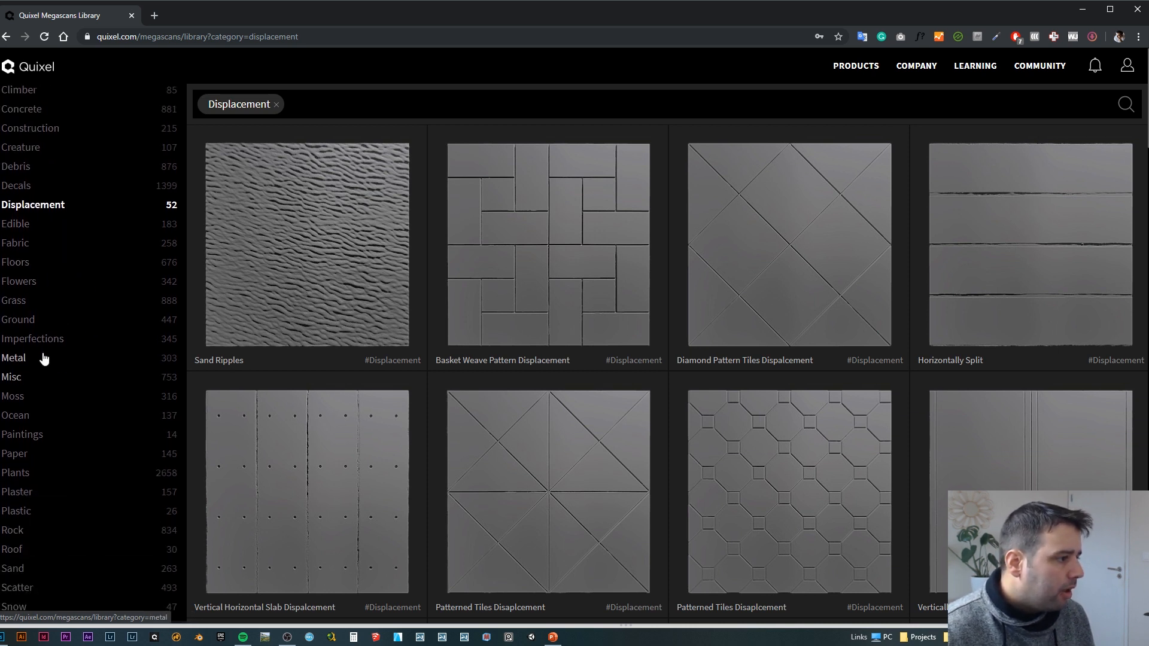
{"action": "scroll", "coordinate": [89, 370], "scroll_direction": "up", "scroll_amount": 6}
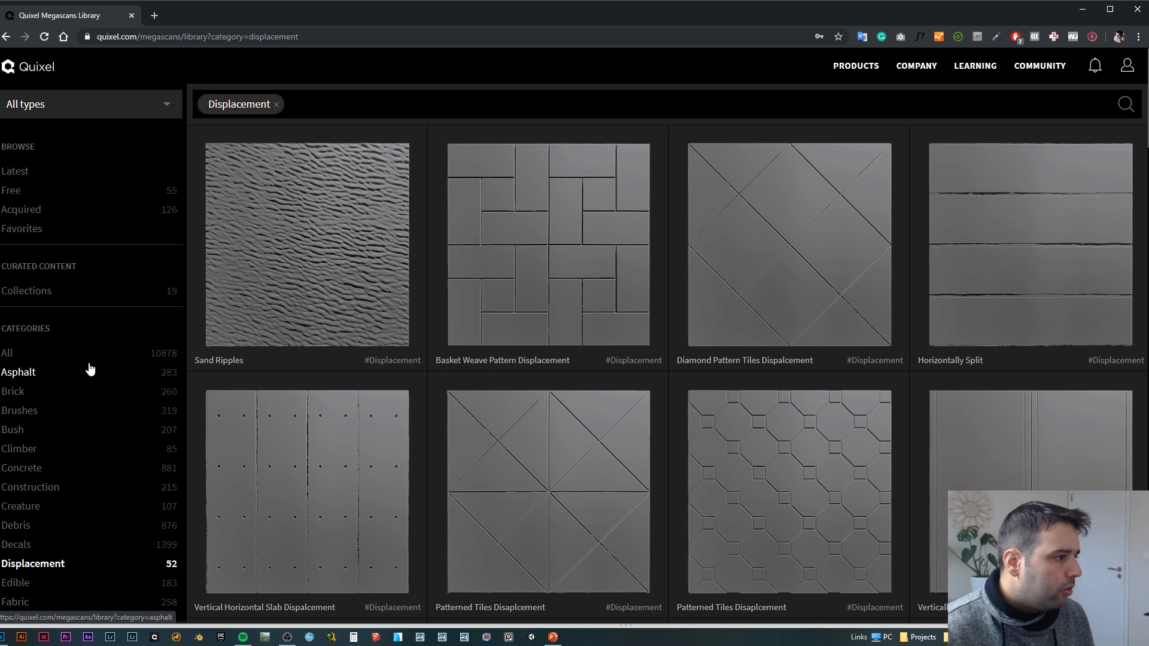
Step: Open the curated Collections and look through the themed asset sets down to Mountain Slope and Quarry
{"action": "left_click", "coordinate": [29, 290]}
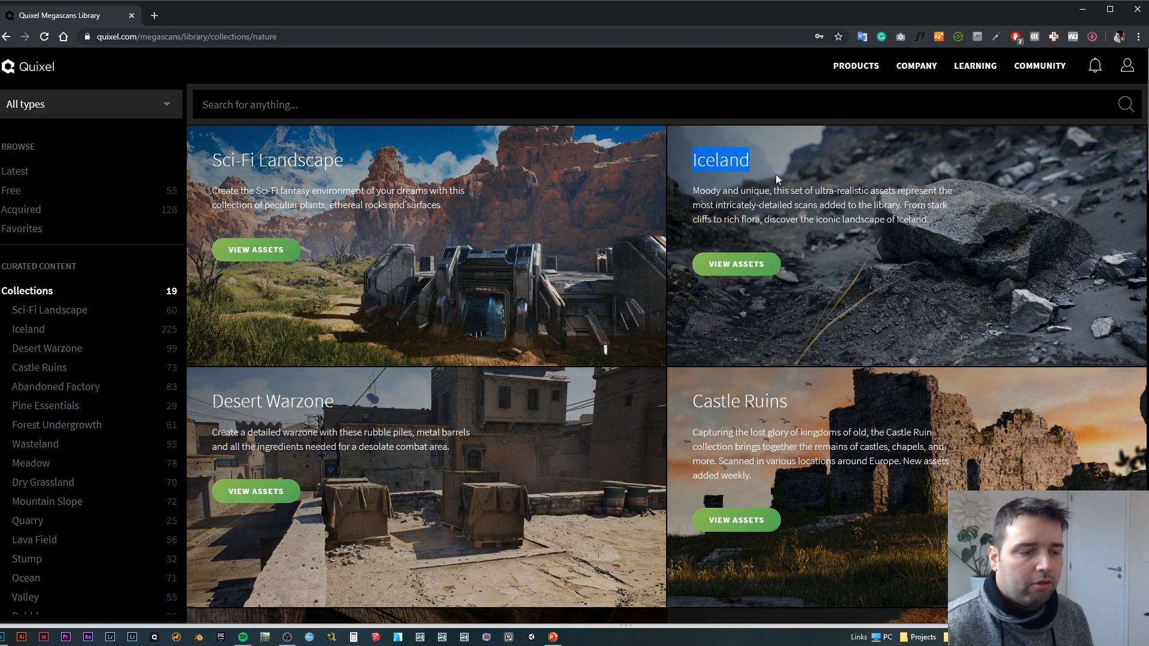
{"action": "scroll", "coordinate": [790, 263], "scroll_direction": "down", "scroll_amount": 7}
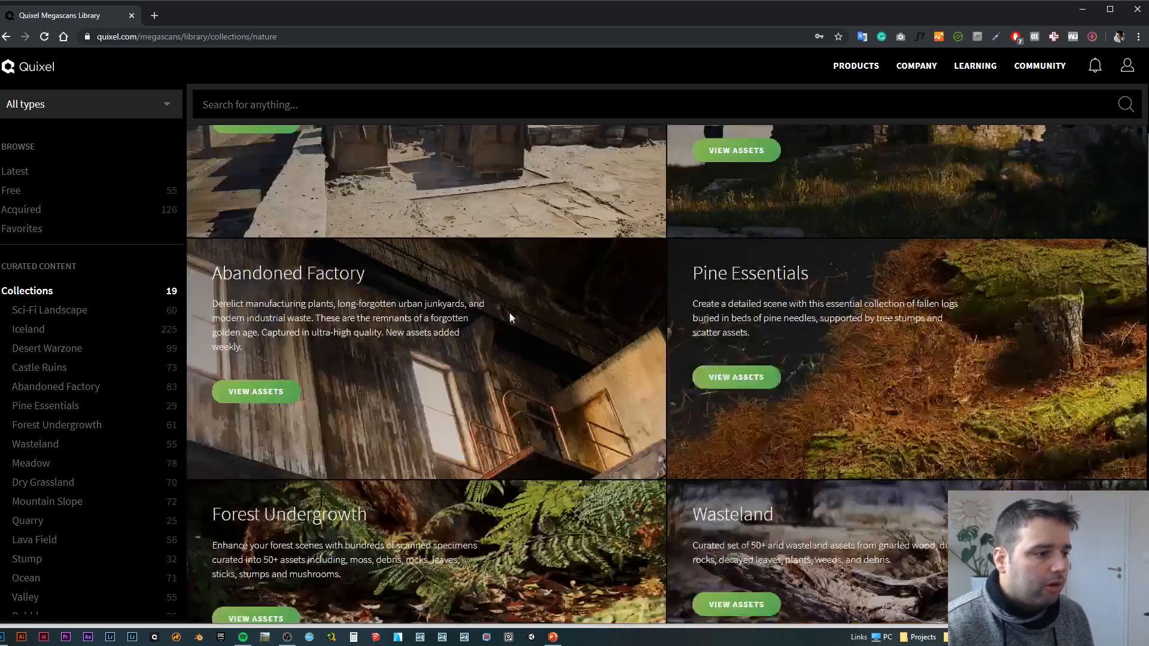
{"action": "scroll", "coordinate": [679, 328], "scroll_direction": "down", "scroll_amount": 4}
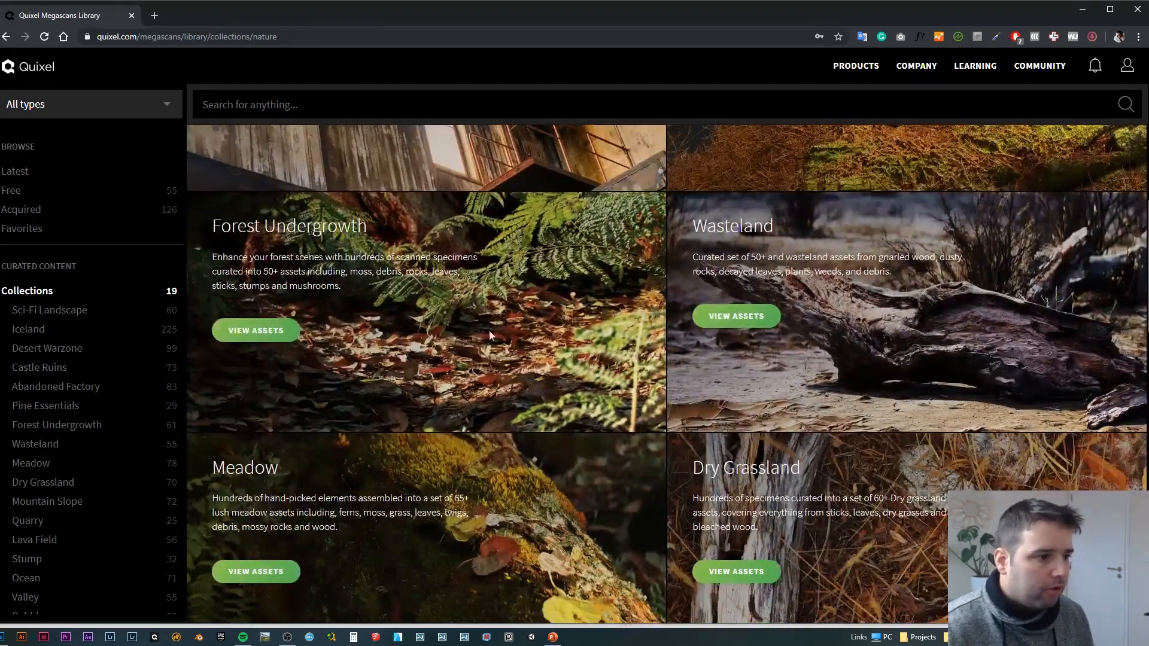
{"action": "scroll", "coordinate": [794, 318], "scroll_direction": "down", "scroll_amount": 4}
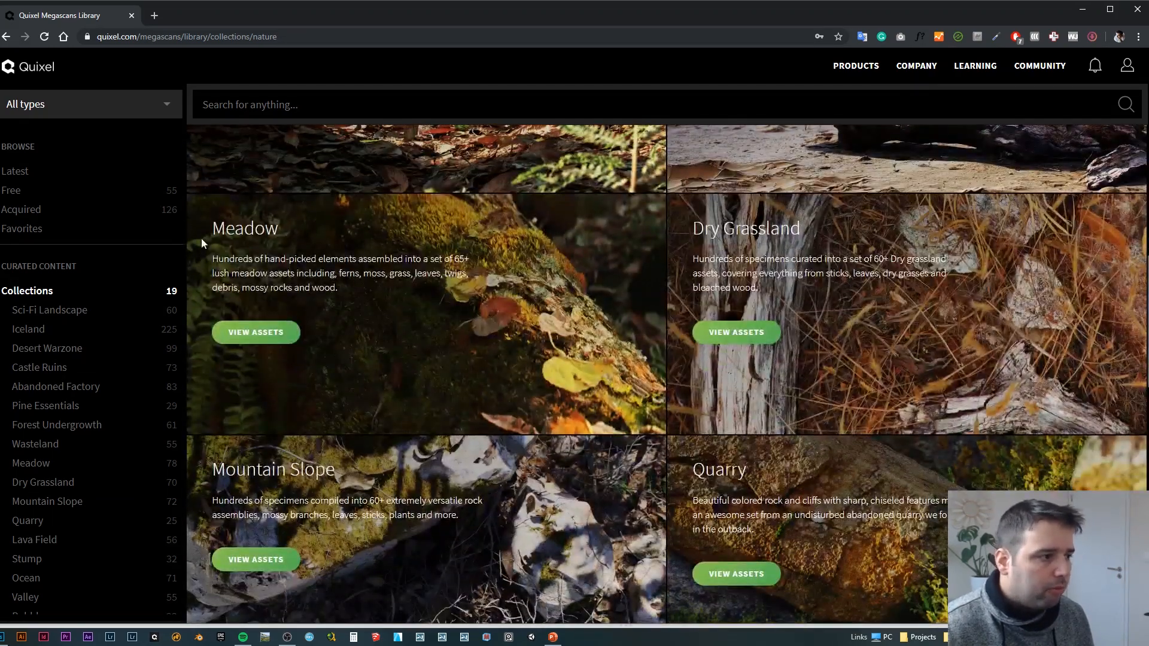
{"action": "scroll", "coordinate": [715, 255], "scroll_direction": "down", "scroll_amount": 3}
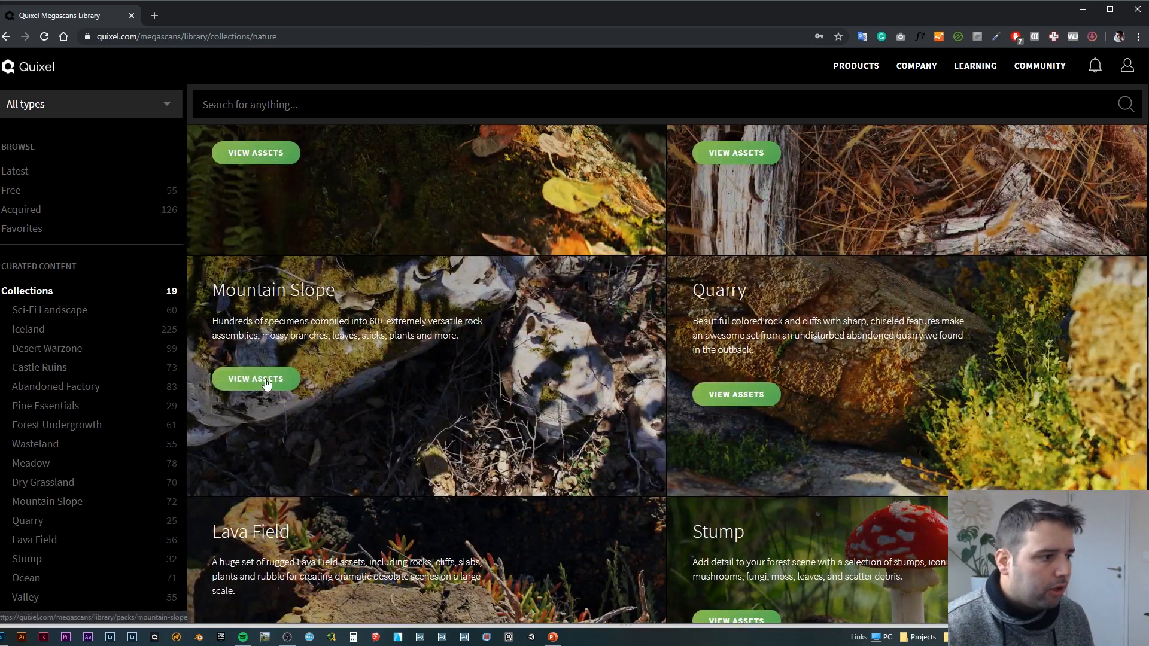
Step: Open the Mountain Slope collection and examine its rocks, surfaces, plants and branches
{"action": "left_click", "coordinate": [256, 388]}
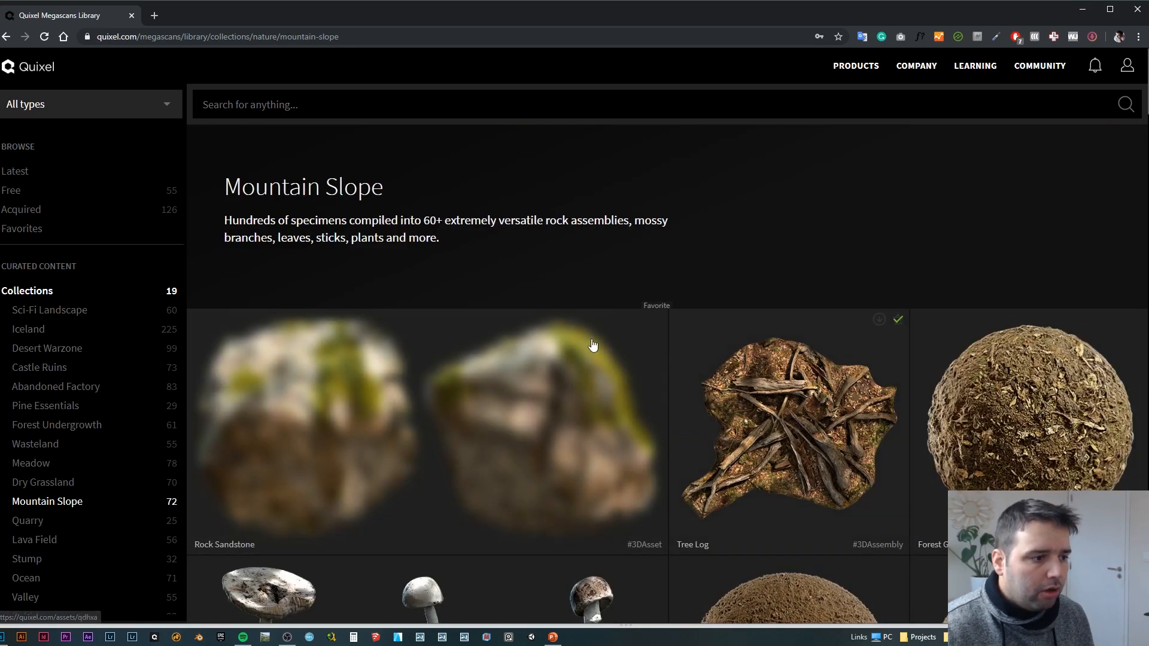
{"action": "scroll", "coordinate": [853, 392], "scroll_direction": "down", "scroll_amount": 3}
{"action": "scroll", "coordinate": [850, 389], "scroll_direction": "up", "scroll_amount": 3}
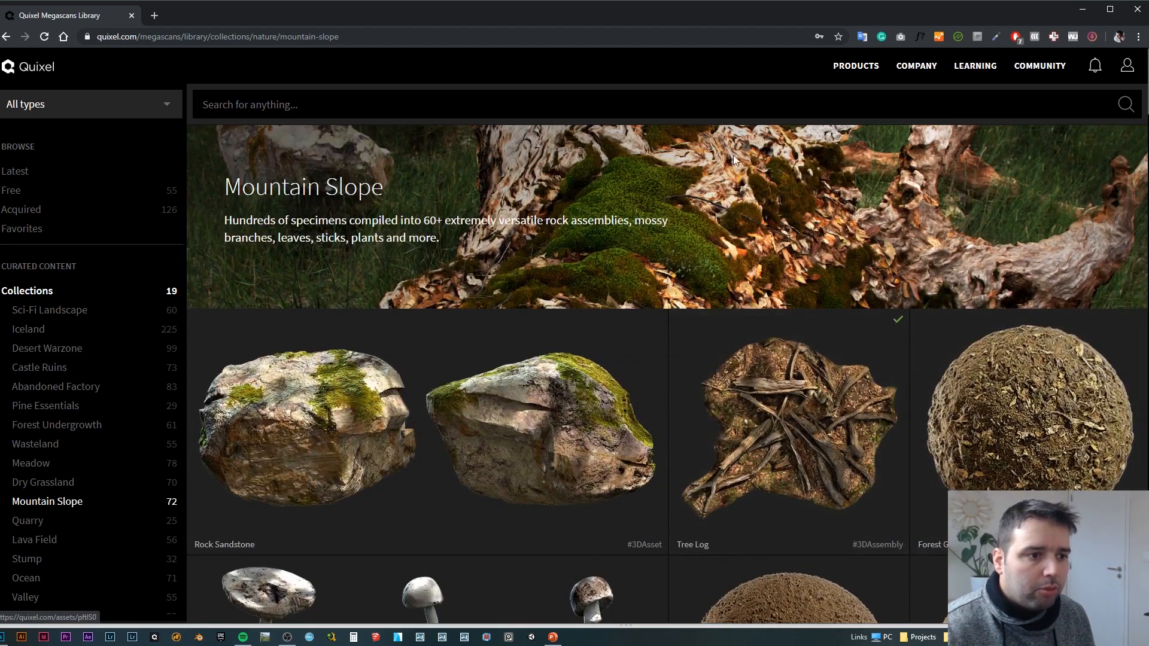
{"action": "scroll", "coordinate": [843, 382], "scroll_direction": "down", "scroll_amount": 15}
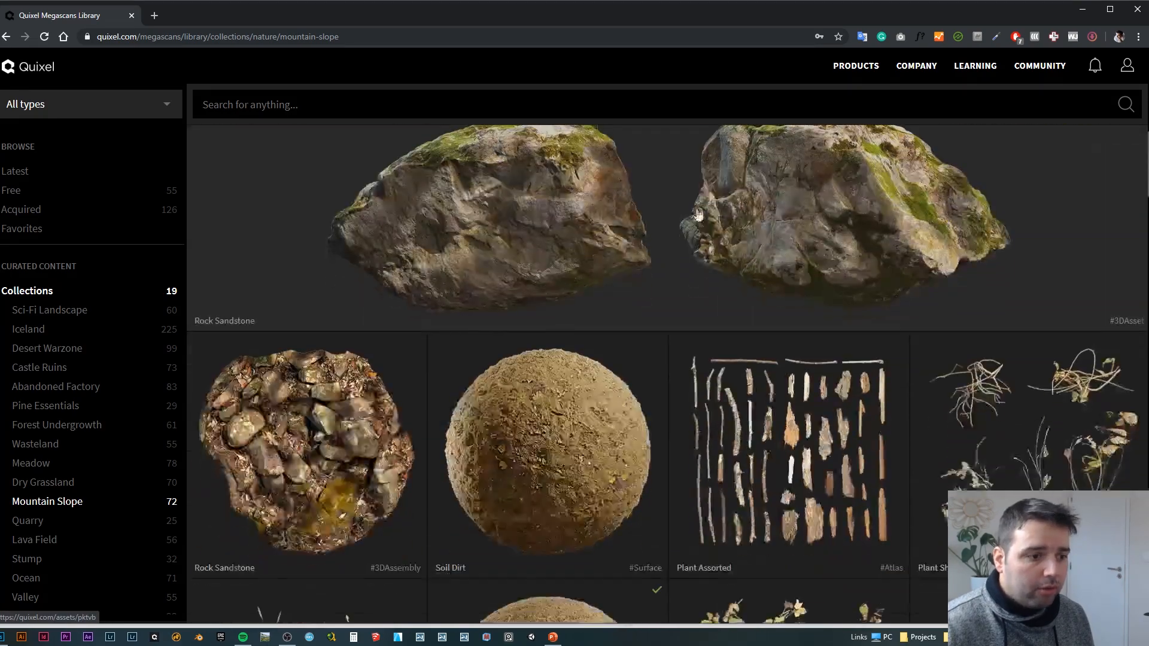
{"action": "scroll", "coordinate": [685, 259], "scroll_direction": "up", "scroll_amount": 10}
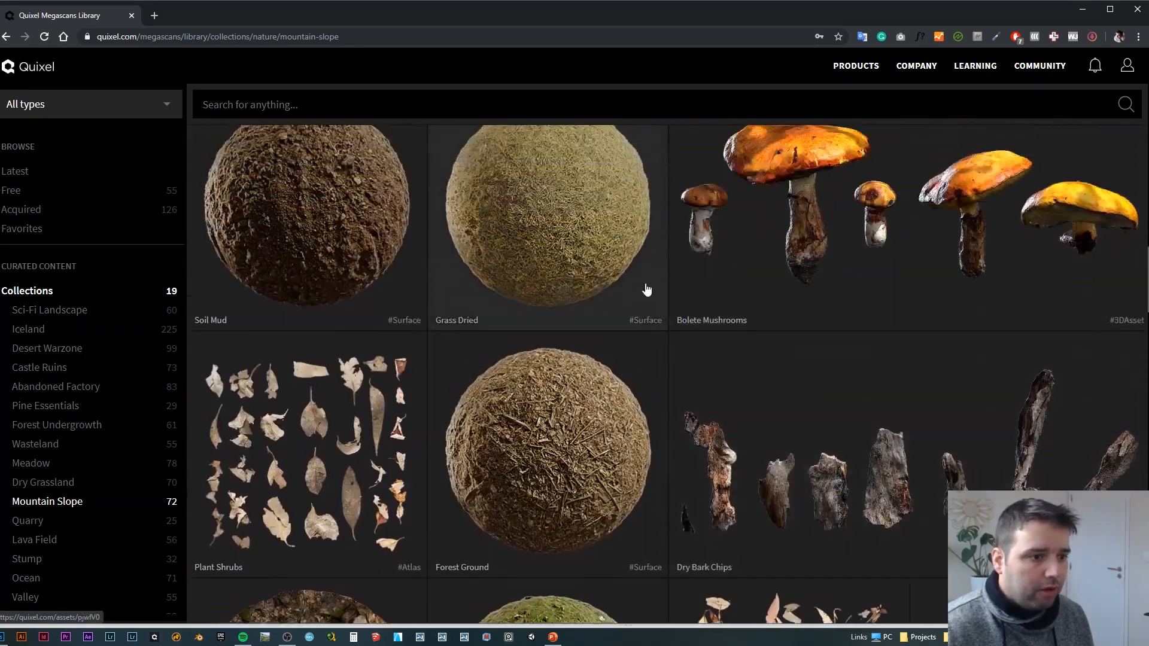
{"action": "scroll", "coordinate": [810, 209], "scroll_direction": "down", "scroll_amount": 4}
{"action": "scroll", "coordinate": [902, 246], "scroll_direction": "down", "scroll_amount": 4}
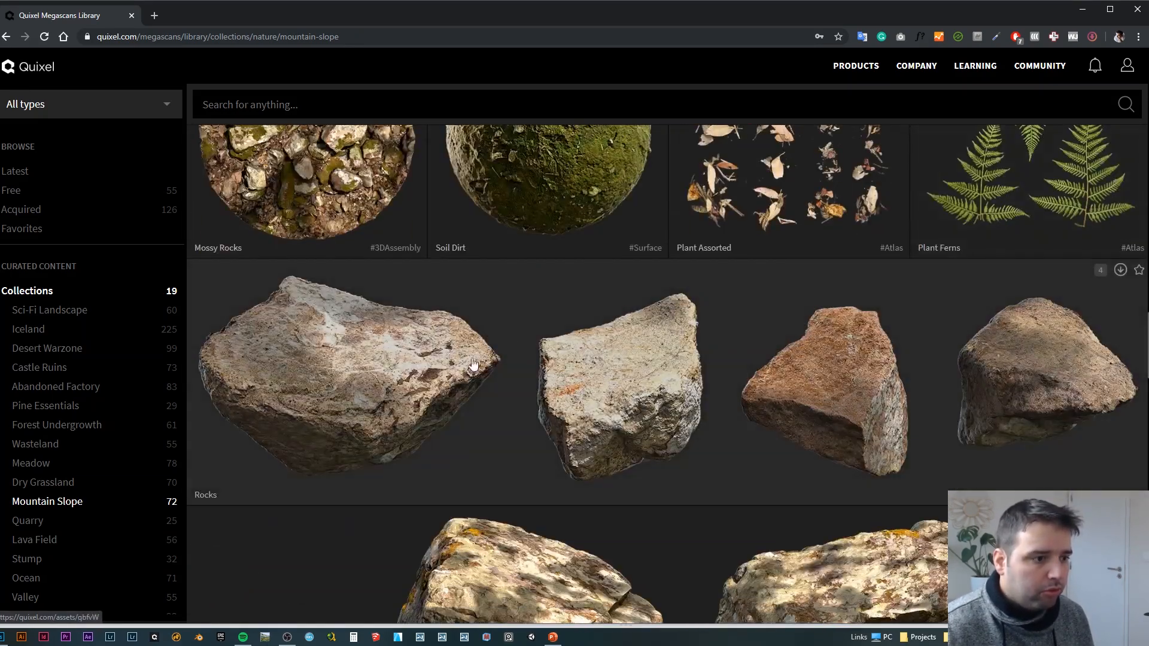
{"action": "scroll", "coordinate": [896, 360], "scroll_direction": "up", "scroll_amount": 1}
{"action": "scroll", "coordinate": [819, 334], "scroll_direction": "down", "scroll_amount": 10}
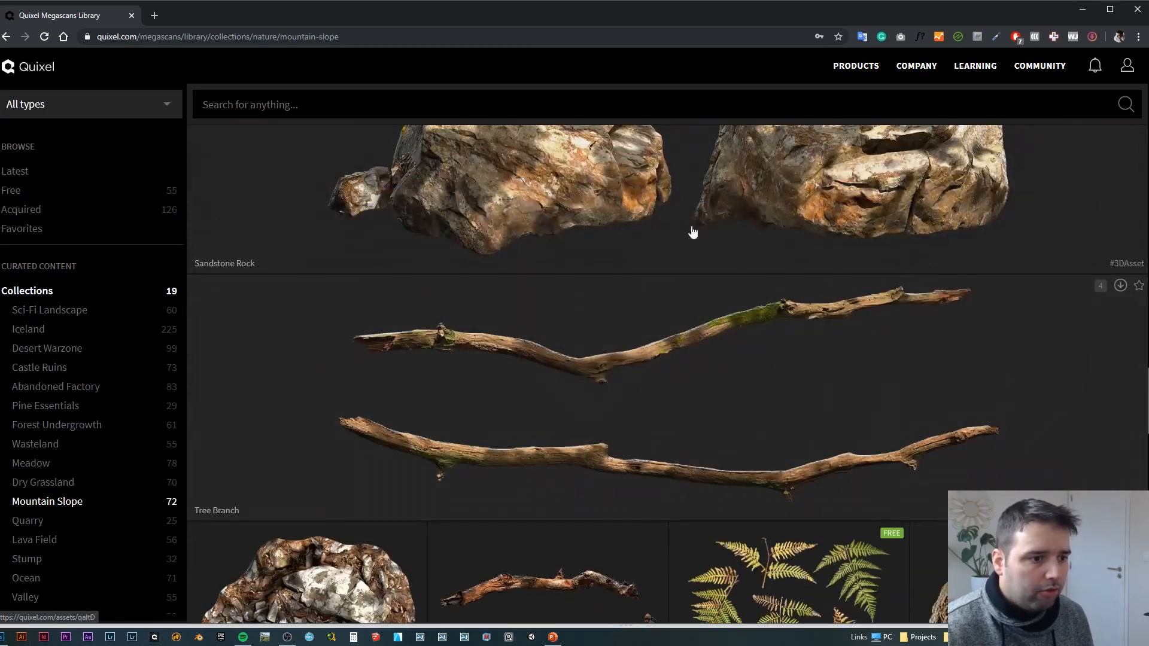
{"action": "scroll", "coordinate": [658, 389], "scroll_direction": "down", "scroll_amount": 4}
{"action": "scroll", "coordinate": [988, 270], "scroll_direction": "down", "scroll_amount": 1}
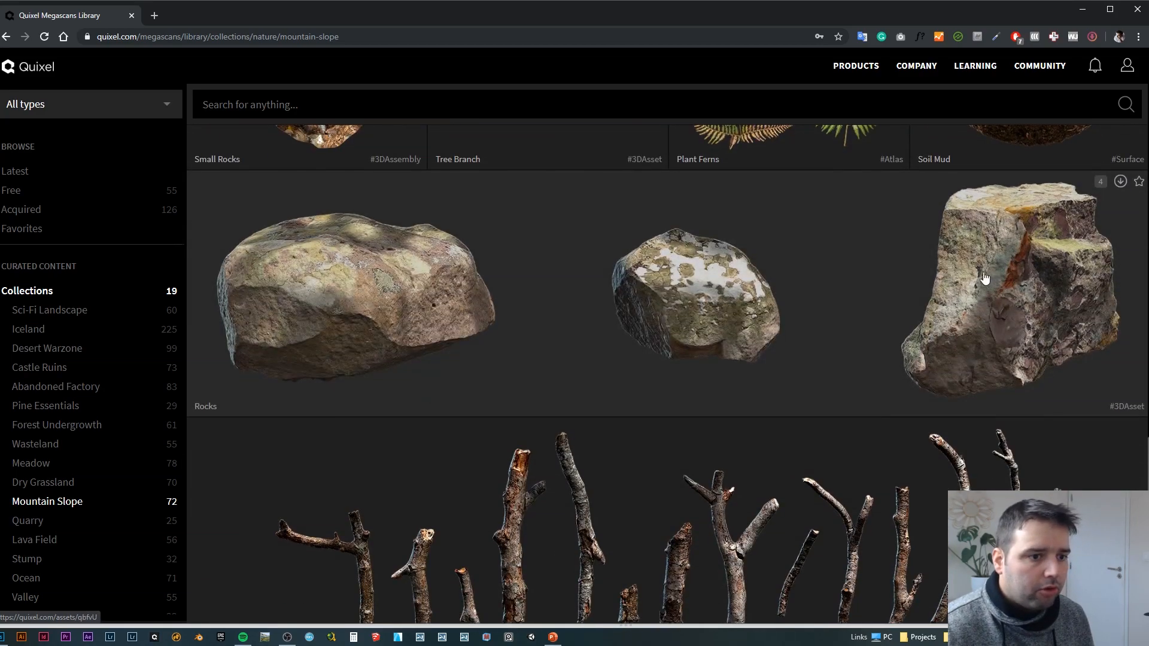
Step: View the details, resolution and point cost of the Rocks asset with three lichen-covered boulders, and close it
{"action": "left_click", "coordinate": [520, 355]}
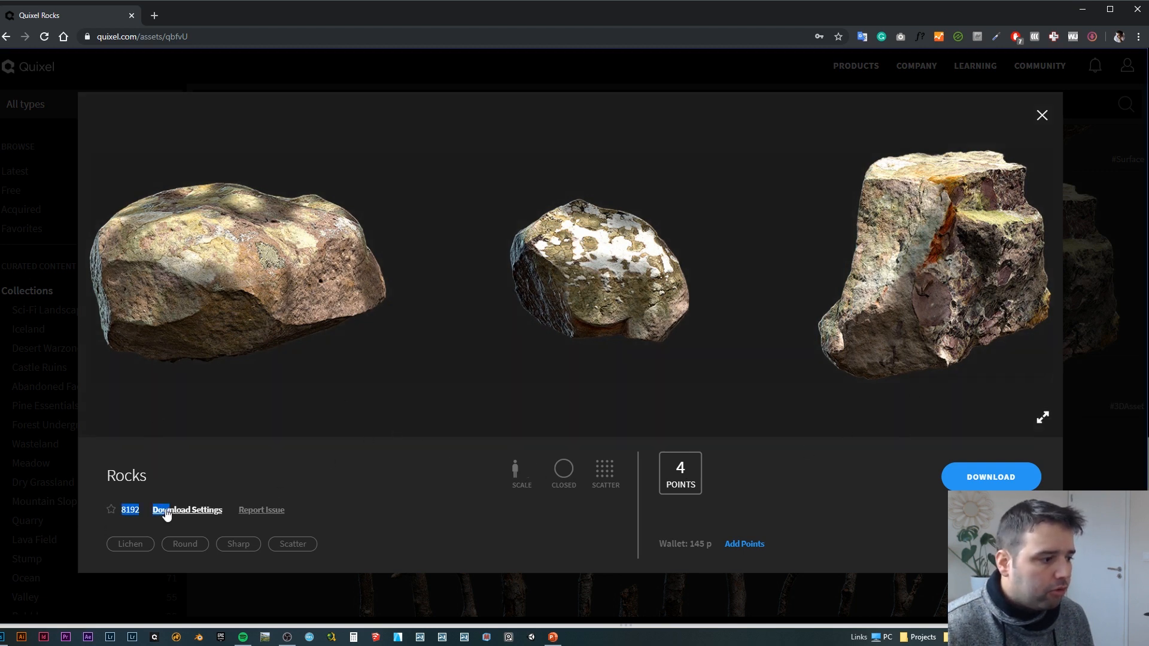
{"action": "mouse_move", "coordinate": [972, 488]}
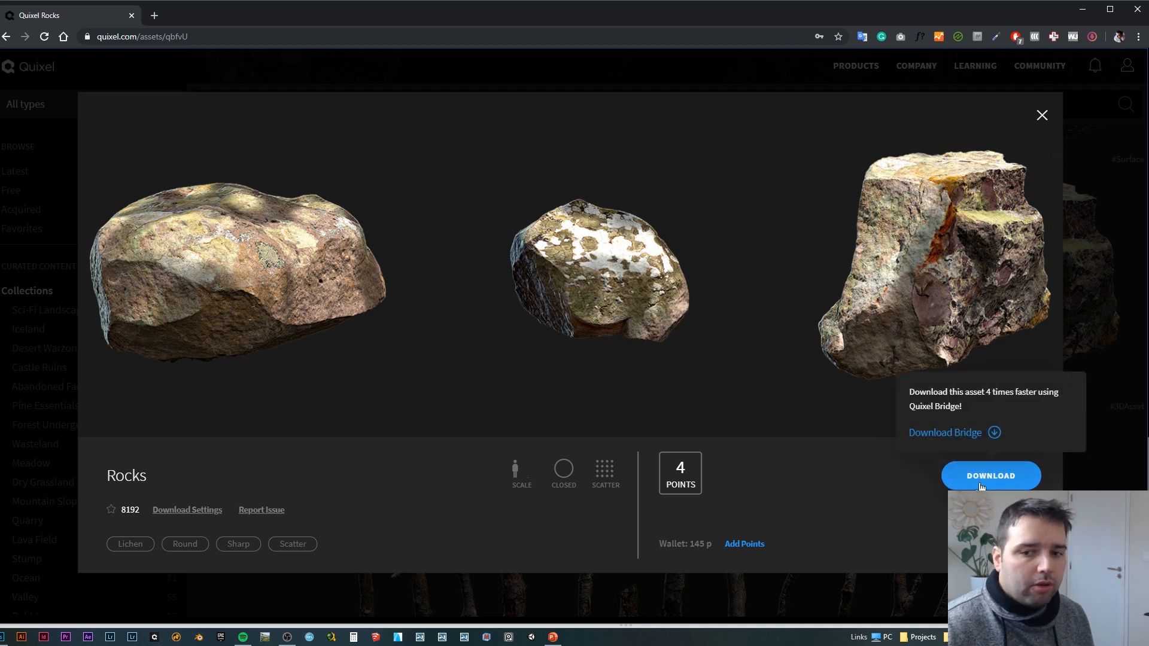
{"action": "left_click", "coordinate": [1041, 115]}
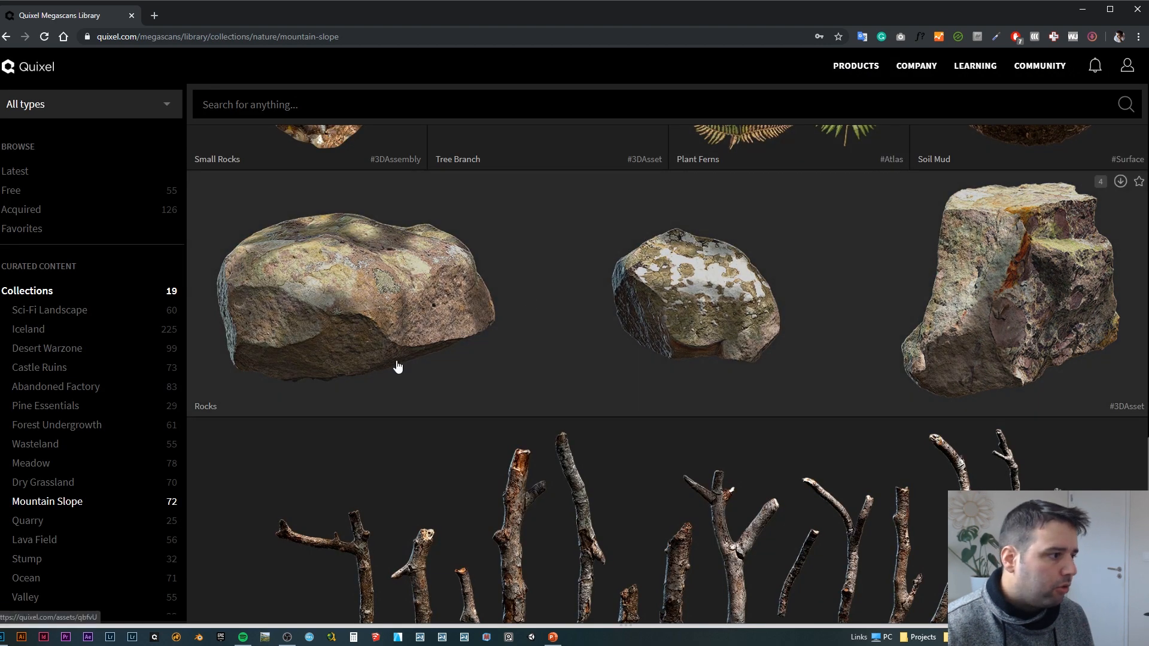
Step: Choose Bridge among the Quixel website's products and switch to the Quixel Bridge app
{"action": "scroll", "coordinate": [396, 367], "scroll_direction": "up", "scroll_amount": 5}
{"action": "mouse_move", "coordinate": [857, 69]}
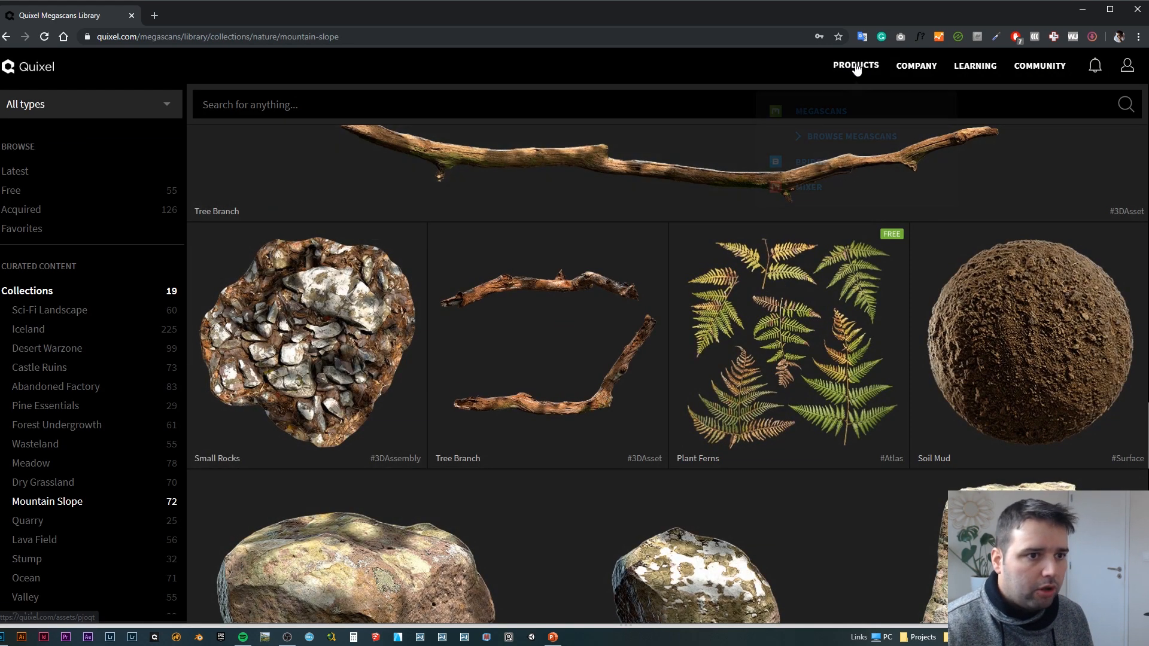
{"action": "left_click", "coordinate": [813, 160]}
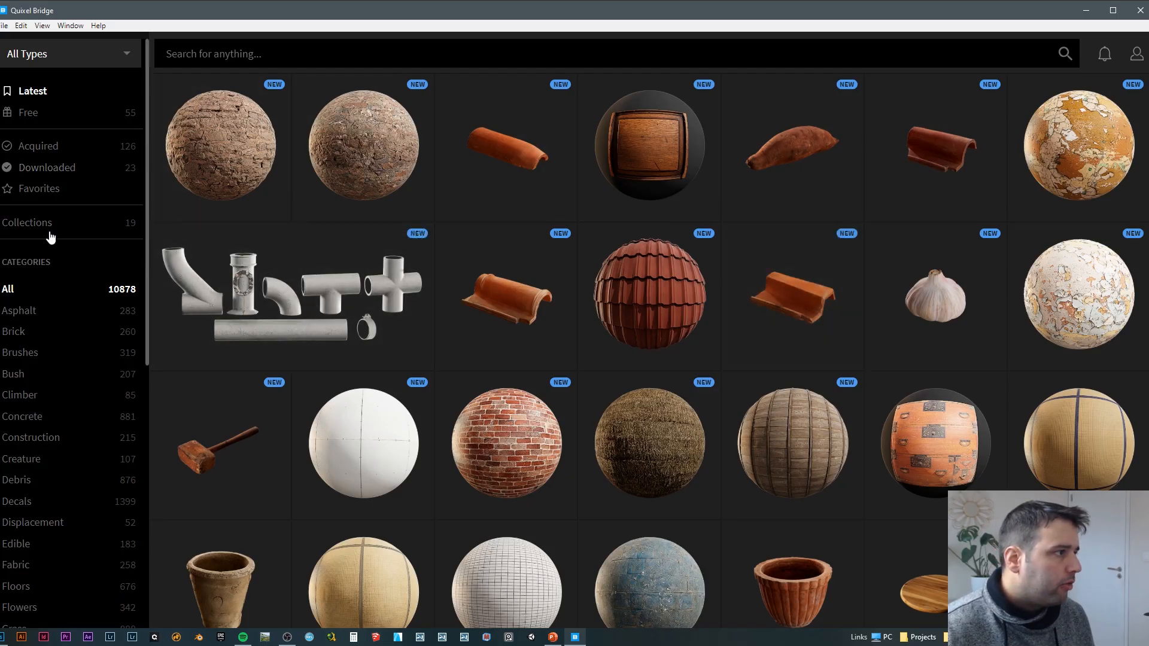
{"action": "mouse_move", "coordinate": [188, 118]}
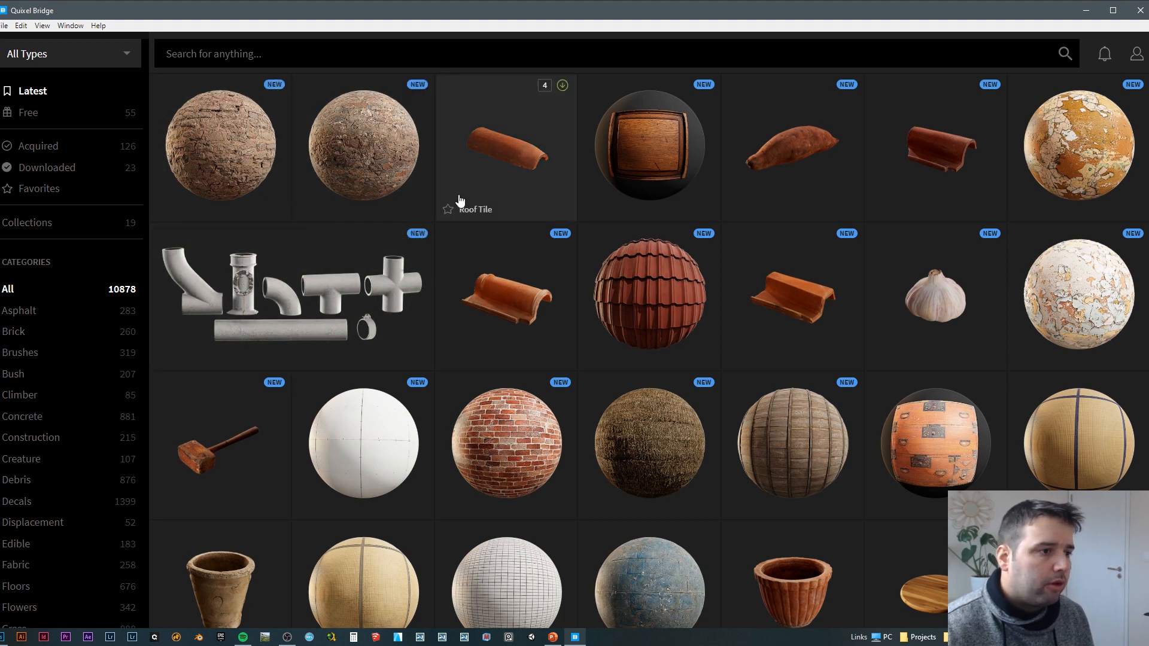
Step: Show only the downloaded assets and look through them
{"action": "left_click", "coordinate": [50, 170]}
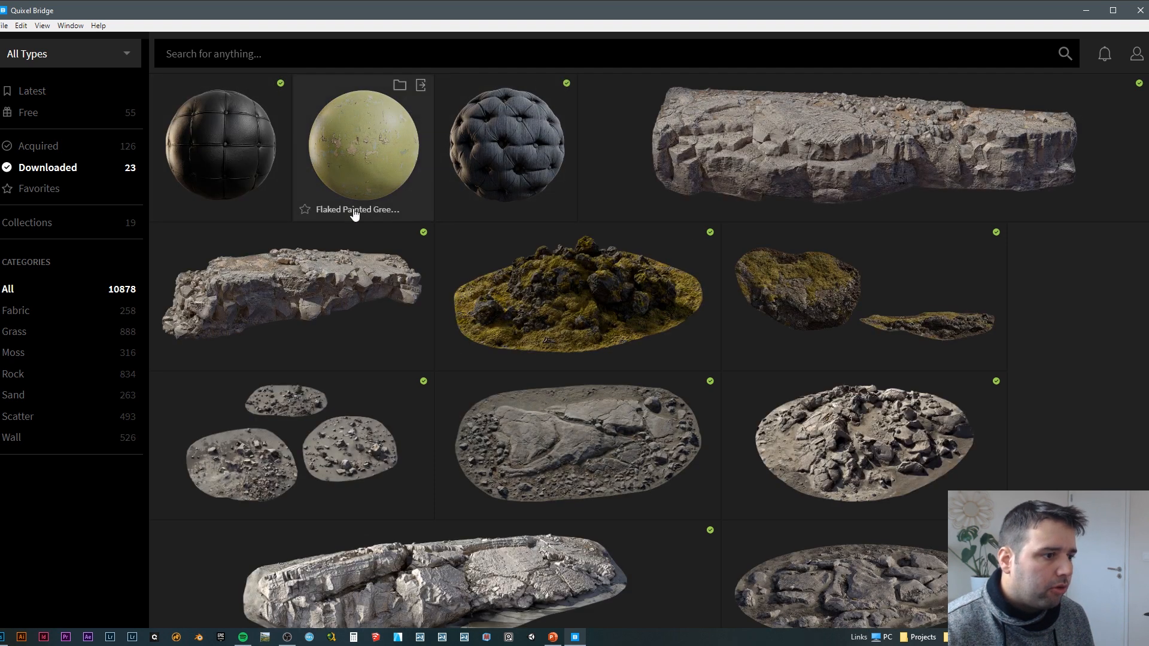
{"action": "scroll", "coordinate": [610, 310], "scroll_direction": "down", "scroll_amount": 3}
{"action": "scroll", "coordinate": [472, 315], "scroll_direction": "down", "scroll_amount": 2}
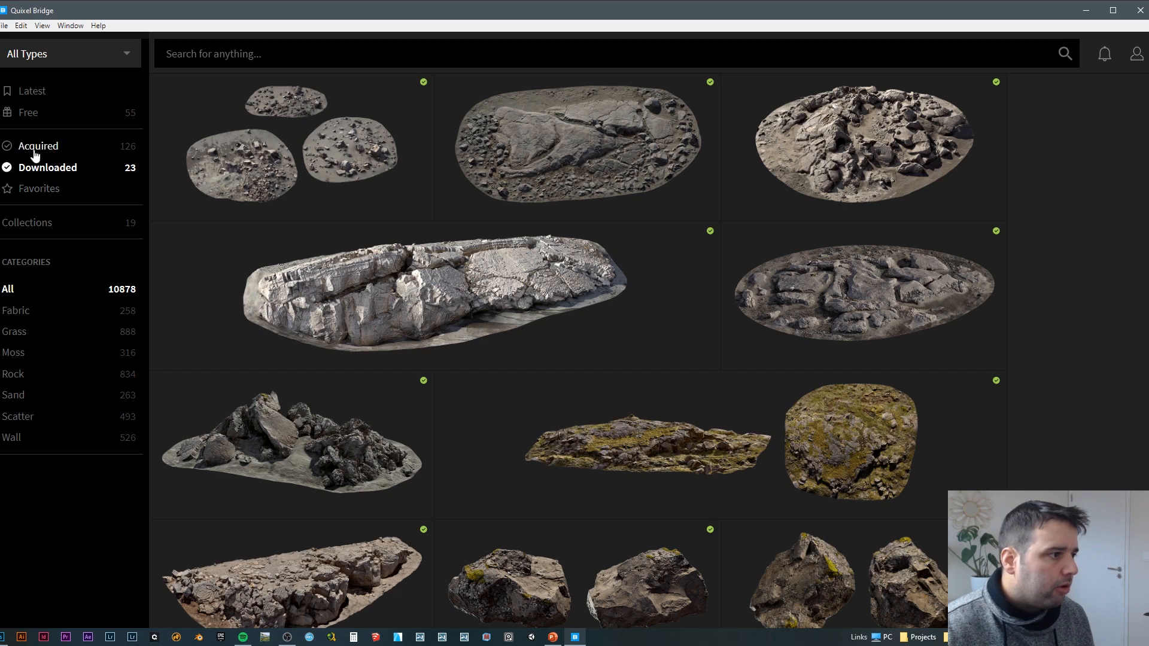
Step: List the acquired assets and open the details of the Worn Wooden Beam
{"action": "left_click", "coordinate": [34, 155]}
{"action": "scroll", "coordinate": [449, 251], "scroll_direction": "down", "scroll_amount": 5}
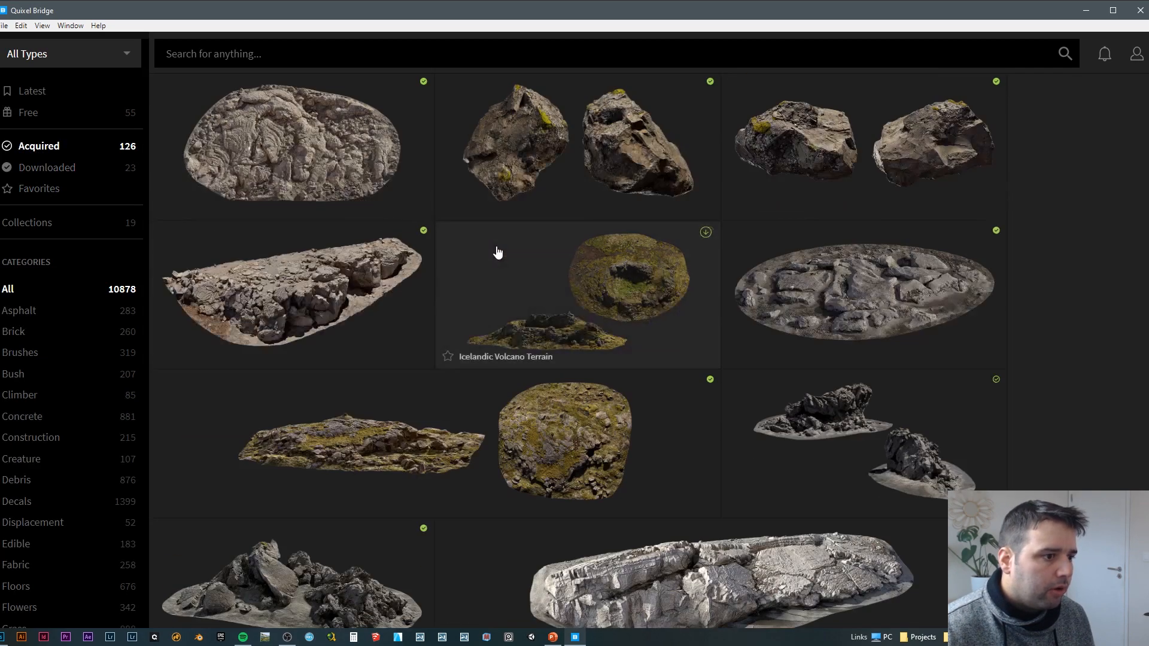
{"action": "scroll", "coordinate": [498, 252], "scroll_direction": "up", "scroll_amount": 8}
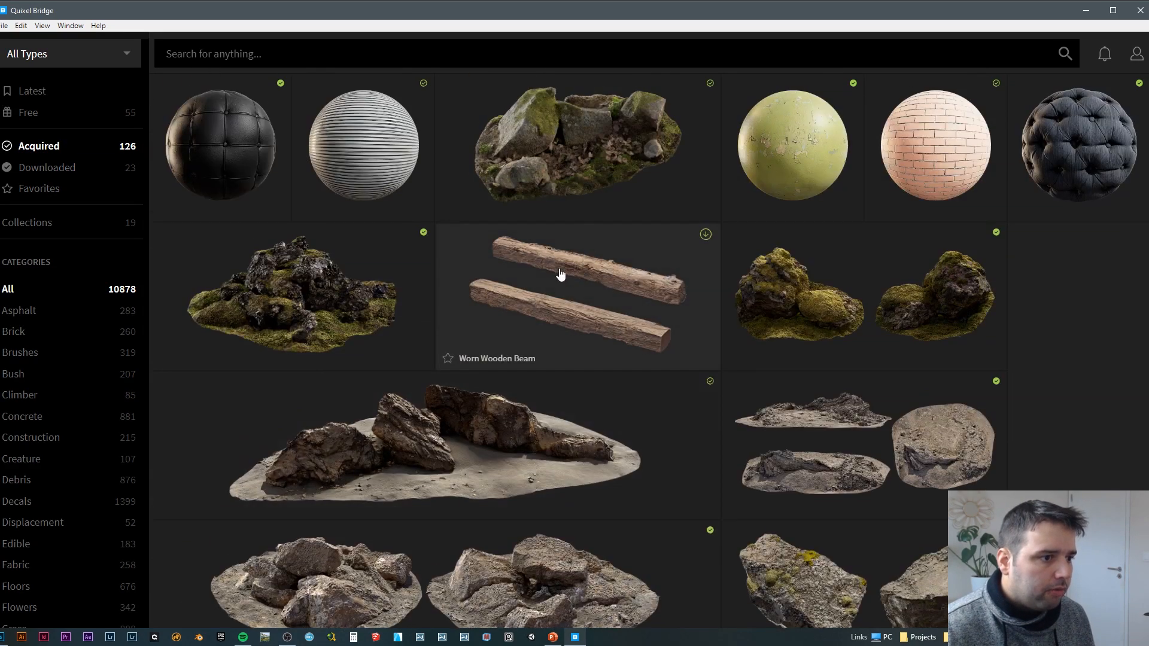
{"action": "left_click", "coordinate": [560, 274]}
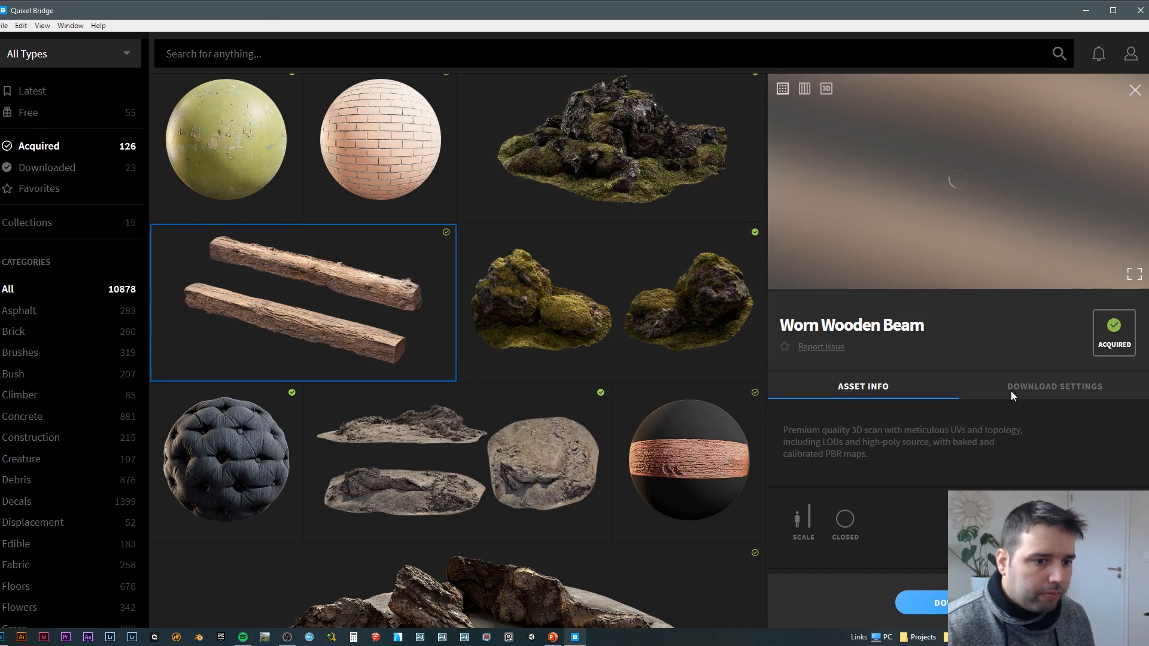
Step: Open the Worn Wooden Beam's download settings and set the texture resolution to 4K
{"action": "scroll", "coordinate": [916, 348], "scroll_direction": "down", "scroll_amount": 1}
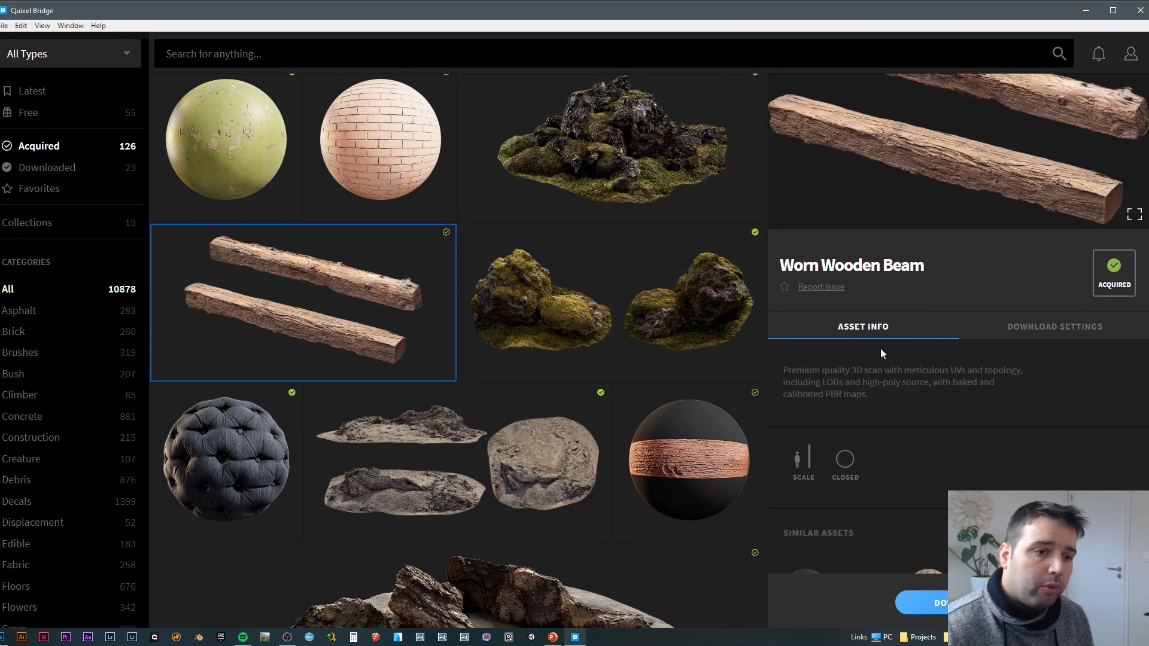
{"action": "scroll", "coordinate": [891, 359], "scroll_direction": "down", "scroll_amount": 1}
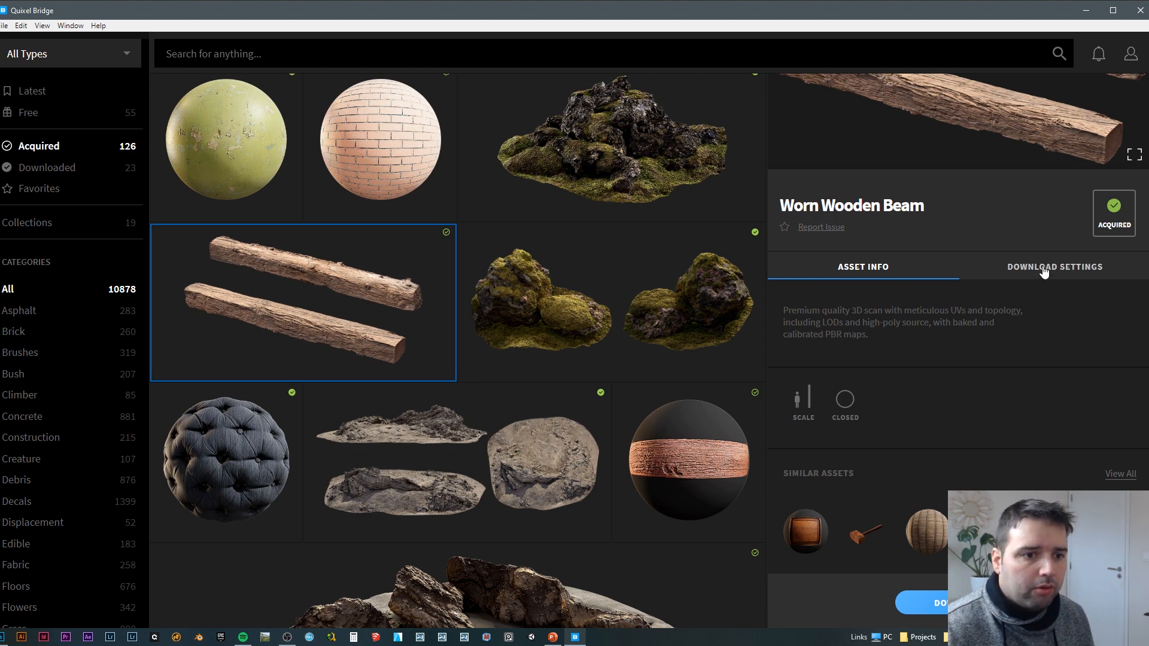
{"action": "left_click", "coordinate": [1095, 270]}
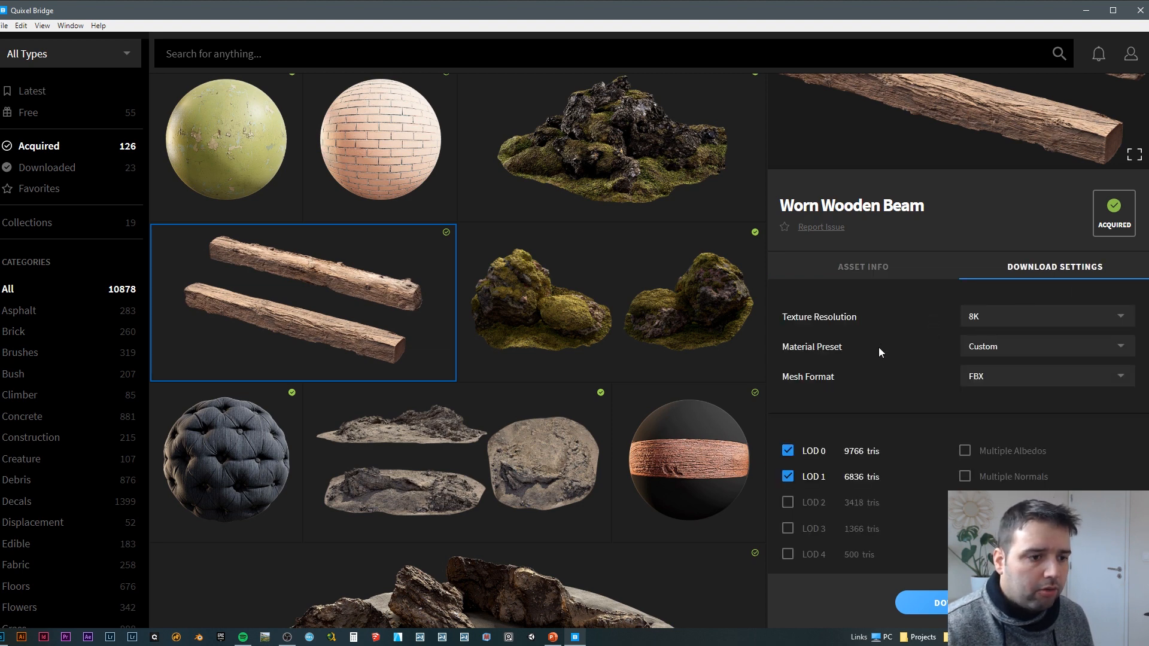
{"action": "scroll", "coordinate": [981, 275], "scroll_direction": "down", "scroll_amount": 2}
{"action": "left_click", "coordinate": [1005, 193]}
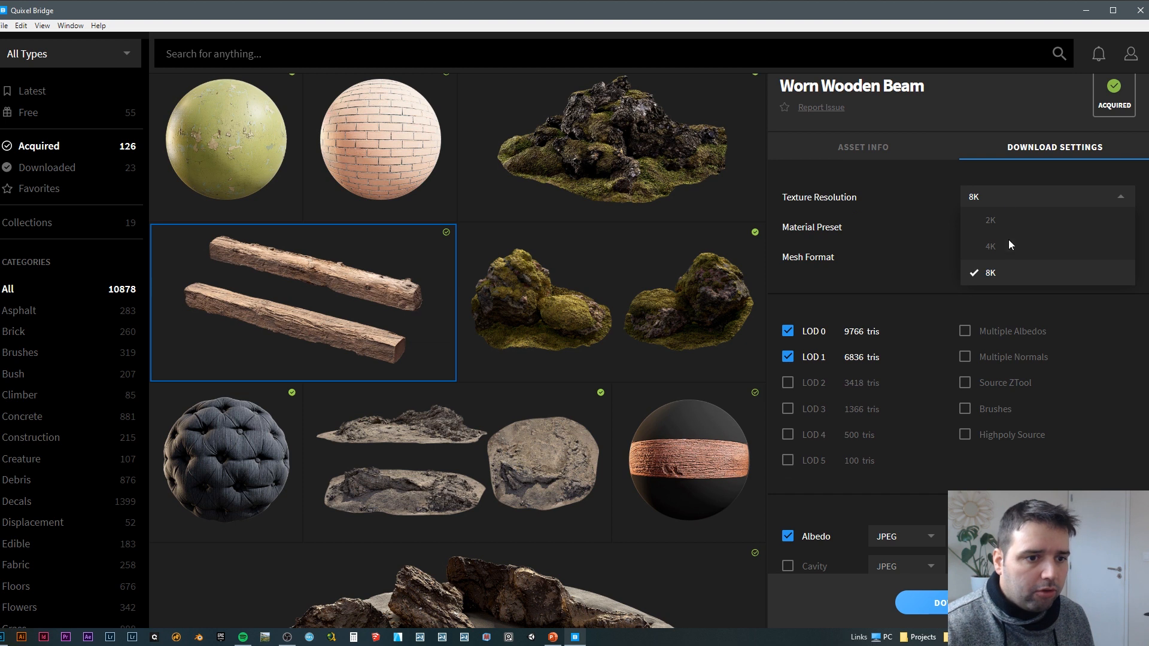
{"action": "left_click", "coordinate": [994, 251]}
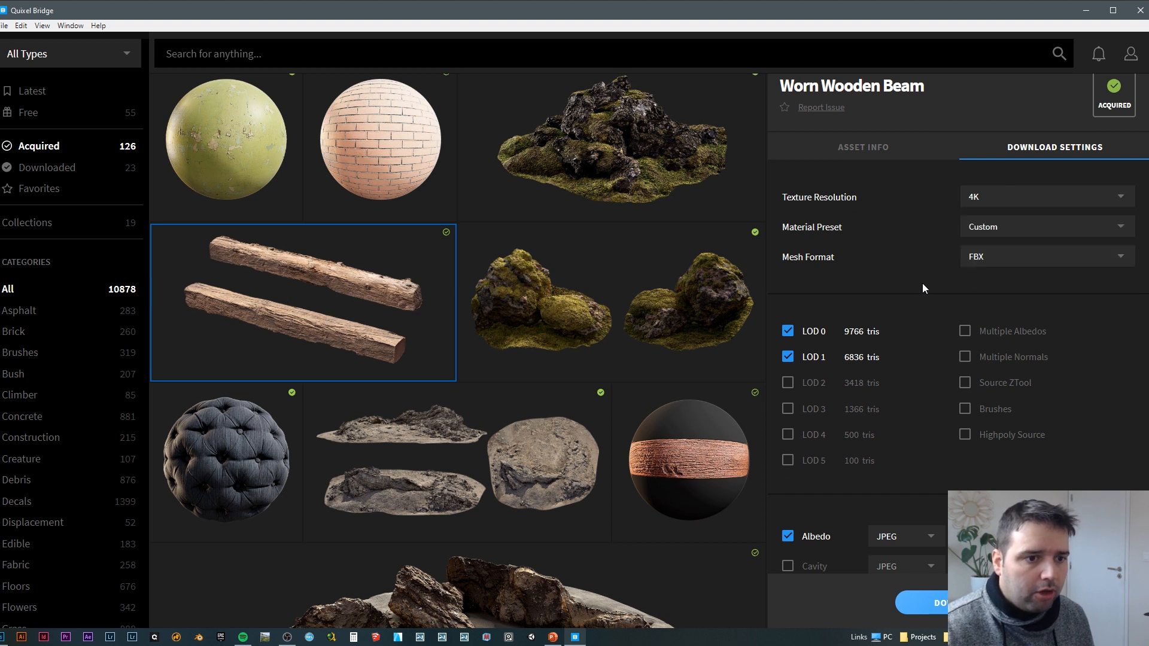
Step: Look through the available material presets and keep Custom
{"action": "left_click", "coordinate": [1013, 227]}
{"action": "scroll", "coordinate": [1036, 315], "scroll_direction": "down", "scroll_amount": 1}
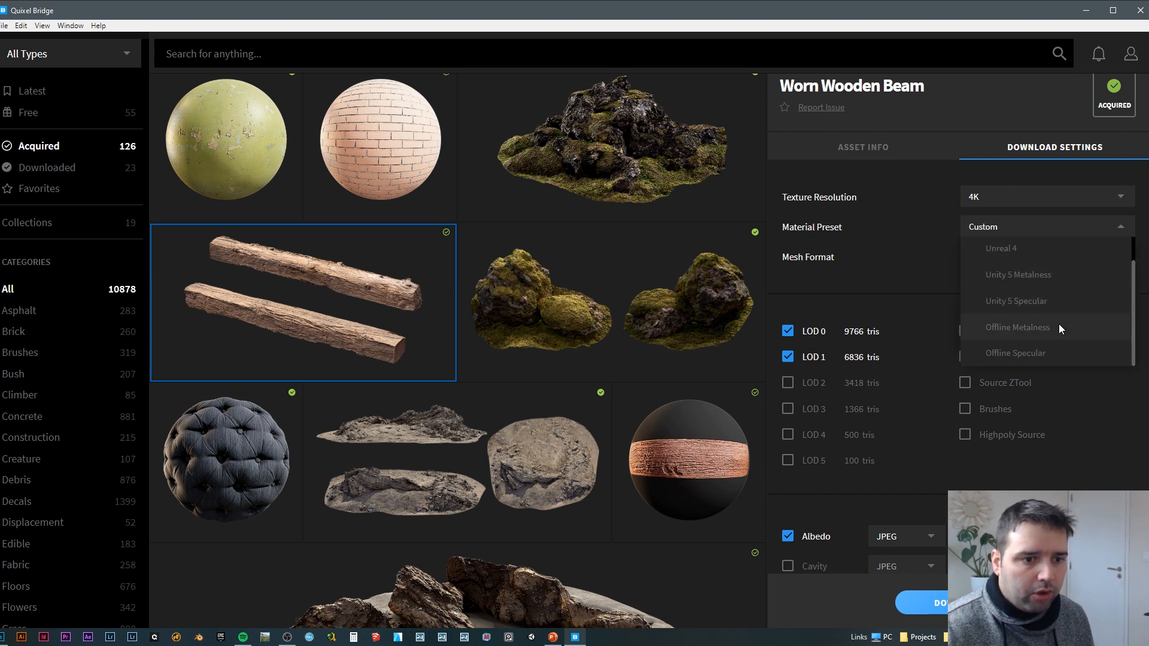
{"action": "scroll", "coordinate": [1044, 318], "scroll_direction": "up", "scroll_amount": 1}
{"action": "scroll", "coordinate": [1029, 334], "scroll_direction": "down", "scroll_amount": 1}
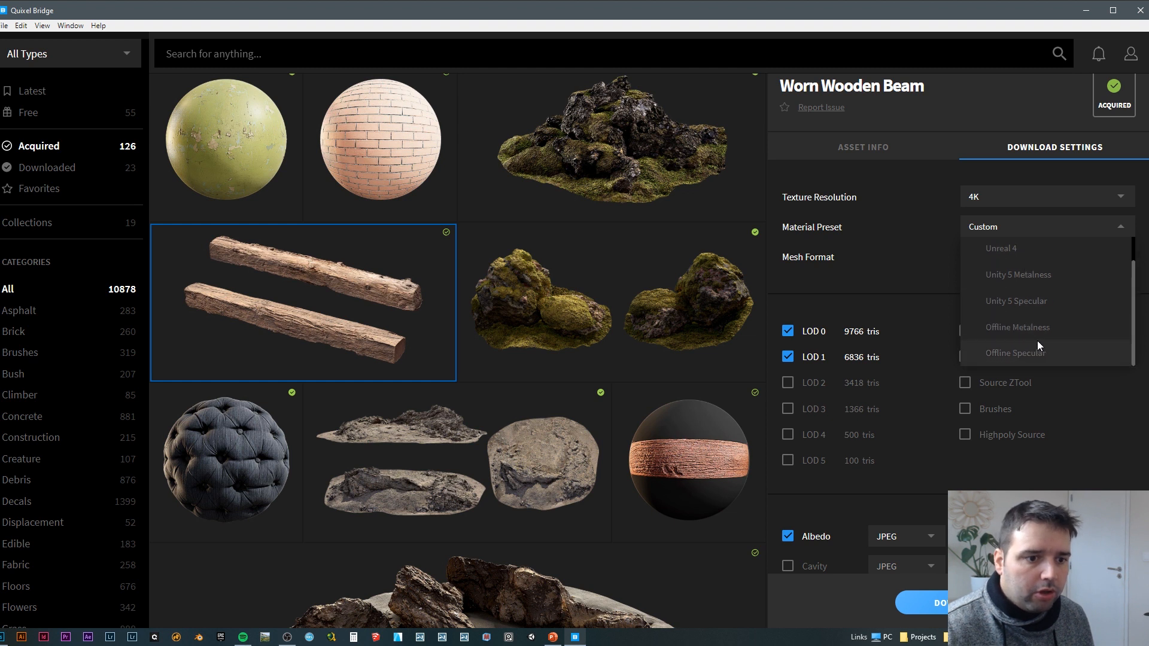
{"action": "left_click", "coordinate": [971, 232]}
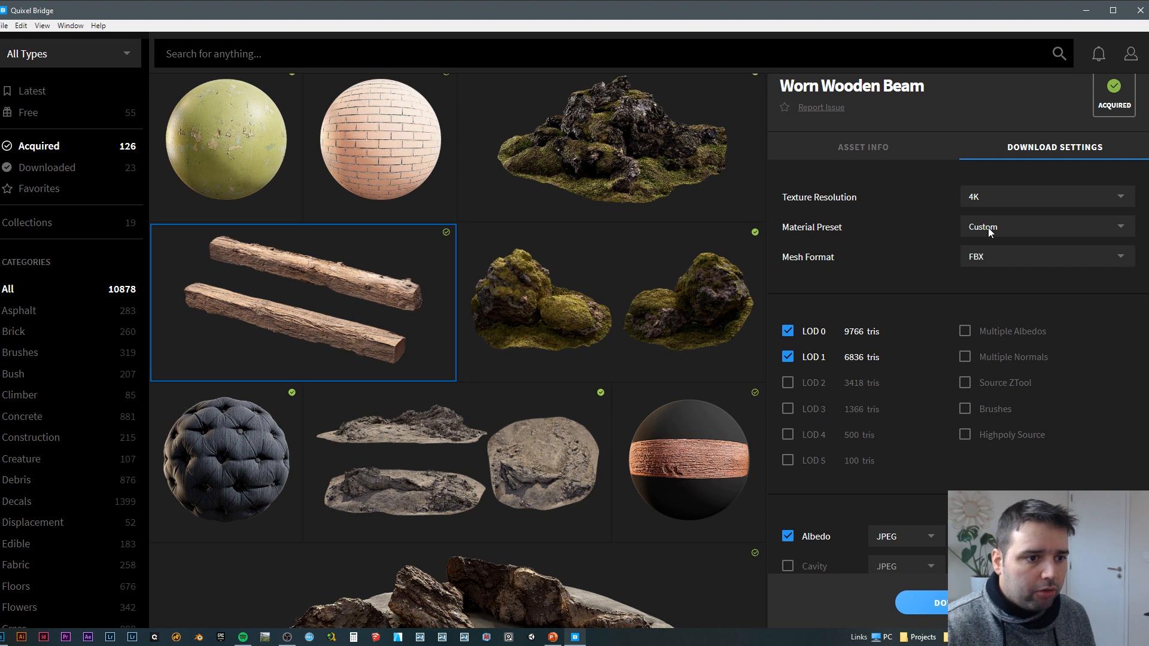
{"action": "left_click", "coordinate": [989, 233]}
{"action": "left_click", "coordinate": [987, 234]}
Step: Choose FBX as the beam's mesh format
{"action": "left_click", "coordinate": [989, 257]}
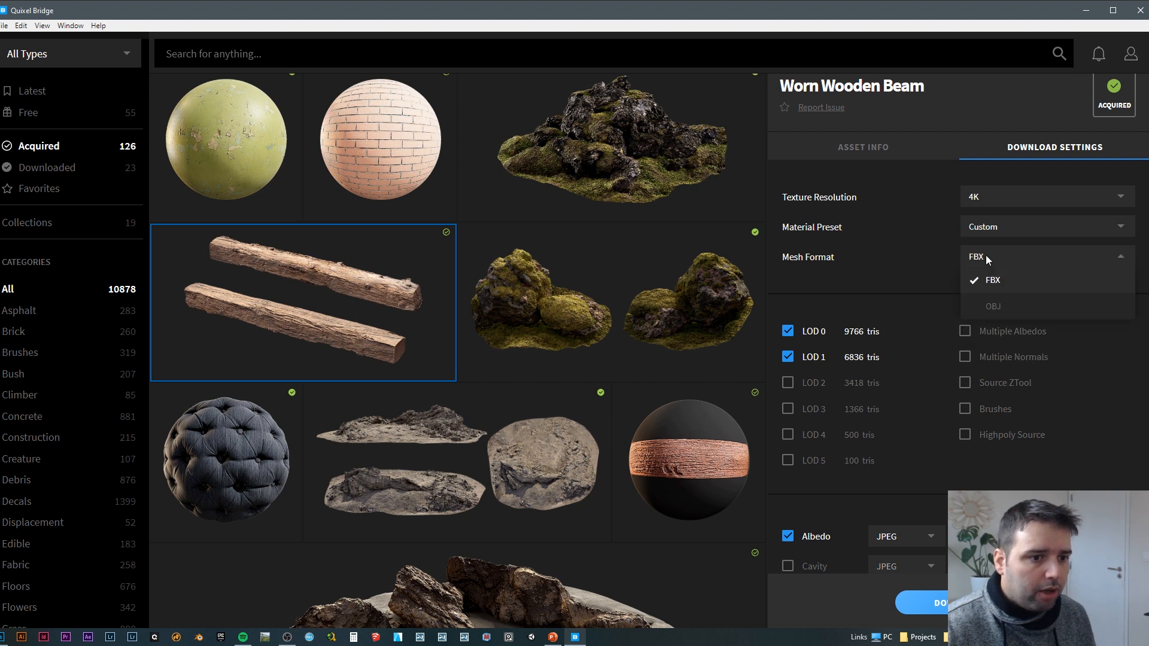
{"action": "left_click", "coordinate": [1001, 278]}
{"action": "scroll", "coordinate": [885, 302], "scroll_direction": "down", "scroll_amount": 1}
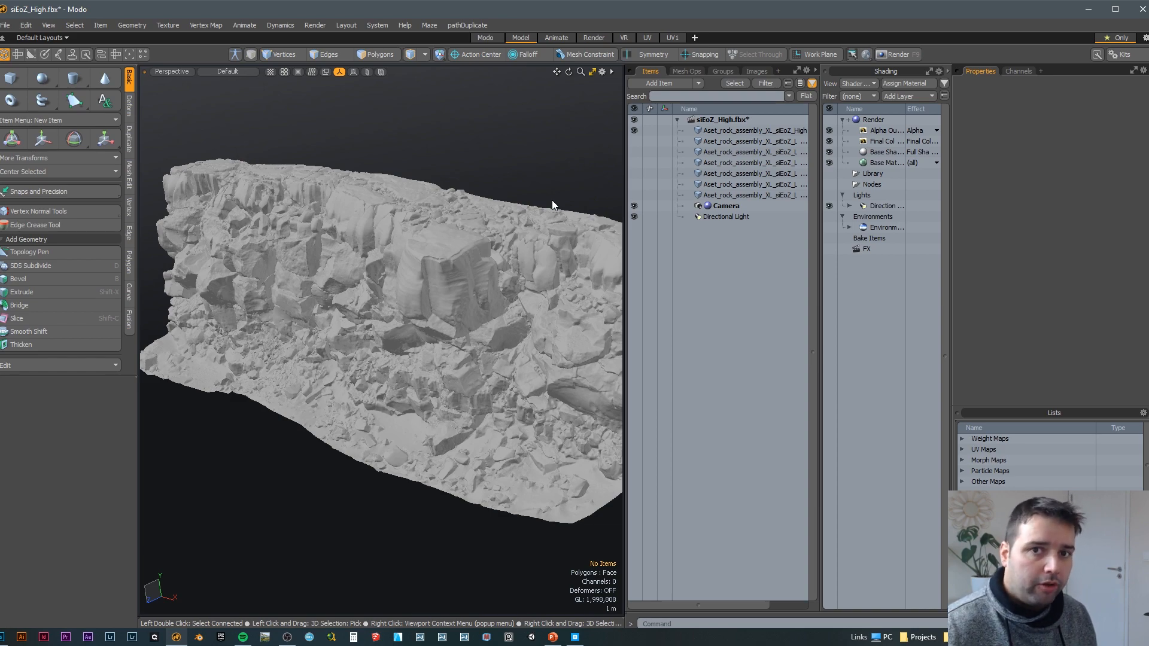
Step: Inspect the high-poly rock mesh in Modo, checking back on the download settings in Quixel Bridge
{"action": "middle_click_drag", "start_coordinate": [551, 204], "coordinate": [411, 280], "text": "alt"}
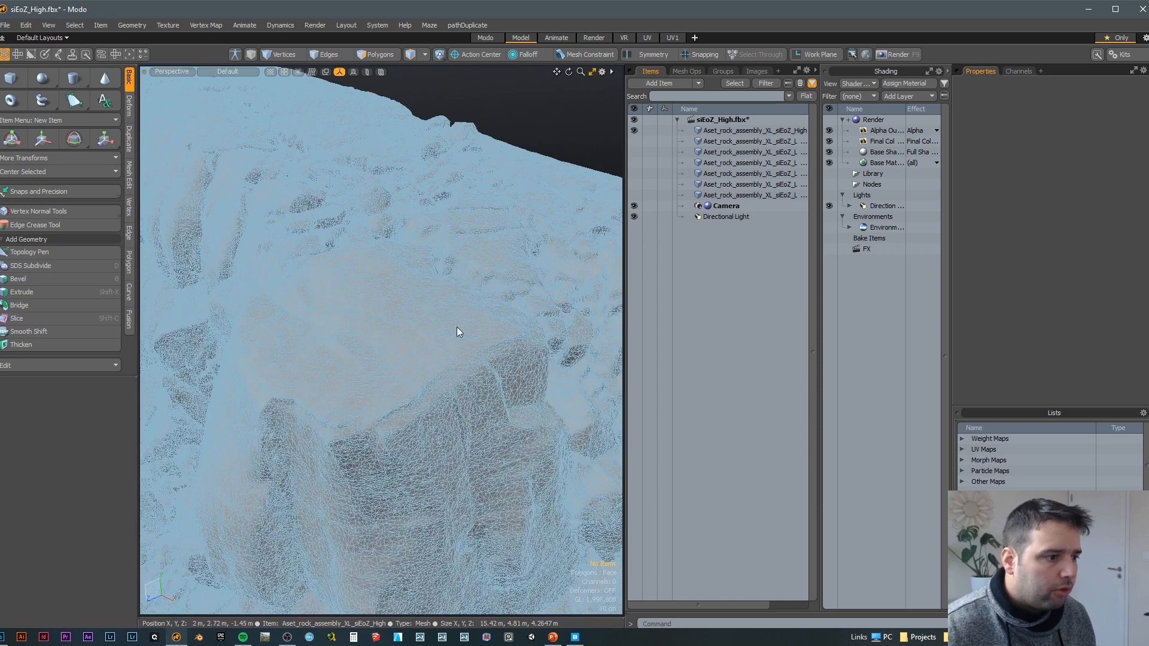
{"action": "left_click", "coordinate": [575, 637]}
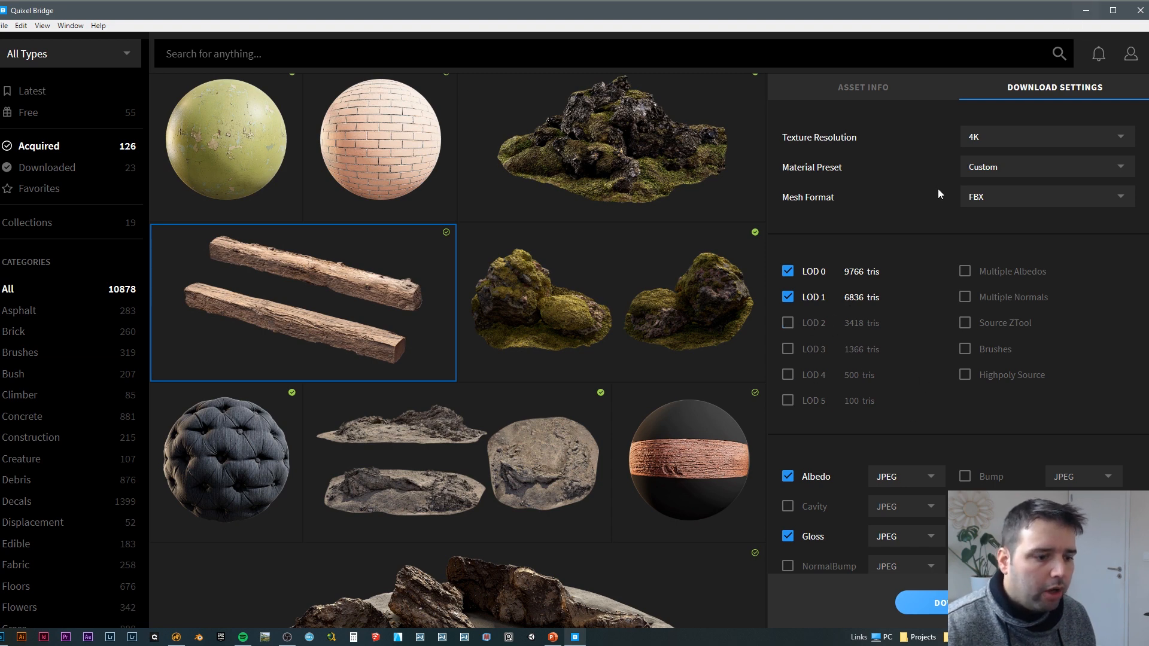
{"action": "left_click", "coordinate": [176, 637]}
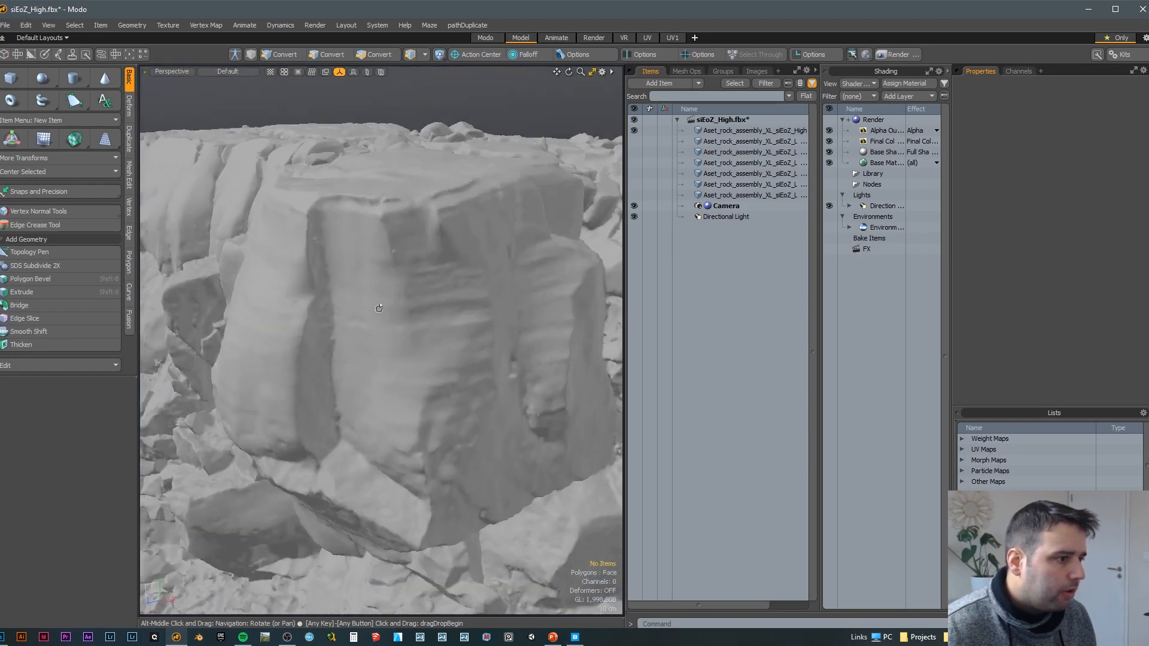
Step: Select the high-poly rock mesh in Modo and examine its wireframe density and polygon count up close
{"action": "left_click", "coordinate": [742, 130]}
{"action": "middle_click_drag", "start_coordinate": [481, 224], "coordinate": [526, 258], "text": "alt"}
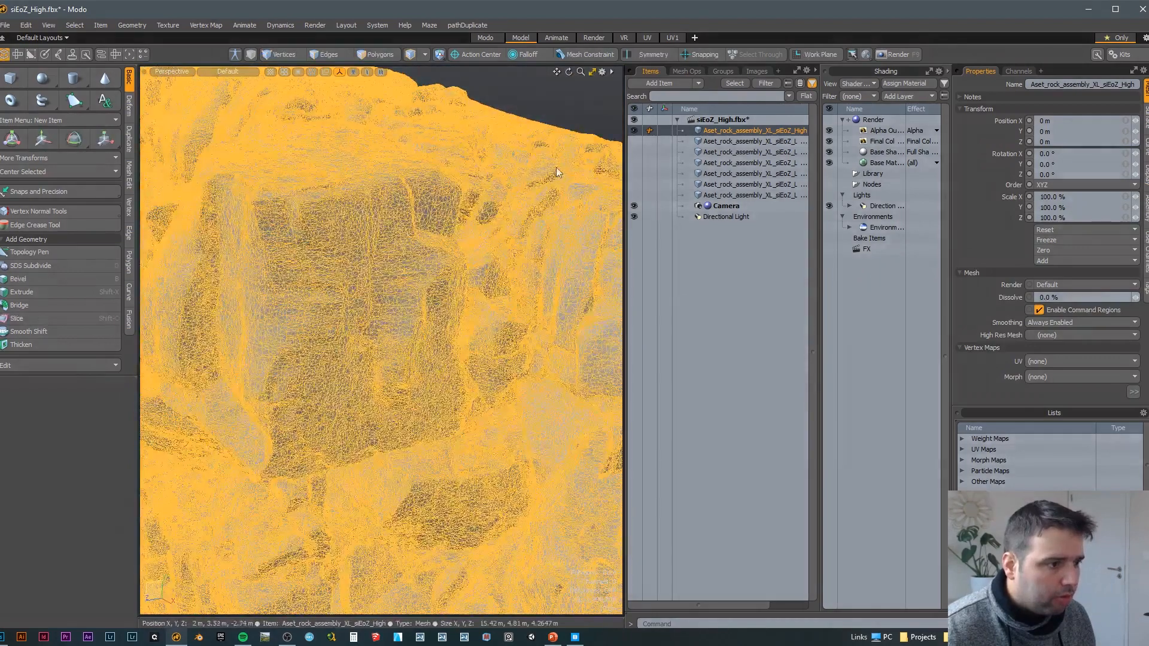
{"action": "left_click", "coordinate": [571, 132]}
{"action": "middle_click_drag", "start_coordinate": [570, 190], "coordinate": [596, 563], "text": "alt"}
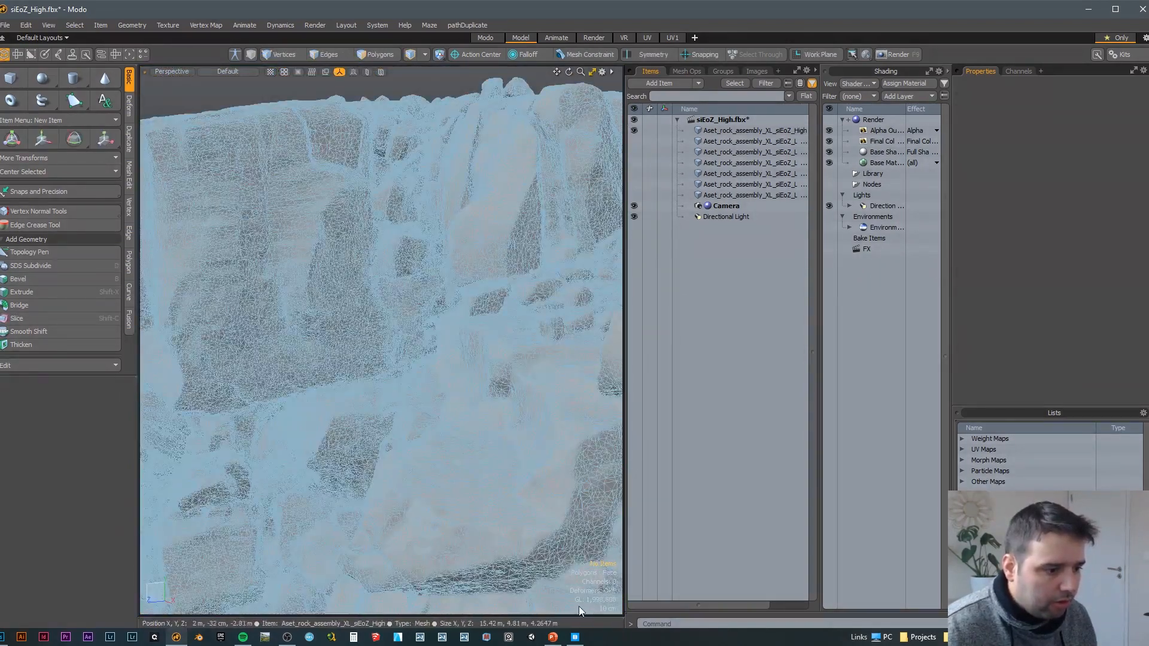
{"action": "middle_click_drag", "start_coordinate": [619, 602], "coordinate": [371, 263], "text": "alt"}
{"action": "left_click", "coordinate": [457, 319]}
{"action": "scroll", "coordinate": [274, 292], "scroll_direction": "down", "scroll_amount": 5}
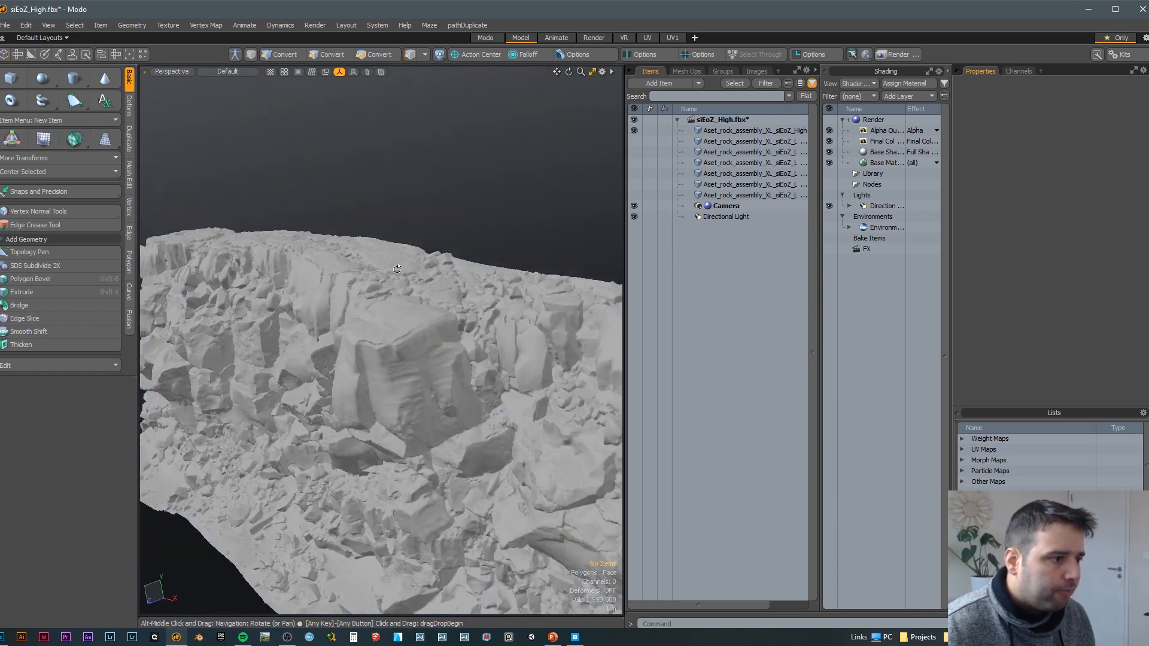
Step: Hide the high-poly rock mesh, show the LOD0 mesh instead, and select it to inspect its wireframe
{"action": "left_click", "coordinate": [633, 130]}
{"action": "left_click", "coordinate": [633, 141]}
{"action": "left_click", "coordinate": [752, 149]}
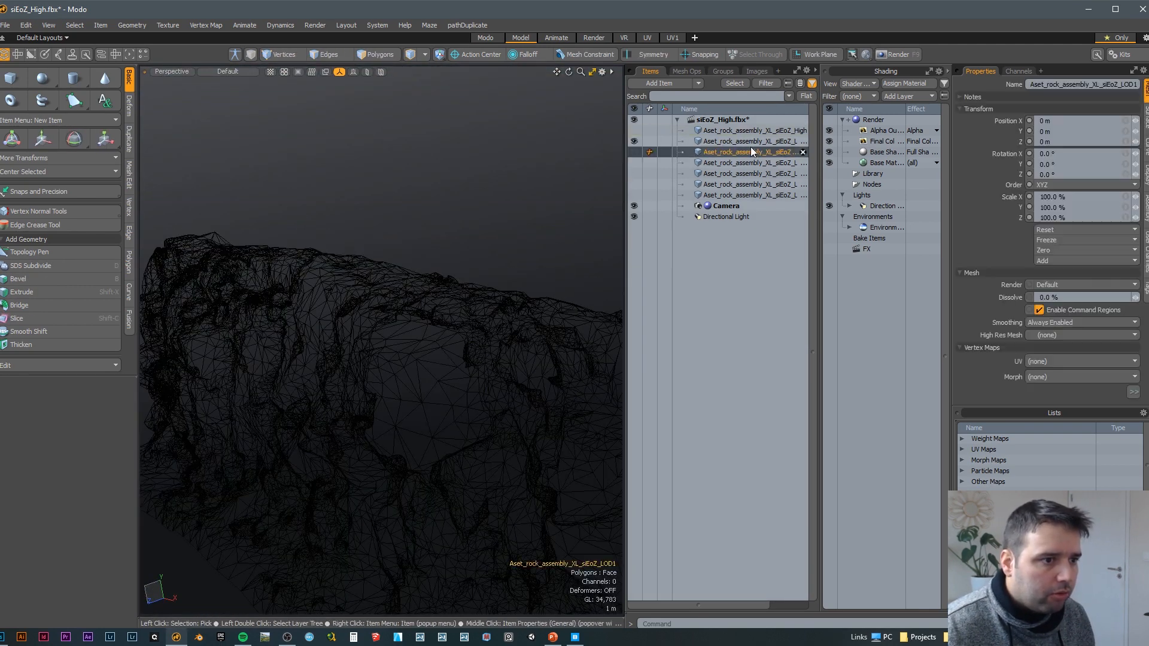
{"action": "left_click", "coordinate": [753, 143]}
{"action": "middle_click_drag", "start_coordinate": [479, 252], "coordinate": [413, 257], "text": "alt"}
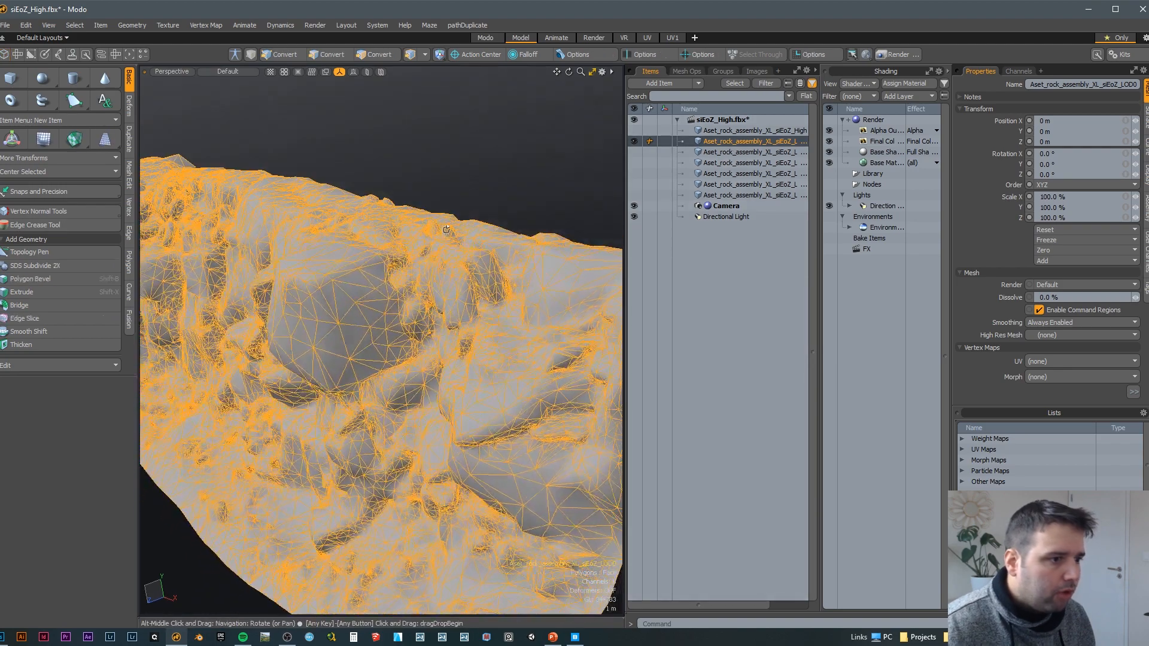
Step: Show the high-poly rock mesh together with LOD0 and compare their surfaces
{"action": "left_click", "coordinate": [633, 131]}
{"action": "left_click", "coordinate": [723, 128]}
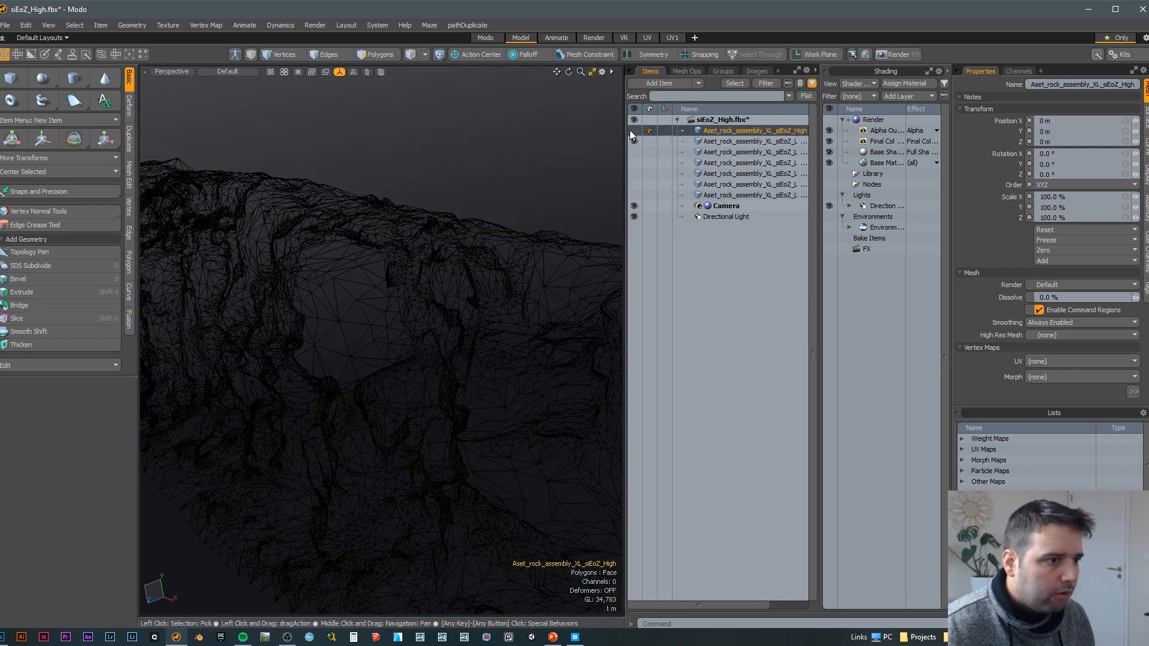
{"action": "left_click", "coordinate": [458, 167]}
{"action": "left_click_drag", "start_coordinate": [446, 188], "coordinate": [582, 205], "text": "alt"}
{"action": "left_click", "coordinate": [473, 256]}
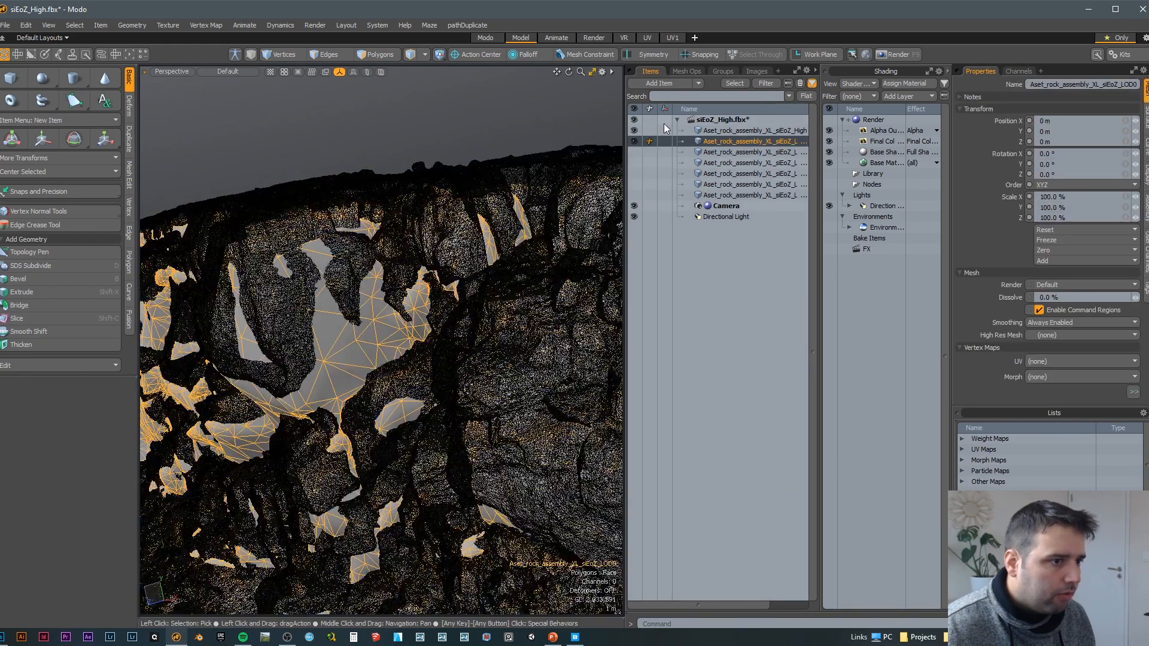
Step: Hide the high-poly mesh again and examine the LOD0 mesh's wireframe and polygon count
{"action": "left_click", "coordinate": [633, 131]}
{"action": "middle_click_drag", "start_coordinate": [461, 252], "coordinate": [394, 401], "text": "alt"}
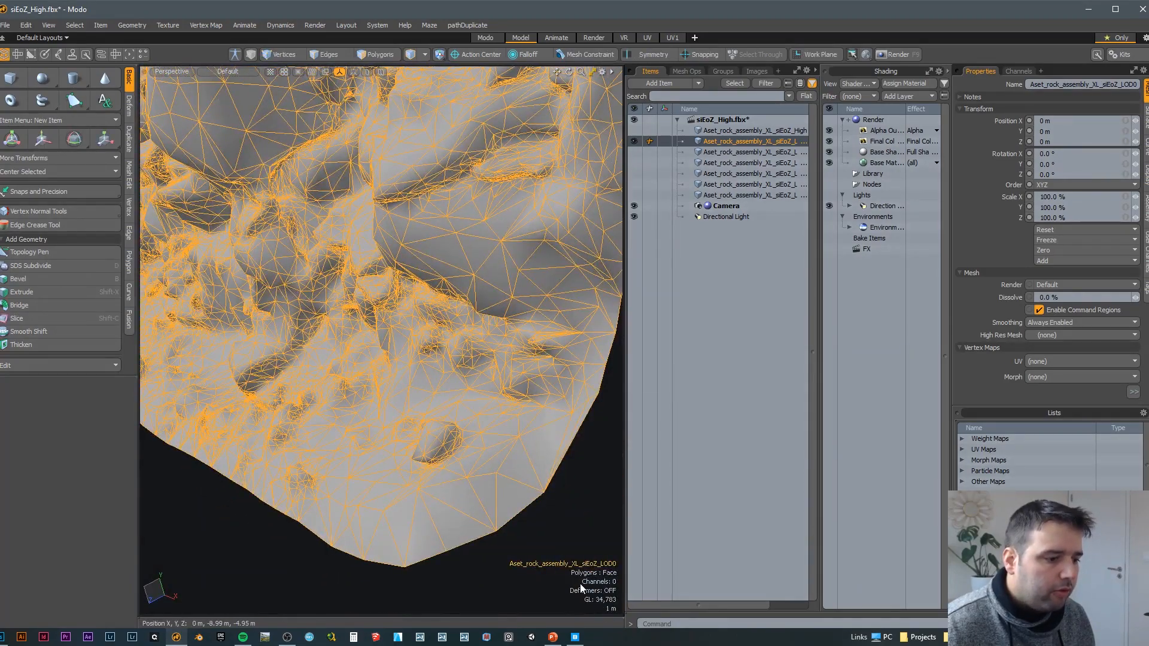
{"action": "middle_click_drag", "start_coordinate": [492, 289], "coordinate": [597, 232], "text": "alt+shift"}
Step: Show the LOD1 mesh in place of LOD0 and select it to inspect its wireframe
{"action": "left_click", "coordinate": [634, 152]}
{"action": "left_click", "coordinate": [634, 143]}
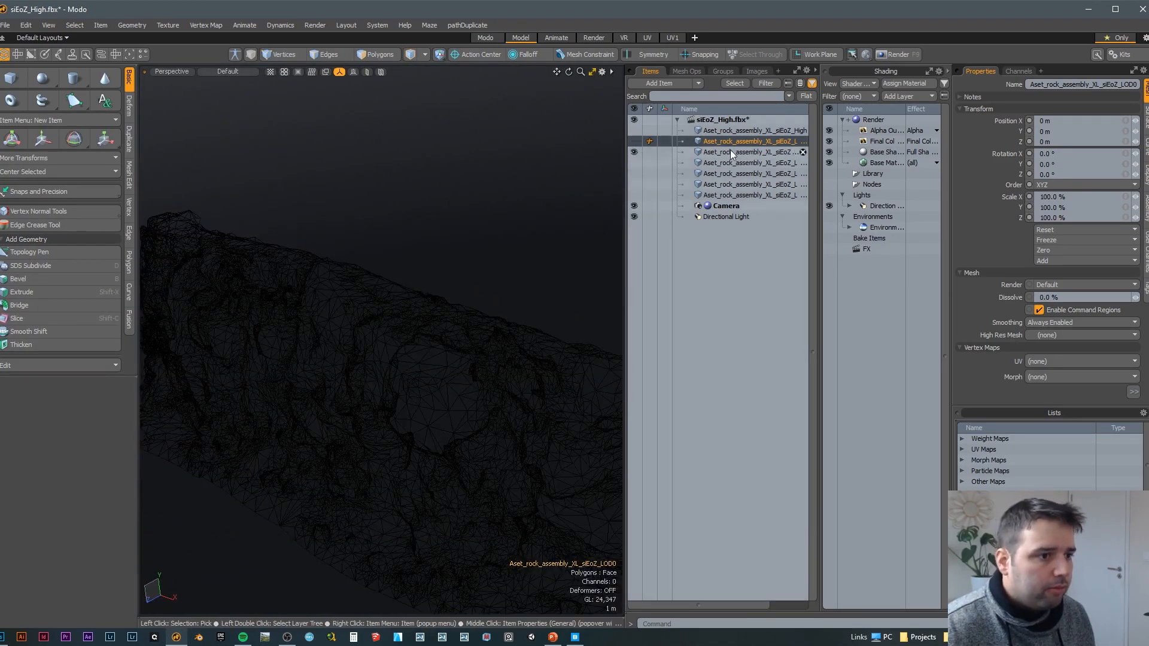
{"action": "left_click", "coordinate": [730, 151]}
{"action": "middle_click_drag", "start_coordinate": [366, 313], "coordinate": [445, 267], "text": "alt"}
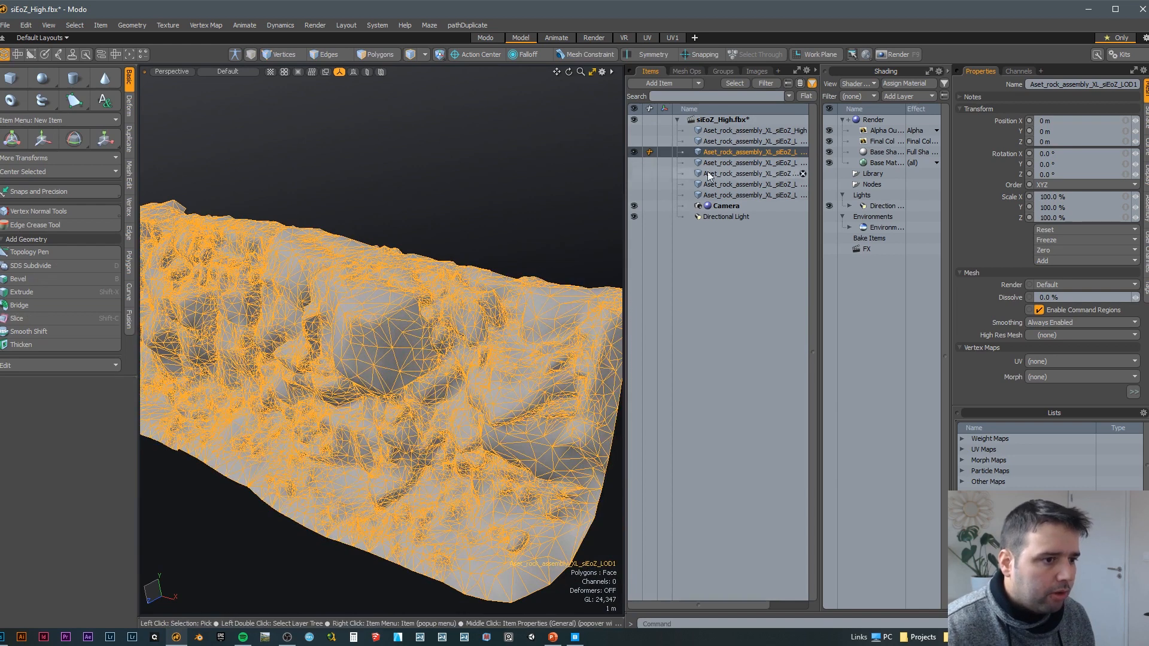
Step: Select the LOD2 mesh and show it in place of LOD1
{"action": "left_click", "coordinate": [676, 162]}
{"action": "left_click", "coordinate": [634, 151]}
{"action": "left_click", "coordinate": [634, 163]}
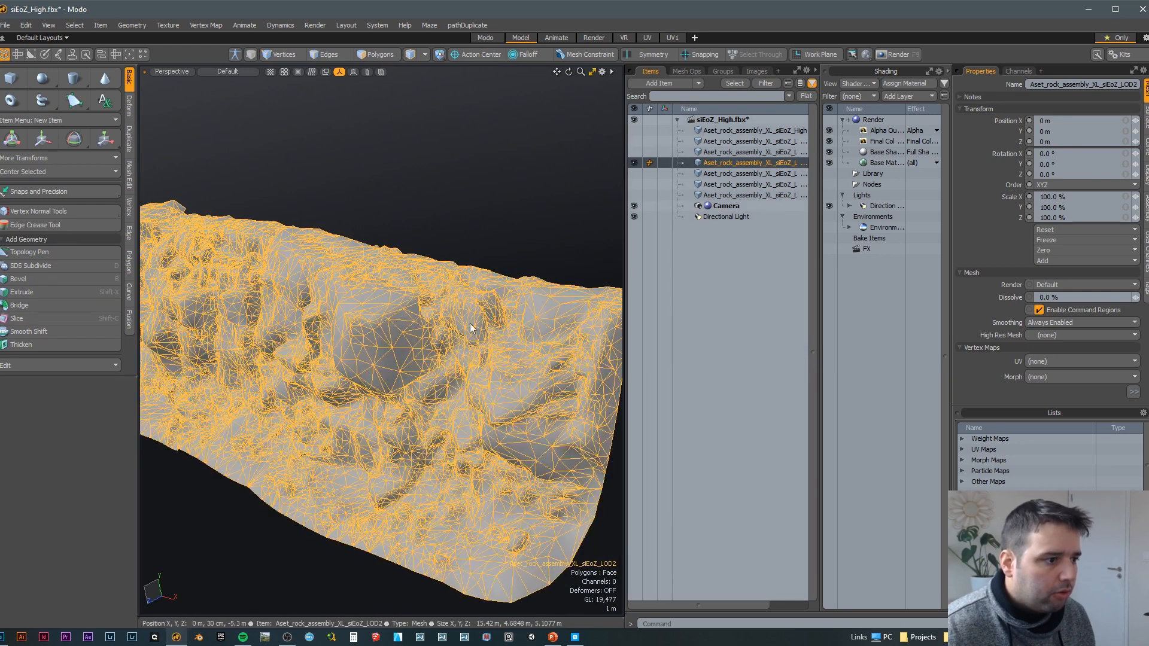
Step: Select the last LOD mesh in the rock's item list, show it in place of LOD2, and inspect it
{"action": "left_click", "coordinate": [740, 195]}
{"action": "left_click", "coordinate": [634, 162]}
{"action": "left_click", "coordinate": [634, 195]}
{"action": "mouse_move", "coordinate": [383, 251]}
{"action": "middle_mouse_down", "text": "alt"}
{"action": "mouse_move", "coordinate": [301, 257]}
{"action": "mouse_move", "coordinate": [359, 375]}
{"action": "mouse_move", "coordinate": [385, 318]}
{"action": "mouse_move", "coordinate": [418, 349]}
{"action": "mouse_move", "coordinate": [486, 257]}
{"action": "middle_mouse_up", "text": "alt"}
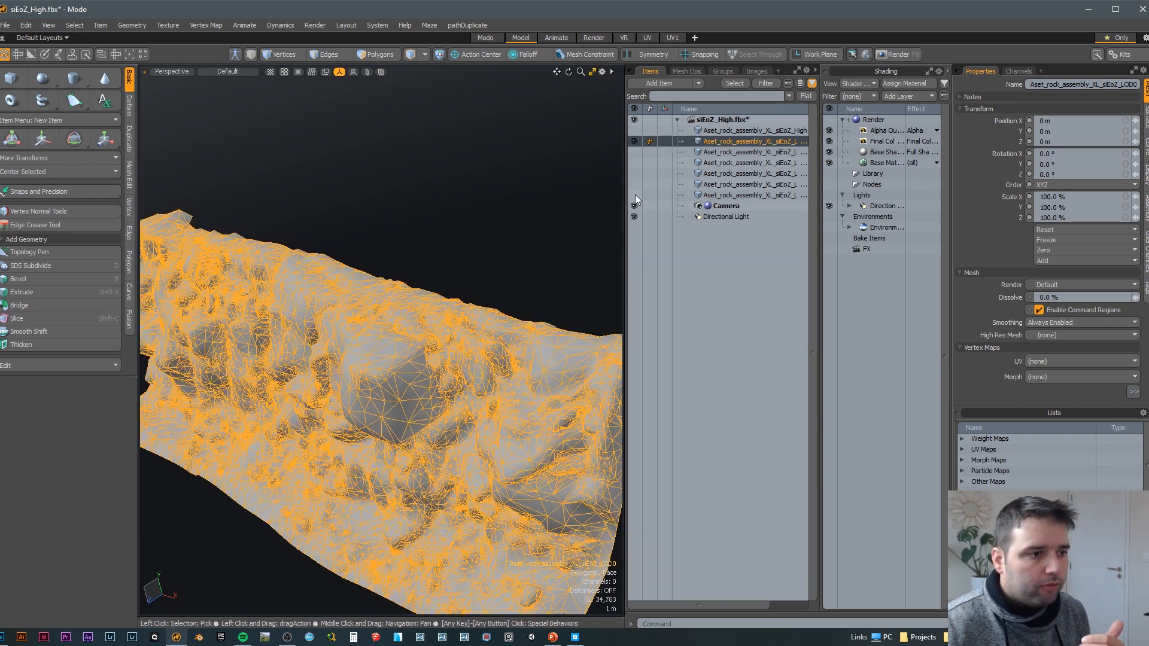
Step: Examine the LOD0 mesh, and replace it in view with the selected high-poly mesh for comparison
{"action": "left_click_drag", "start_coordinate": [438, 276], "coordinate": [447, 213], "text": "ctrl+alt"}
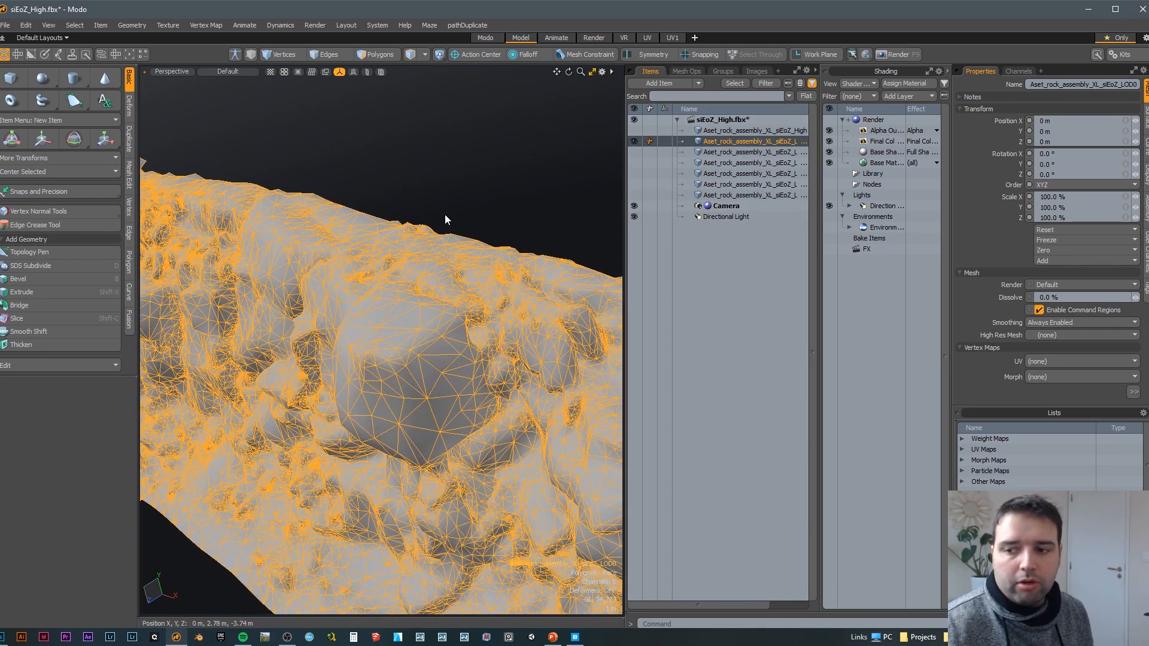
{"action": "left_click", "coordinate": [634, 130]}
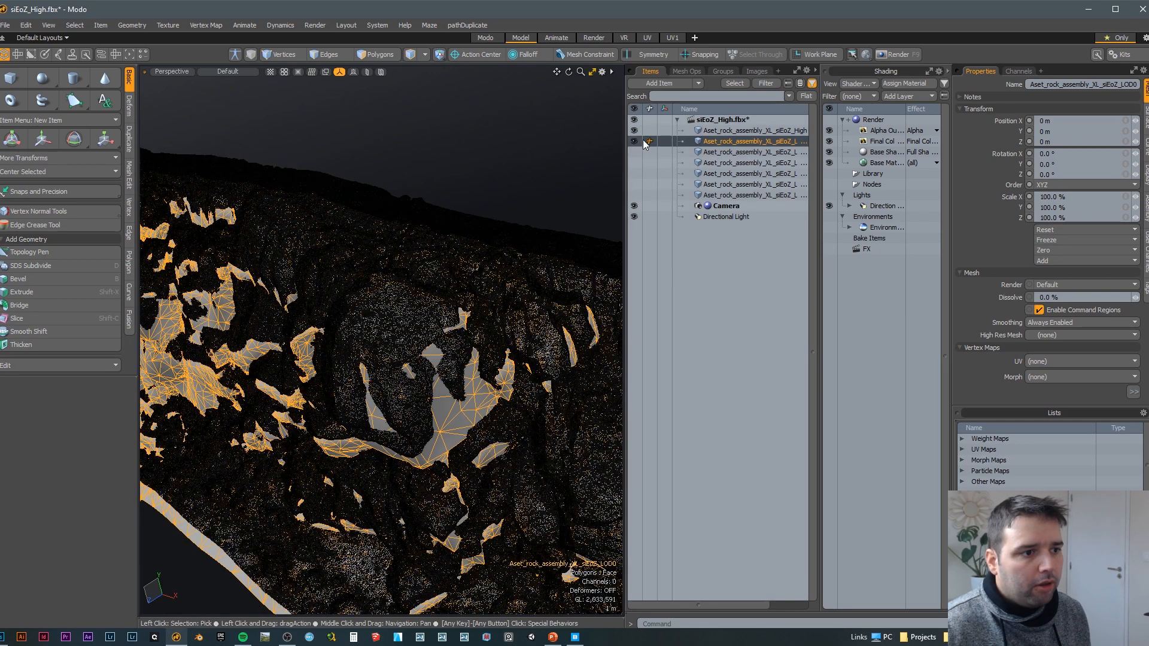
{"action": "left_click", "coordinate": [706, 130]}
{"action": "left_click", "coordinate": [632, 142]}
{"action": "left_click_drag", "start_coordinate": [470, 202], "coordinate": [484, 149], "text": "alt+shift"}
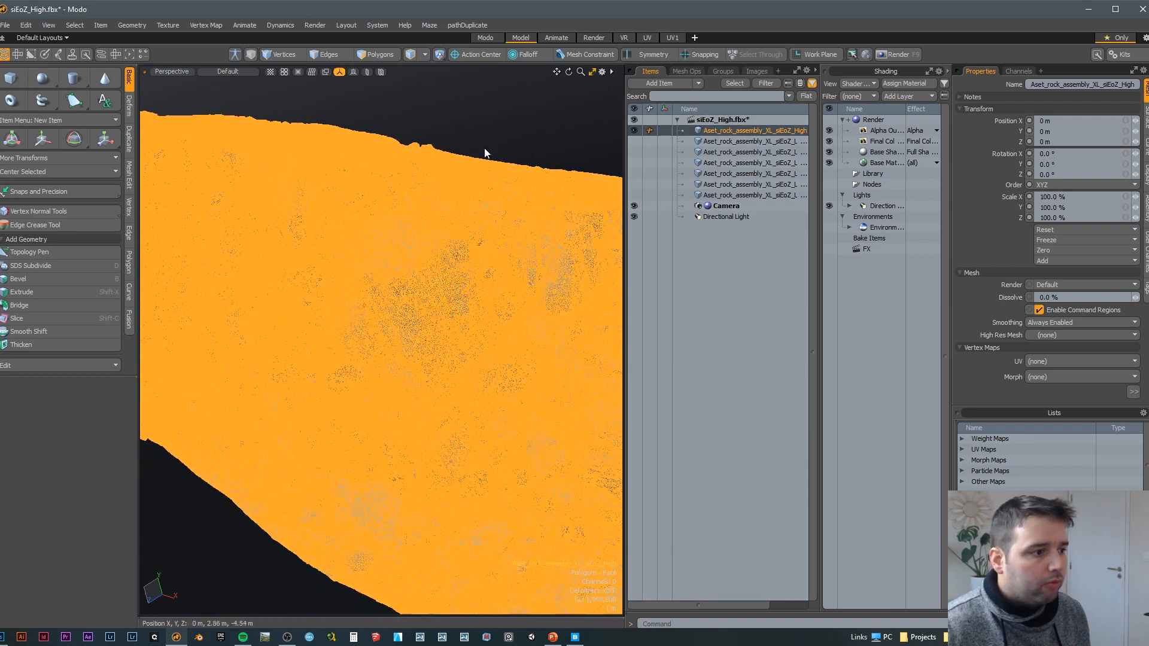
Step: Hide the high-poly mesh, show and select LOD0 again, and inspect the large boulder's simplified polygons
{"action": "left_click", "coordinate": [520, 149]}
{"action": "left_click", "coordinate": [633, 140]}
{"action": "left_click", "coordinate": [633, 131]}
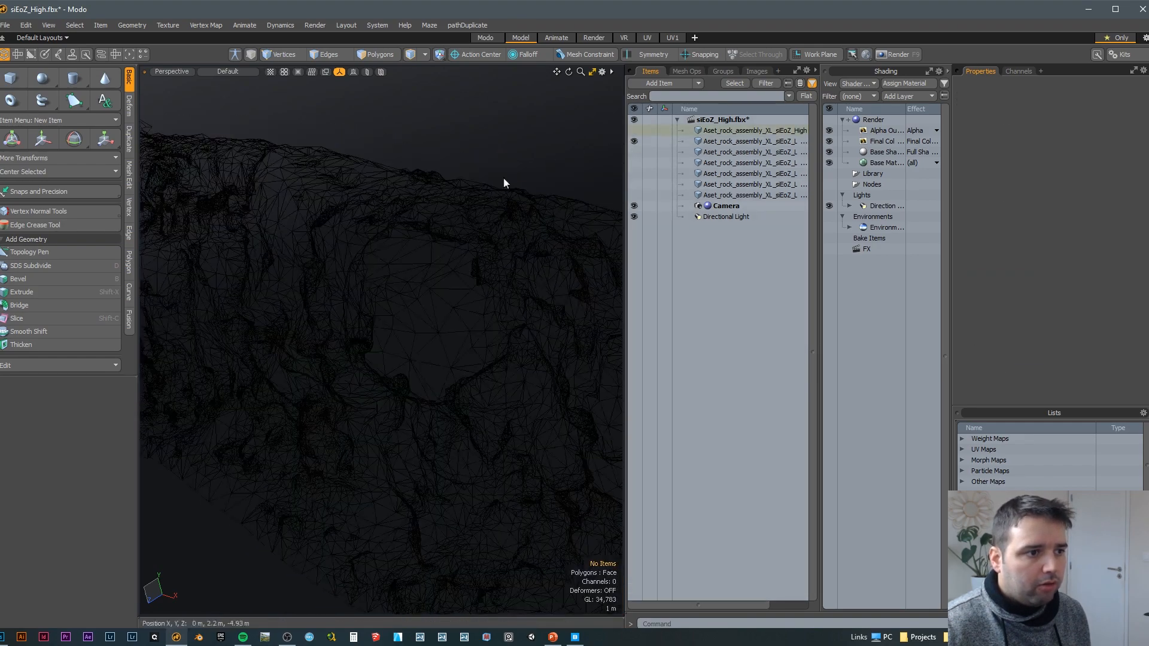
{"action": "left_click", "coordinate": [706, 143]}
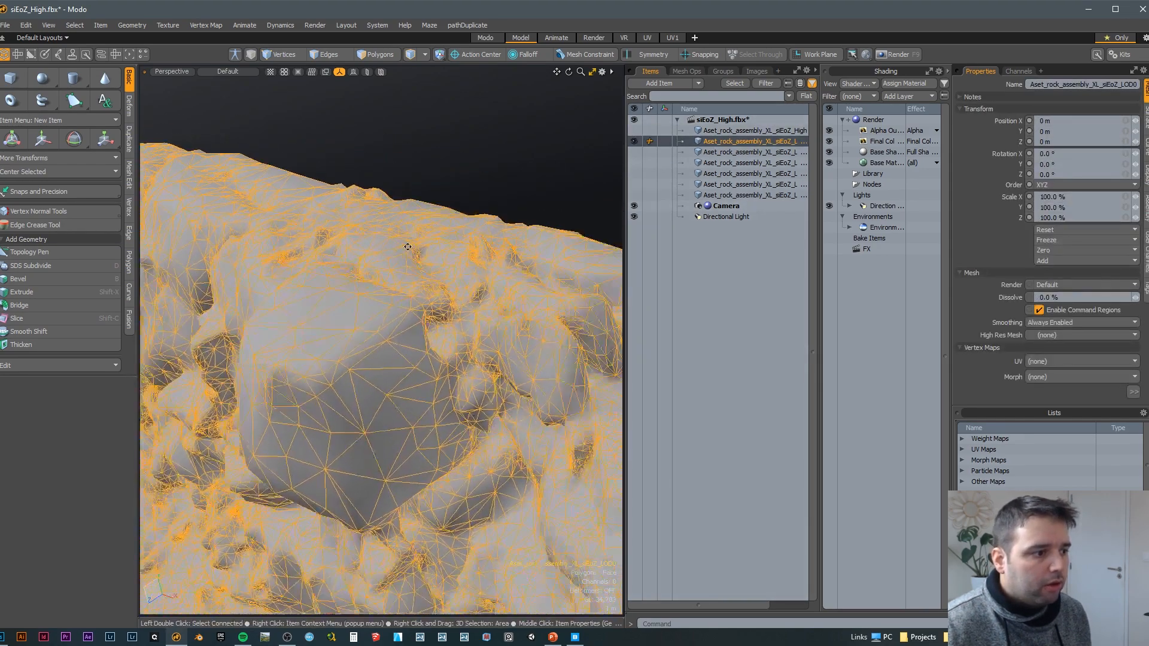
{"action": "left_click_drag", "start_coordinate": [439, 245], "coordinate": [400, 228], "text": "alt"}
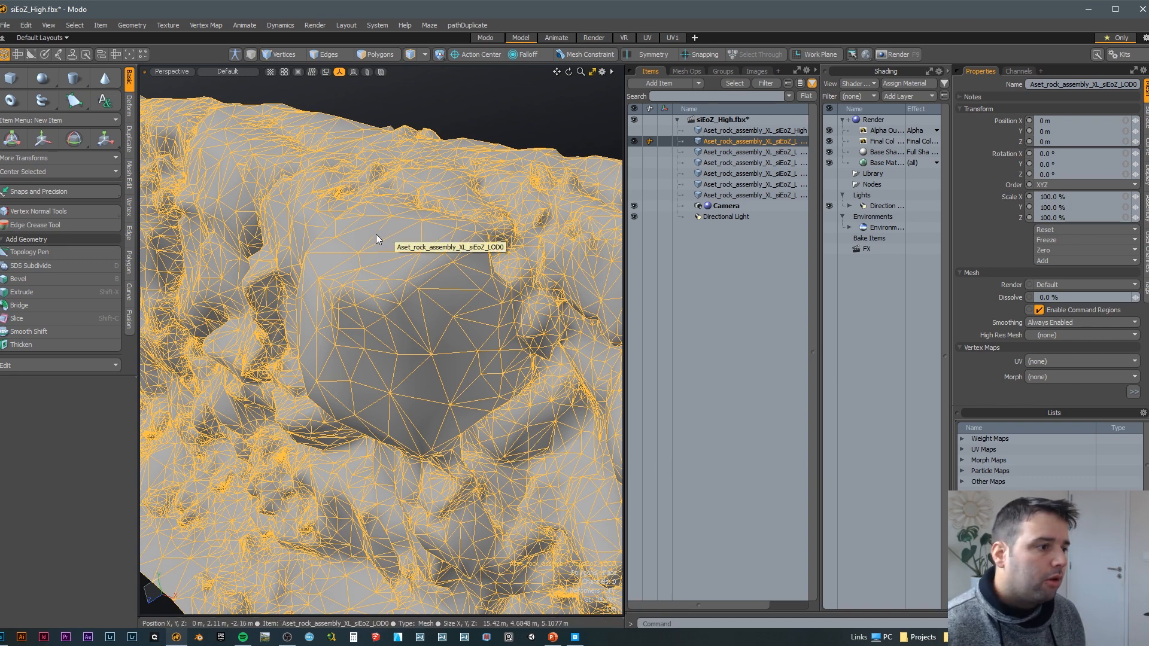
{"action": "scroll", "coordinate": [452, 253], "scroll_direction": "down", "scroll_amount": 4}
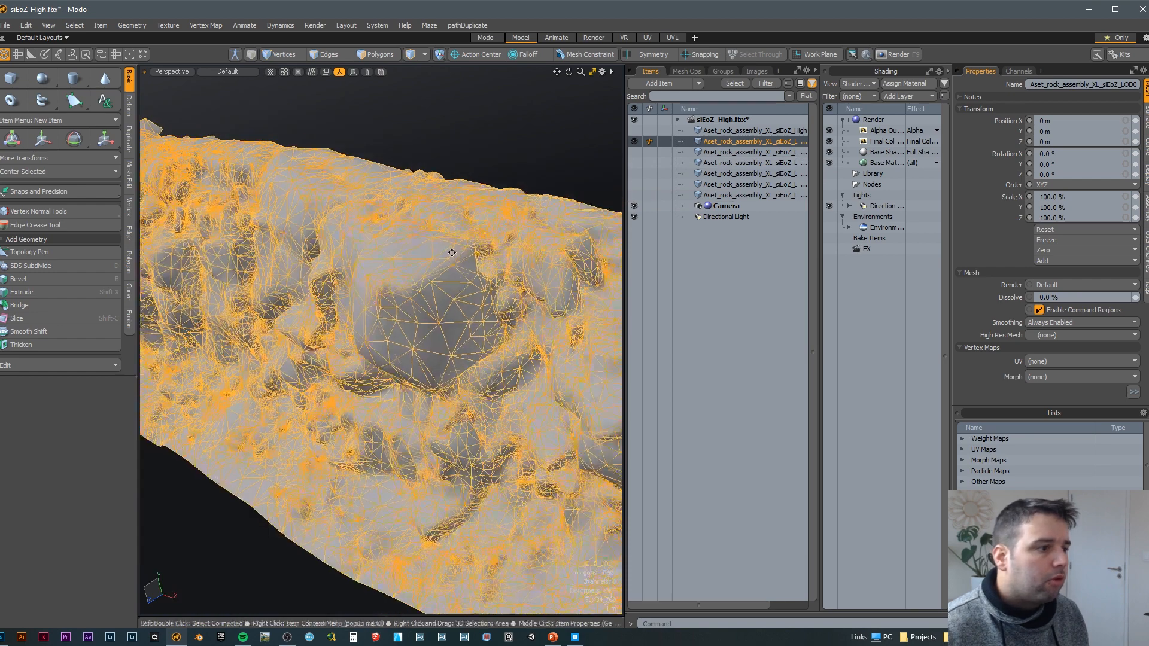
{"action": "left_click_drag", "start_coordinate": [452, 252], "coordinate": [471, 236], "text": "alt"}
Step: Return to Quixel Bridge and review the Worn Wooden Beam's LOD and texture map options
{"action": "key", "text": "alt+Tab"}
{"action": "scroll", "coordinate": [812, 221], "scroll_direction": "down", "scroll_amount": 1}
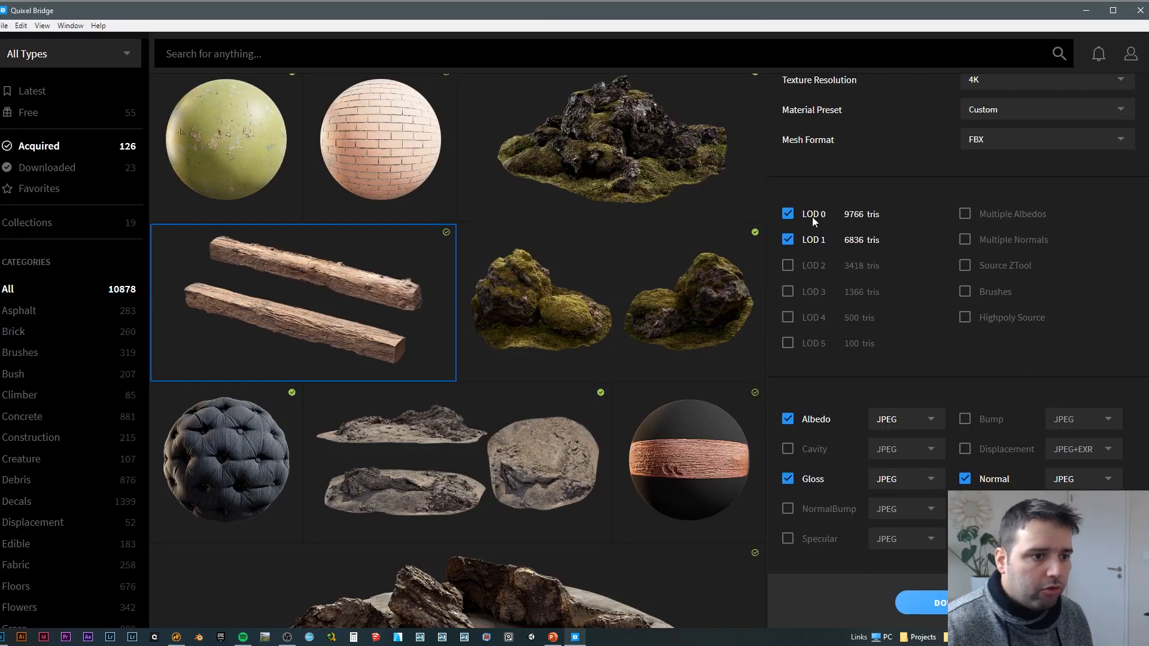
{"action": "scroll", "coordinate": [903, 258], "scroll_direction": "down", "scroll_amount": 1}
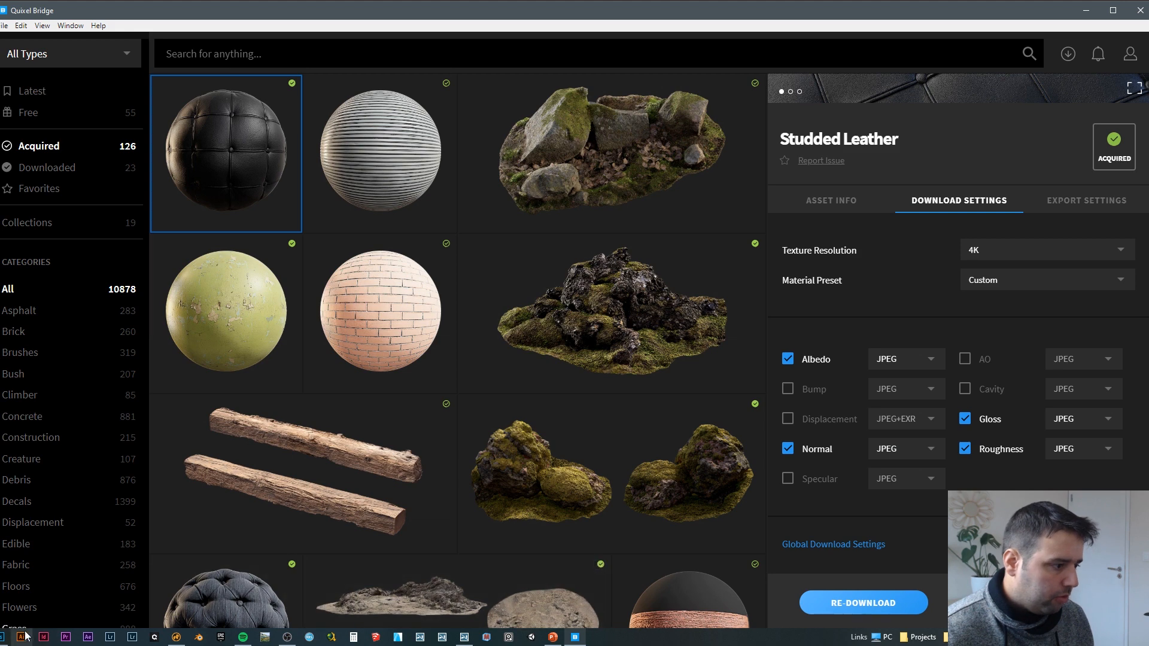
Step: Switch to Photoshop and open the Studded Leather's tlooadar_4K_Albedo.jpg and tlooadar_4K_Normal.jpg textures as separate documents
{"action": "left_click", "coordinate": [3, 636]}
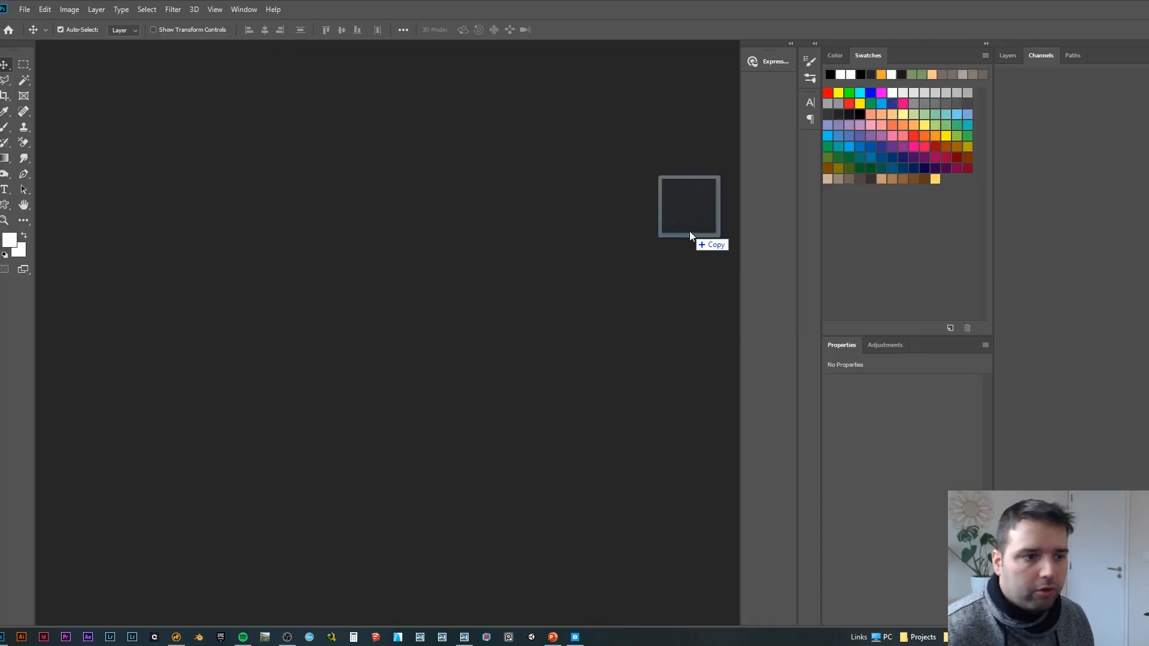
{"action": "left_click_drag", "start_coordinate": [689, 231], "coordinate": [636, 233]}
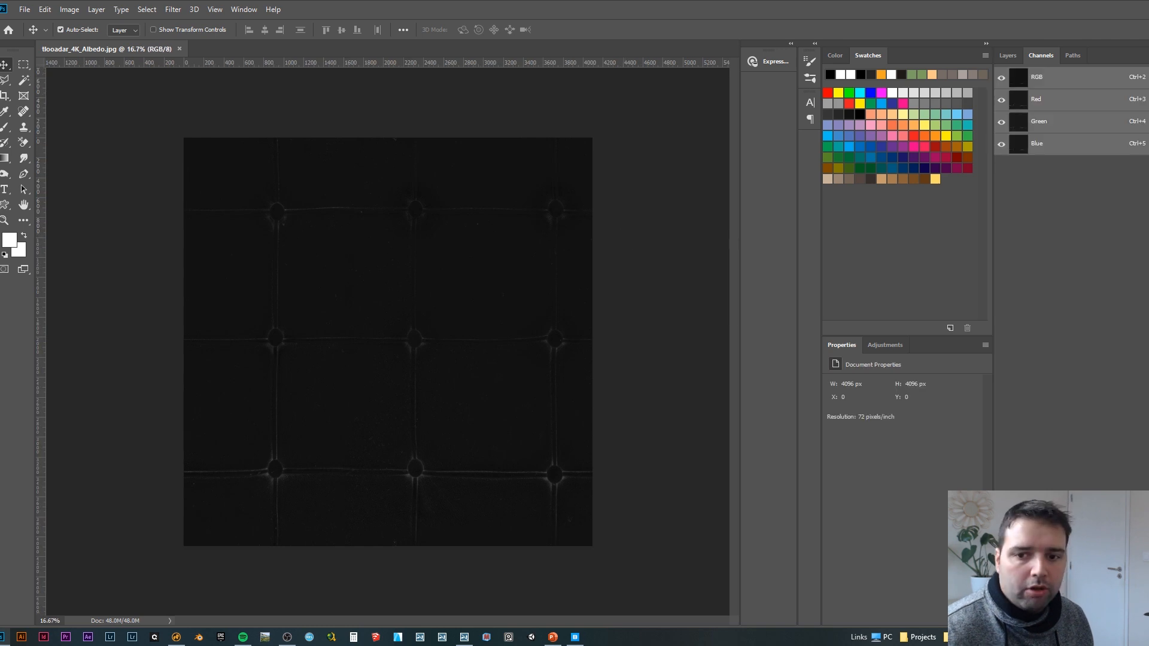
{"action": "left_click_drag", "start_coordinate": [720, 129], "coordinate": [567, 49]}
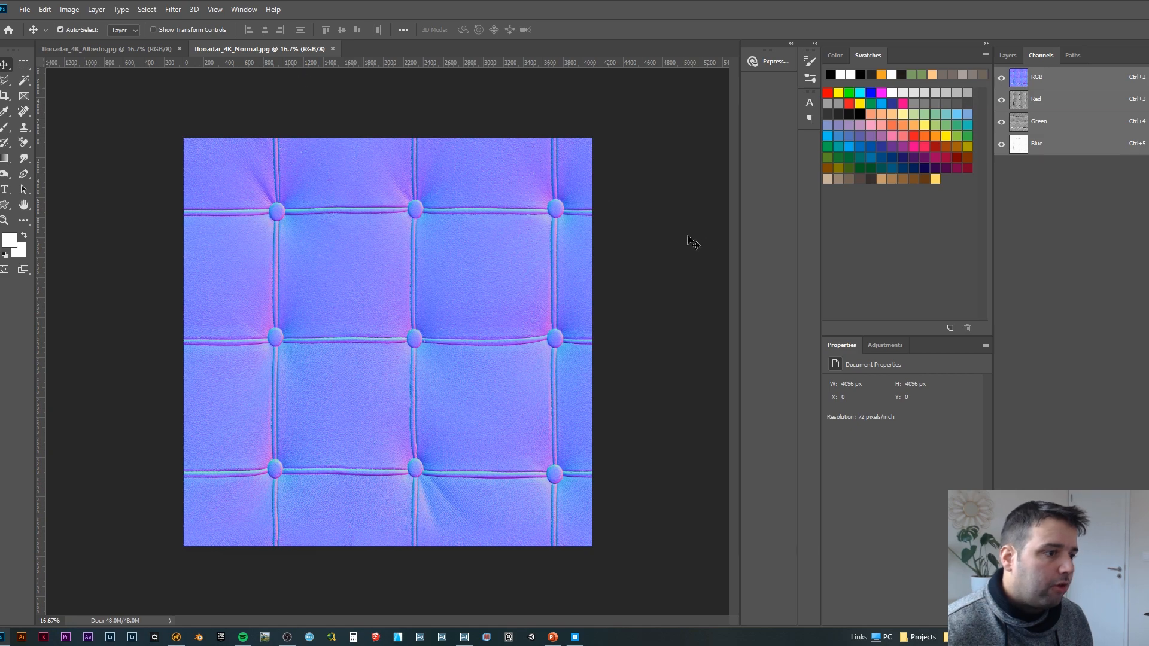
Step: Switch to Lumion and apply tlooadar_4K_Albedo.jpg as the color map of the farthest material ball
{"action": "left_click", "coordinate": [466, 637]}
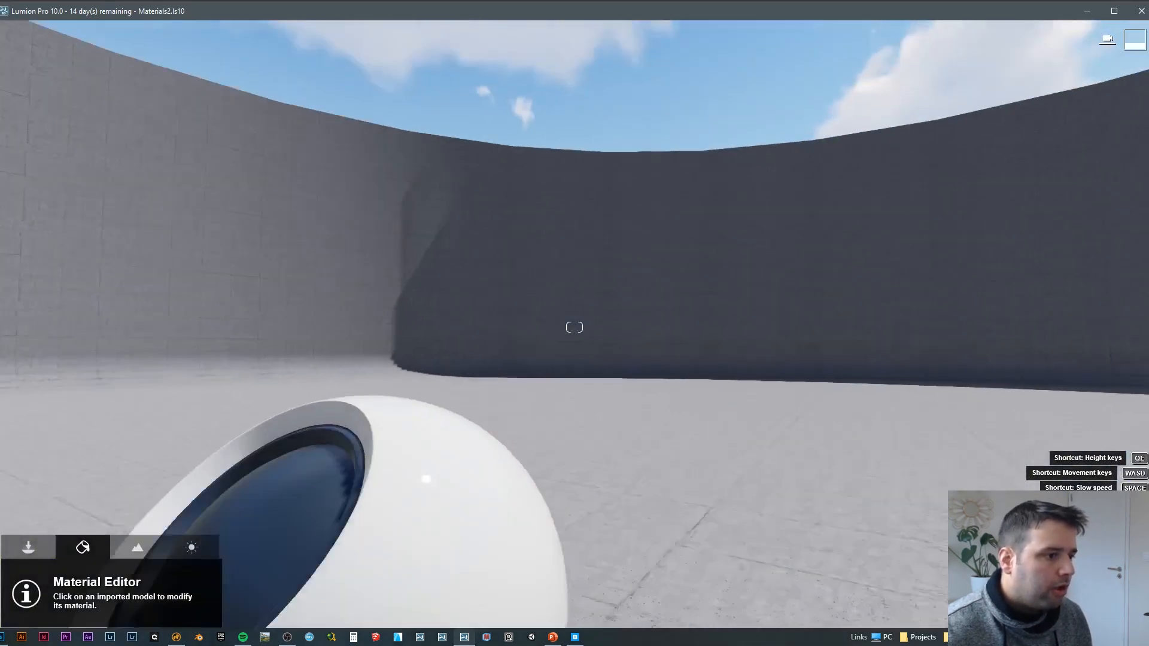
{"action": "key", "text": "s"}
{"action": "mouse_move", "coordinate": [432, 337]}
{"action": "right_mouse_down"}
{"action": "mouse_move", "coordinate": [439, 419]}
{"action": "mouse_move", "coordinate": [426, 374]}
{"action": "mouse_move", "coordinate": [432, 337]}
{"action": "right_mouse_up"}
{"action": "left_click", "coordinate": [724, 284]}
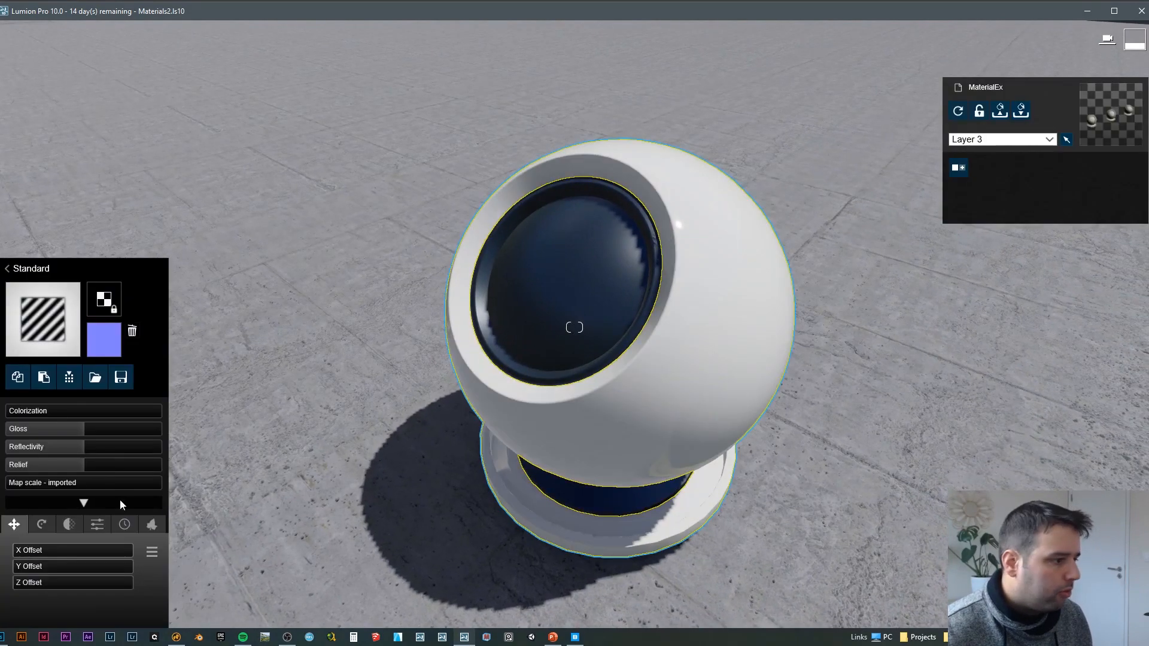
{"action": "left_click", "coordinate": [113, 292]}
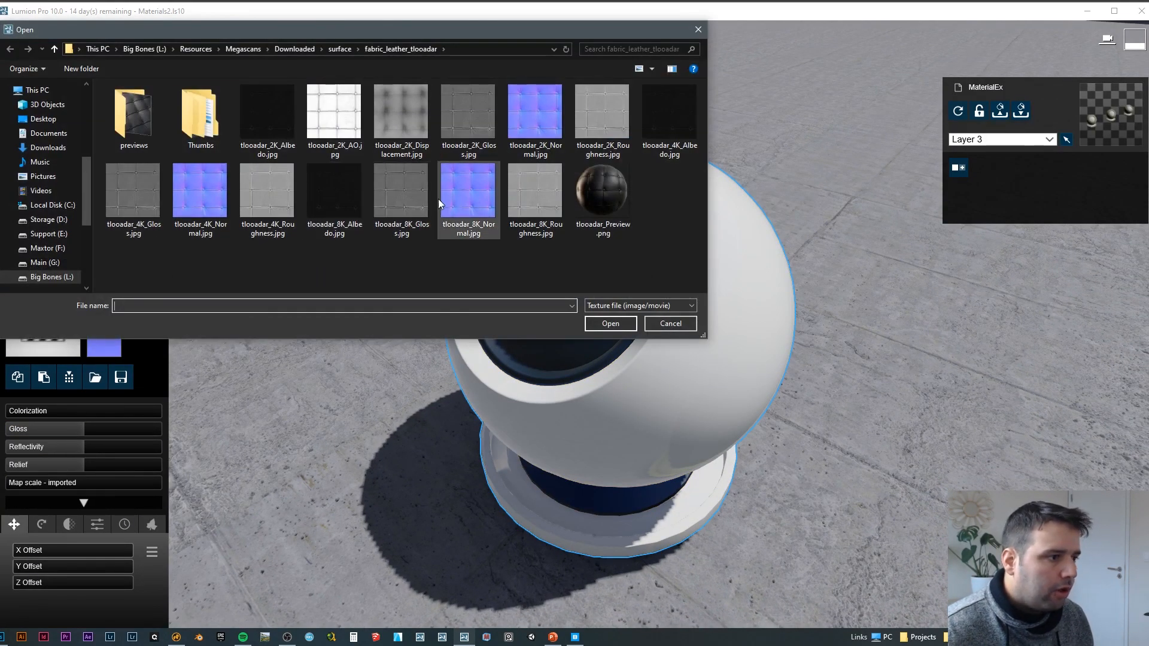
{"action": "left_click", "coordinate": [663, 115]}
{"action": "double_click", "coordinate": [672, 112]}
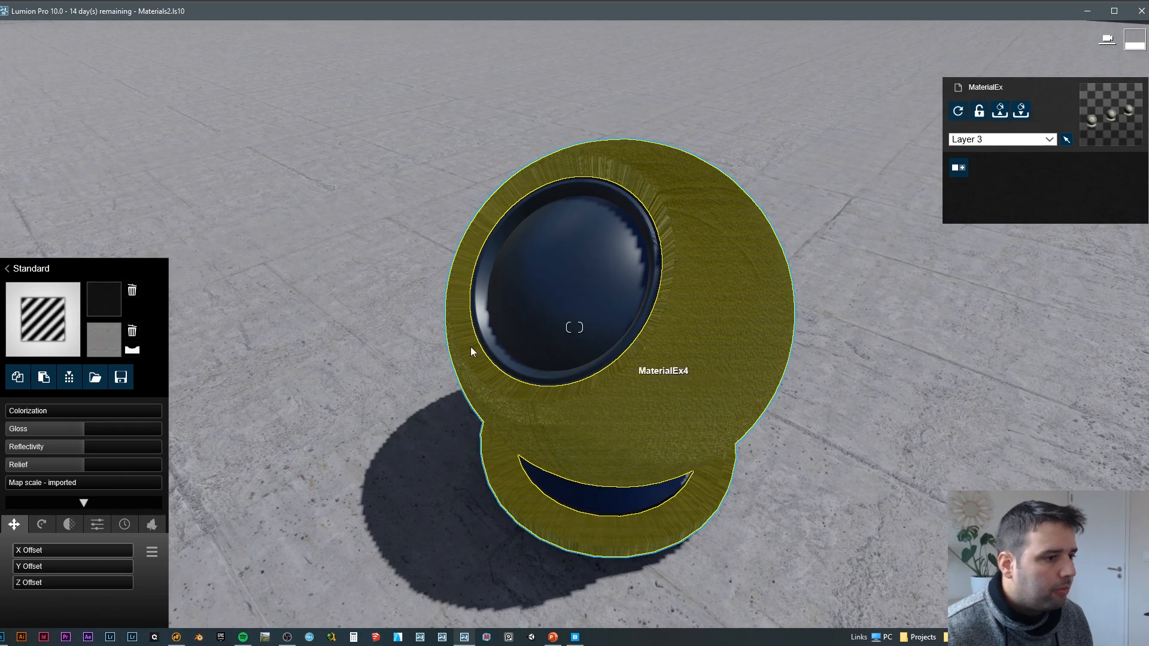
Step: Set the leather material's map scale to 0.6
{"action": "right_click_drag", "start_coordinate": [472, 352], "coordinate": [353, 328]}
{"action": "key", "text": "d"}
{"action": "key", "text": "w"}
{"action": "key", "text": "d"}
{"action": "key", "text": "d"}
{"action": "mouse_move", "coordinate": [539, 335]}
{"action": "right_mouse_down"}
{"action": "mouse_move", "coordinate": [461, 335]}
{"action": "mouse_move", "coordinate": [543, 341]}
{"action": "right_mouse_up"}
{"action": "key", "text": "a"}
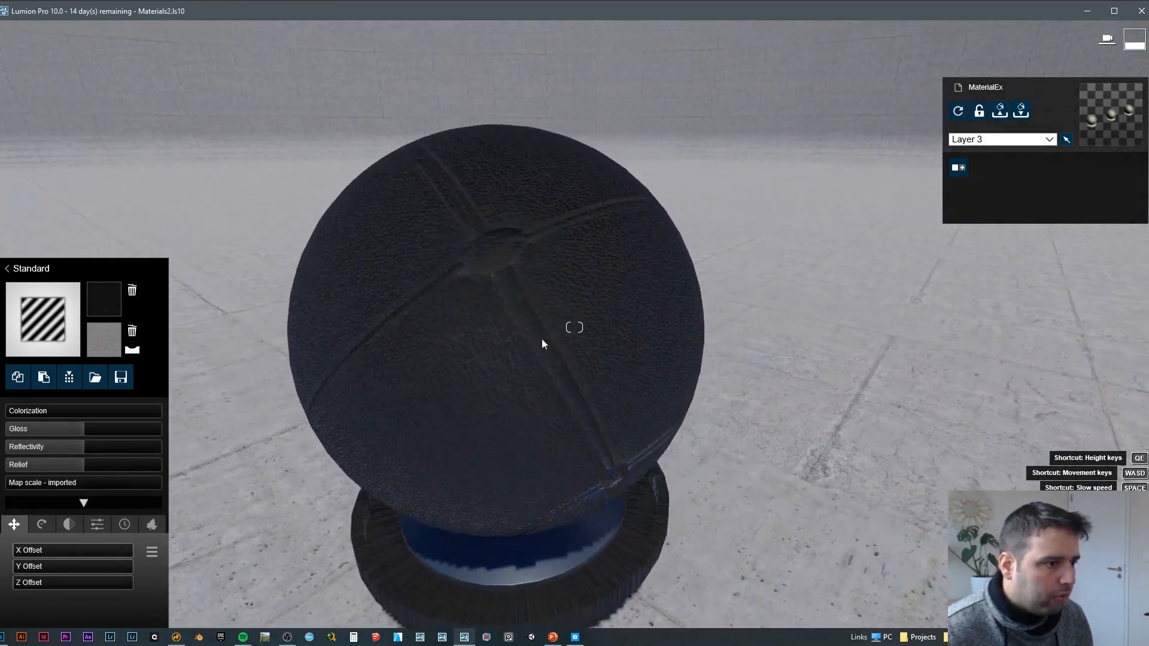
{"action": "left_click_drag", "start_coordinate": [17, 483], "coordinate": [38, 484]}
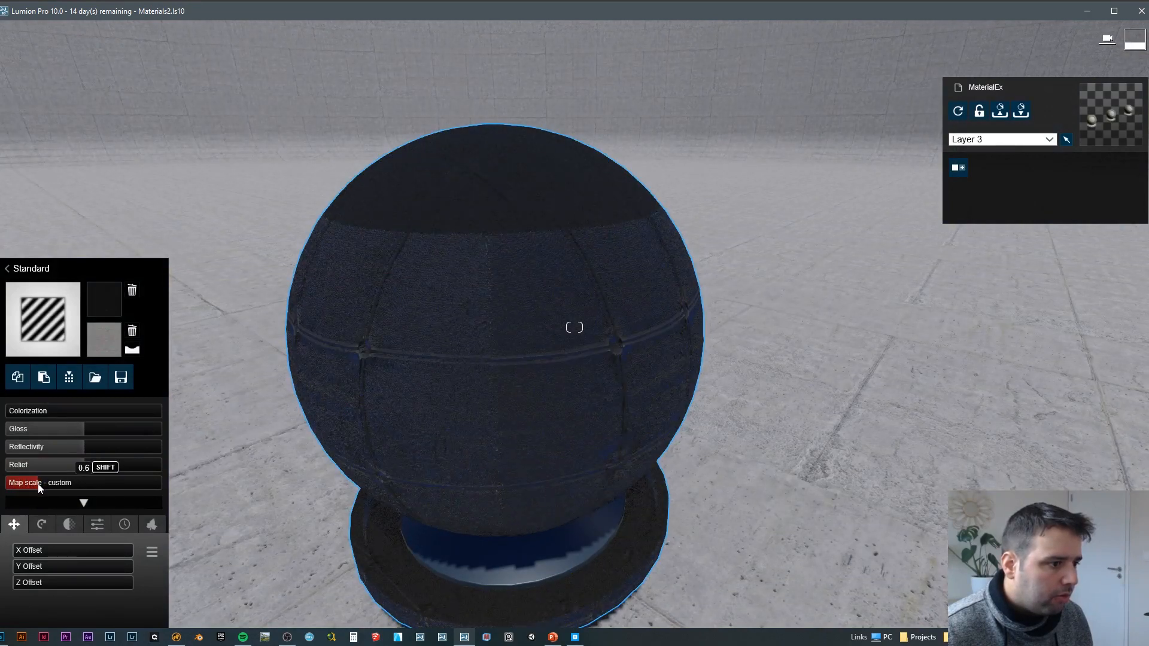
Step: Examine the rescaled leather texture and its seams around the material ball
{"action": "key", "text": "a"}
{"action": "right_click_drag", "start_coordinate": [250, 444], "coordinate": [335, 413]}
{"action": "key", "text": "w"}
{"action": "key", "text": "s"}
{"action": "key", "text": "w"}
{"action": "key", "text": "d"}
{"action": "key", "text": "s"}
{"action": "key", "text": "d"}
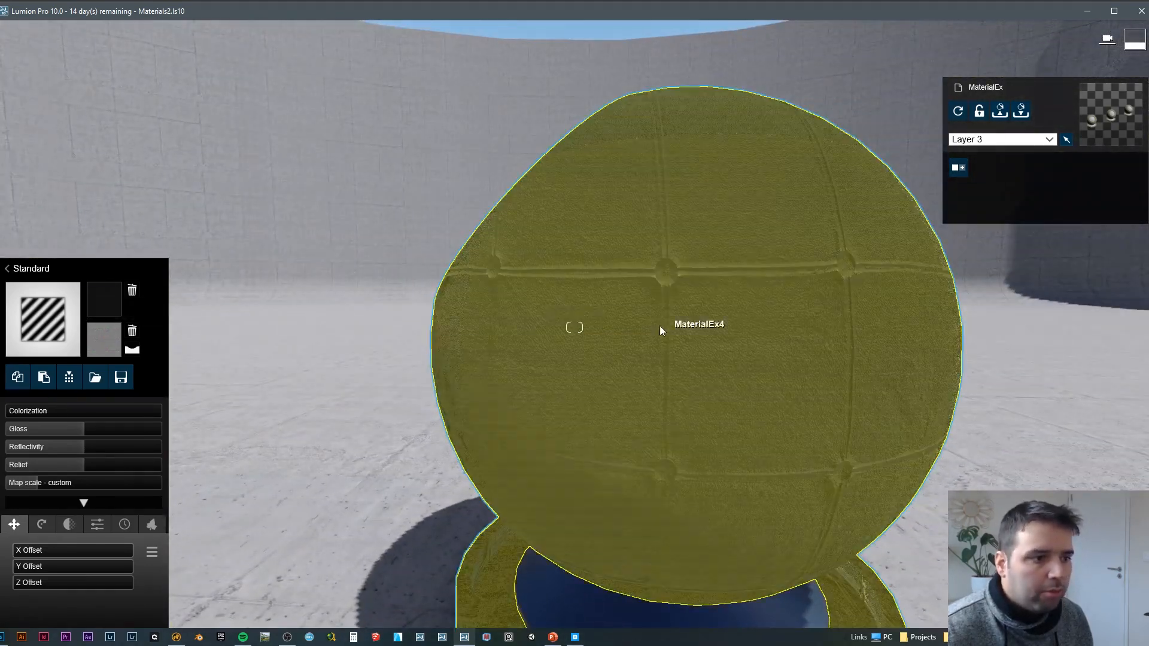
Step: Load tlooadar_4K_Normal.jpg as the leather material's normal map
{"action": "mouse_move", "coordinate": [660, 331]}
{"action": "right_mouse_down"}
{"action": "mouse_move", "coordinate": [694, 353]}
{"action": "mouse_move", "coordinate": [622, 365]}
{"action": "mouse_move", "coordinate": [760, 356]}
{"action": "mouse_move", "coordinate": [664, 344]}
{"action": "right_mouse_up"}
{"action": "key", "text": "w"}
{"action": "key", "text": "s"}
{"action": "key", "text": "w"}
{"action": "key", "text": "s"}
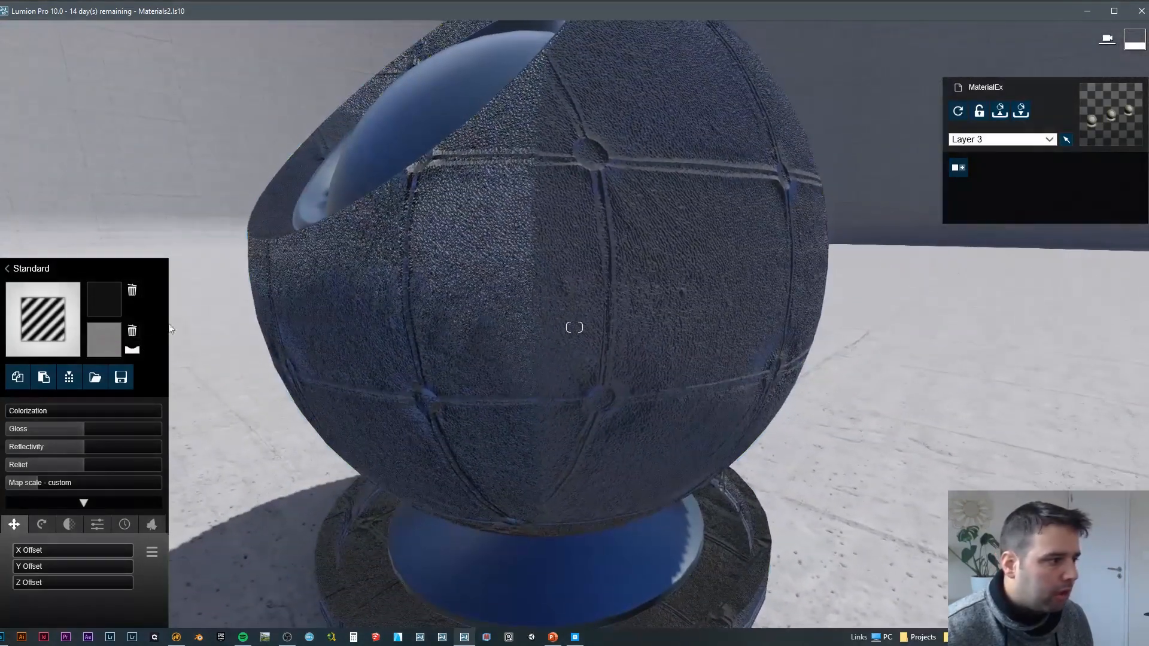
{"action": "left_click", "coordinate": [108, 332]}
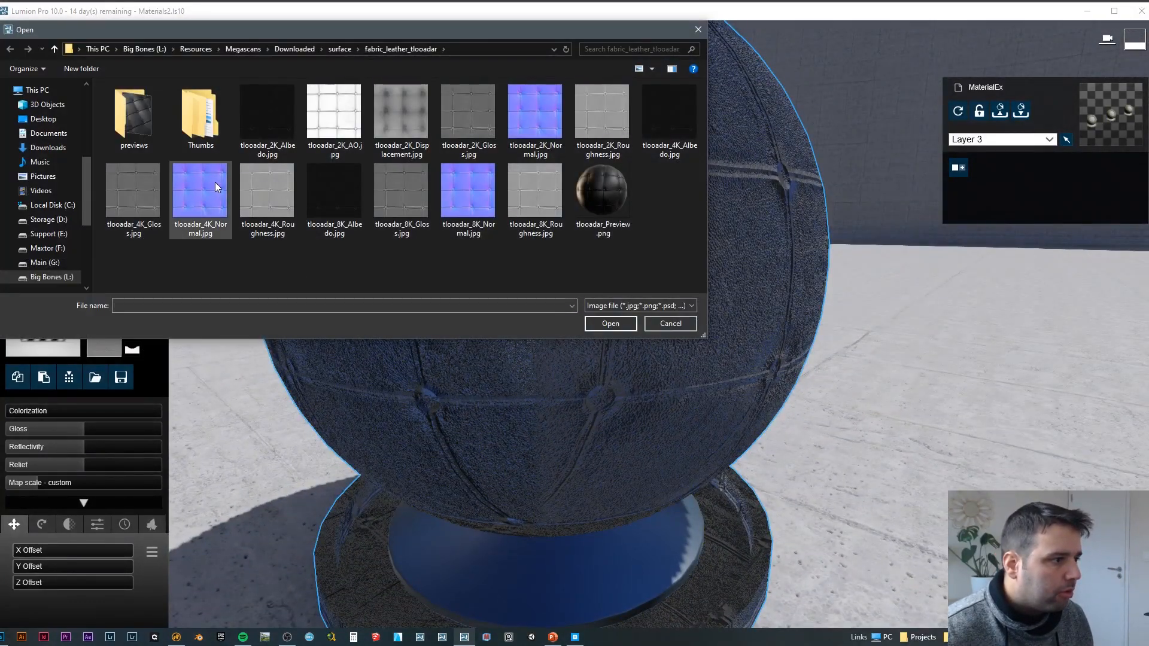
{"action": "double_click", "coordinate": [214, 182]}
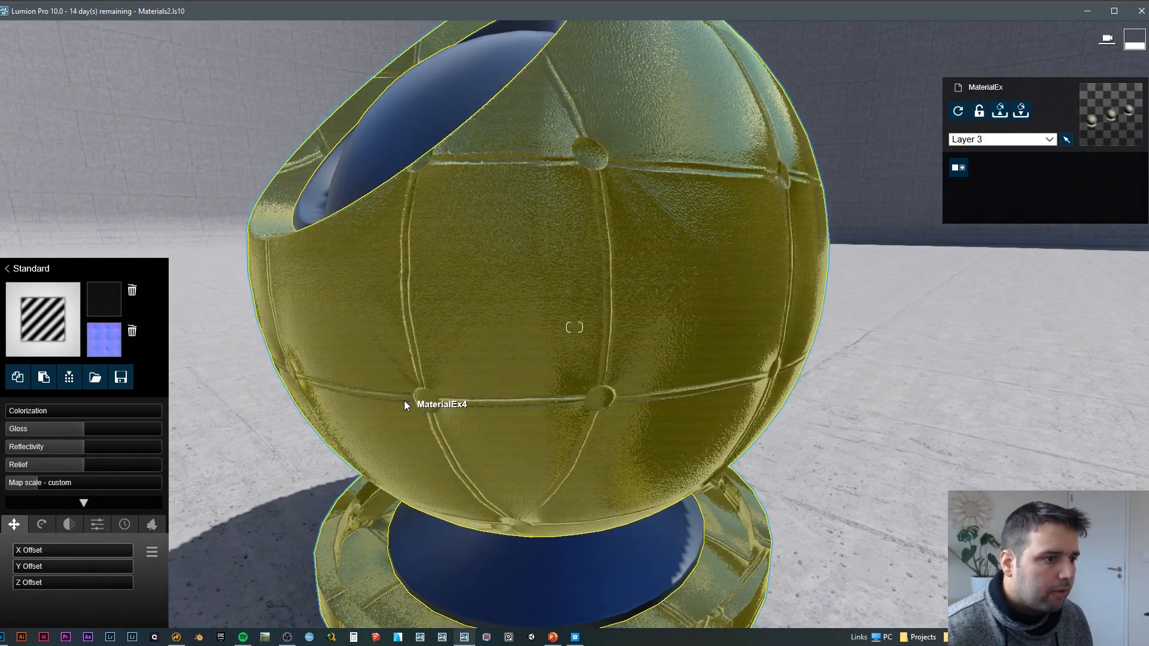
Step: Inspect the shading of the buttons and seams on the ball with the original normal map, from several angles
{"action": "key", "text": "d"}
{"action": "right_click_drag", "start_coordinate": [404, 400], "coordinate": [673, 335]}
{"action": "key", "text": "w"}
{"action": "key", "text": "s"}
{"action": "key", "text": "a"}
{"action": "key", "text": "a"}
{"action": "key", "text": "w"}
{"action": "key", "text": "s"}
{"action": "key", "text": "w"}
{"action": "key", "text": "s"}
{"action": "right_click_drag", "start_coordinate": [873, 147], "coordinate": [805, 199]}
{"action": "right_click_drag", "start_coordinate": [574, 328], "coordinate": [652, 258]}
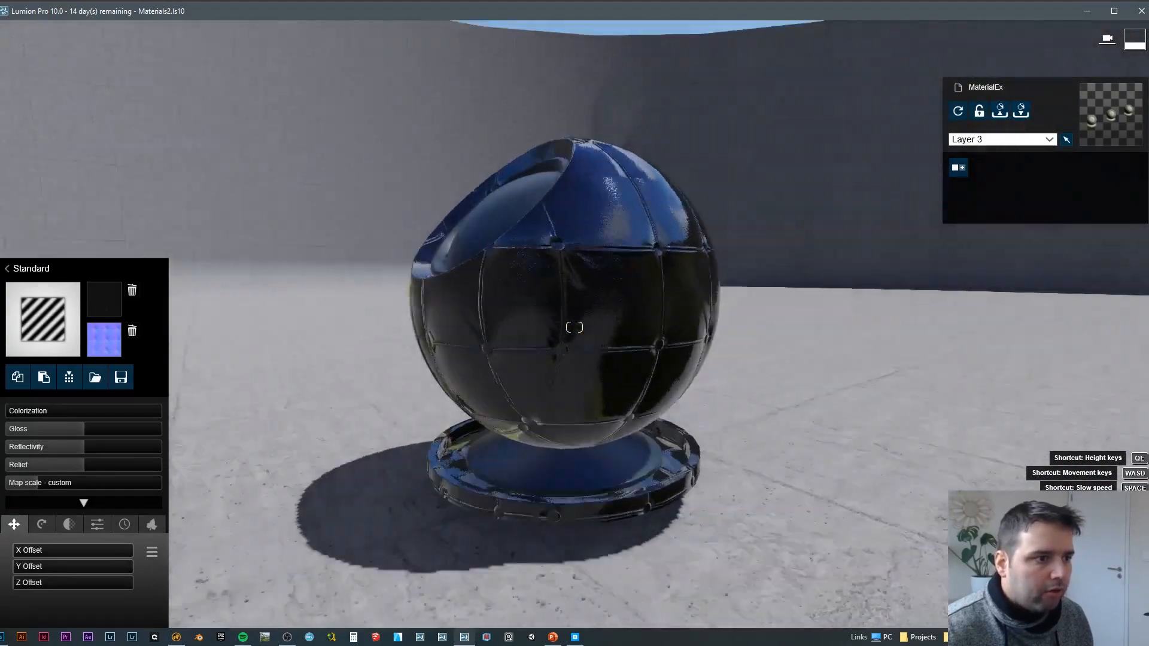
{"action": "key", "text": "w"}
{"action": "key", "text": "a"}
{"action": "right_click_drag", "start_coordinate": [575, 327], "coordinate": [535, 299]}
{"action": "key", "text": "s"}
{"action": "key", "text": "w"}
{"action": "key", "text": "s"}
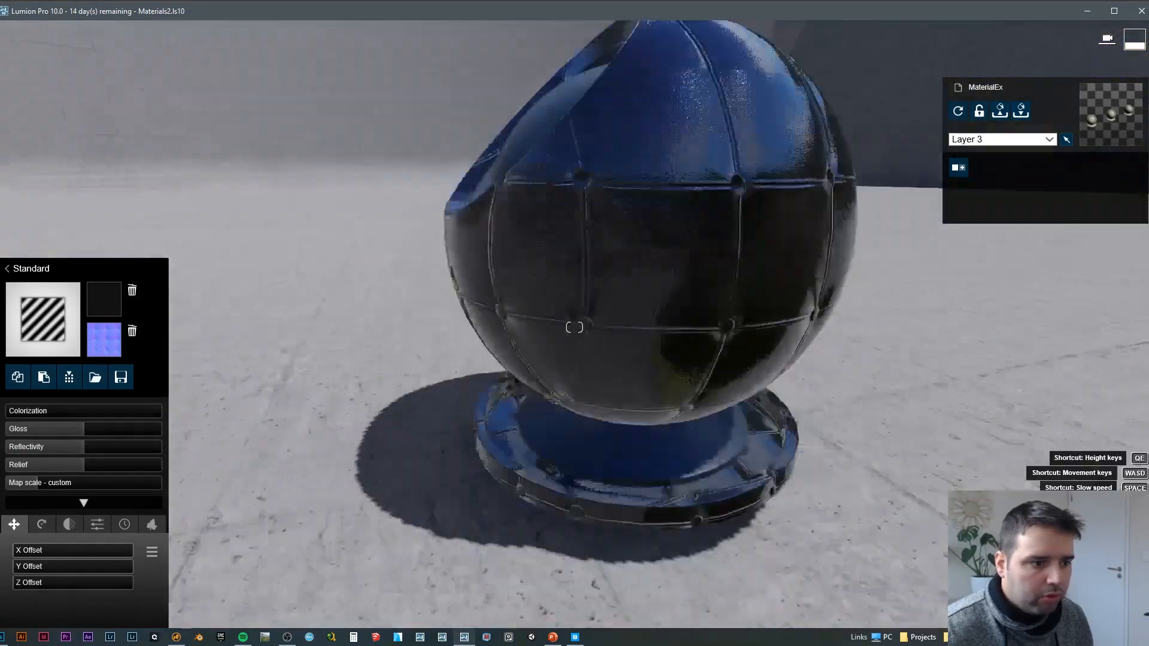
Step: Save the material changes on the first ball and bring the white middle ball into view
{"action": "mouse_move", "coordinate": [839, 264]}
{"action": "right_mouse_down"}
{"action": "mouse_move", "coordinate": [934, 335]}
{"action": "mouse_move", "coordinate": [838, 264]}
{"action": "right_mouse_up"}
{"action": "left_click", "coordinate": [1107, 598]}
{"action": "right_click_drag", "start_coordinate": [760, 365], "coordinate": [629, 301]}
{"action": "key", "text": "s"}
{"action": "key", "text": "w"}
{"action": "key", "text": "d"}
{"action": "key", "text": "w"}
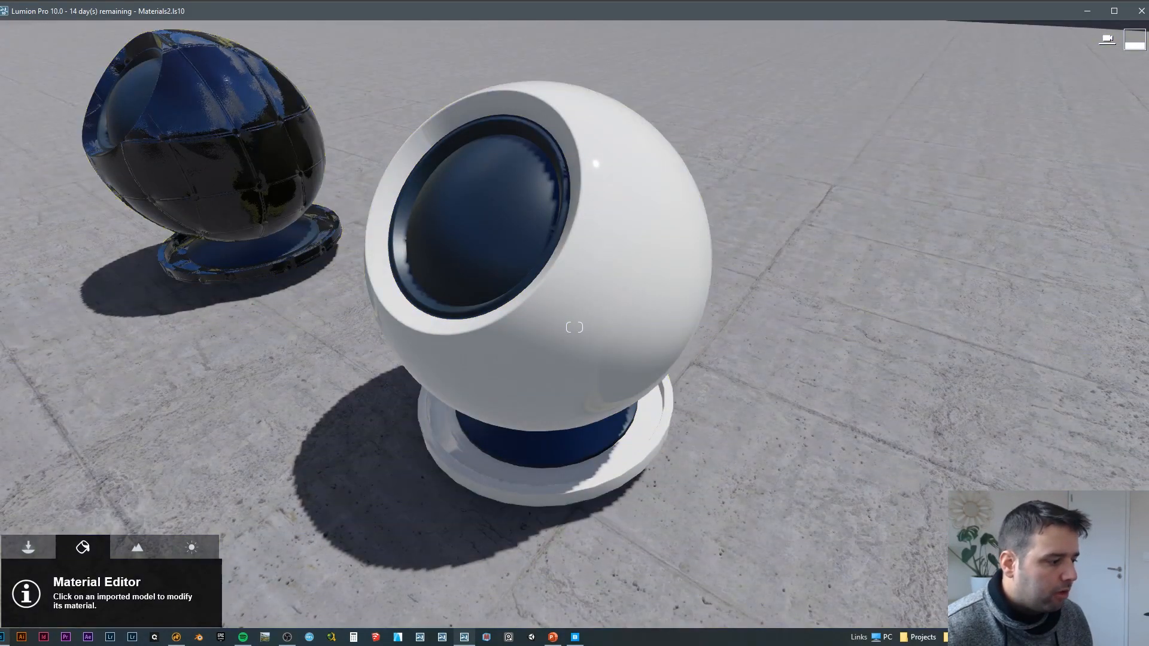
Step: Switch to Photoshop, invert only the green channel of tlooadar_4K_Normal.jpg, and reselect the RGB composite
{"action": "left_click", "coordinate": [3, 637]}
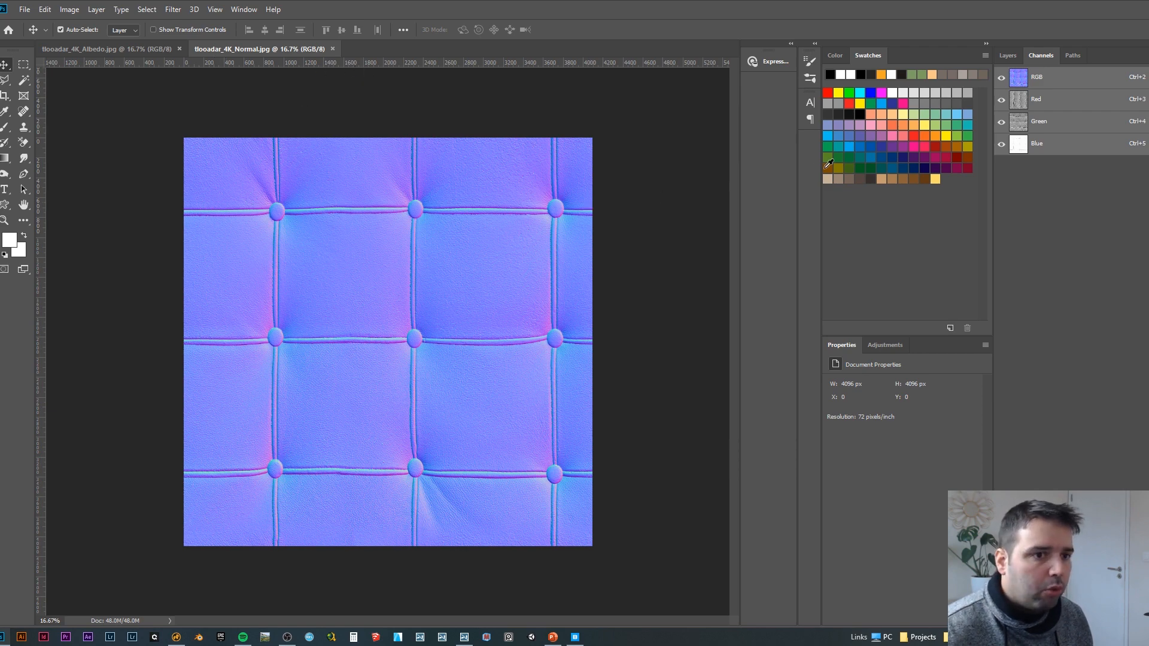
{"action": "left_click", "coordinate": [1007, 56]}
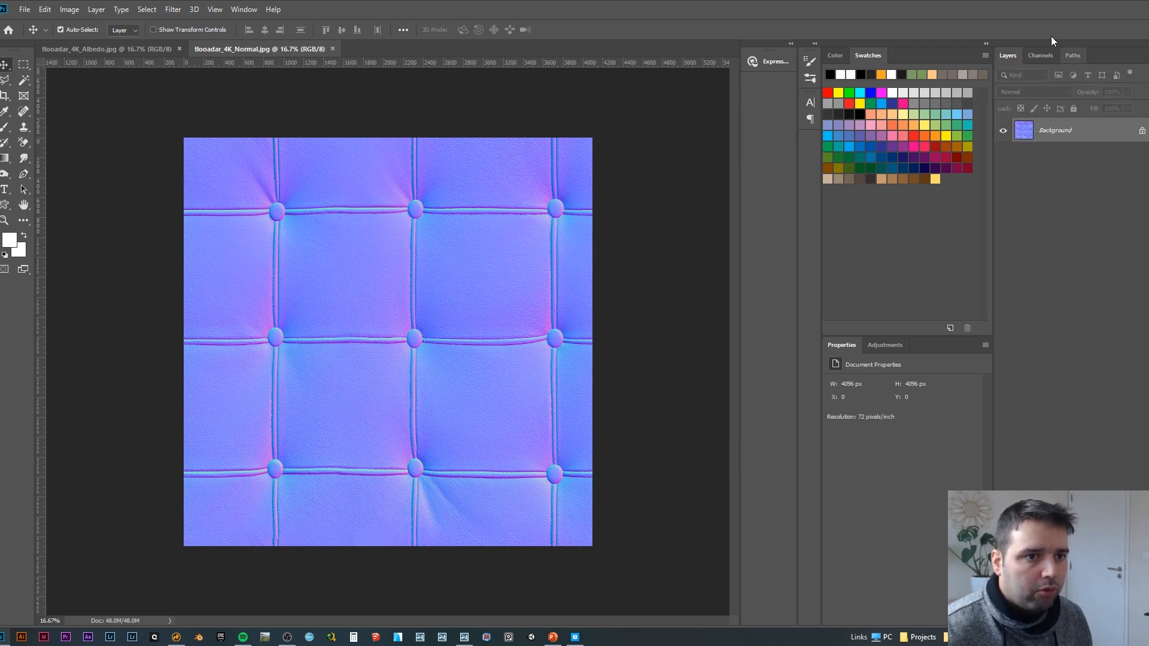
{"action": "left_click", "coordinate": [1041, 55]}
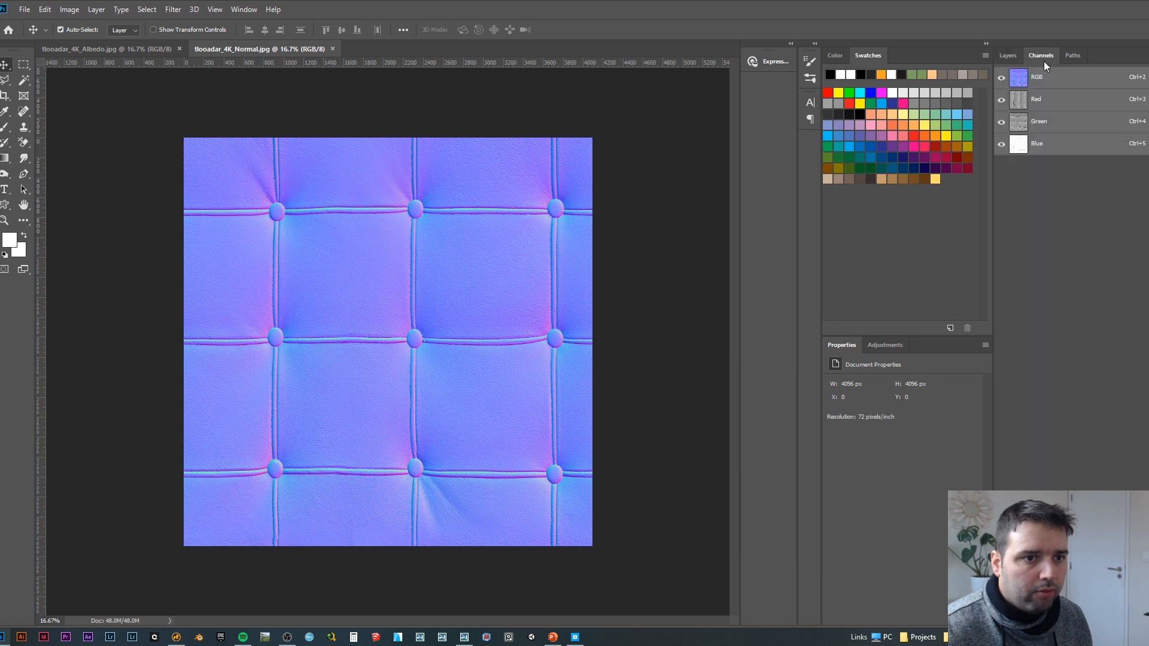
{"action": "left_click", "coordinate": [1047, 126]}
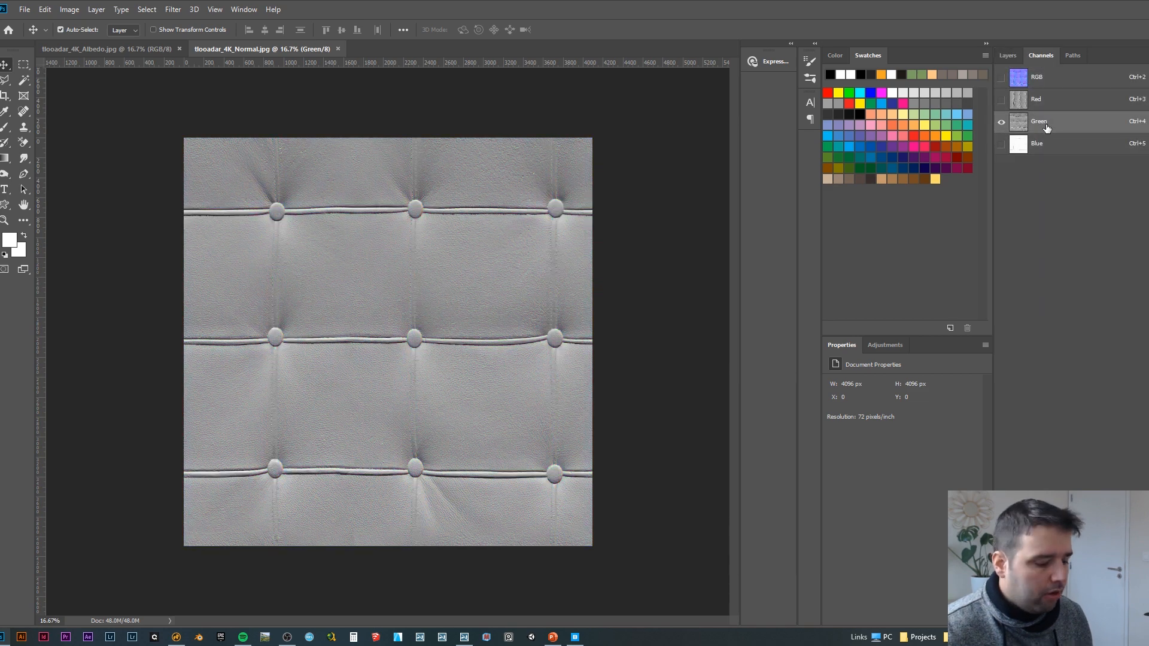
{"action": "key", "text": "ctrl+i"}
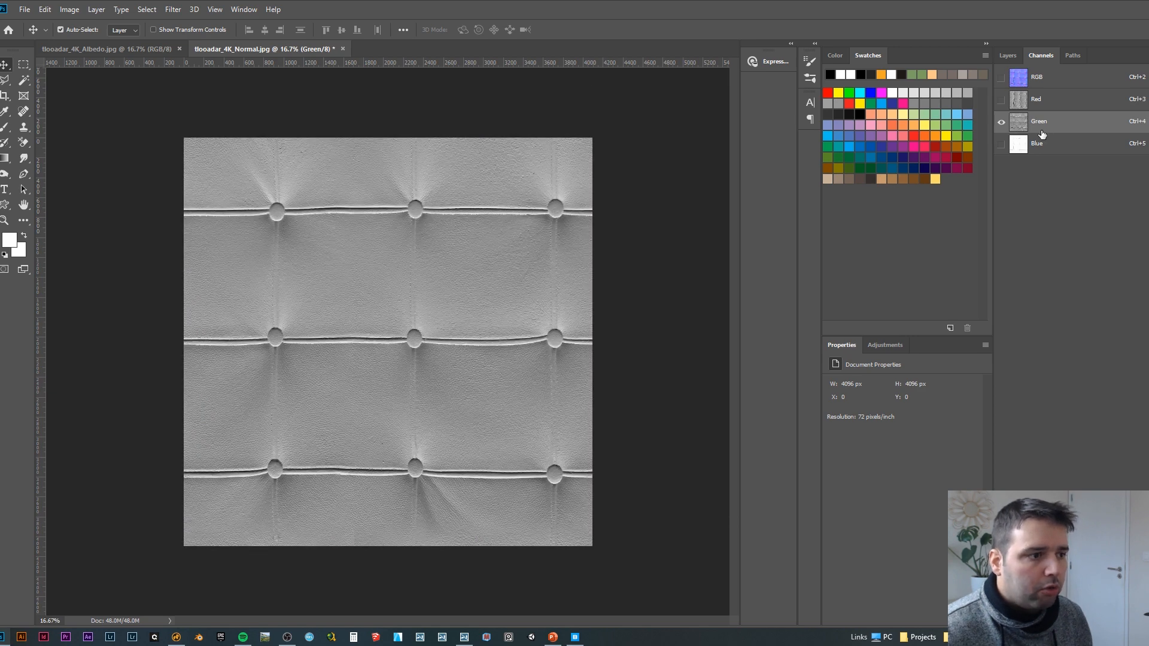
{"action": "left_click", "coordinate": [1059, 83]}
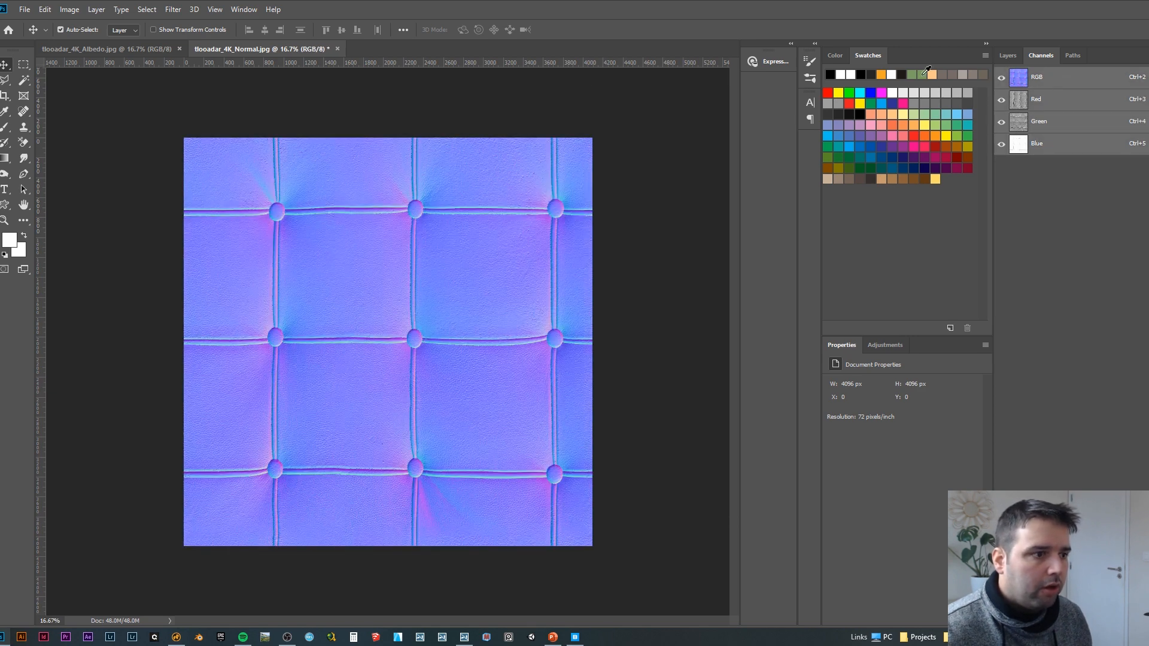
Step: Save the edited normal map as a JPEG copy named tlooadar_4K_Normal_i_green in the fabric_leather_tlooadar folder
{"action": "key", "text": "ctrl+shift+s"}
{"action": "left_click", "coordinate": [151, 263]}
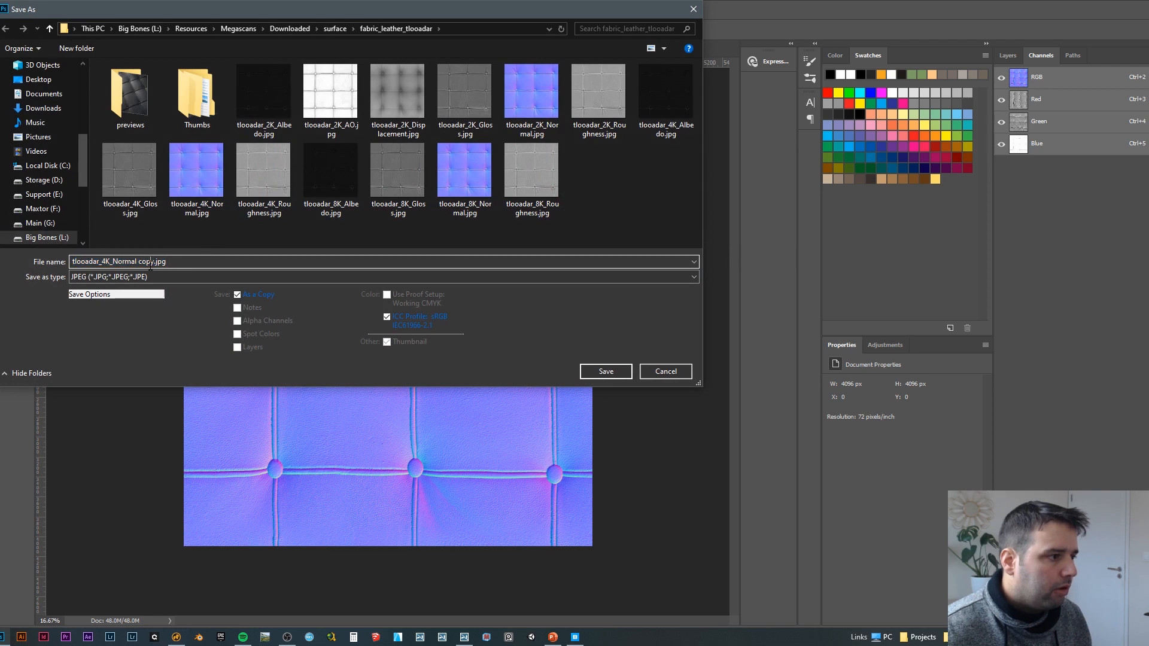
{"action": "left_click_drag", "start_coordinate": [138, 262], "coordinate": [228, 268]}
{"action": "key", "text": "BackSpace"}
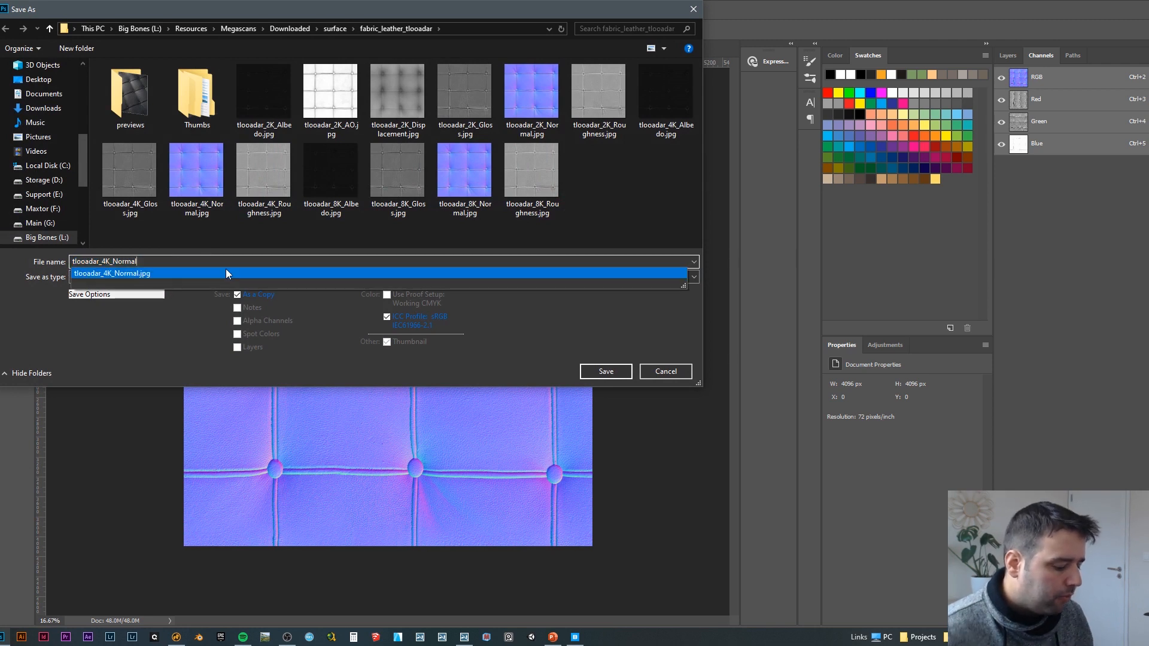
{"action": "key", "text": "Escape"}
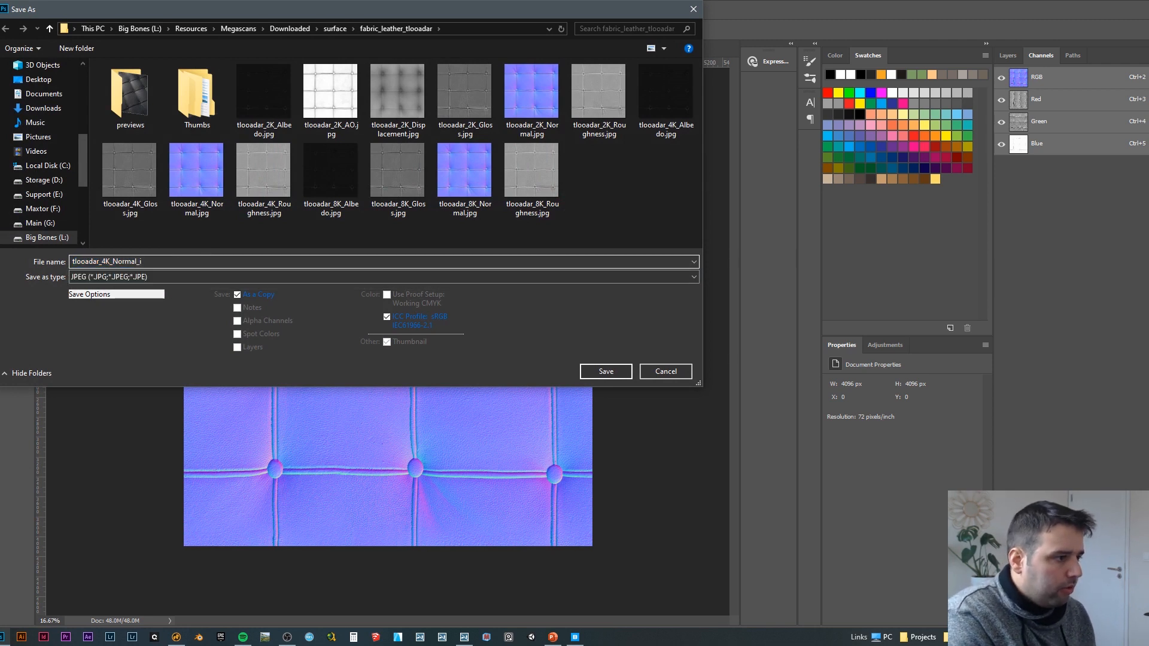
{"action": "key", "text": "Return"}
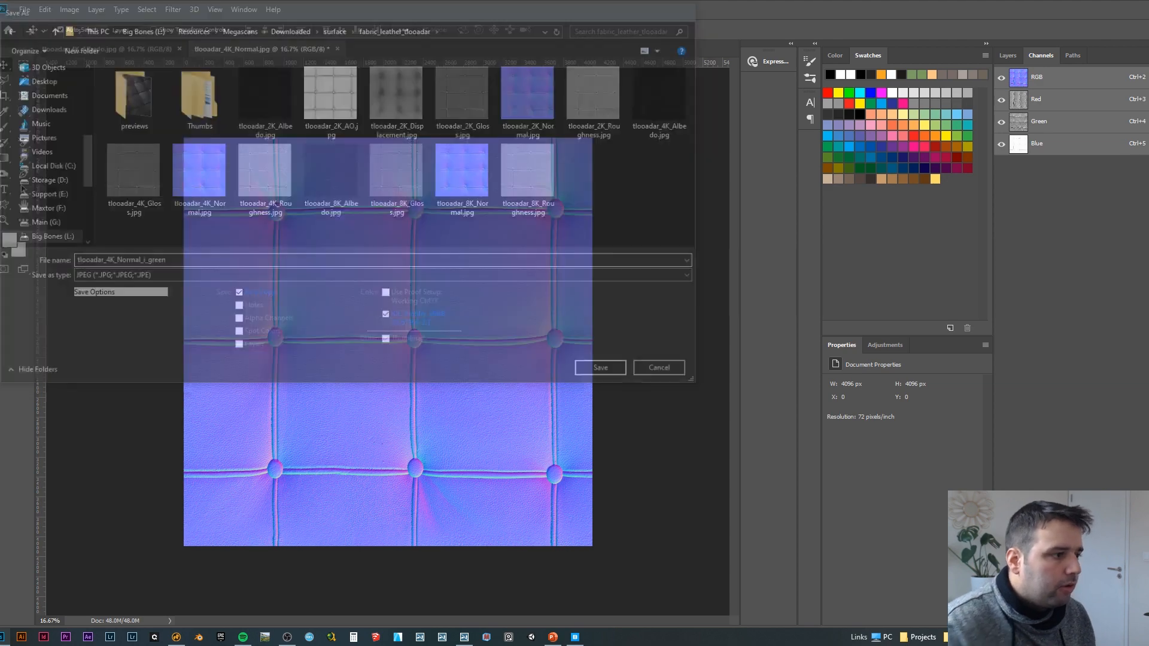
{"action": "key", "text": "Return"}
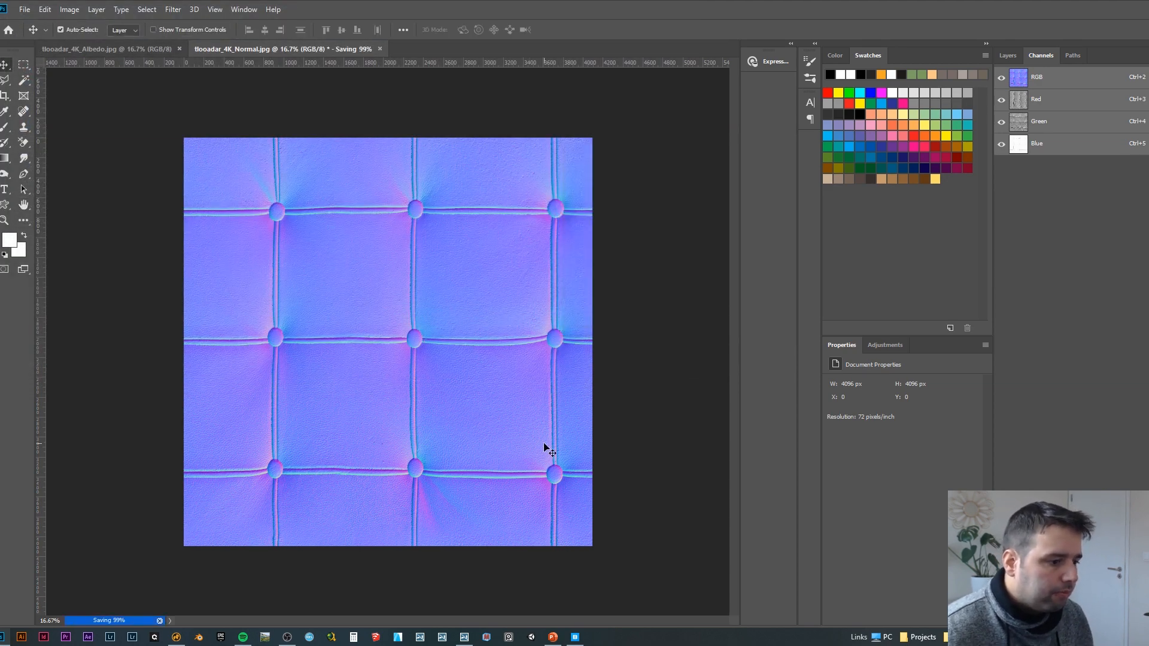
Step: Return to Lumion and apply tlooadar_4K_Albedo.jpg as the middle material ball's color map
{"action": "left_click", "coordinate": [467, 635]}
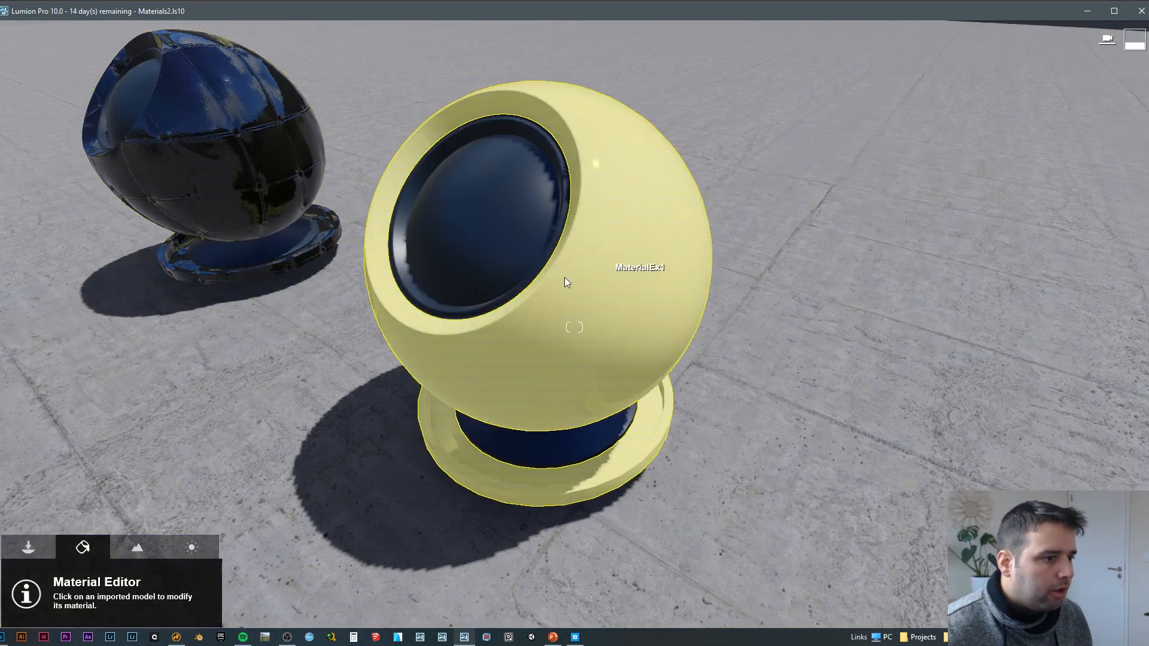
{"action": "left_click", "coordinate": [565, 278]}
{"action": "left_click", "coordinate": [111, 302]}
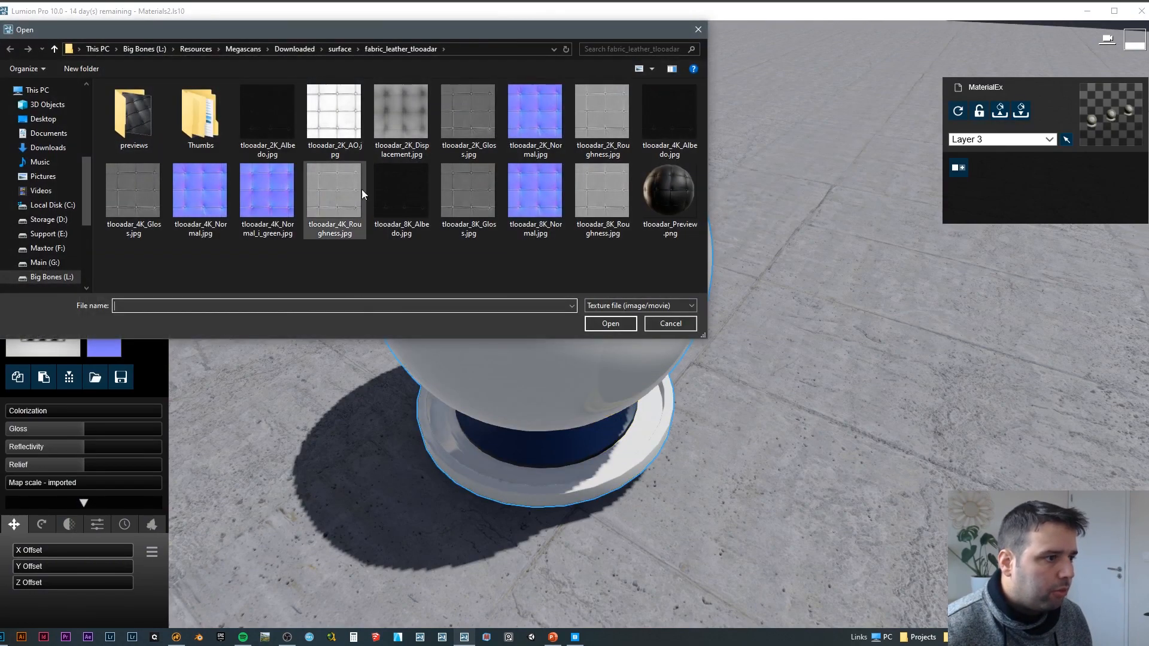
{"action": "double_click", "coordinate": [683, 124]}
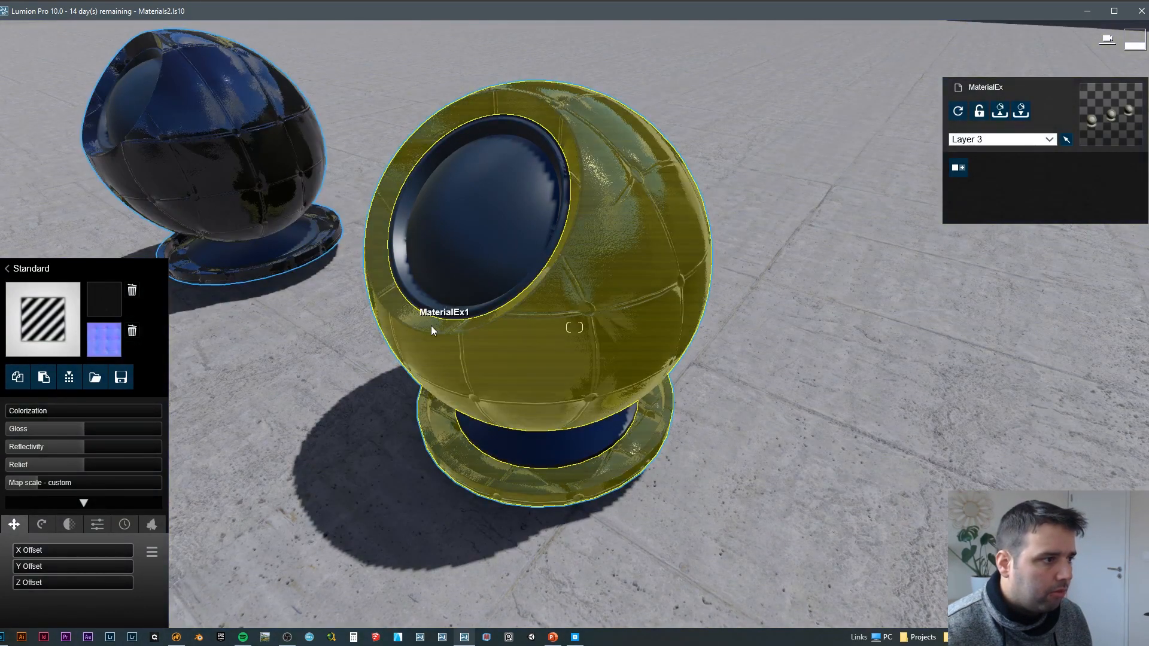
Step: Replace the middle ball's normal map with tlooadar_4K_Normal_i_green.jpg
{"action": "scroll", "coordinate": [424, 328], "scroll_direction": "up", "scroll_amount": 5}
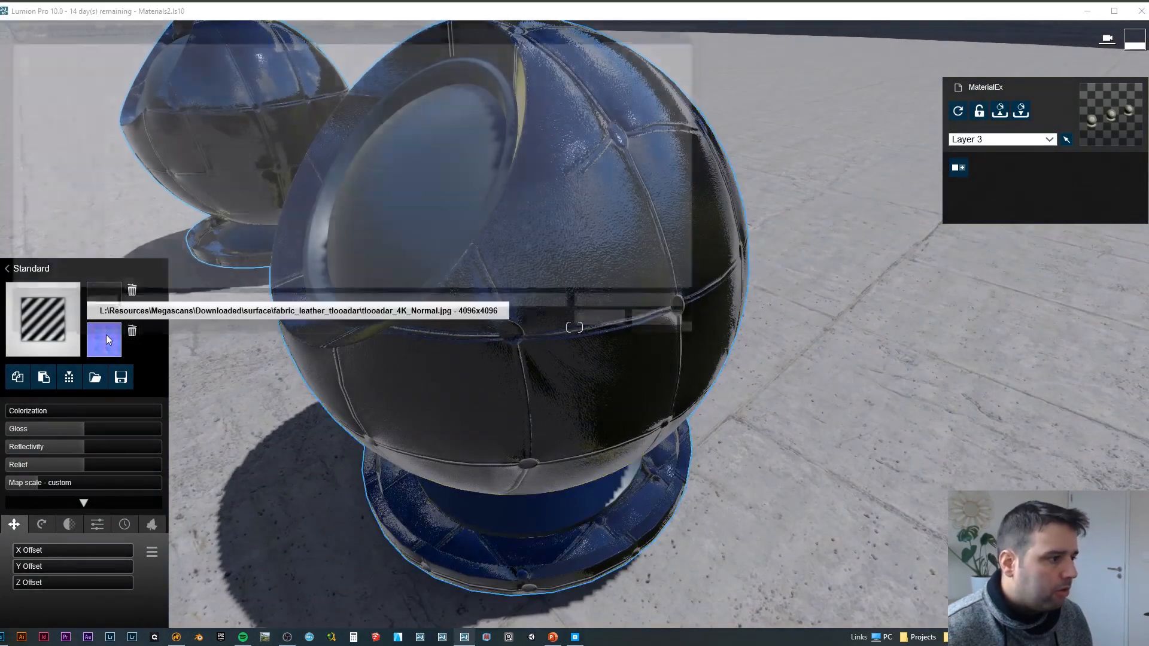
{"action": "left_click", "coordinate": [104, 339]}
{"action": "double_click", "coordinate": [274, 186]}
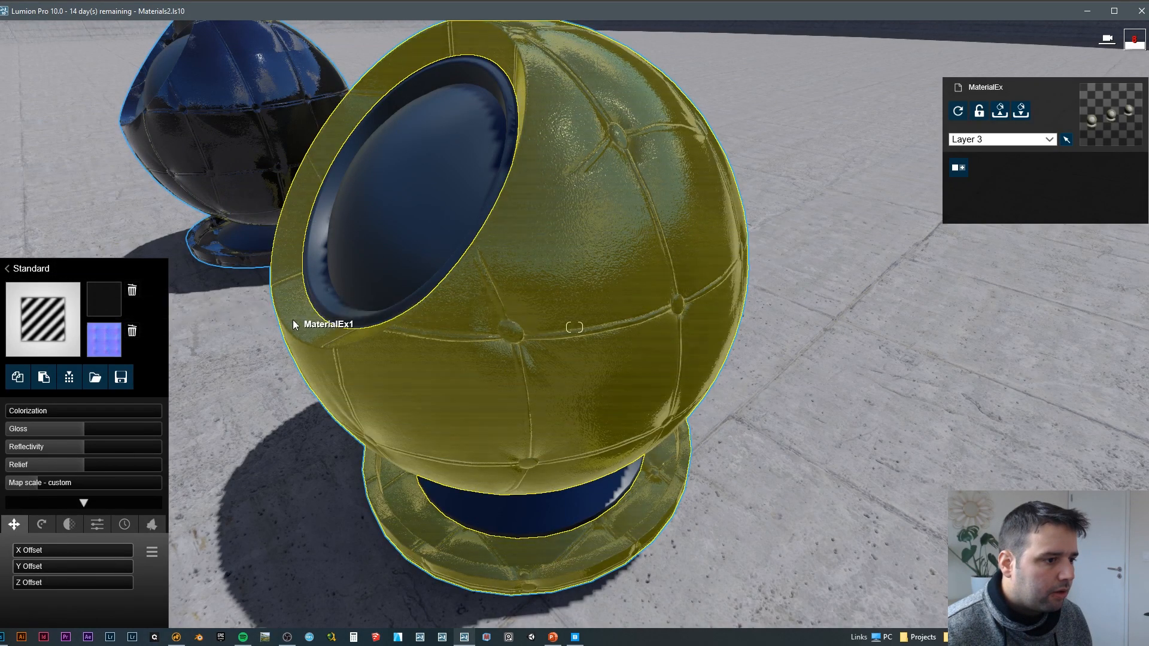
Step: Examine the buttons and seams of the middle ball up close with the green-inverted normal map applied
{"action": "key", "text": "d"}
{"action": "right_click_drag", "start_coordinate": [292, 319], "coordinate": [314, 294]}
{"action": "key", "text": "d"}
{"action": "mouse_move", "coordinate": [574, 327]}
{"action": "right_mouse_down"}
{"action": "mouse_move", "coordinate": [526, 344]}
{"action": "mouse_move", "coordinate": [502, 328]}
{"action": "mouse_move", "coordinate": [554, 330]}
{"action": "right_mouse_up"}
{"action": "key", "text": "w"}
{"action": "key", "text": "a"}
{"action": "key", "text": "w"}
{"action": "key", "text": "s"}
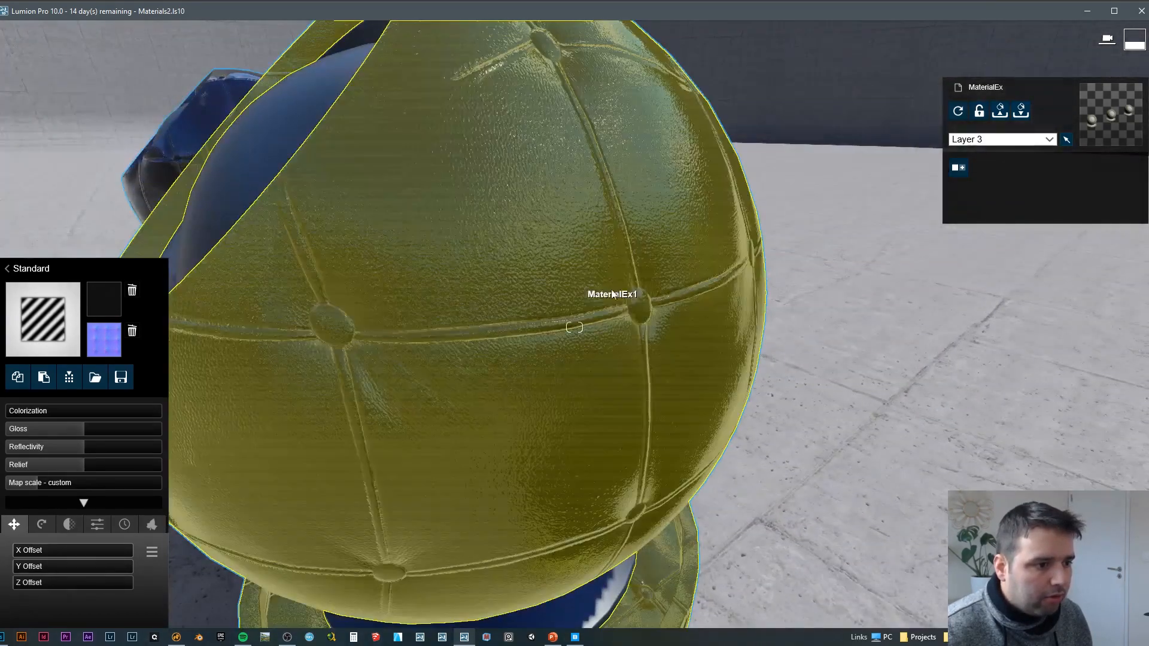
Step: Move to the first leather ball and inspect its button and seam relief for comparison
{"action": "key", "text": "s"}
{"action": "right_click_drag", "start_coordinate": [620, 297], "coordinate": [556, 282]}
{"action": "key", "text": "d"}
{"action": "key", "text": "w"}
{"action": "key", "text": "s"}
{"action": "key", "text": "d"}
{"action": "right_click_drag", "start_coordinate": [829, 347], "coordinate": [798, 360]}
{"action": "key", "text": "s"}
{"action": "key", "text": "w"}
{"action": "key", "text": "s"}
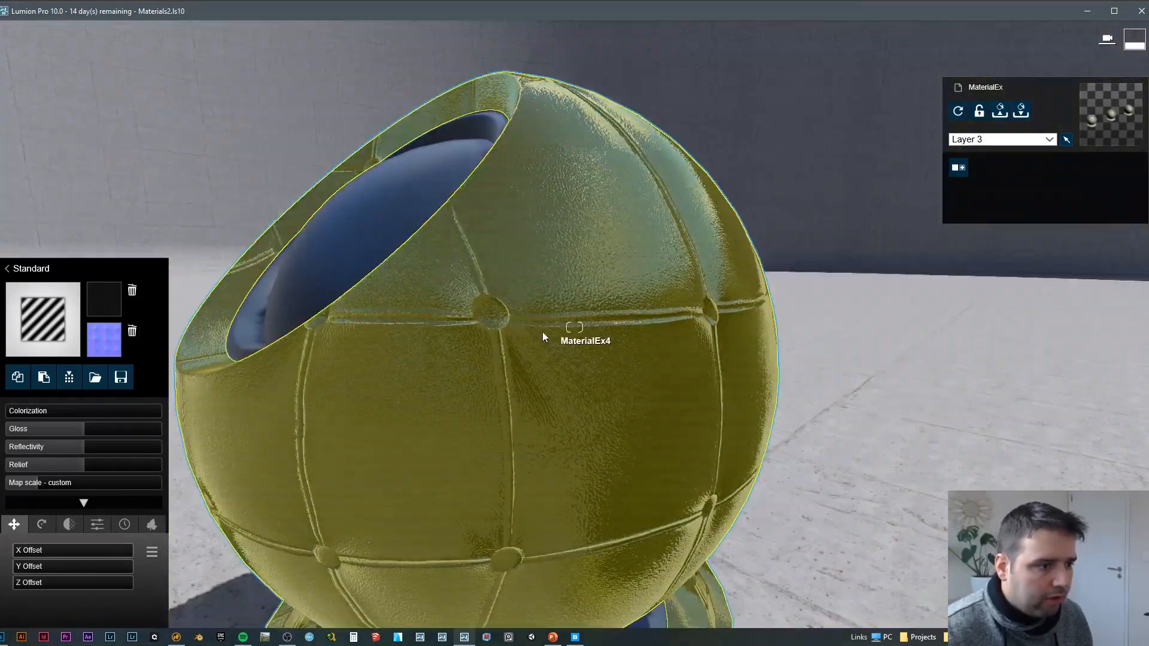
Step: Go back to the middle ball and compare its relief and reflections with the first ball's
{"action": "key", "text": "s"}
{"action": "right_click_drag", "start_coordinate": [522, 359], "coordinate": [577, 372]}
{"action": "key", "text": "w"}
{"action": "key", "text": "s"}
{"action": "key", "text": "a"}
{"action": "key", "text": "s"}
{"action": "key", "text": "d"}
{"action": "key", "text": "a"}
{"action": "key", "text": "d"}
{"action": "key", "text": "a"}
{"action": "key", "text": "w"}
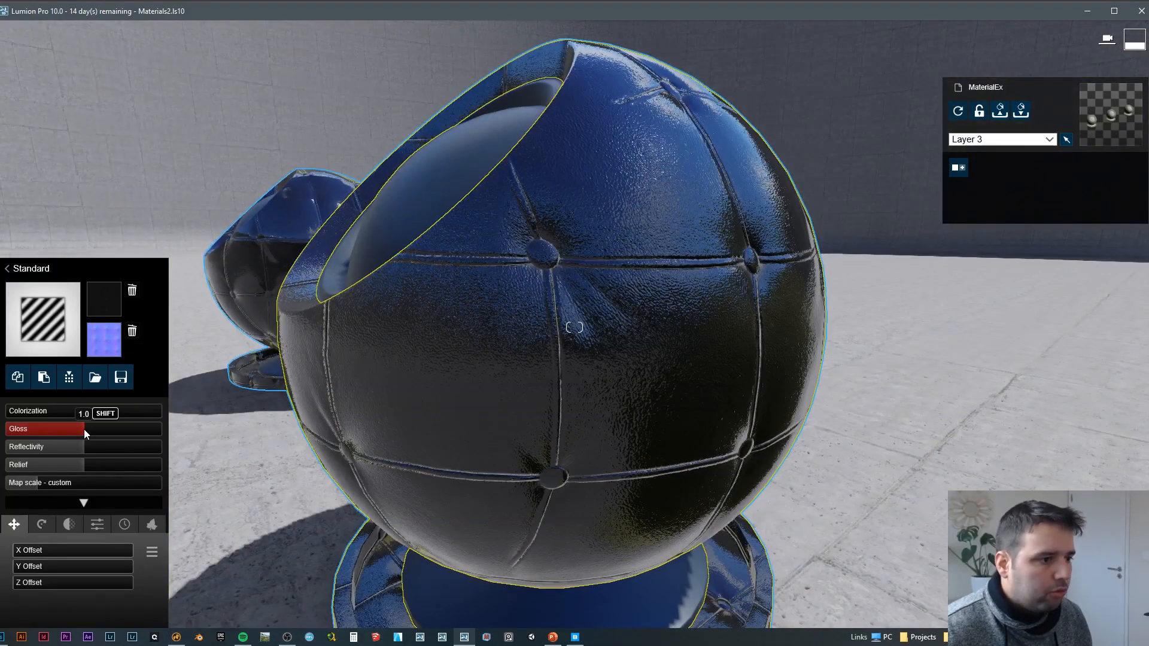
Step: Try a lower gloss and a reflectivity of 0.7 on the middle ball's leather, viewing the result from both sides
{"action": "left_click_drag", "start_coordinate": [84, 429], "coordinate": [59, 447]}
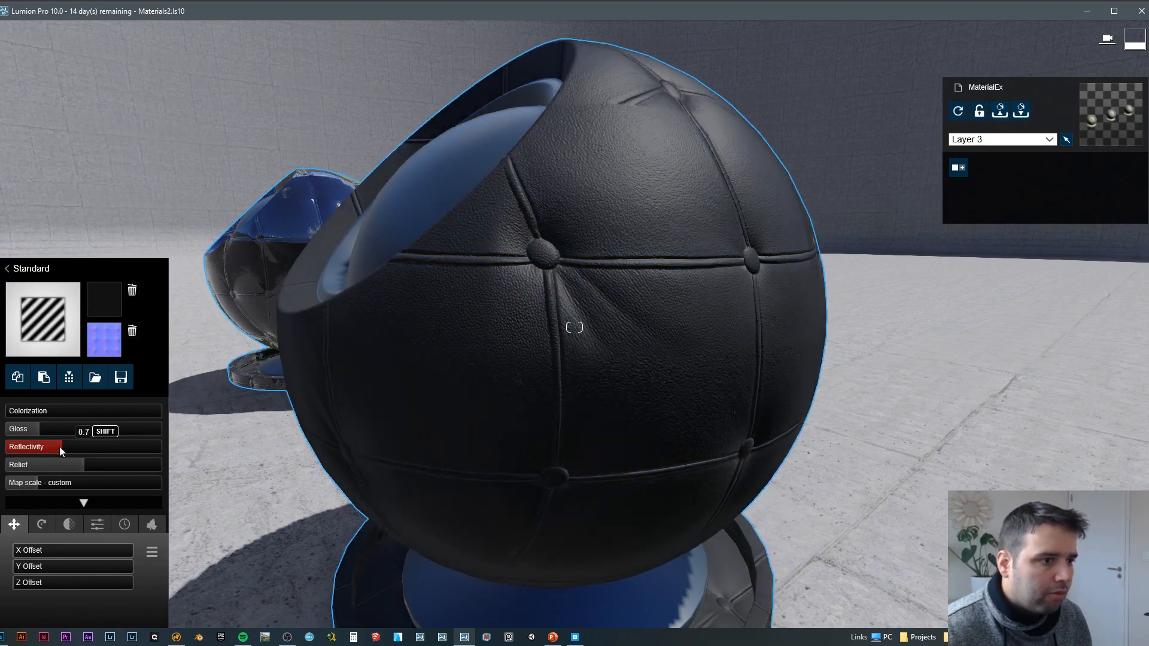
{"action": "key", "text": "a"}
{"action": "right_click_drag", "start_coordinate": [335, 359], "coordinate": [431, 358]}
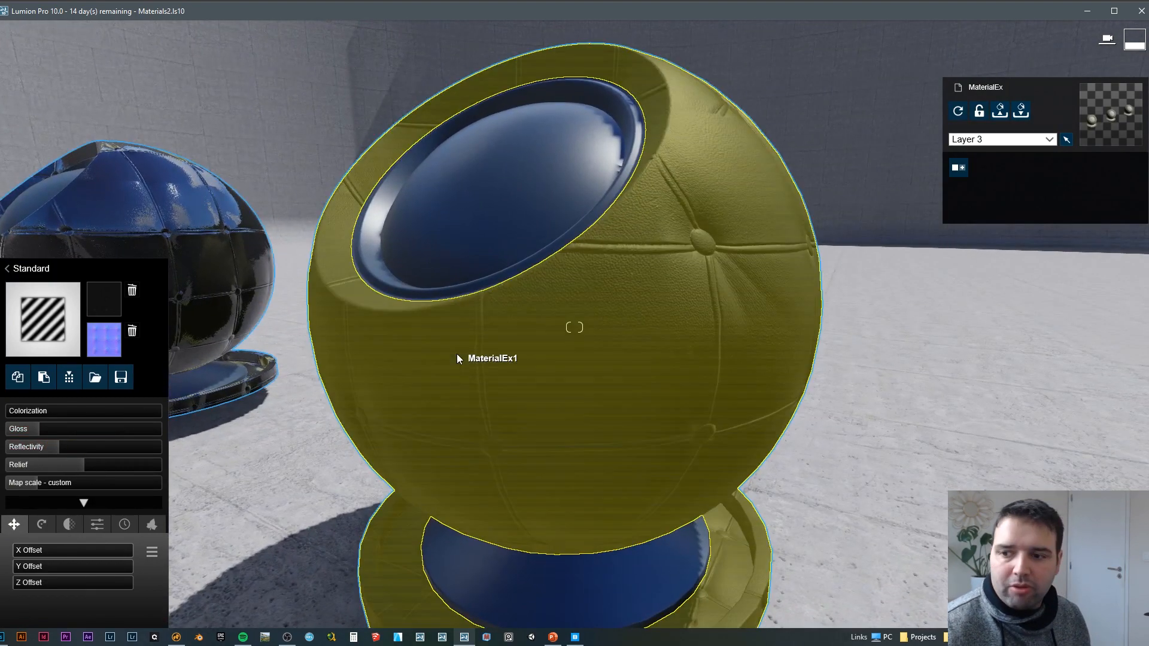
{"action": "scroll", "coordinate": [539, 292], "scroll_direction": "down", "scroll_amount": 2}
{"action": "key", "text": "d"}
{"action": "right_click_drag", "start_coordinate": [539, 292], "coordinate": [497, 293]}
{"action": "scroll", "coordinate": [574, 327], "scroll_direction": "up", "scroll_amount": 5}
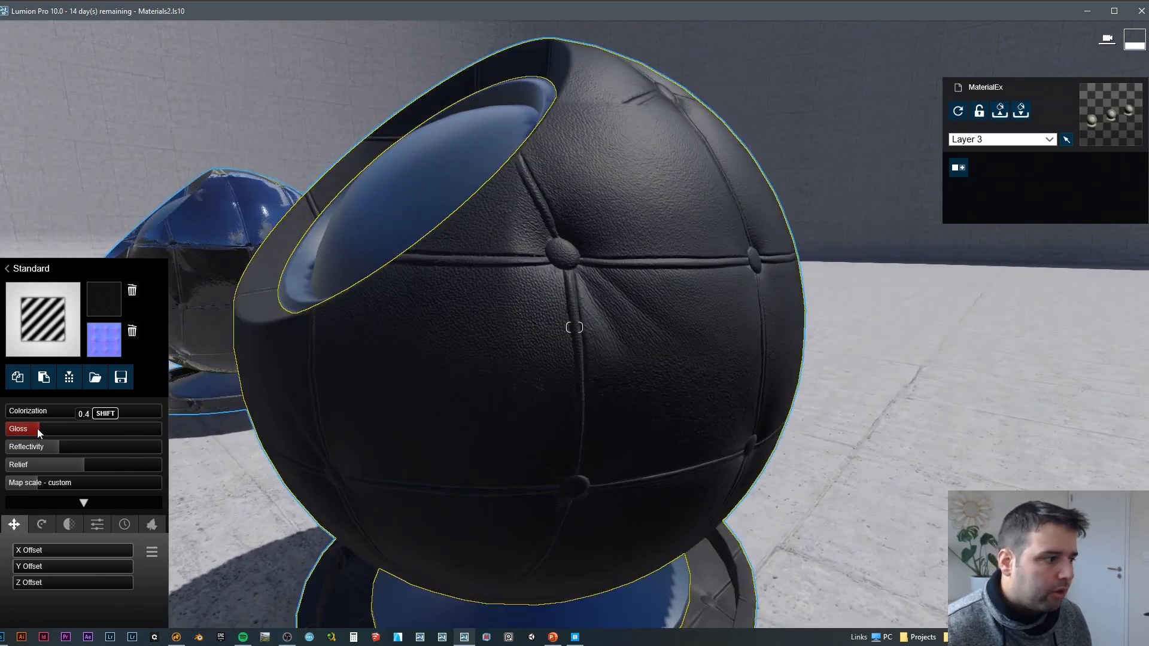
Step: Raise the middle ball's gloss and reflectivity back to the middle of their ranges and save the material changes
{"action": "left_click_drag", "start_coordinate": [37, 428], "coordinate": [159, 432]}
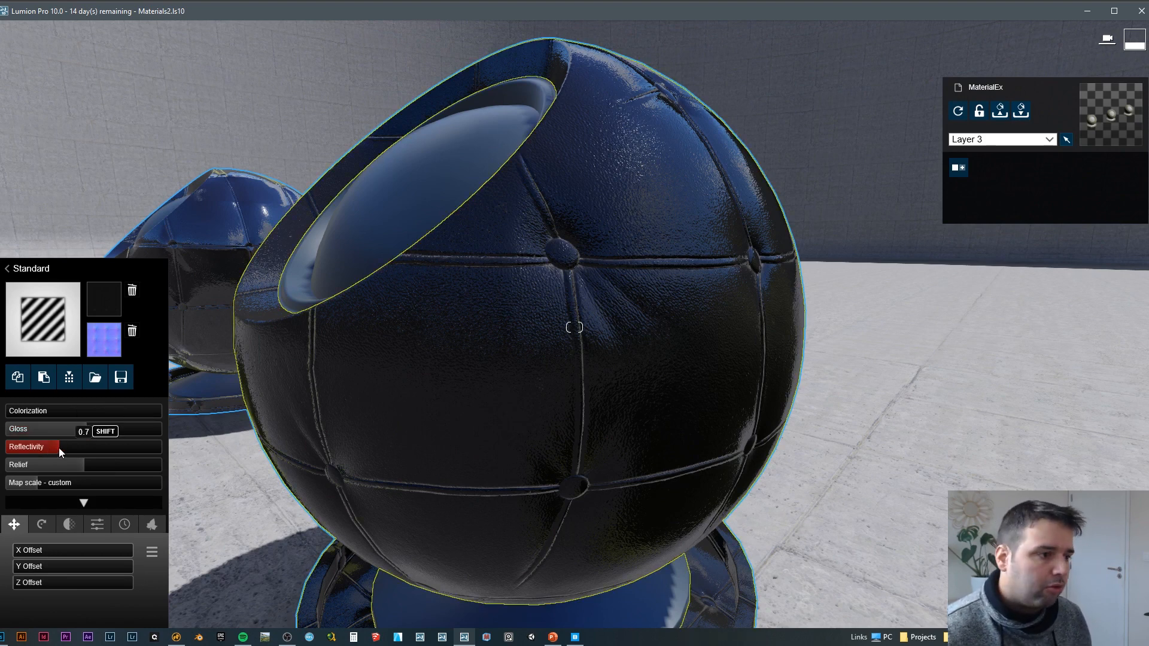
{"action": "left_click_drag", "start_coordinate": [59, 448], "coordinate": [86, 447]}
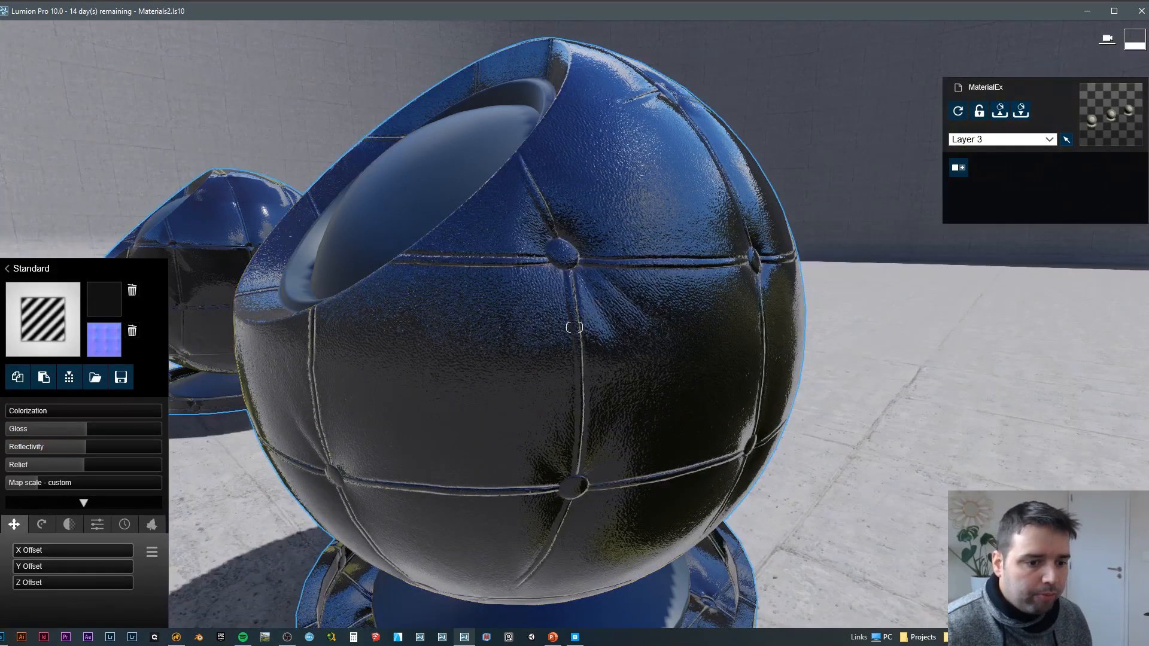
{"action": "left_click", "coordinate": [1120, 601]}
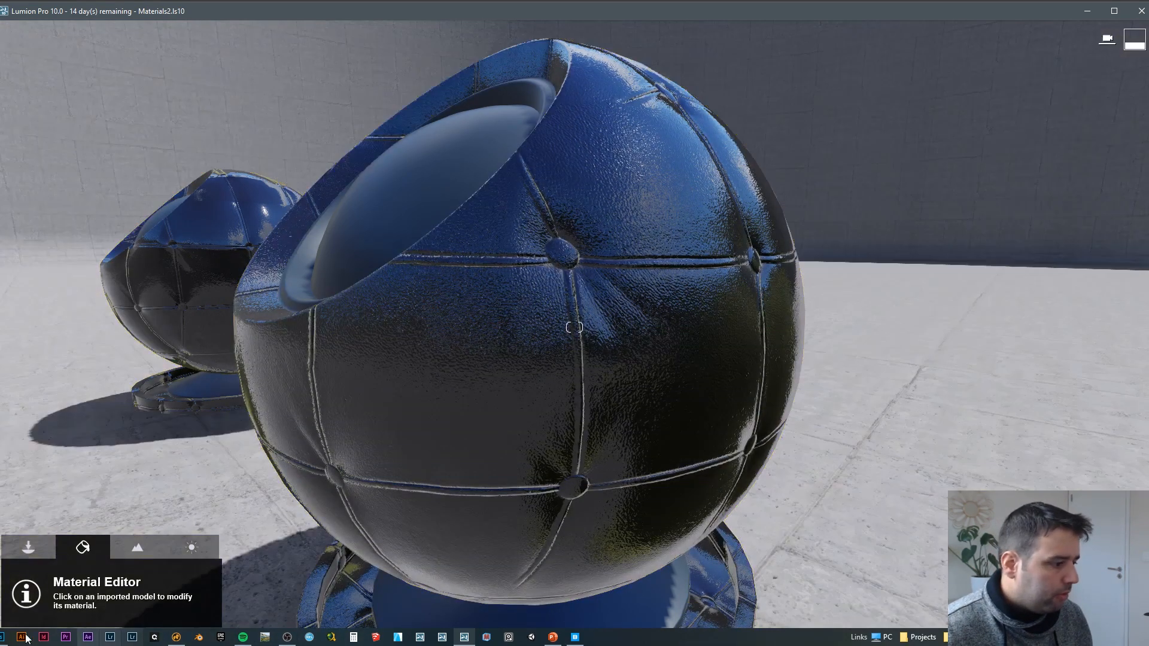
Step: Switch to Photoshop, open tlooadar_4K_Gloss.jpg and tlooadar_4K_Roughness.jpg as separate documents, and compare the two maps
{"action": "left_click", "coordinate": [3, 638]}
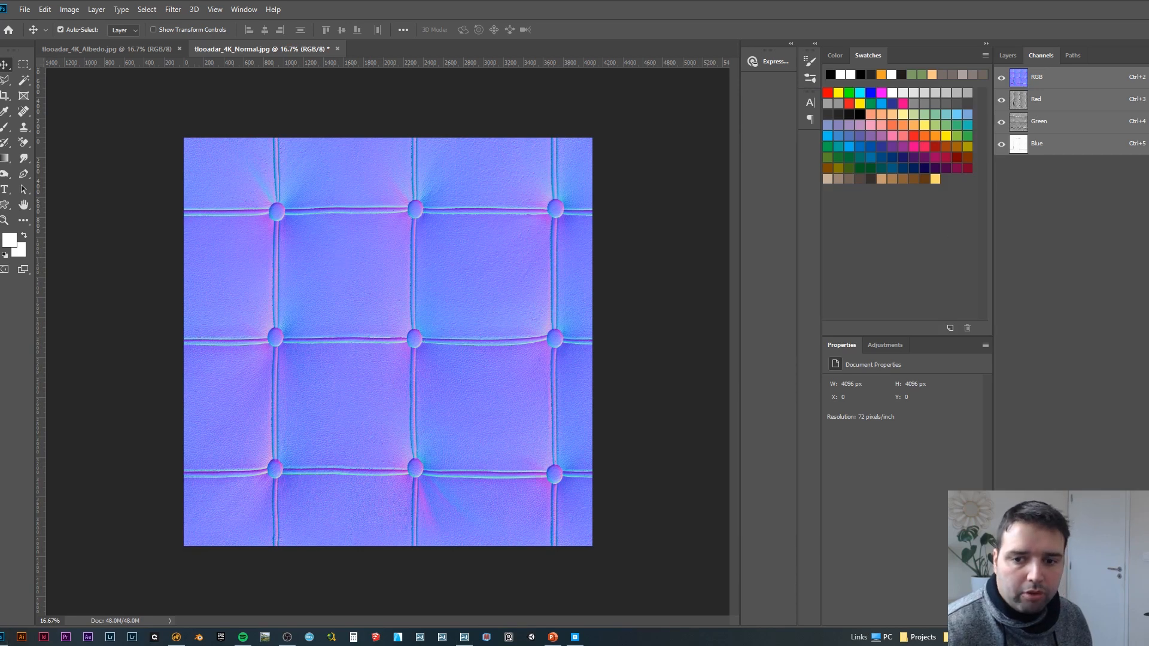
{"action": "left_click_drag", "start_coordinate": [914, 107], "coordinate": [621, 51]}
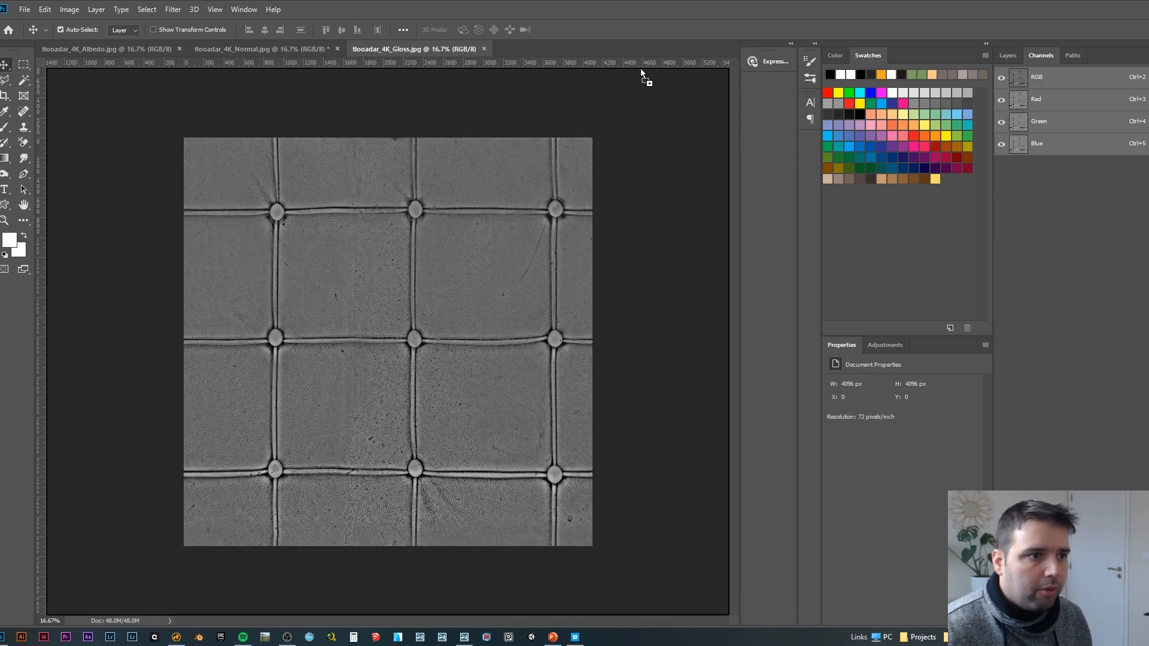
{"action": "left_click_drag", "start_coordinate": [641, 77], "coordinate": [594, 57]}
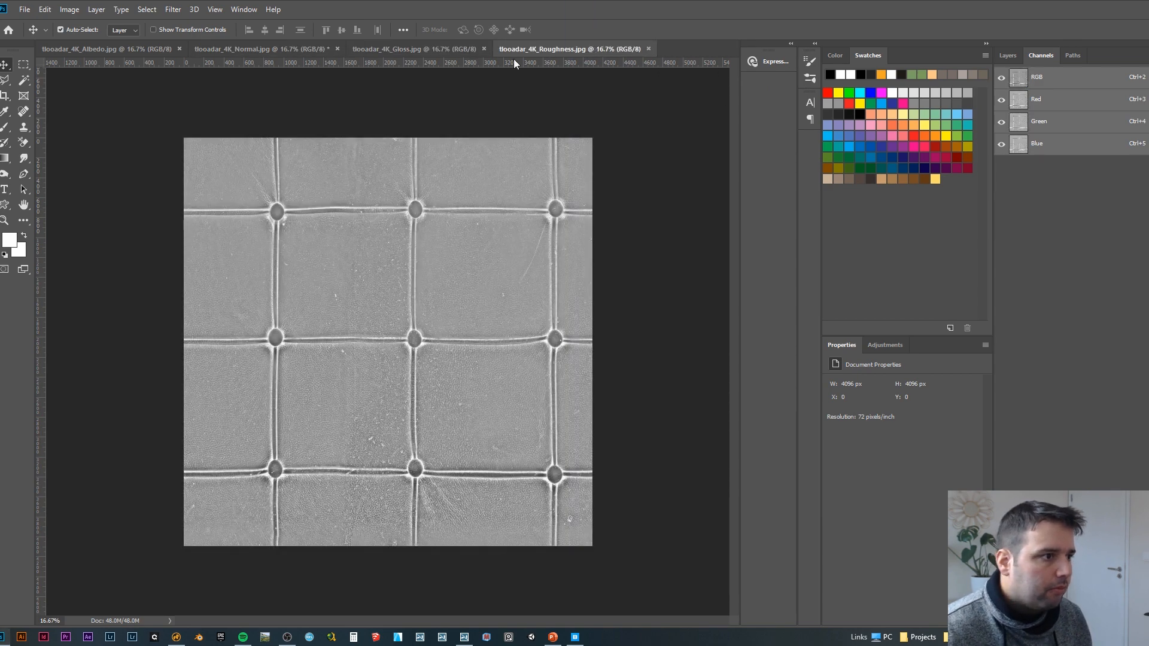
{"action": "left_click", "coordinate": [418, 52]}
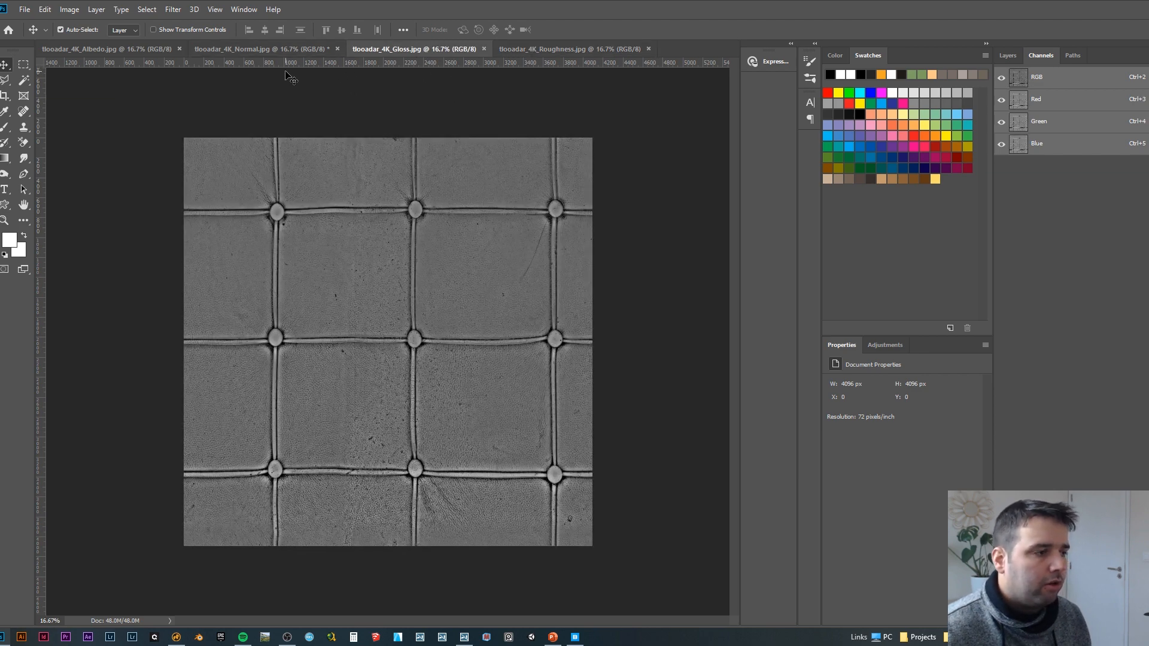
Step: Copy the entire roughness map and paste it into a new alpha channel of tlooadar_4K_Albedo.jpg
{"action": "left_click", "coordinate": [569, 51]}
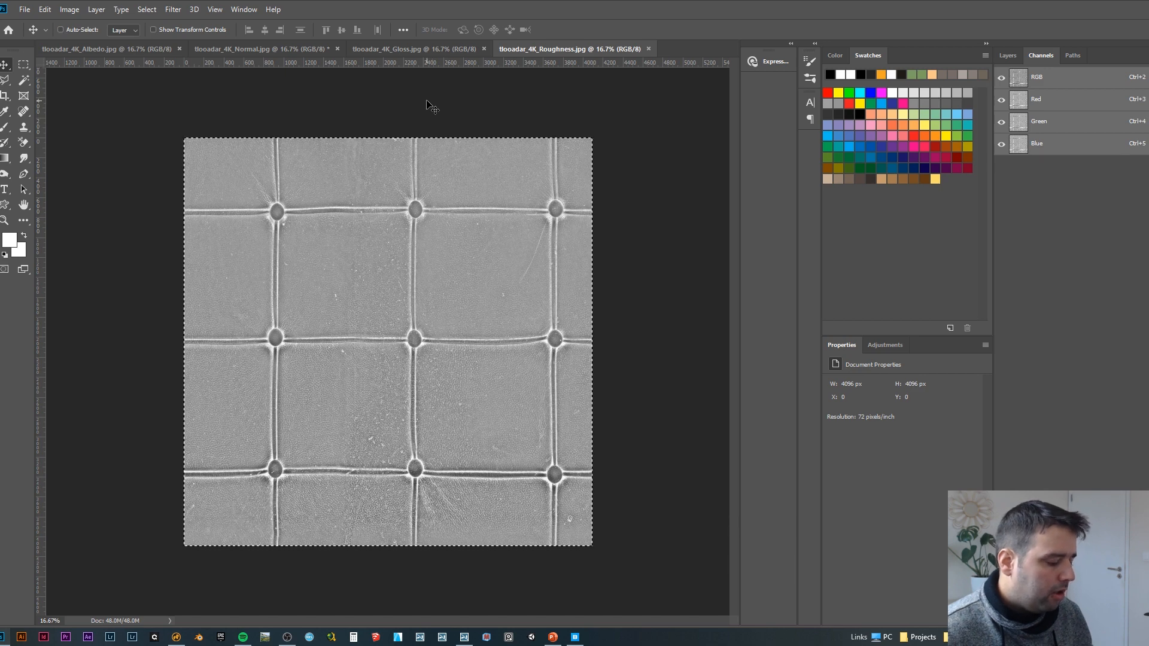
{"action": "key", "text": "ctrl+c"}
{"action": "left_click", "coordinate": [122, 49]}
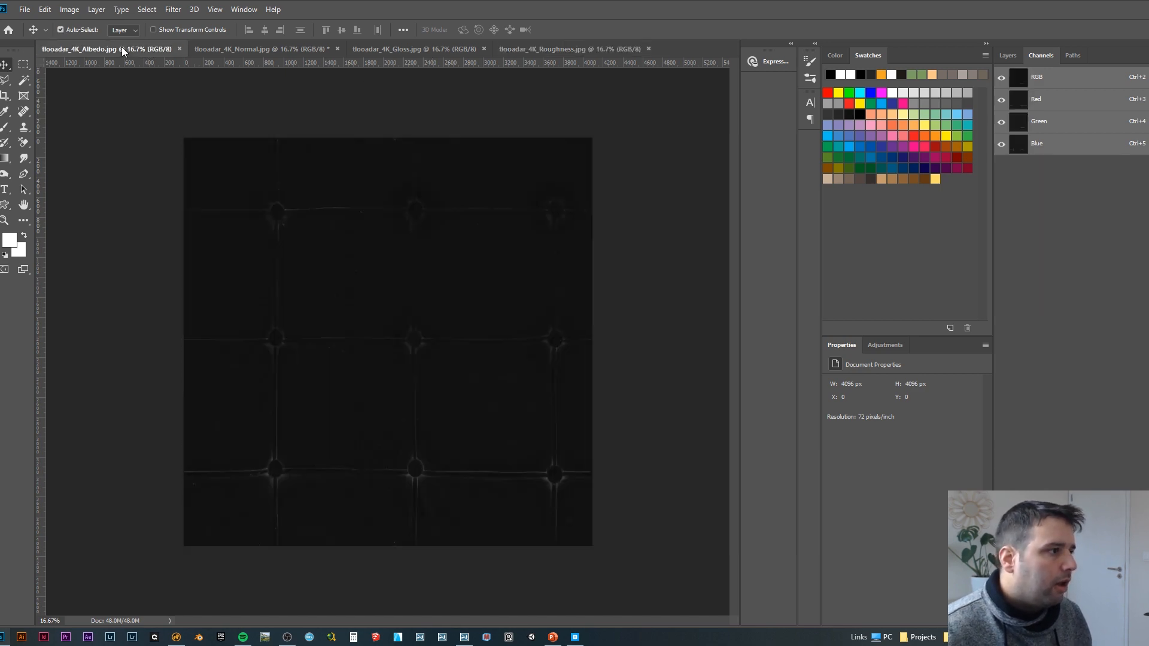
{"action": "left_click", "coordinate": [1011, 55]}
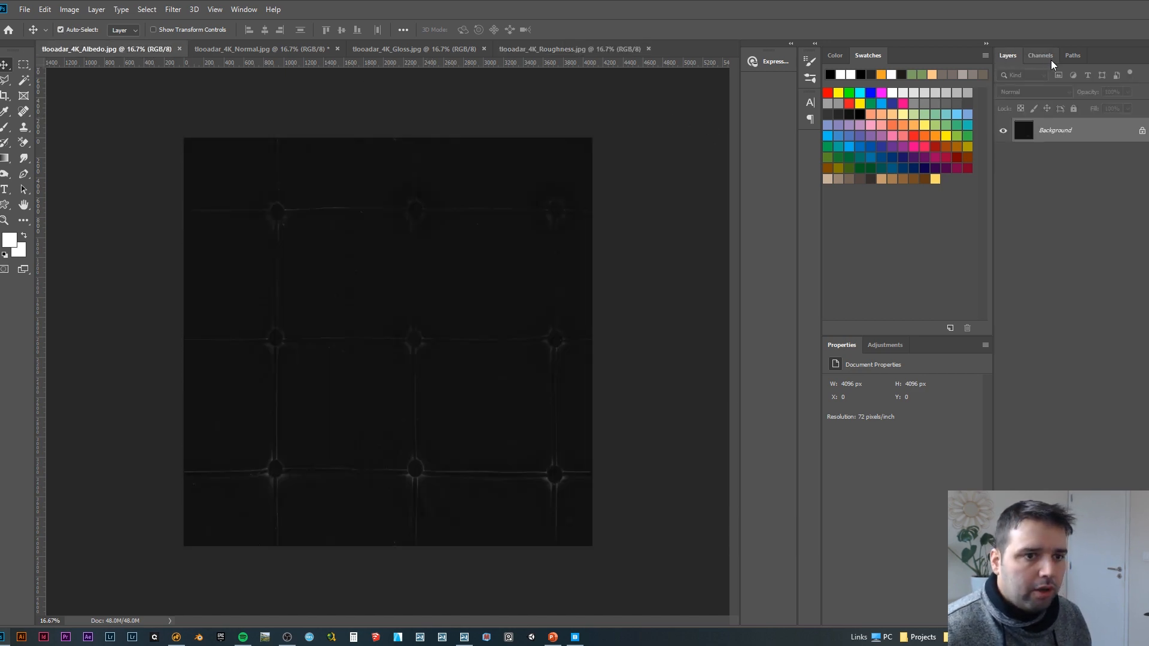
{"action": "left_click", "coordinate": [1042, 56]}
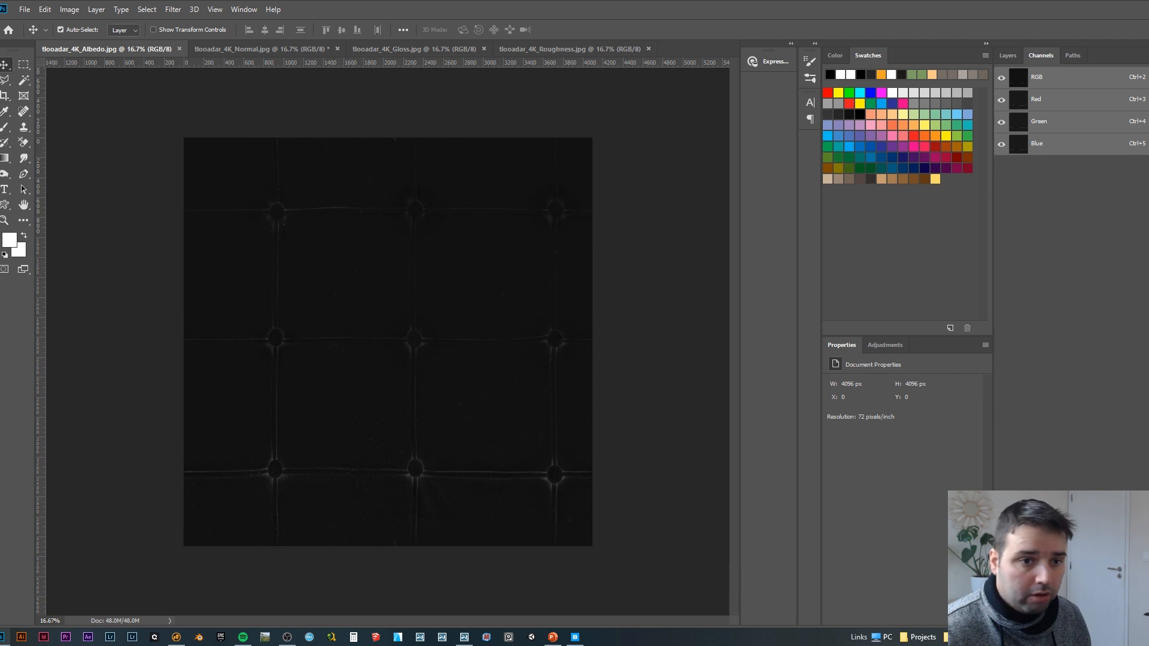
{"action": "left_click", "coordinate": [1122, 619]}
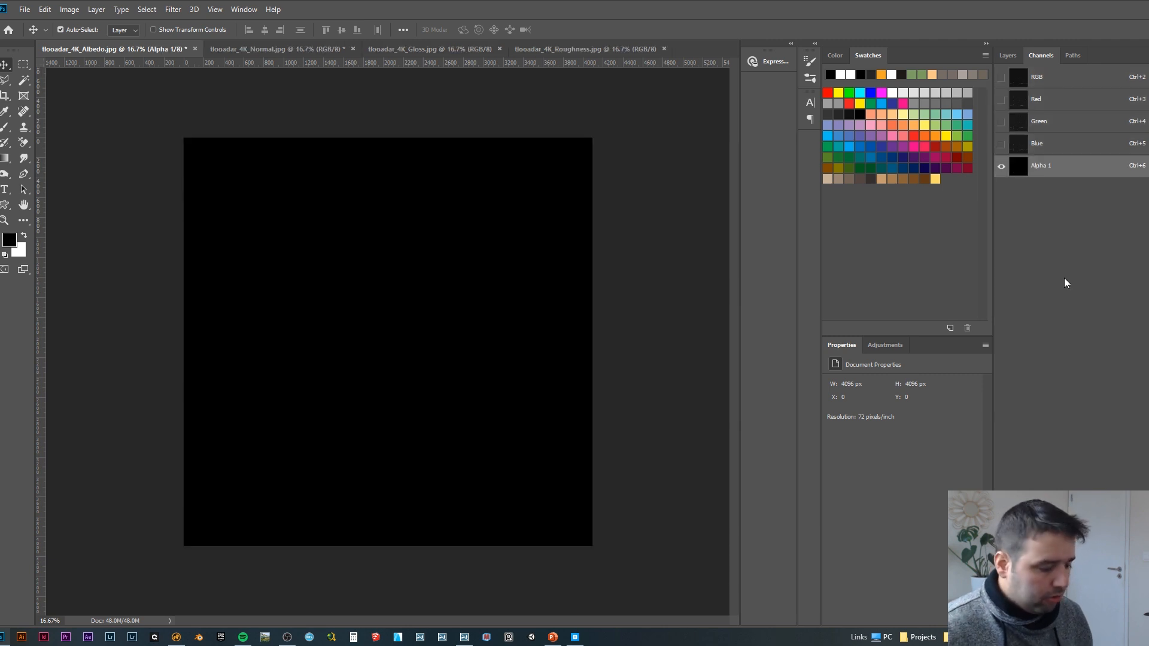
{"action": "key", "text": "ctrl+v"}
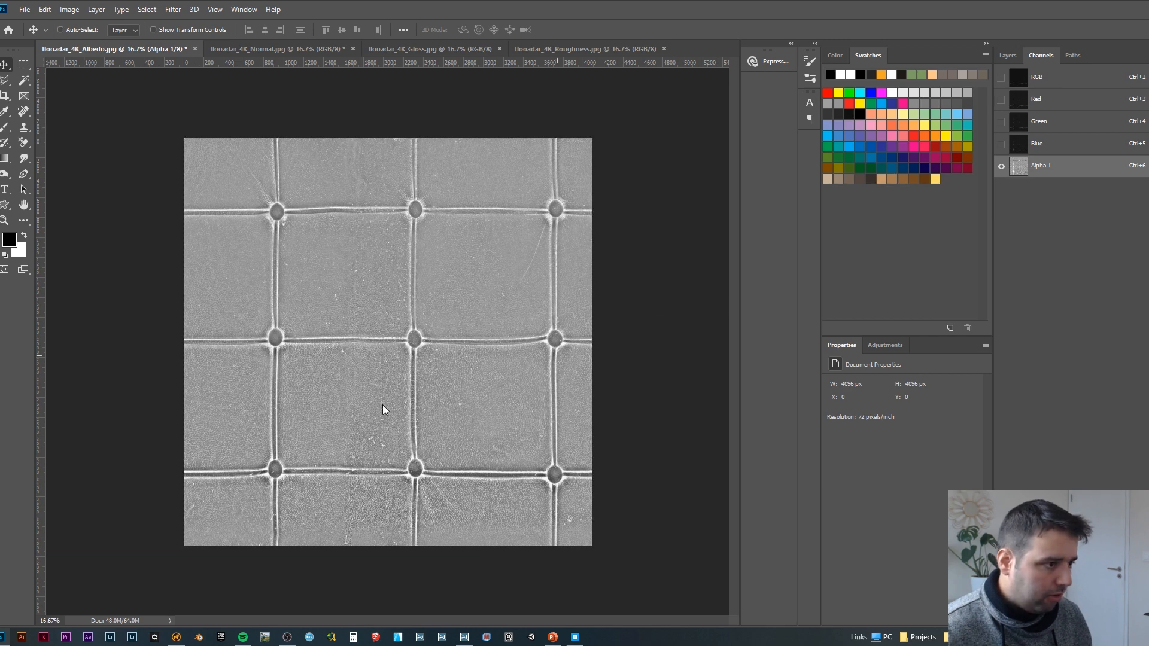
Step: Save the albedo with its alpha channel as the Targa file tlooadar_4K_Albedo at 32 bits/pixel
{"action": "key", "text": "ctrl+shift+s"}
{"action": "left_click", "coordinate": [176, 276]}
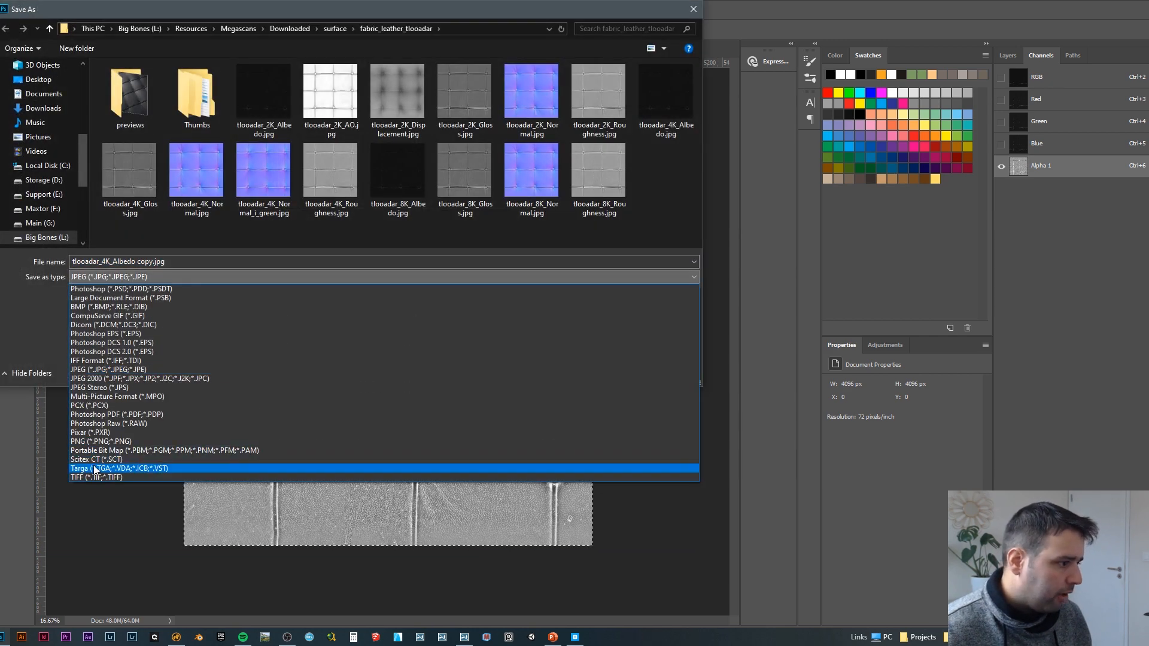
{"action": "left_click", "coordinate": [94, 469]}
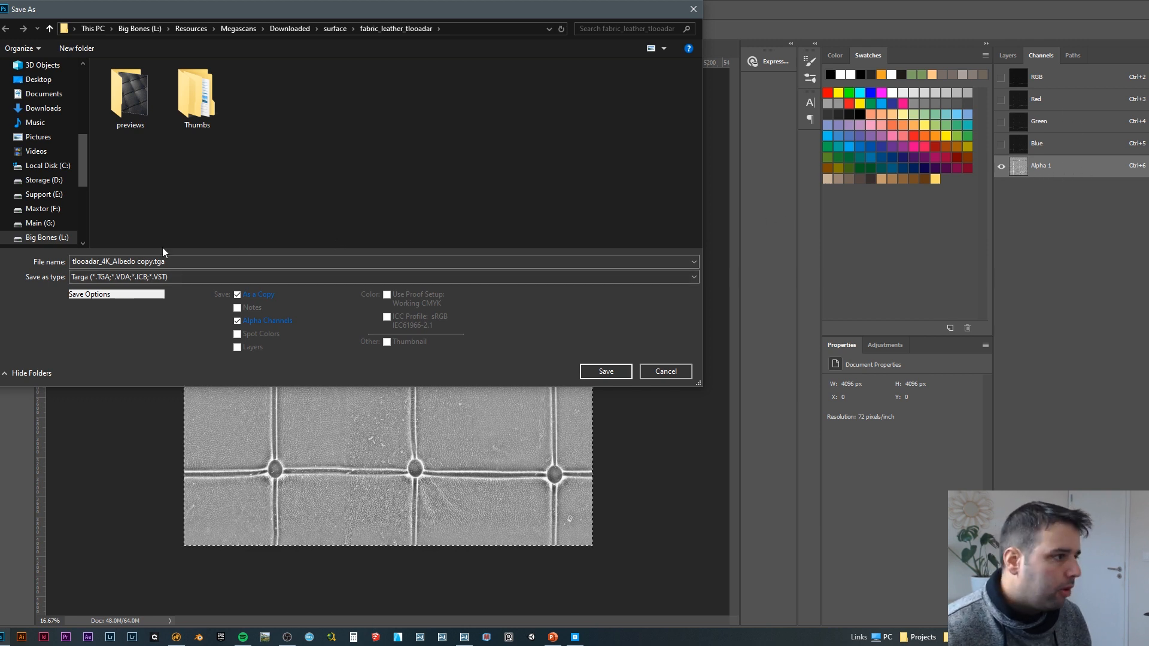
{"action": "left_click", "coordinate": [139, 261]}
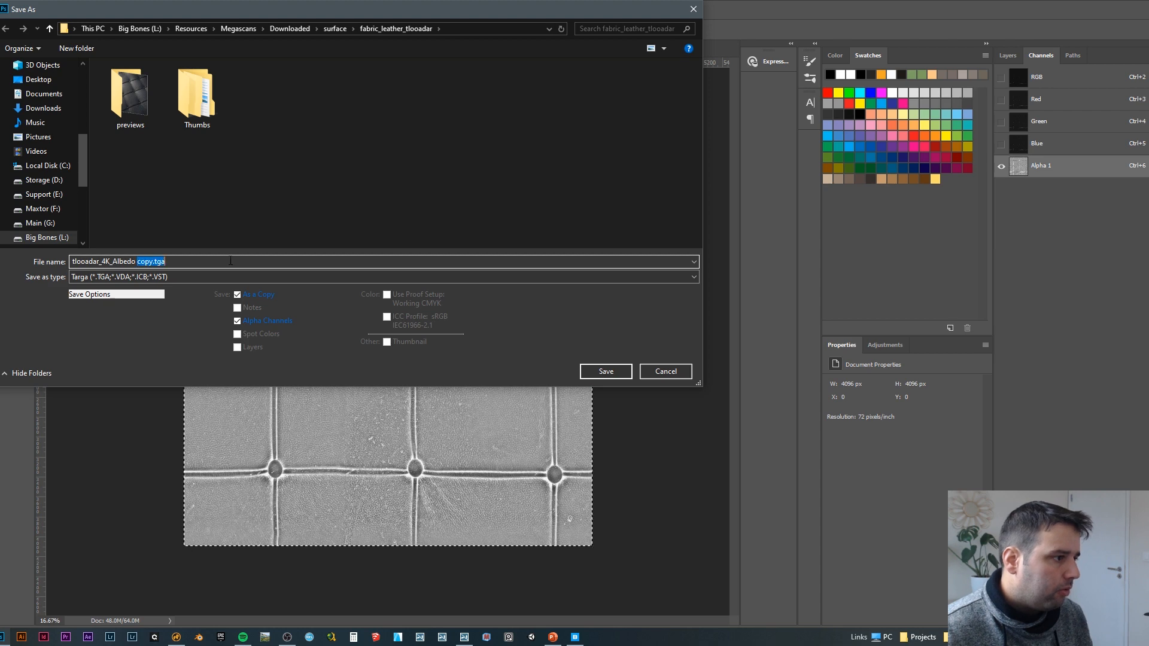
{"action": "key", "text": "BackSpace"}
{"action": "key", "text": "BackSpace"}
{"action": "key", "text": "Return"}
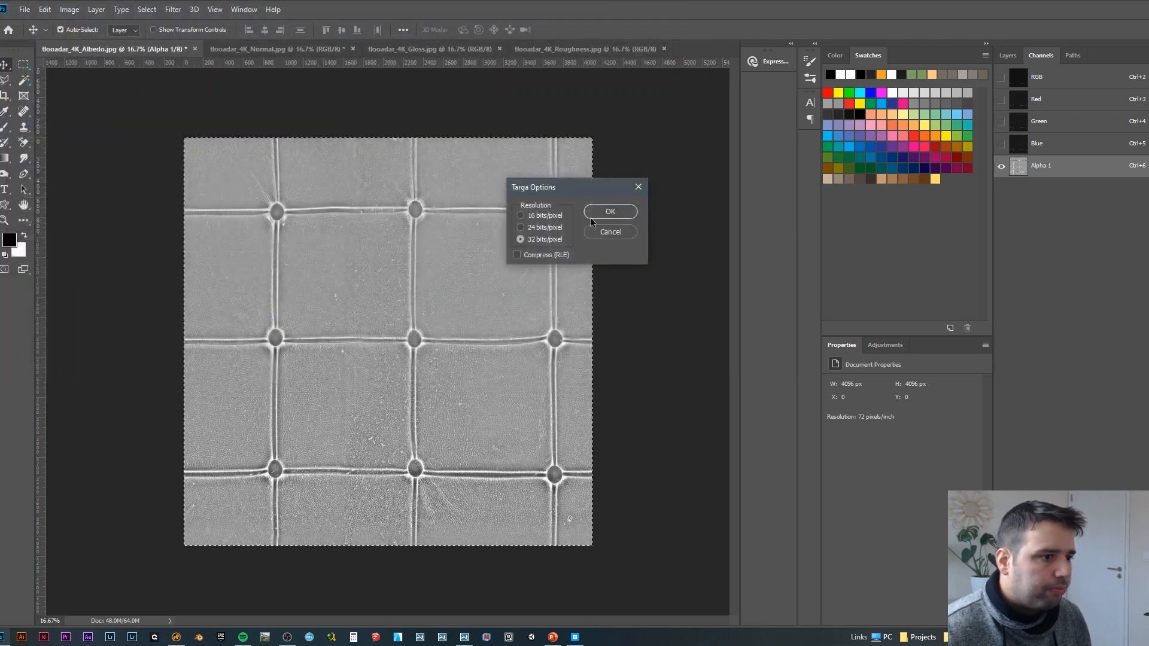
{"action": "left_click", "coordinate": [521, 228]}
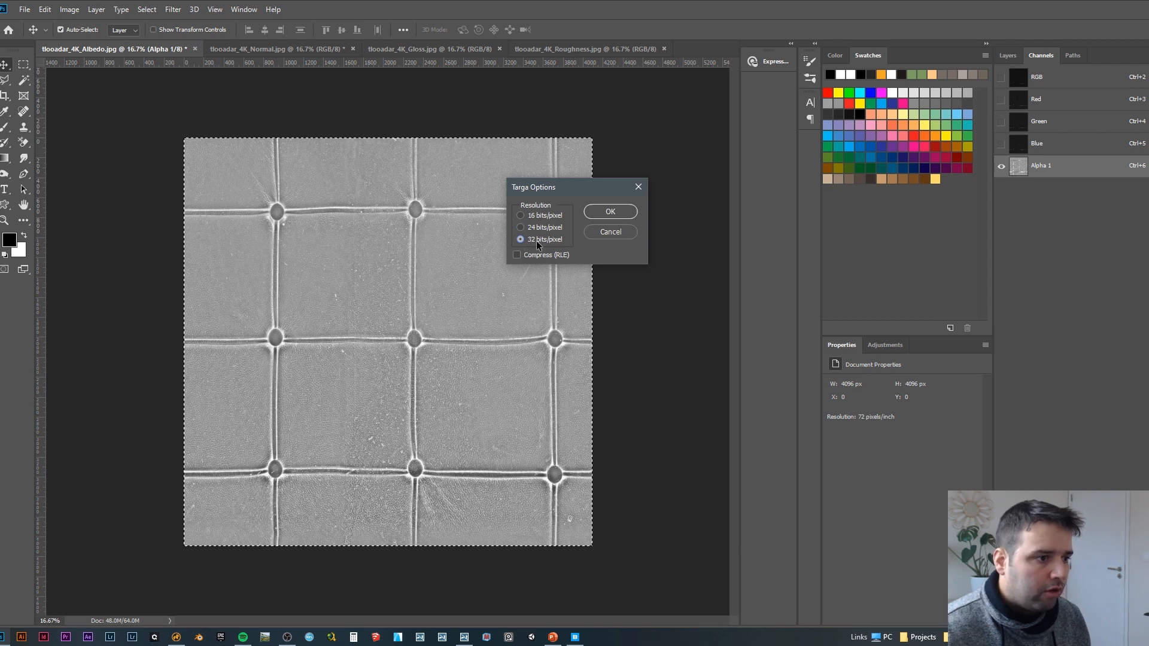
{"action": "left_click", "coordinate": [615, 211]}
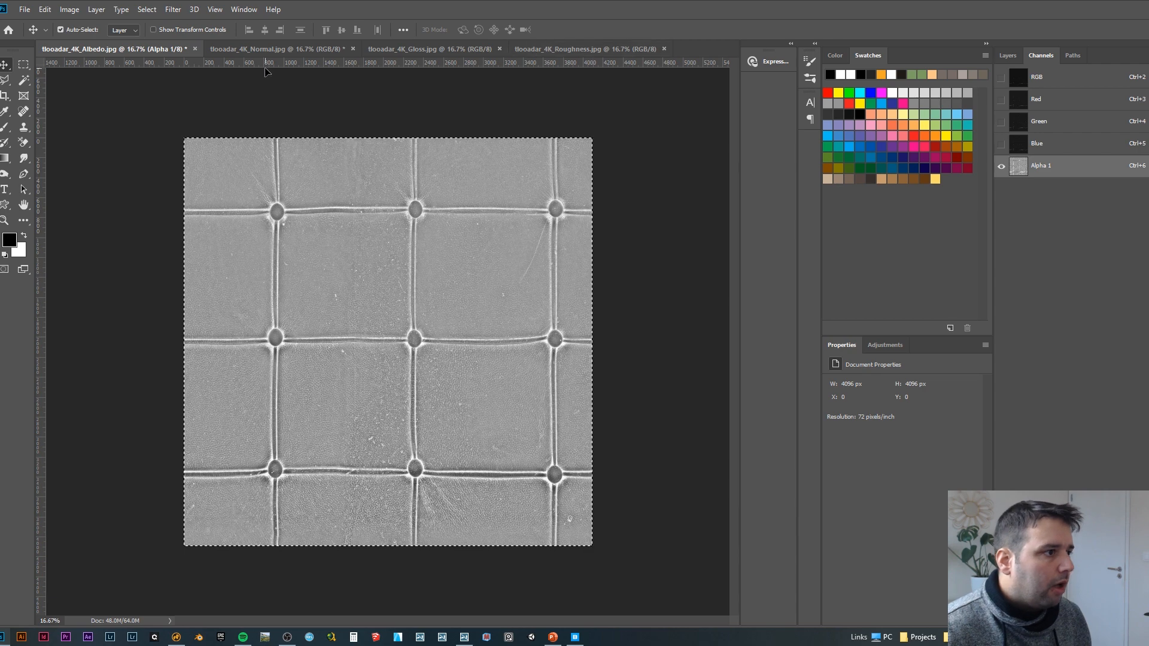
Step: Copy the entire gloss map and paste it into a new alpha channel of tlooadar_4K_Normal.jpg
{"action": "key", "text": "ctrl+Tab"}
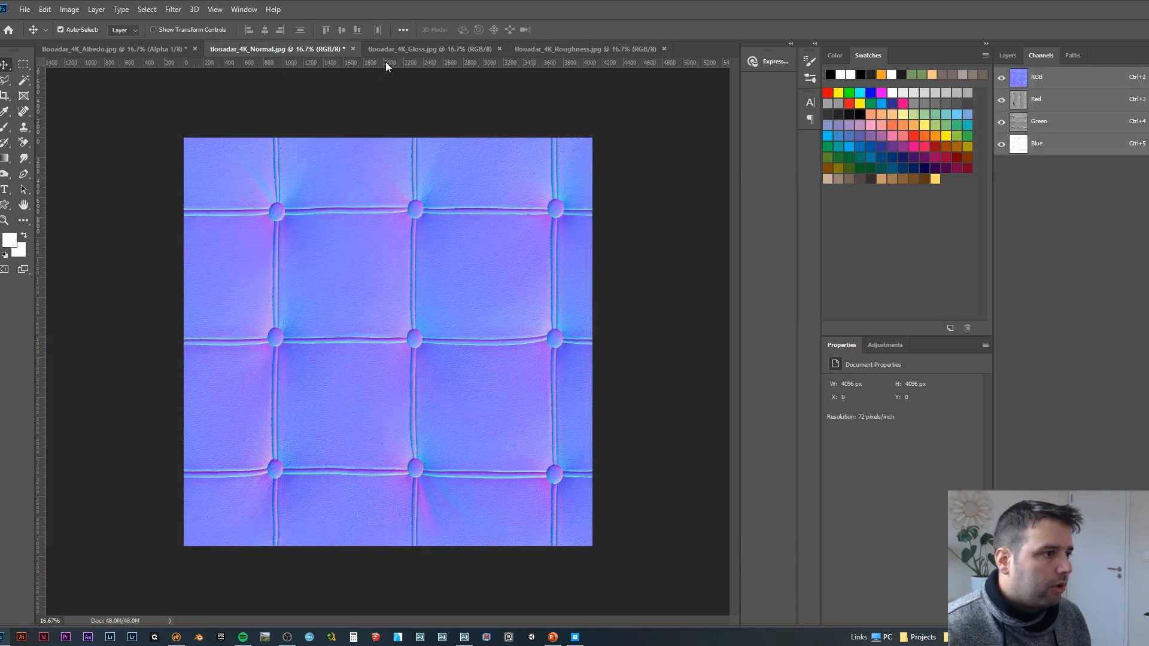
{"action": "left_click", "coordinate": [434, 50]}
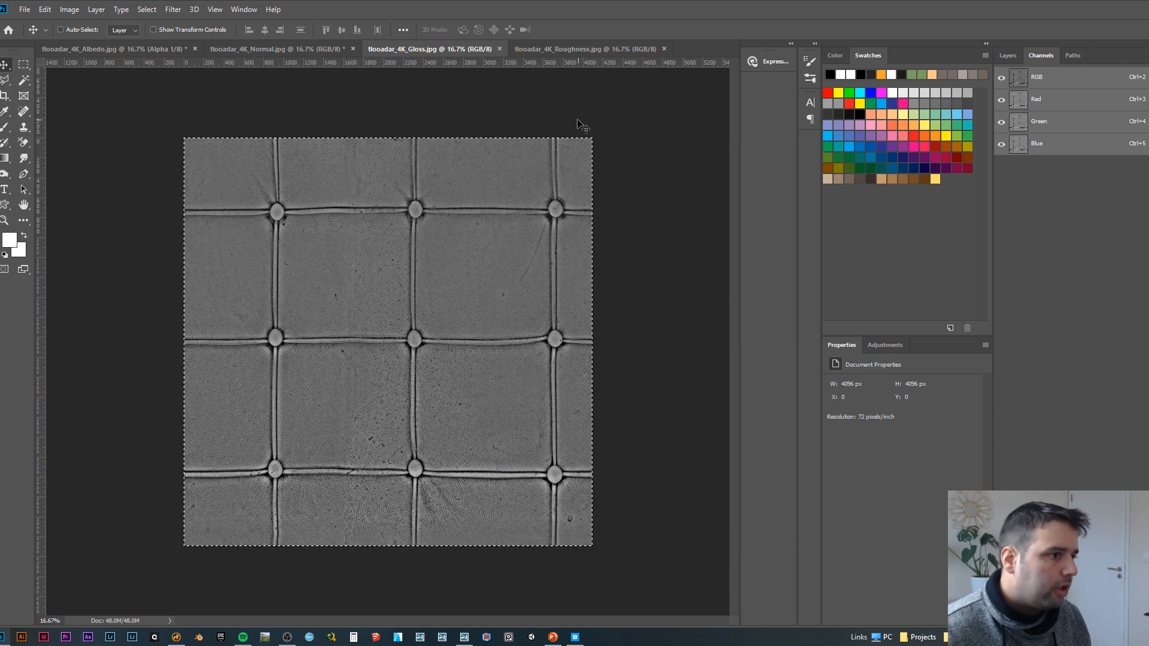
{"action": "left_click", "coordinate": [312, 50], "text": "ctrl"}
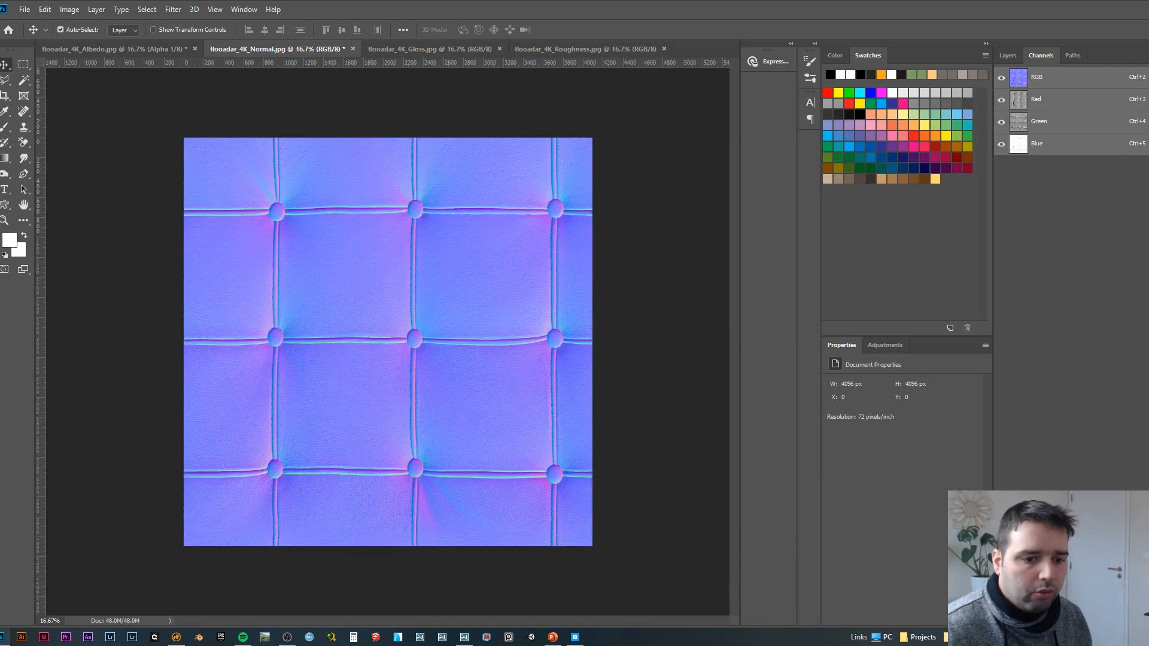
{"action": "left_click", "coordinate": [1122, 618]}
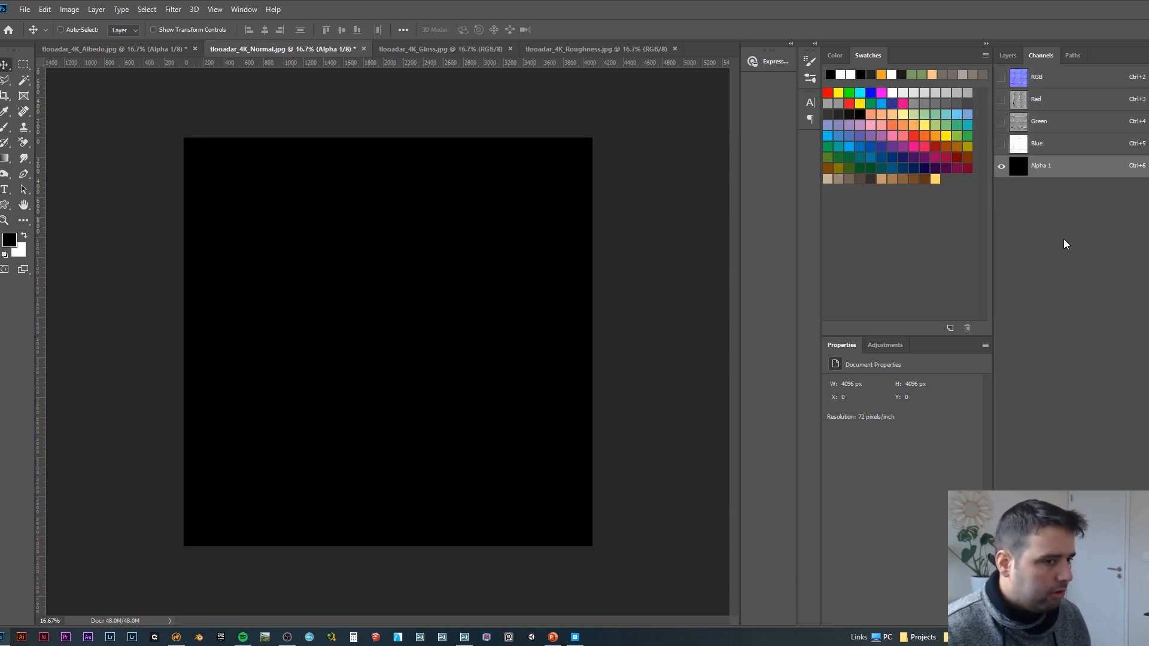
{"action": "key", "text": "ctrl+v"}
Step: Save the normal map as the Targa file tlooadar_4K_Normal at 32 bits/pixel
{"action": "key", "text": "ctrl+shift+s"}
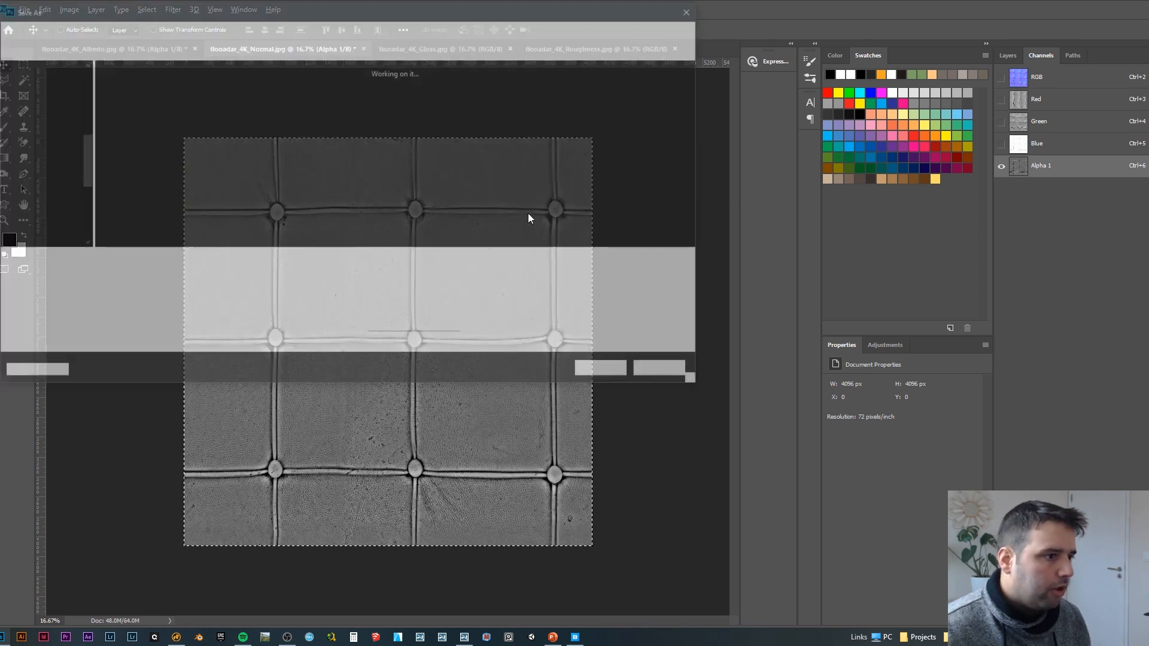
{"action": "left_click", "coordinate": [155, 277]}
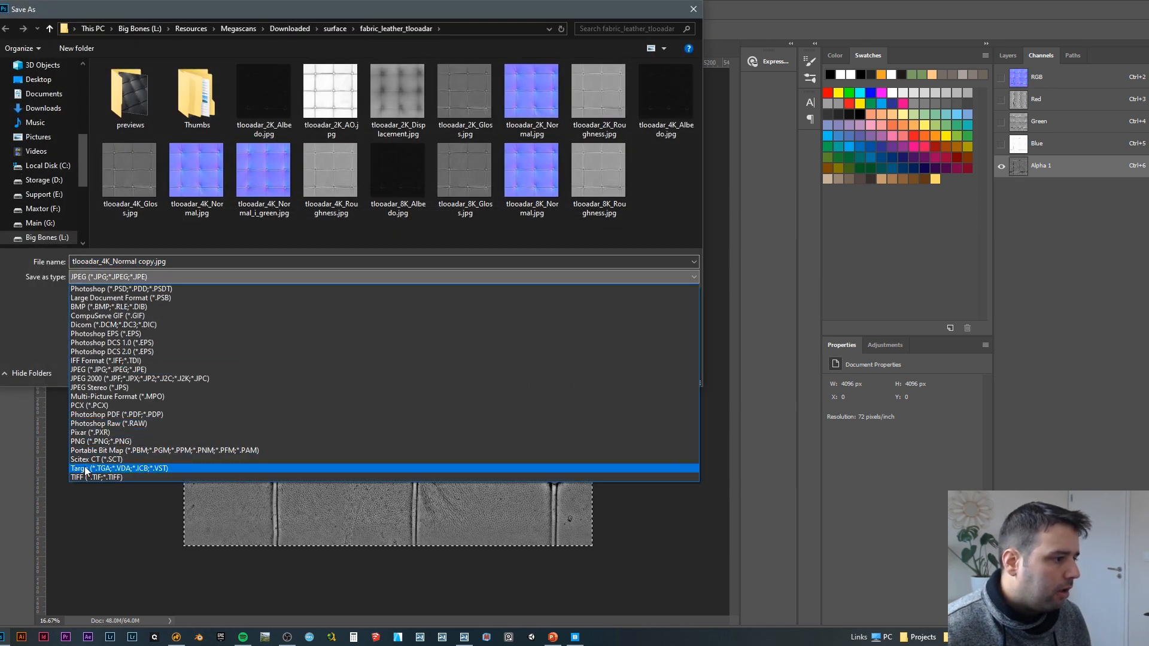
{"action": "left_click", "coordinate": [113, 470]}
{"action": "left_click_drag", "start_coordinate": [137, 262], "coordinate": [235, 275]}
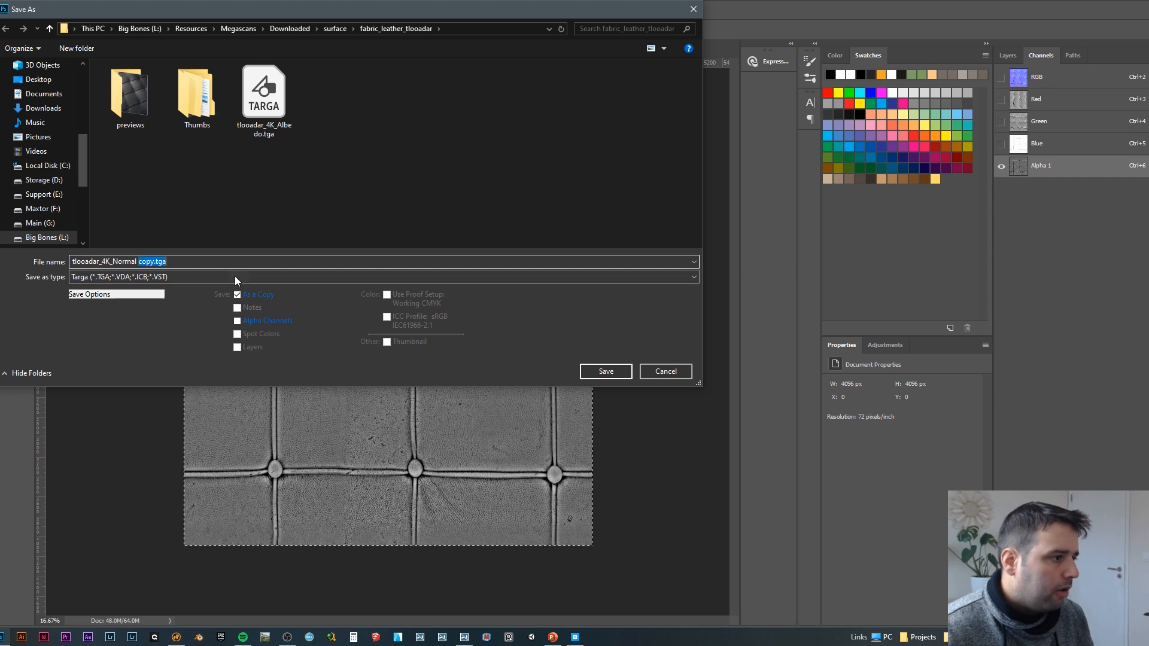
{"action": "key", "text": "BackSpace"}
{"action": "key", "text": "Return"}
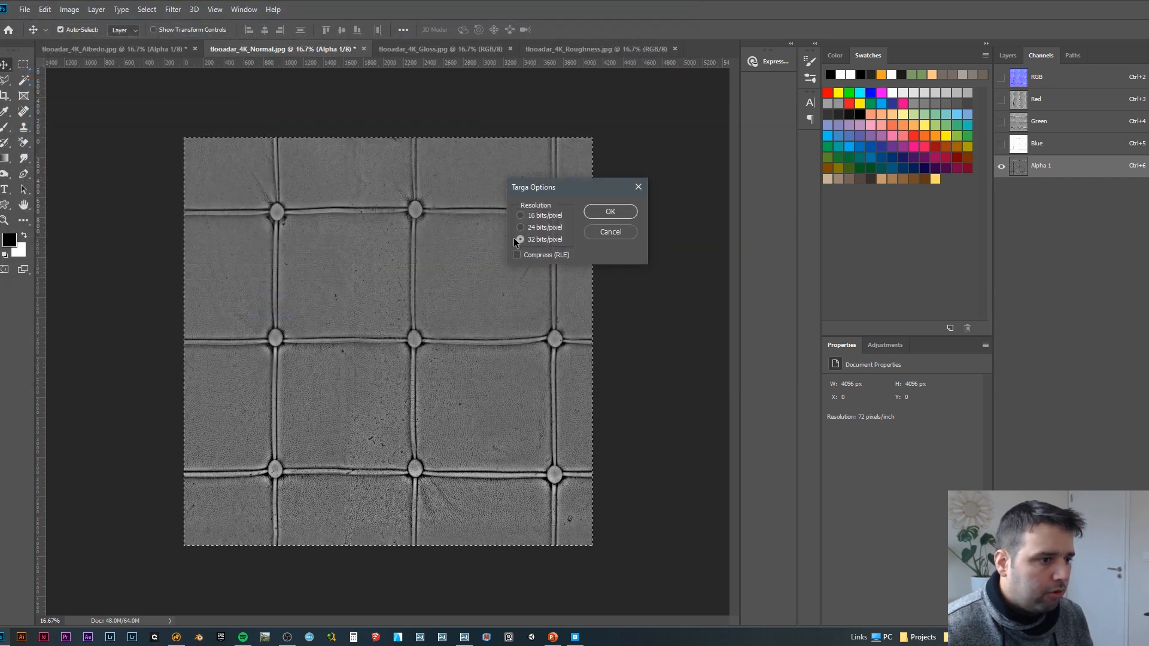
{"action": "key", "text": "Return"}
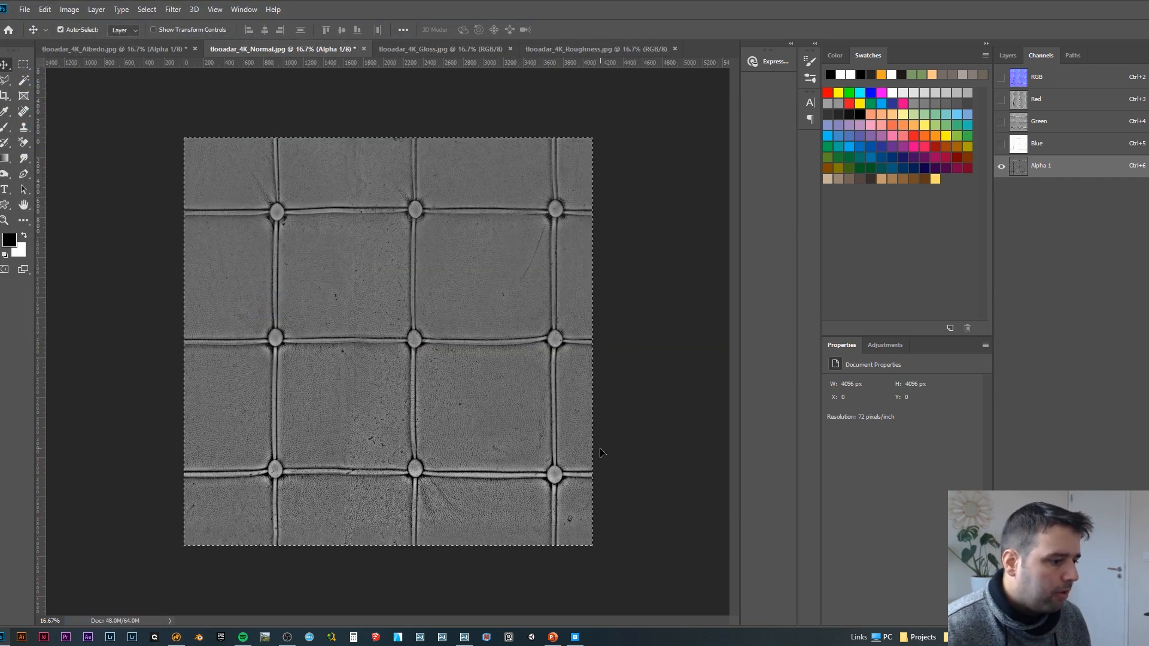
Step: Switch back to Lumion, open the white third ball's material and paste the copied leather material onto it
{"action": "left_click", "coordinate": [465, 638]}
{"action": "key", "text": "s"}
{"action": "right_click_drag", "start_coordinate": [577, 482], "coordinate": [571, 527]}
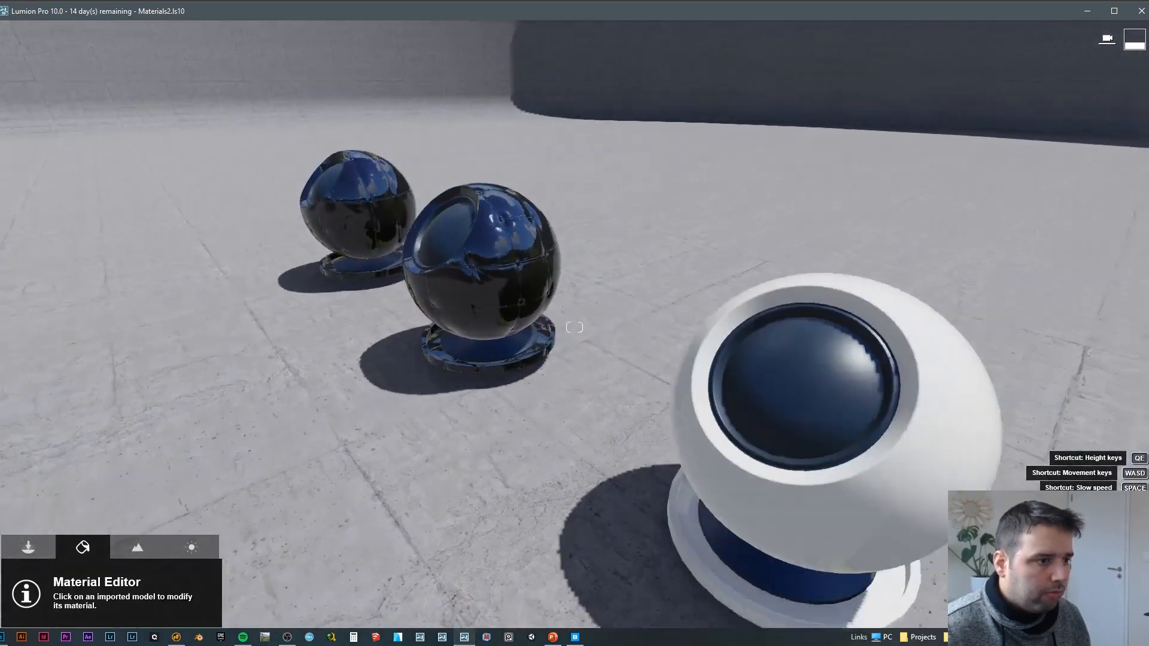
{"action": "key", "text": "s"}
{"action": "right_click_drag", "start_coordinate": [574, 327], "coordinate": [649, 350]}
{"action": "key", "text": "w"}
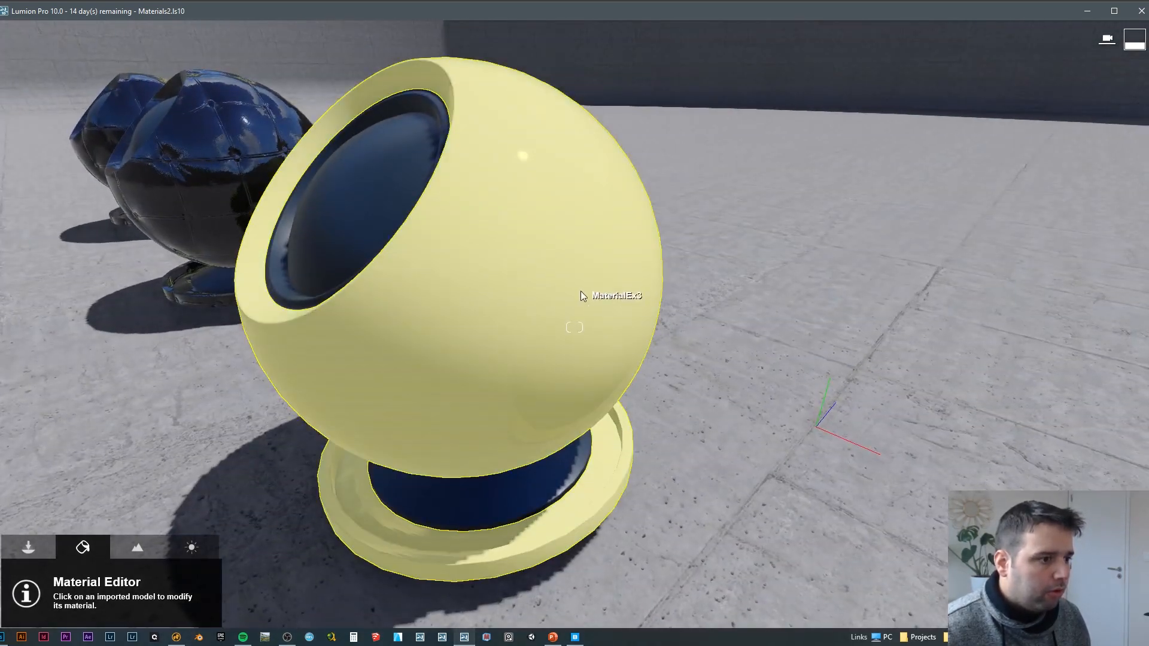
{"action": "left_click", "coordinate": [580, 293]}
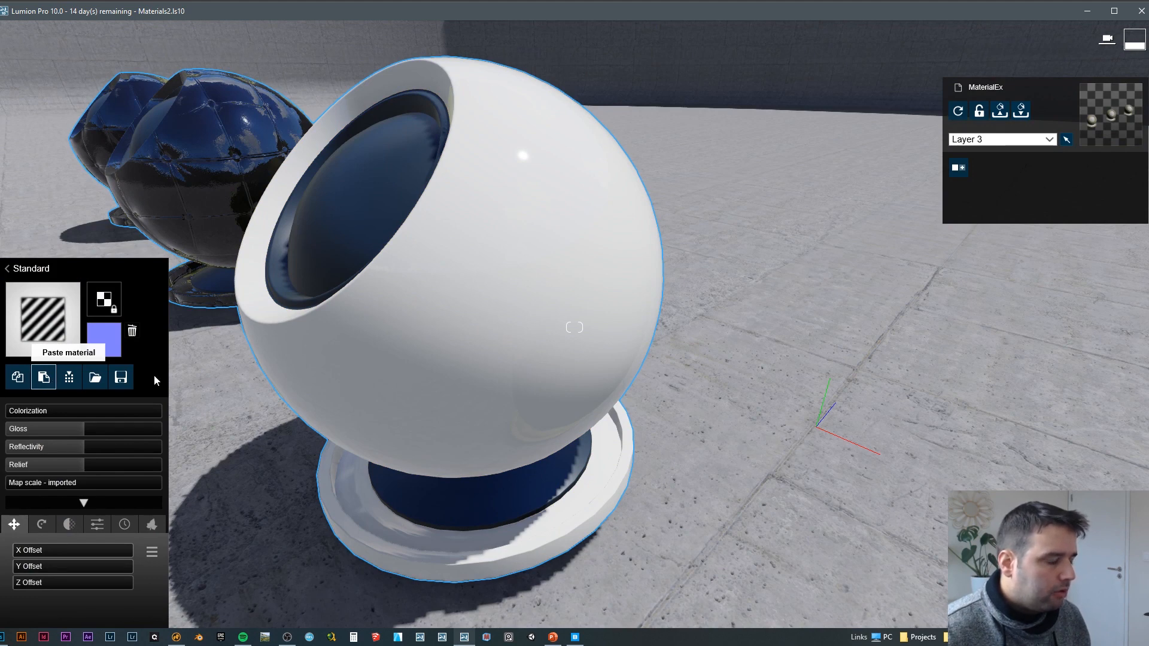
{"action": "left_click", "coordinate": [487, 373]}
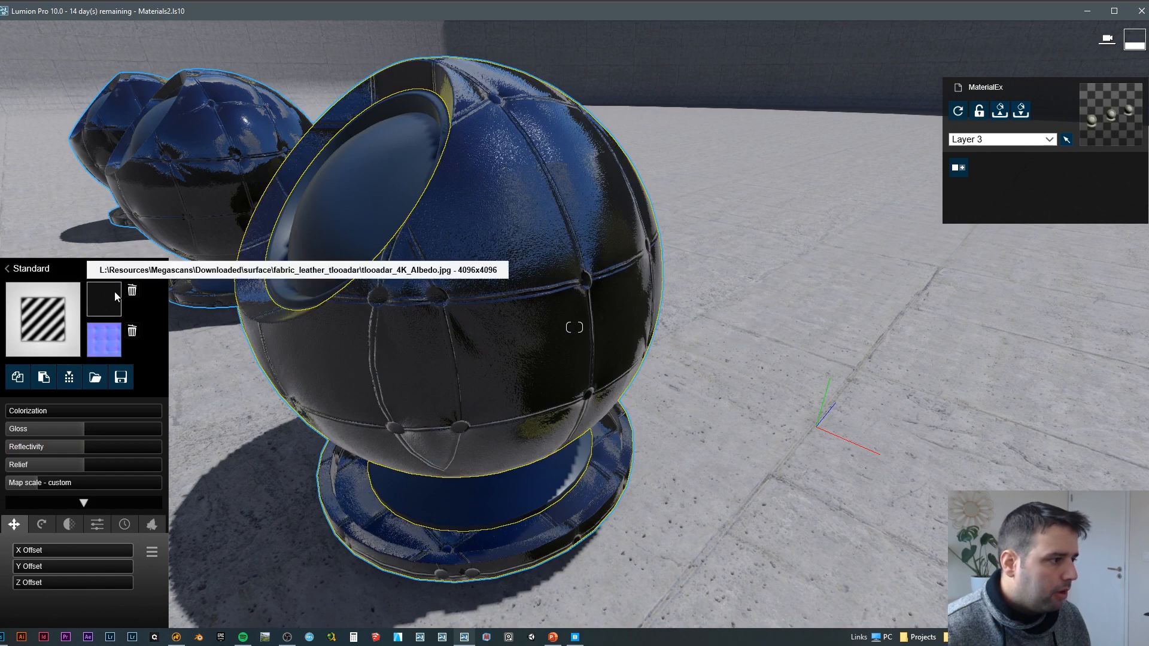
Step: Replace the color map of the third ball's leather material with tlooadar_4K_Albedo.tga and view the result on the ball
{"action": "left_click", "coordinate": [104, 299]}
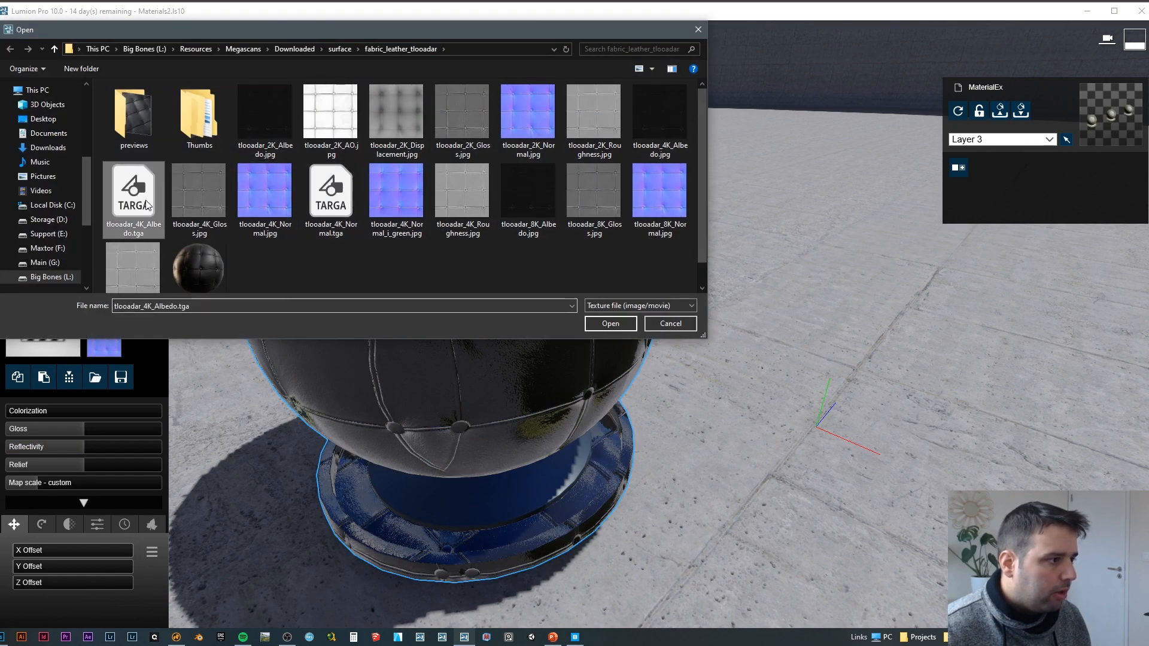
{"action": "double_click", "coordinate": [141, 193]}
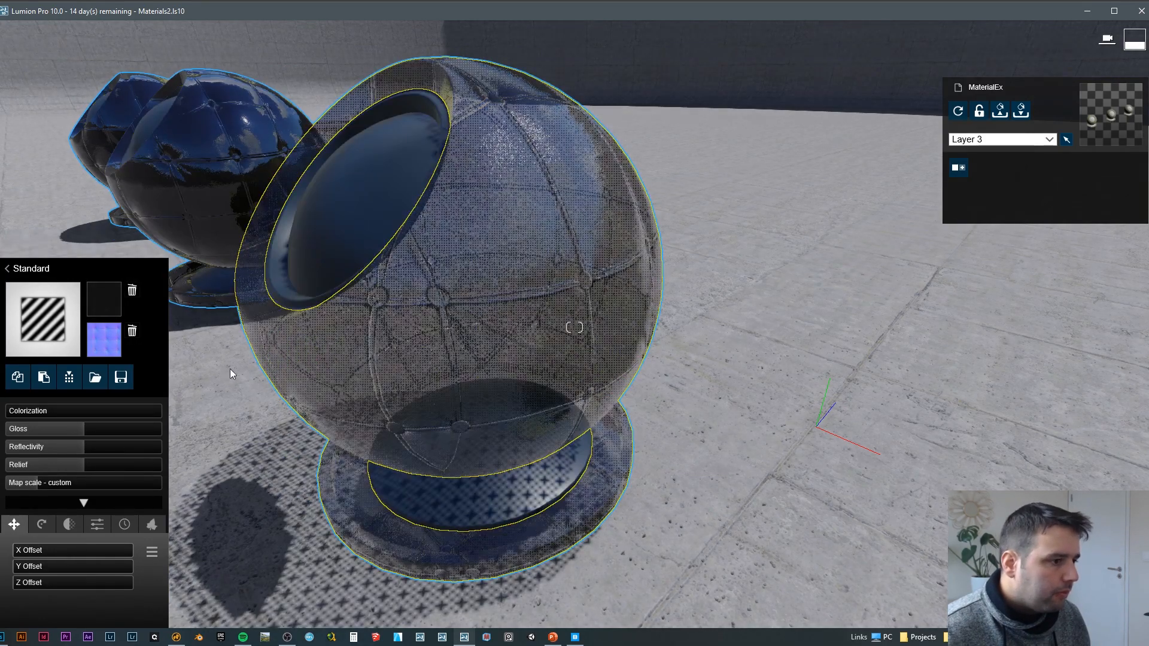
{"action": "key", "text": "d"}
{"action": "right_click_drag", "start_coordinate": [323, 365], "coordinate": [452, 351]}
{"action": "key", "text": "d"}
{"action": "key", "text": "w"}
{"action": "key", "text": "w"}
{"action": "key", "text": "s"}
{"action": "key", "text": "a"}
{"action": "key", "text": "w"}
{"action": "key", "text": "s"}
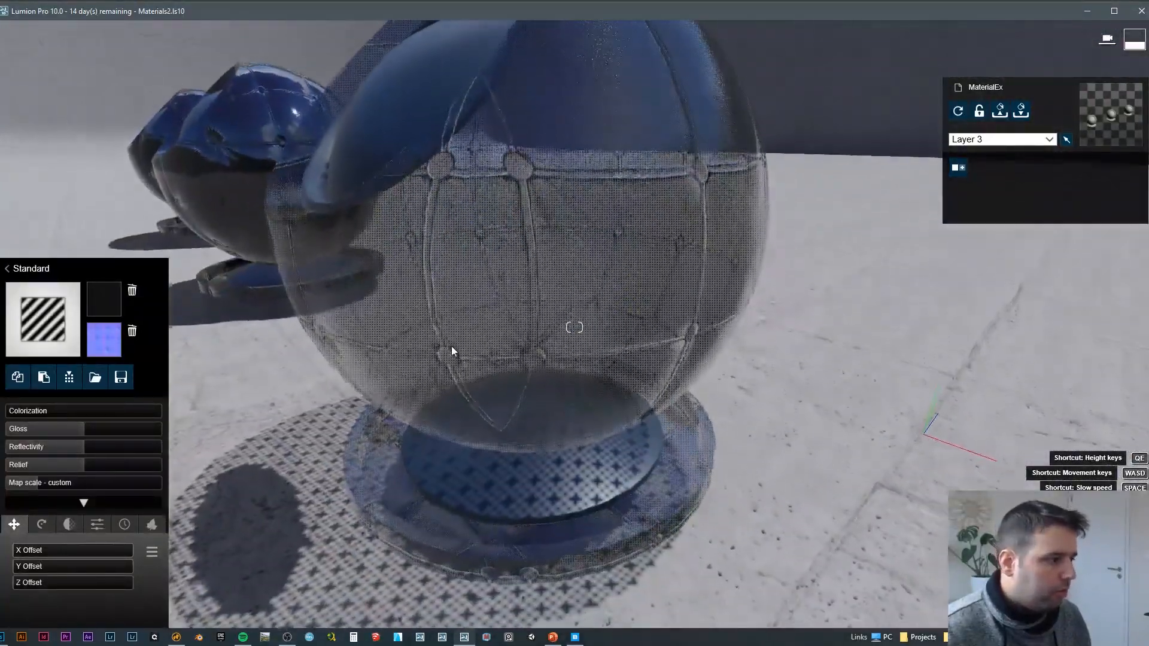
Step: Set the material's texture alpha option so that the color map alpha masks reflectivity
{"action": "left_click", "coordinate": [93, 529]}
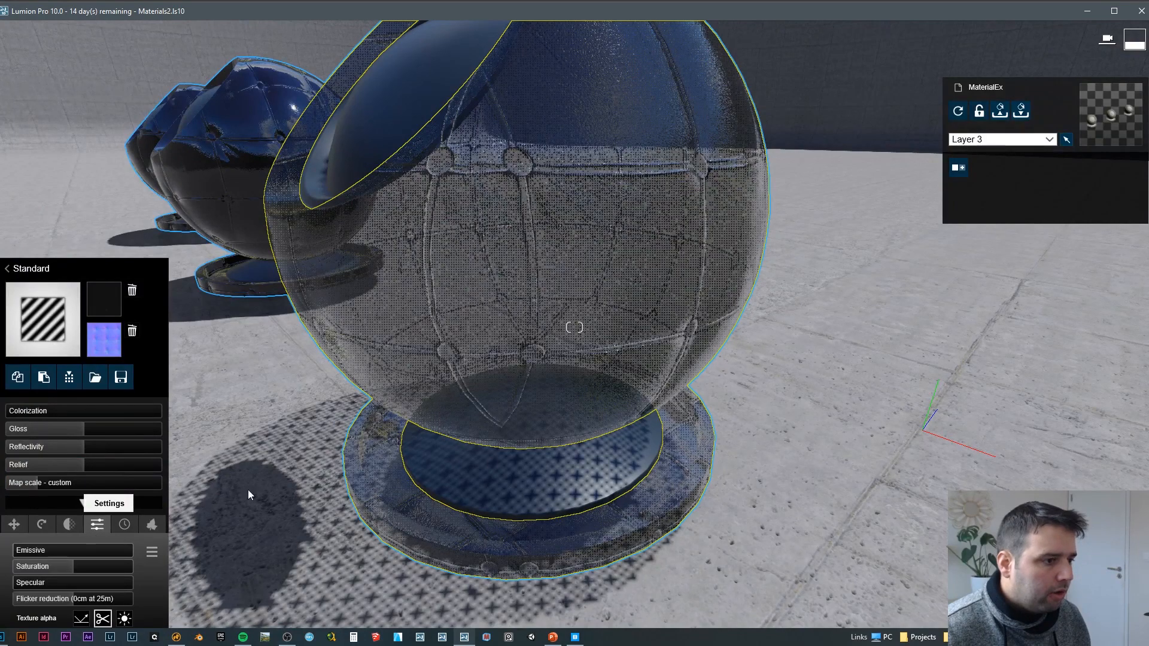
{"action": "right_click_drag", "start_coordinate": [250, 494], "coordinate": [203, 488]}
{"action": "key", "text": "w"}
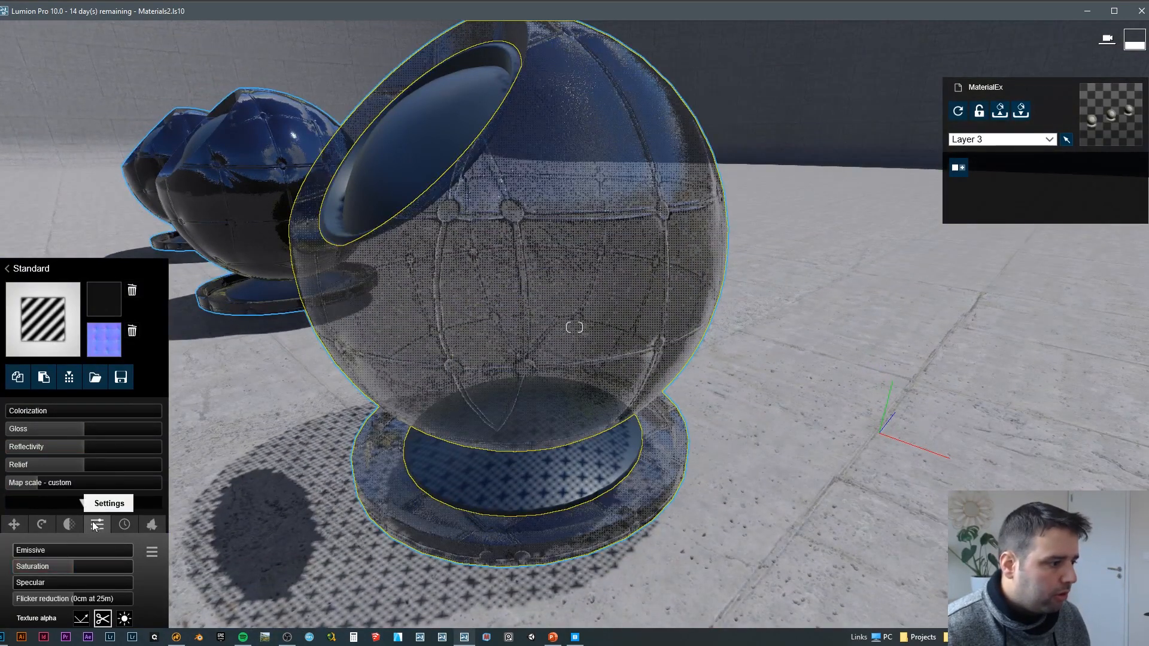
{"action": "left_click", "coordinate": [81, 619]}
{"action": "key", "text": "d"}
{"action": "key", "text": "w"}
{"action": "right_click_drag", "start_coordinate": [344, 412], "coordinate": [299, 406]}
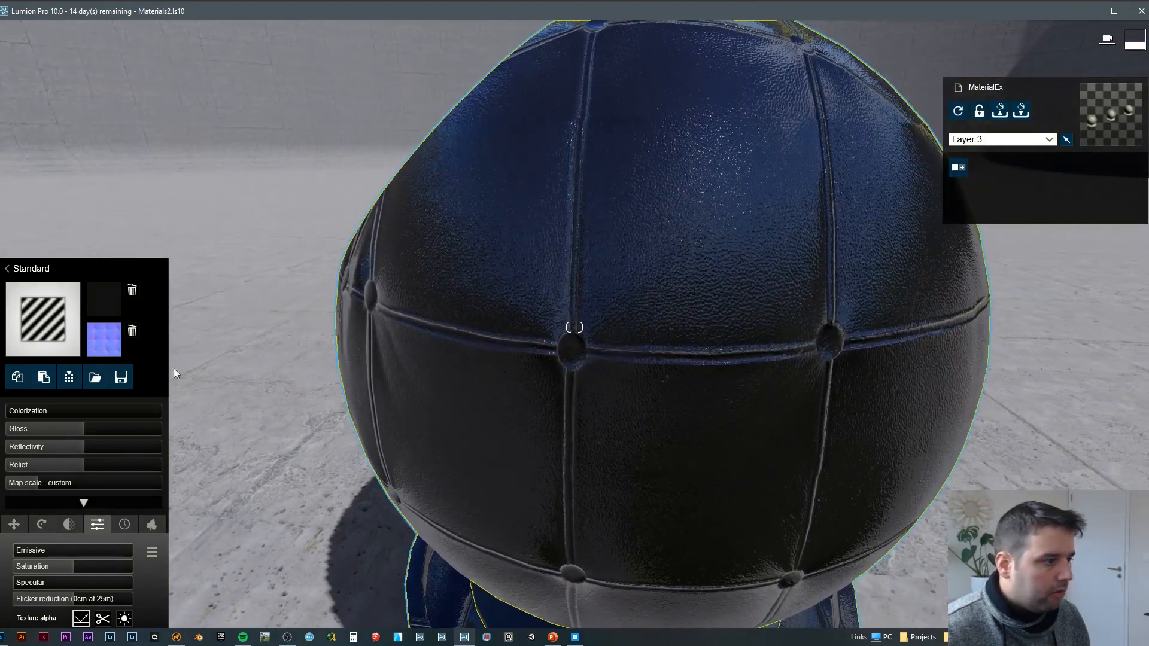
Step: Replace the normal map of the third ball's leather material with tlooadar_4K_Normal.tga
{"action": "left_click", "coordinate": [116, 343]}
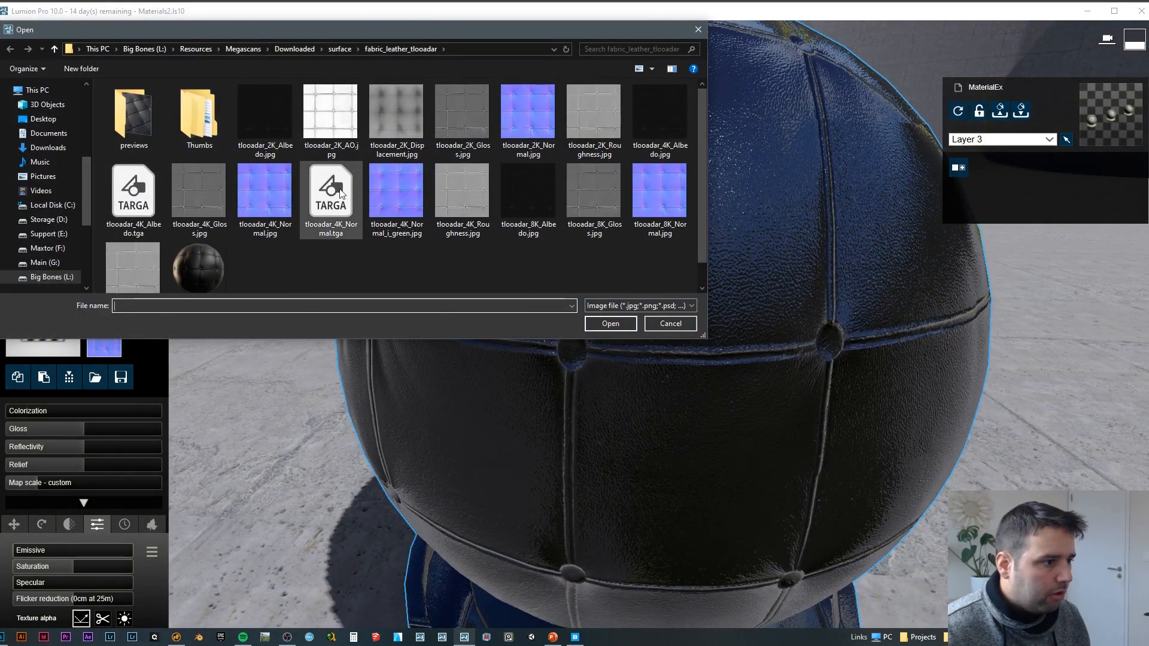
{"action": "double_click", "coordinate": [344, 183]}
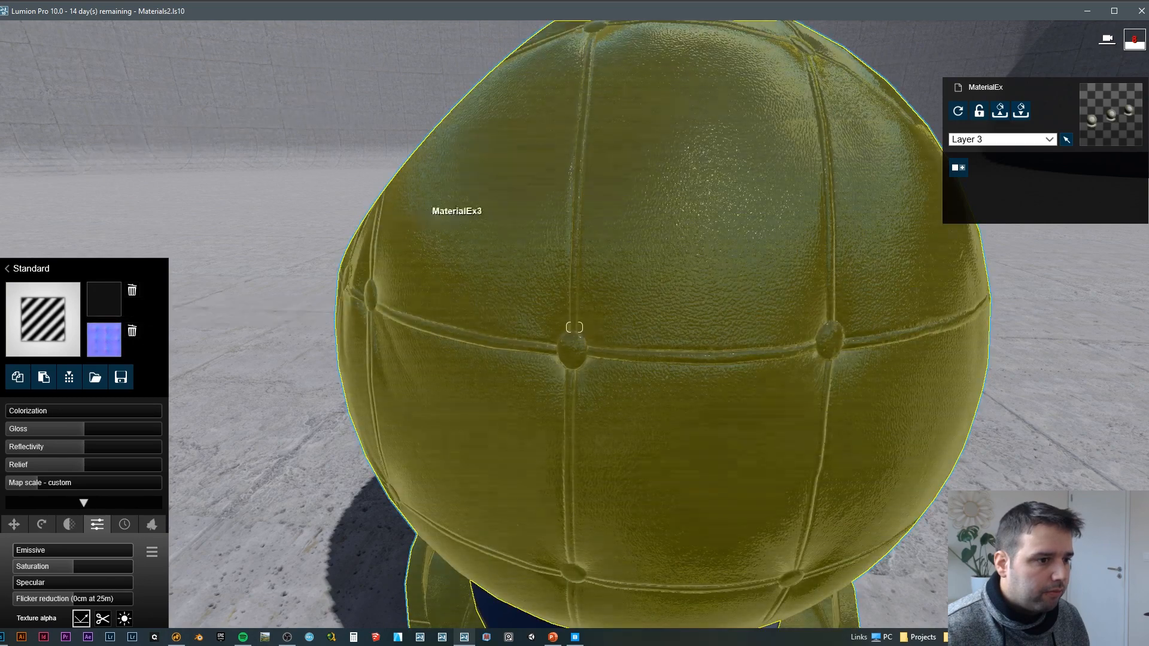
{"action": "key", "text": "d"}
{"action": "mouse_move", "coordinate": [420, 212]}
{"action": "right_mouse_down"}
{"action": "mouse_move", "coordinate": [479, 206]}
{"action": "mouse_move", "coordinate": [425, 209]}
{"action": "right_mouse_up"}
Step: Examine the relief and gloss of the third ball's leather from several angles and close its material settings
{"action": "key", "text": "s"}
{"action": "key", "text": "a"}
{"action": "right_click_drag", "start_coordinate": [887, 466], "coordinate": [605, 412]}
{"action": "key", "text": "w"}
{"action": "key", "text": "w"}
{"action": "key", "text": "d"}
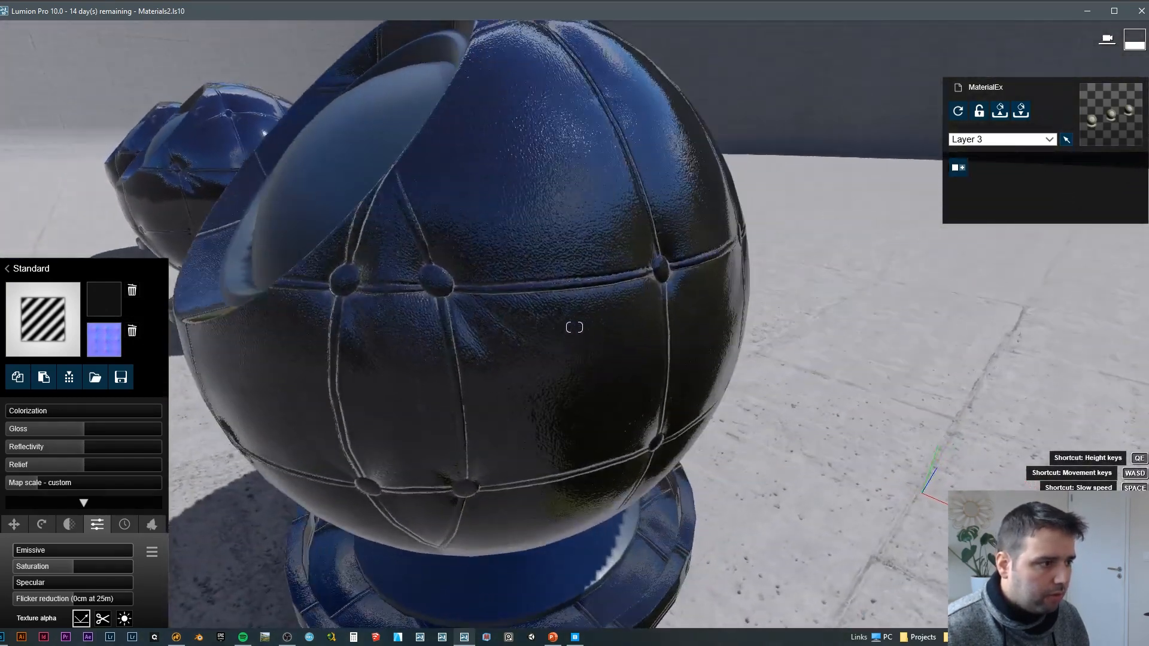
{"action": "key", "text": "a"}
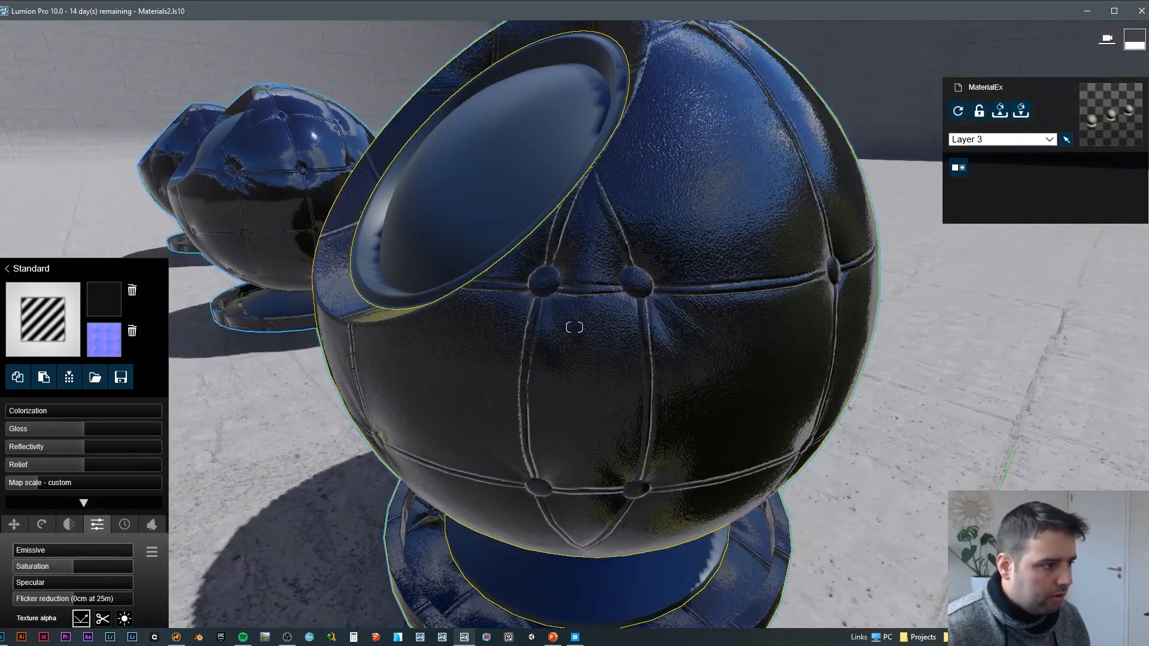
{"action": "left_click", "coordinate": [859, 424]}
{"action": "key", "text": "d"}
{"action": "mouse_move", "coordinate": [852, 426]}
{"action": "right_mouse_down"}
{"action": "mouse_move", "coordinate": [538, 392]}
{"action": "mouse_move", "coordinate": [575, 413]}
{"action": "mouse_move", "coordinate": [981, 416]}
{"action": "mouse_move", "coordinate": [833, 416]}
{"action": "right_mouse_up"}
{"action": "key", "text": "a"}
{"action": "key", "text": "w"}
{"action": "key", "text": "d"}
{"action": "key", "text": "s"}
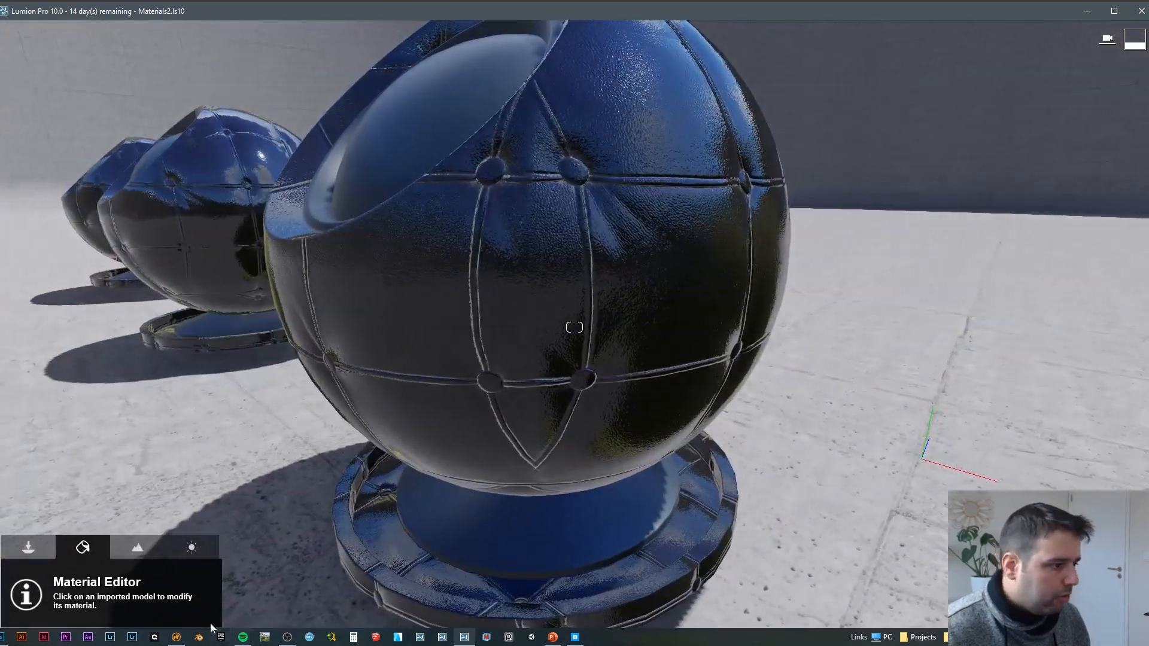
Step: Switch to Photoshop, open tlooadar_4K_Normal.tga and inspect its Alpha 1 channel
{"action": "left_click", "coordinate": [3, 638]}
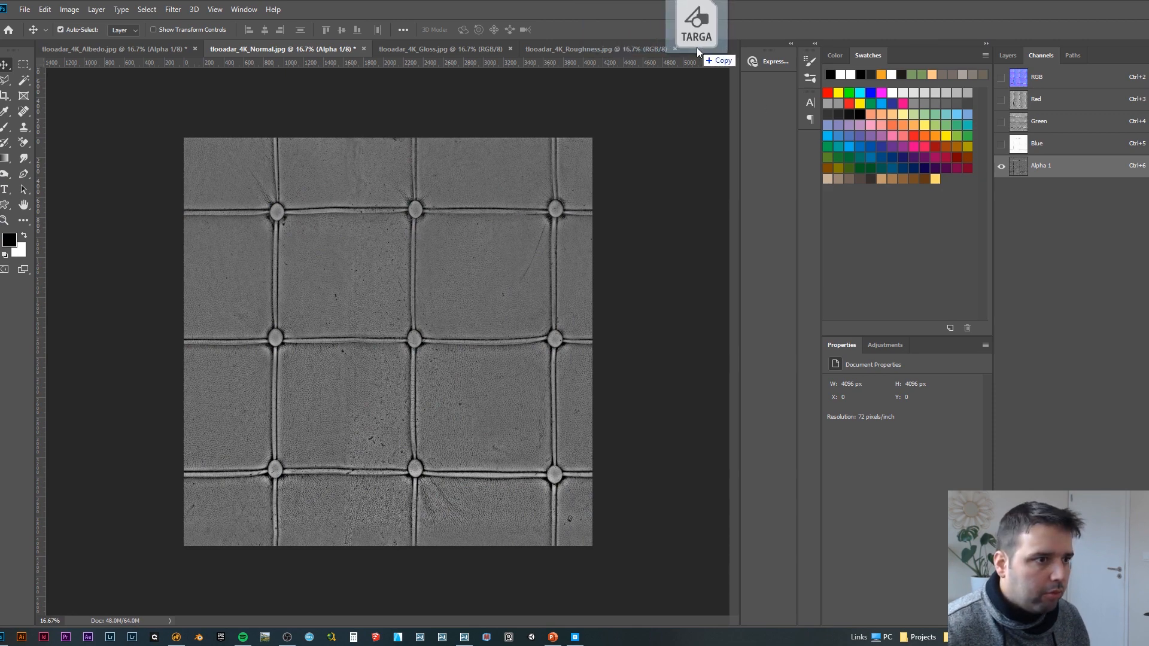
{"action": "left_click_drag", "start_coordinate": [696, 48], "coordinate": [697, 50]}
{"action": "left_click", "coordinate": [1049, 168]}
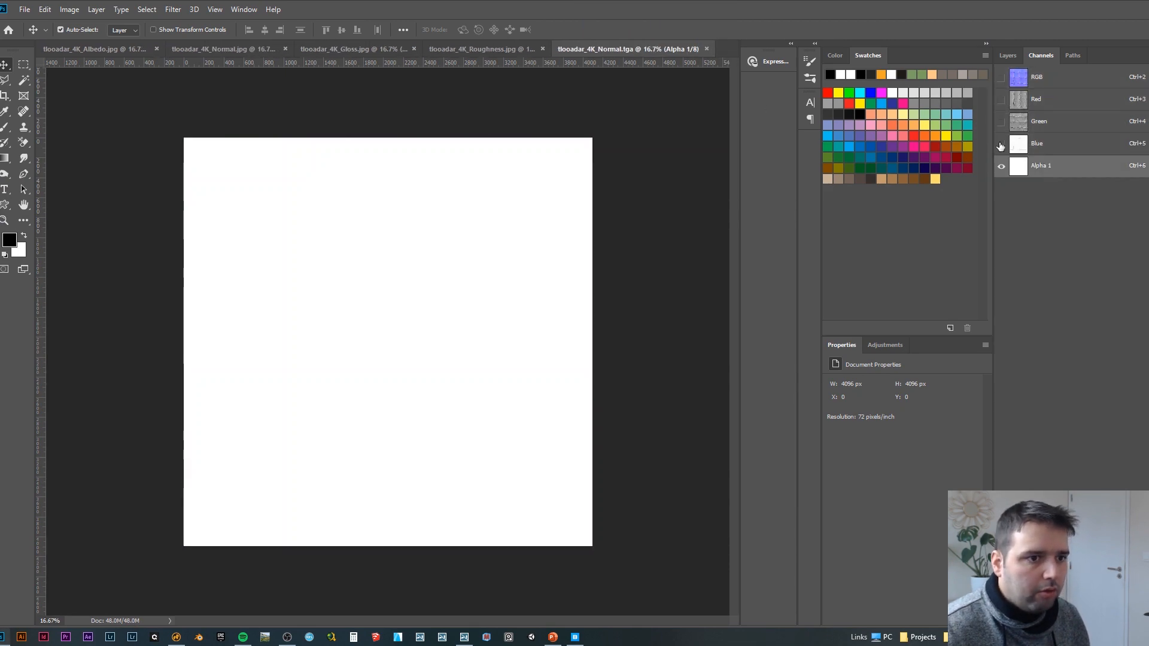
Step: Switch back to Lumion and check the gloss on the third ball up close
{"action": "left_click", "coordinate": [463, 642]}
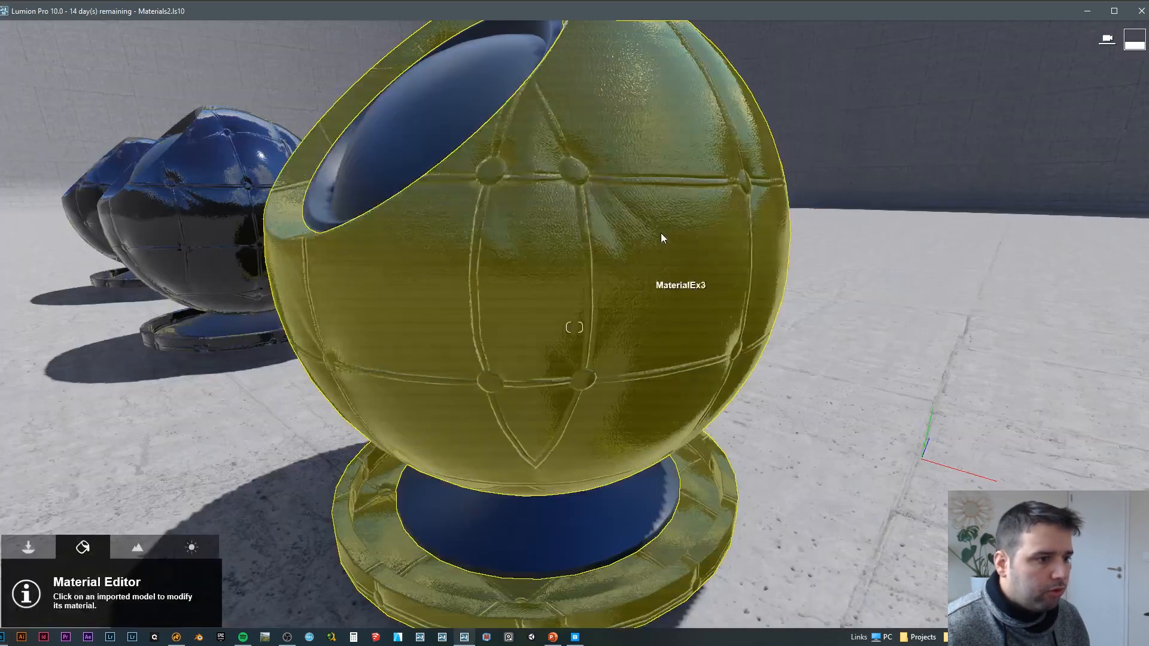
{"action": "right_click_drag", "start_coordinate": [660, 232], "coordinate": [270, 407]}
{"action": "key", "text": "a"}
{"action": "key", "text": "w"}
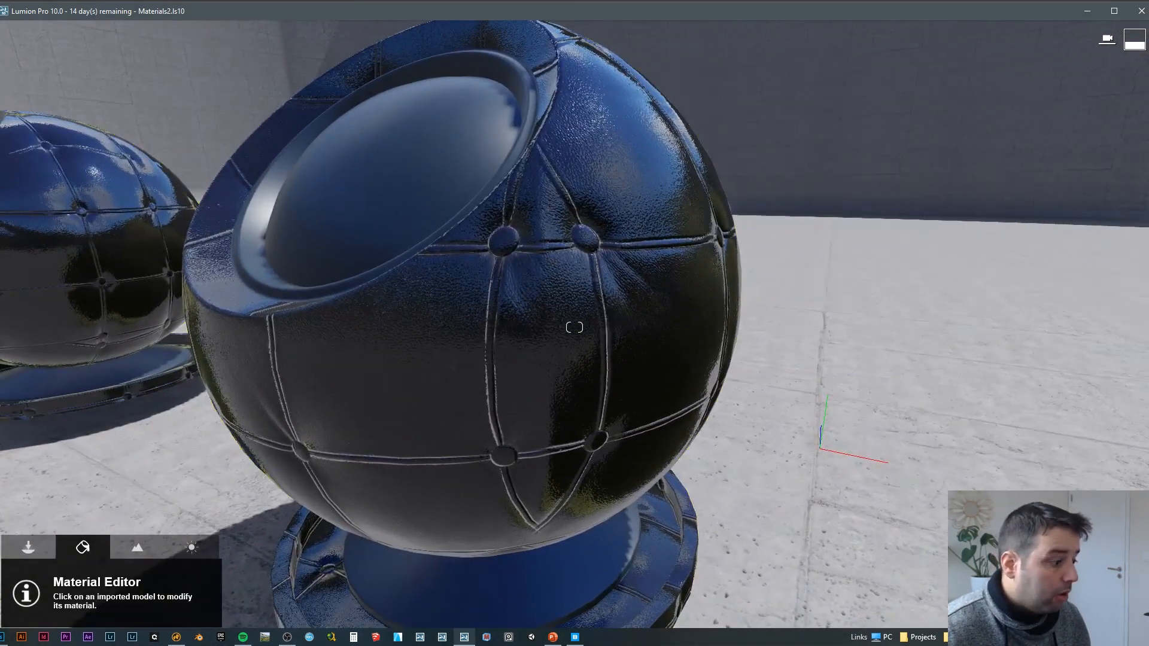
Step: Return to Photoshop, paste the gloss map into the Alpha 1 channel of tlooadar_4K_Normal.tga and save the file
{"action": "key", "text": "alt+Tab"}
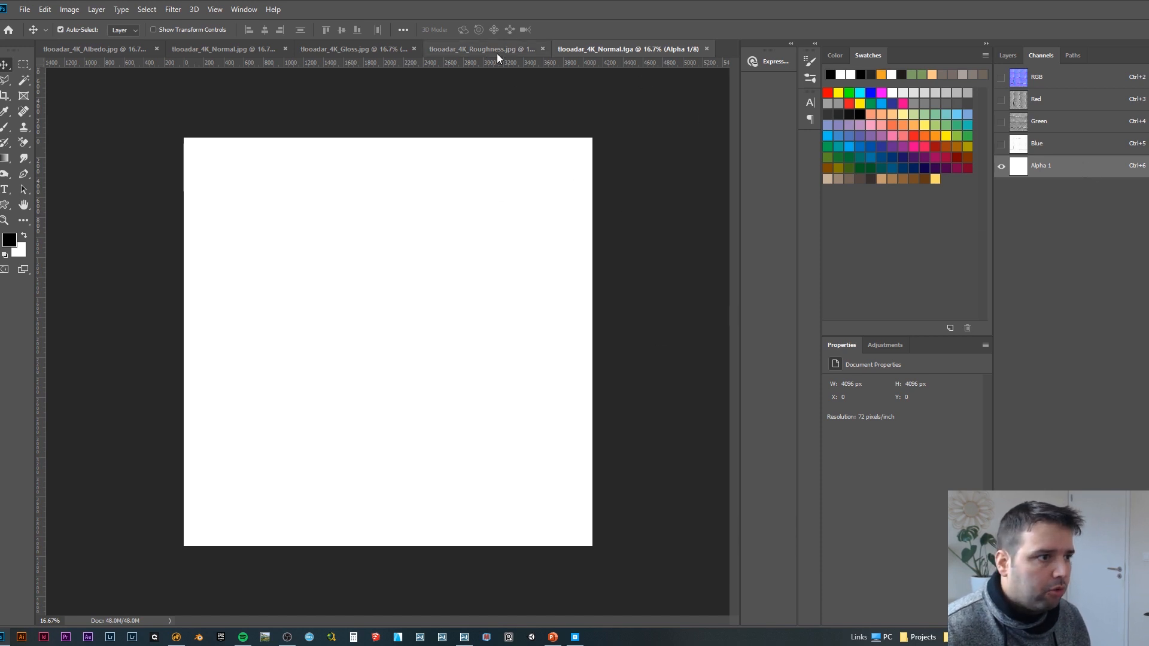
{"action": "left_click", "coordinate": [353, 48]}
{"action": "left_click", "coordinate": [652, 50]}
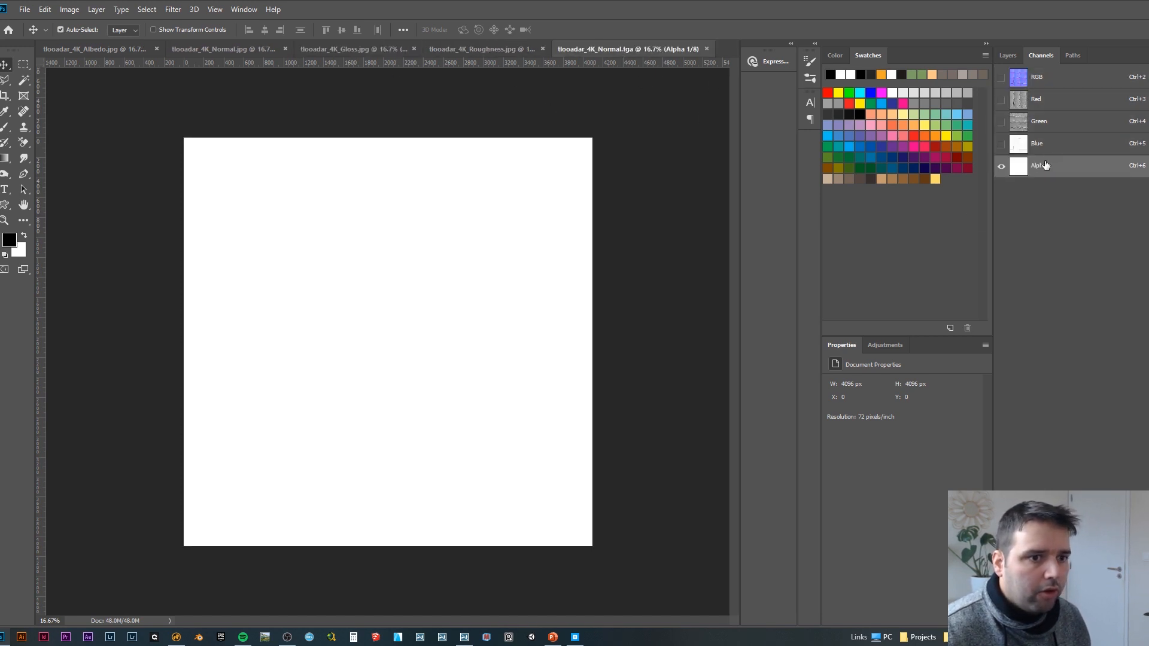
{"action": "key", "text": "ctrl+v"}
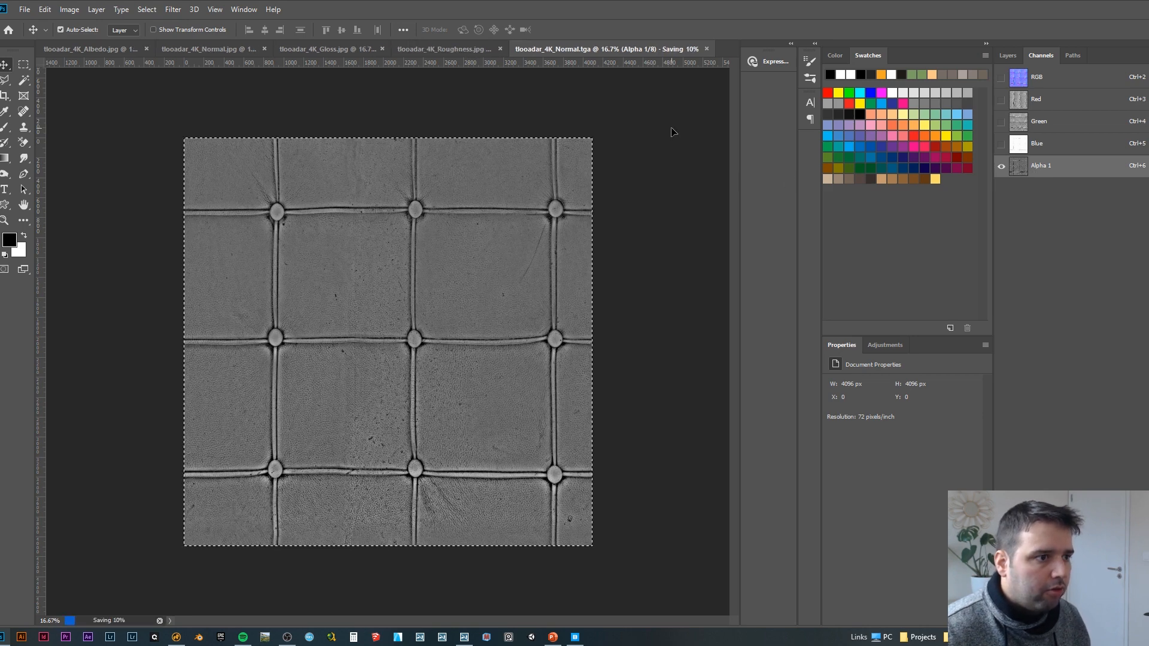
Step: Close the normal map file, open tlooadar_4K_Albedo.tga and check its Alpha 1 channel
{"action": "left_click", "coordinate": [706, 49]}
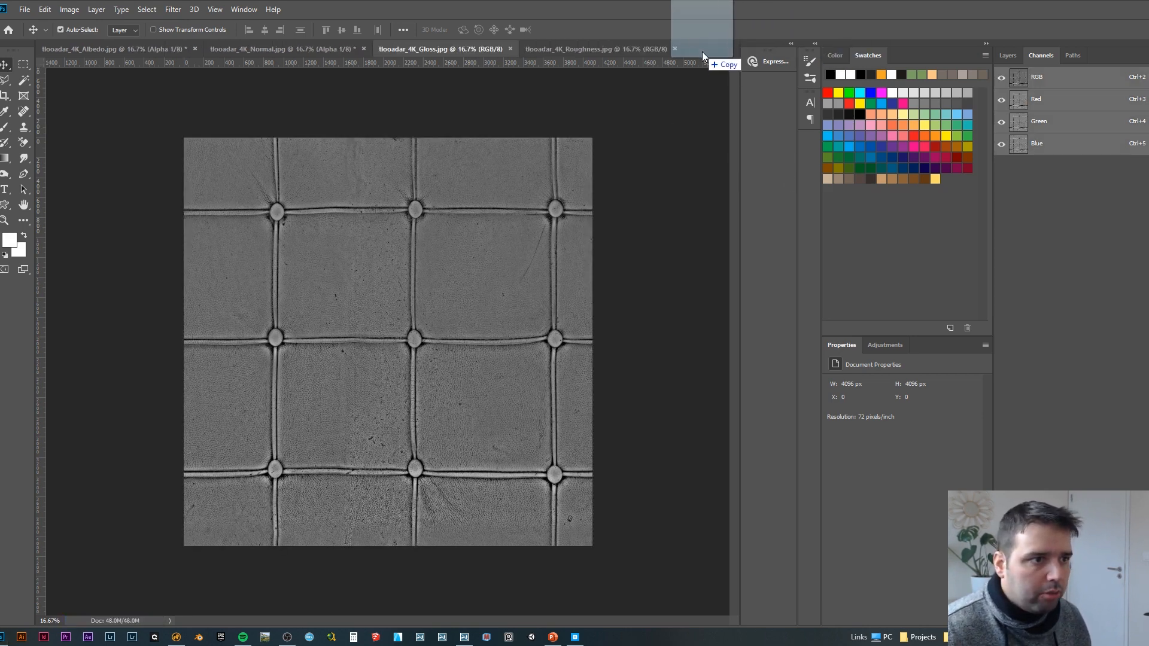
{"action": "left_click", "coordinate": [1051, 173]}
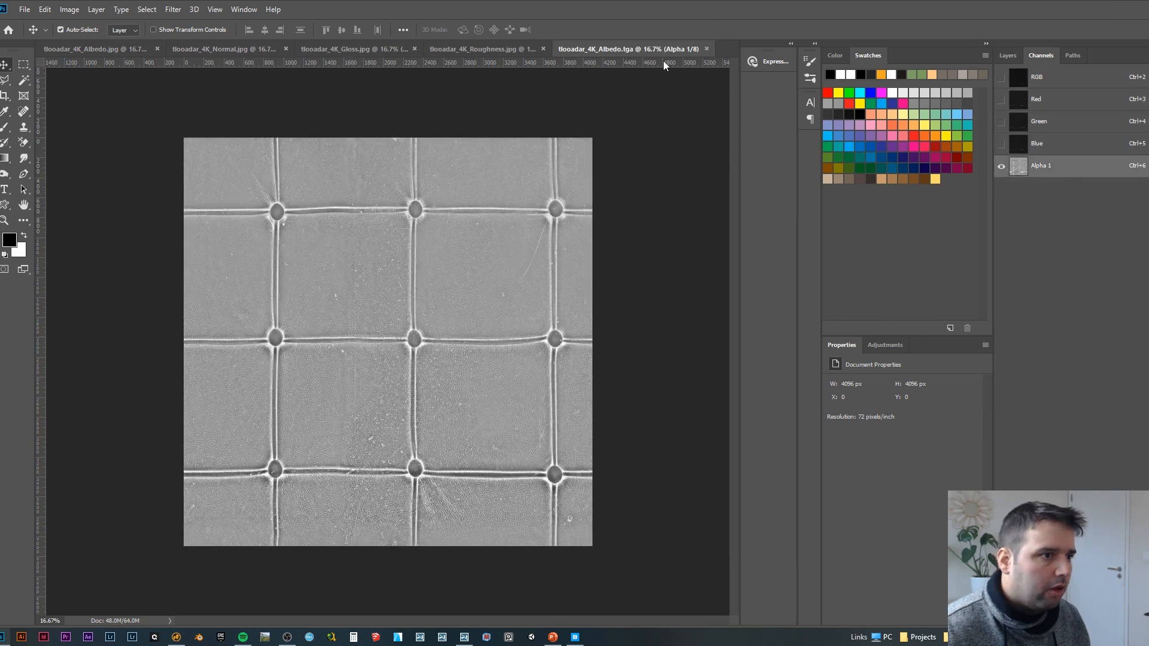
Step: Switch to Lumion and load the corrected tlooadar_4K_Normal.tga again as the normal map of the third ball's material
{"action": "left_click", "coordinate": [464, 637]}
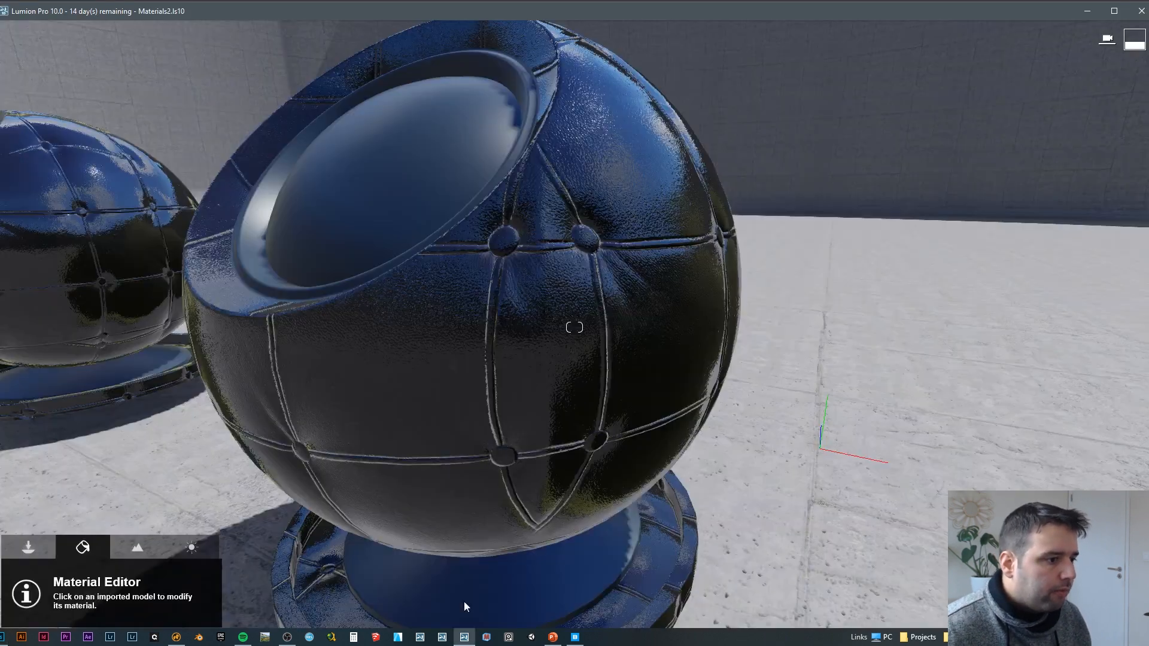
{"action": "left_click", "coordinate": [113, 441]}
{"action": "left_click", "coordinate": [106, 344]}
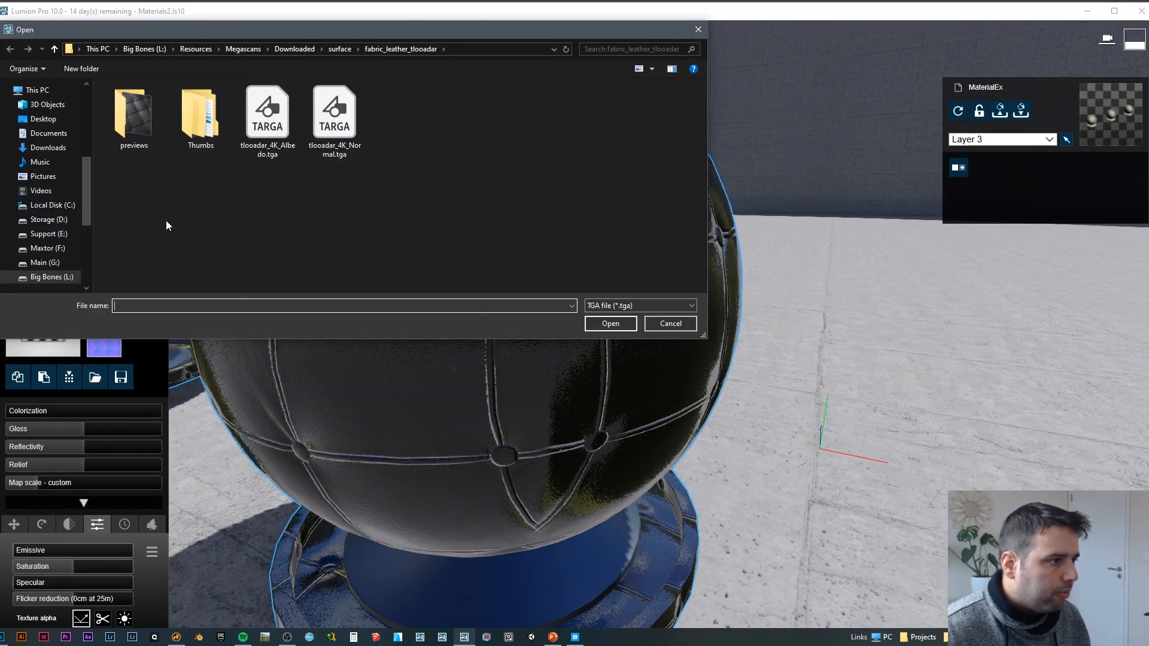
{"action": "double_click", "coordinate": [329, 120]}
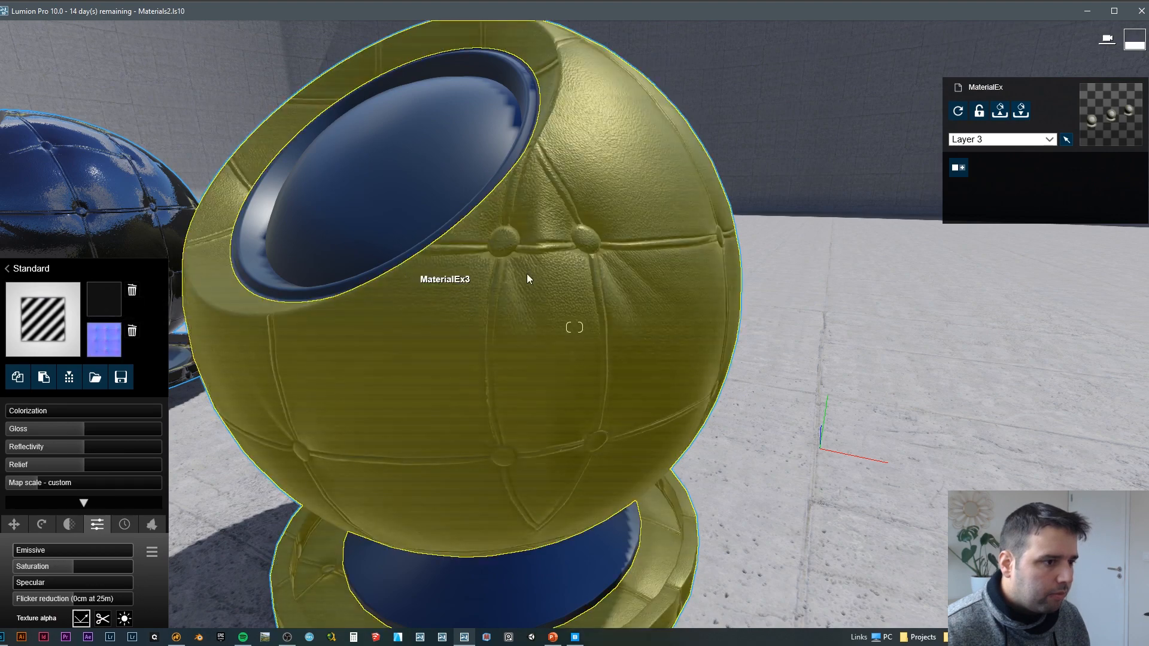
Step: Examine the third ball's leather with the packed maps all around and up close, closing the material settings
{"action": "key", "text": "d"}
{"action": "right_click_drag", "start_coordinate": [525, 277], "coordinate": [916, 486]}
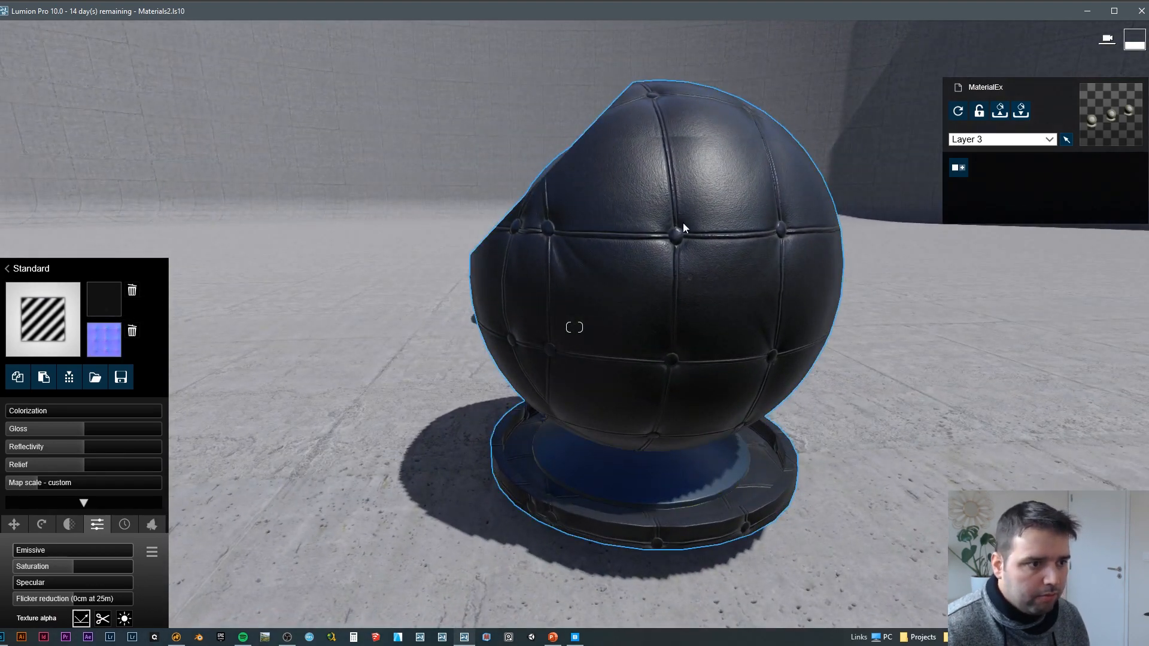
{"action": "key", "text": "d"}
{"action": "right_click_drag", "start_coordinate": [683, 228], "coordinate": [575, 200]}
{"action": "key", "text": "w"}
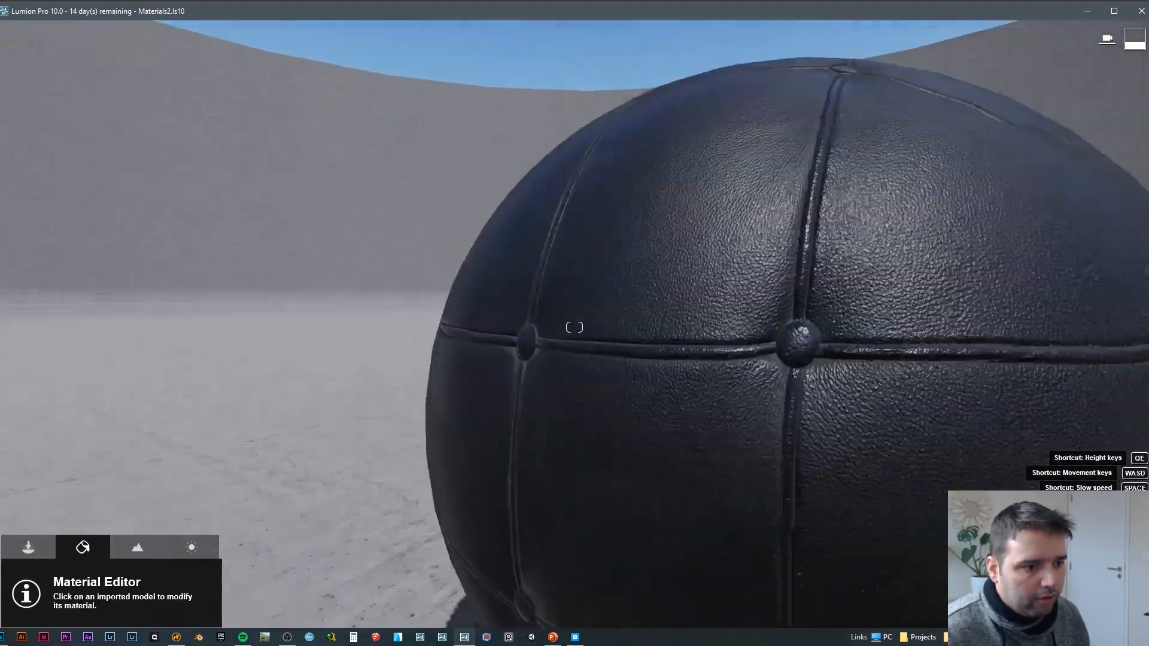
{"action": "key", "text": "w"}
{"action": "right_click_drag", "start_coordinate": [574, 327], "coordinate": [634, 306]}
{"action": "key", "text": "s"}
{"action": "key", "text": "d"}
{"action": "key", "text": "s"}
{"action": "key", "text": "a"}
Step: Examine the leather on the other balls up close and compare its reflections with the third ball
{"action": "key", "text": "a"}
{"action": "key", "text": "d"}
{"action": "key", "text": "a"}
{"action": "key", "text": "s"}
{"action": "key", "text": "w"}
{"action": "key", "text": "s"}
{"action": "key", "text": "a"}
{"action": "key", "text": "a"}
{"action": "key", "text": "a"}
{"action": "key", "text": "w"}
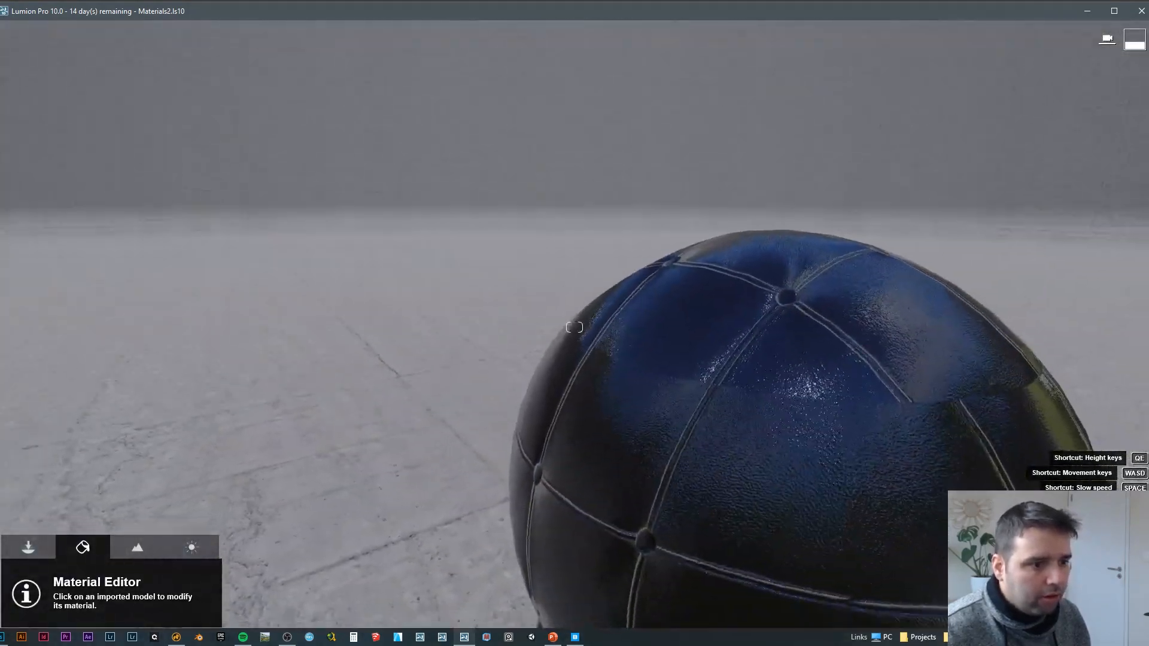
{"action": "key", "text": "a"}
{"action": "right_click_drag", "start_coordinate": [574, 327], "coordinate": [667, 302]}
{"action": "key", "text": "d"}
{"action": "key", "text": "s"}
{"action": "key", "text": "w"}
{"action": "key", "text": "d"}
{"action": "key", "text": "s"}
{"action": "key", "text": "a"}
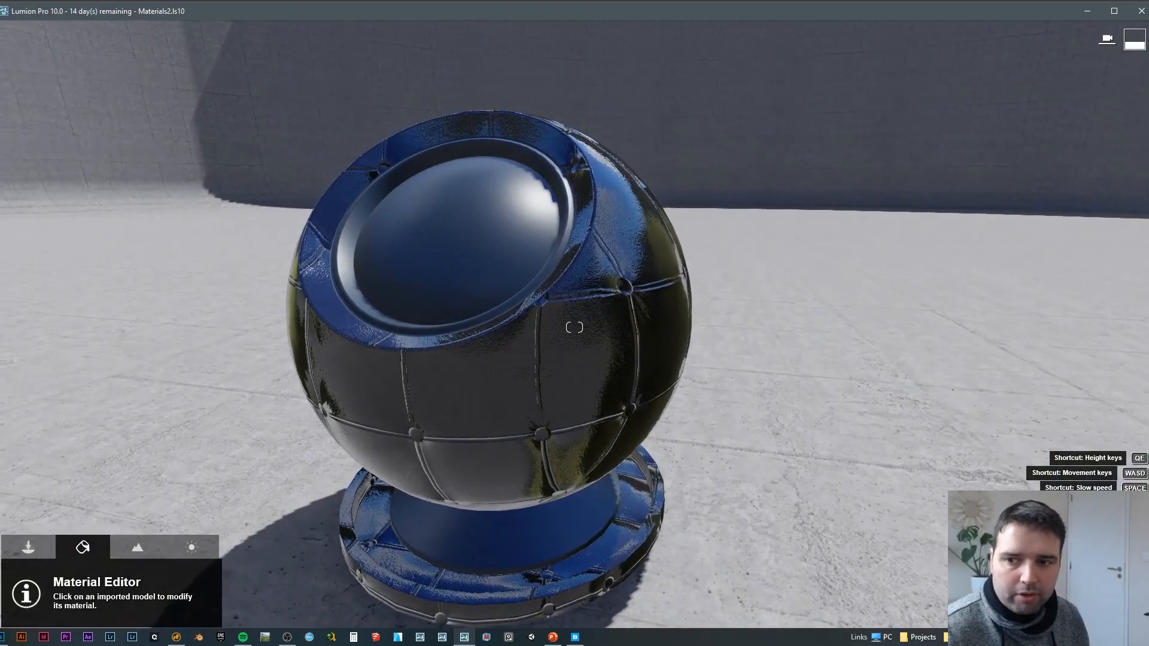
{"action": "key", "text": "a"}
{"action": "right_click_drag", "start_coordinate": [574, 328], "coordinate": [673, 315]}
{"action": "key", "text": "d"}
{"action": "key", "text": "w"}
{"action": "key", "text": "s"}
{"action": "key", "text": "a"}
{"action": "key", "text": "w"}
{"action": "key", "text": "s"}
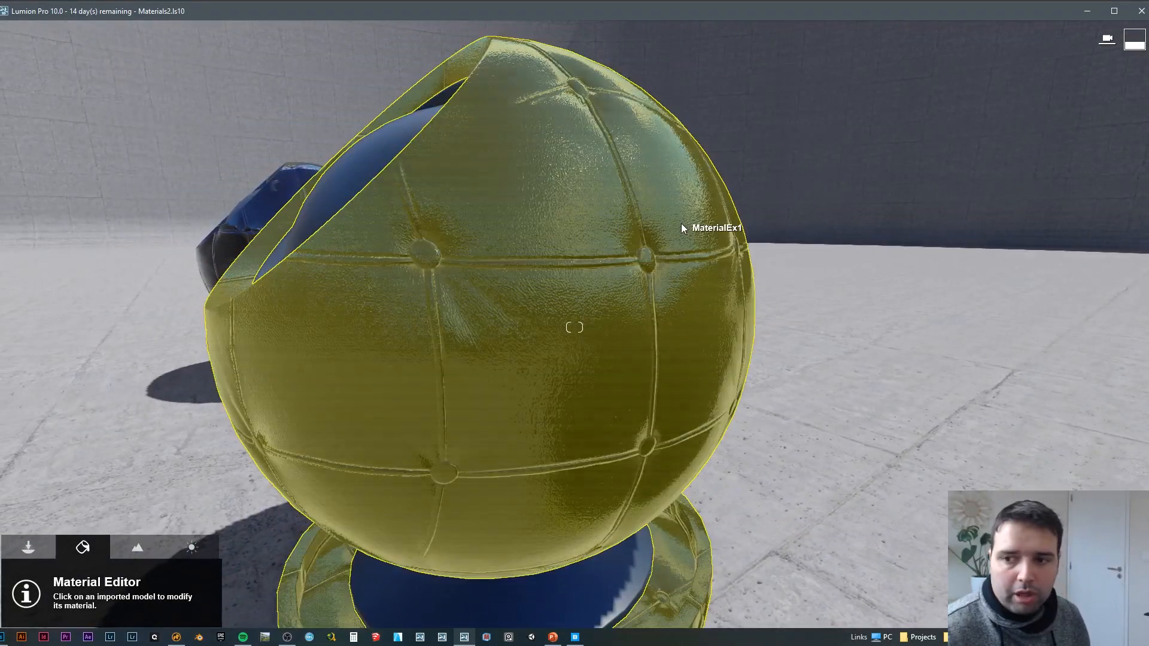
{"action": "key", "text": "a"}
{"action": "right_click_drag", "start_coordinate": [727, 217], "coordinate": [727, 269]}
{"action": "key", "text": "s"}
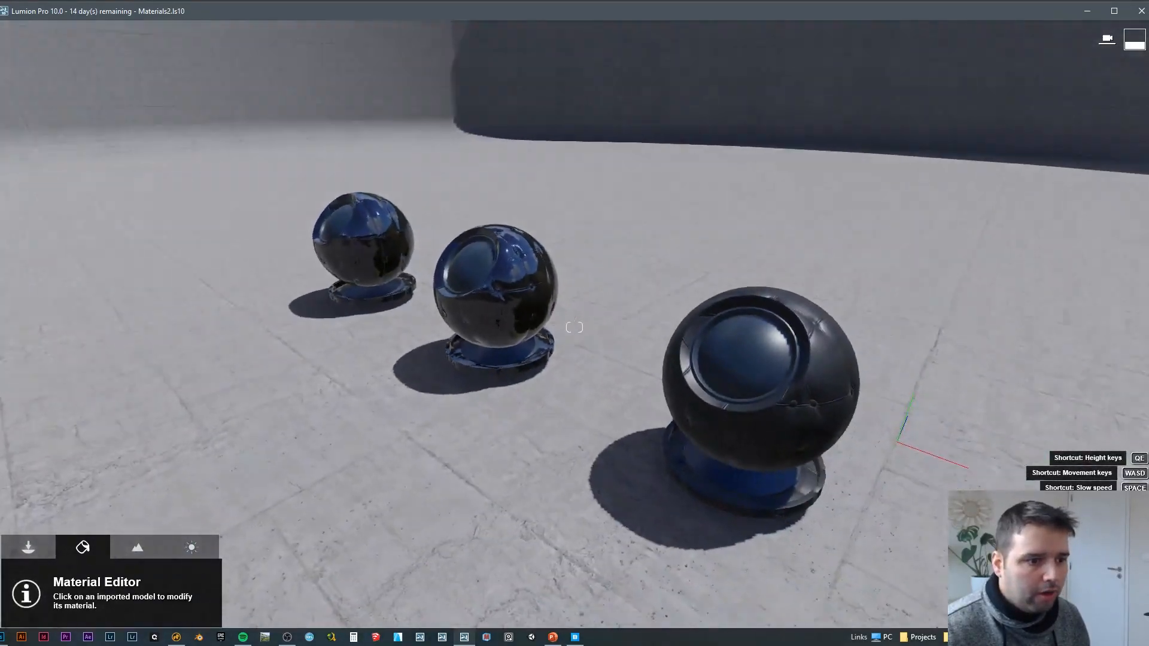
Step: Frame the third ball with the other two behind it and store this camera view as photo 3 in Photo mode
{"action": "key", "text": "d"}
{"action": "key", "text": "w"}
{"action": "key", "text": "d"}
{"action": "right_click_drag", "start_coordinate": [574, 327], "coordinate": [922, 471]}
{"action": "key", "text": "w"}
{"action": "key", "text": "s"}
{"action": "key", "text": "a"}
{"action": "key", "text": "a"}
{"action": "key", "text": "w"}
{"action": "key", "text": "d"}
{"action": "key", "text": "s"}
{"action": "key", "text": "a"}
{"action": "key", "text": "a"}
{"action": "key", "text": "a"}
{"action": "key", "text": "a"}
{"action": "key", "text": "q"}
{"action": "key", "text": "F8"}
{"action": "left_click", "coordinate": [1133, 539]}
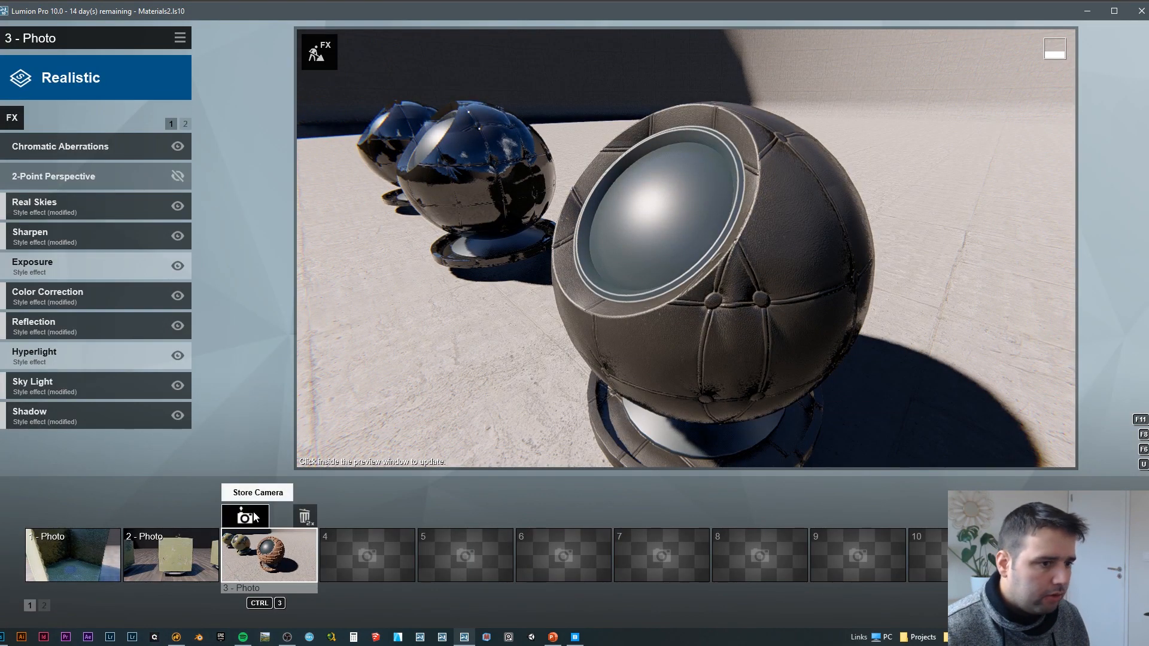
{"action": "left_click", "coordinate": [245, 516]}
Step: Move around the third ball in Photo mode and update the preview from two viewpoints to examine its leather
{"action": "key", "text": "d"}
{"action": "right_click_drag", "start_coordinate": [682, 279], "coordinate": [687, 222]}
{"action": "key", "text": "w"}
{"action": "key", "text": "s"}
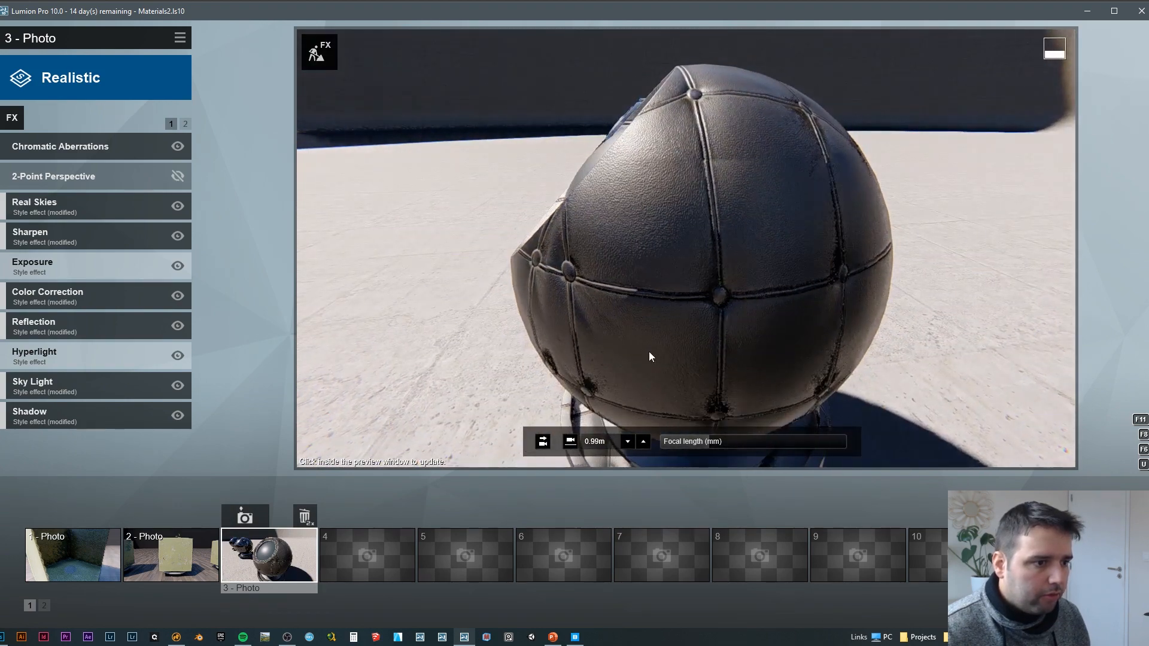
{"action": "left_click", "coordinate": [637, 305]}
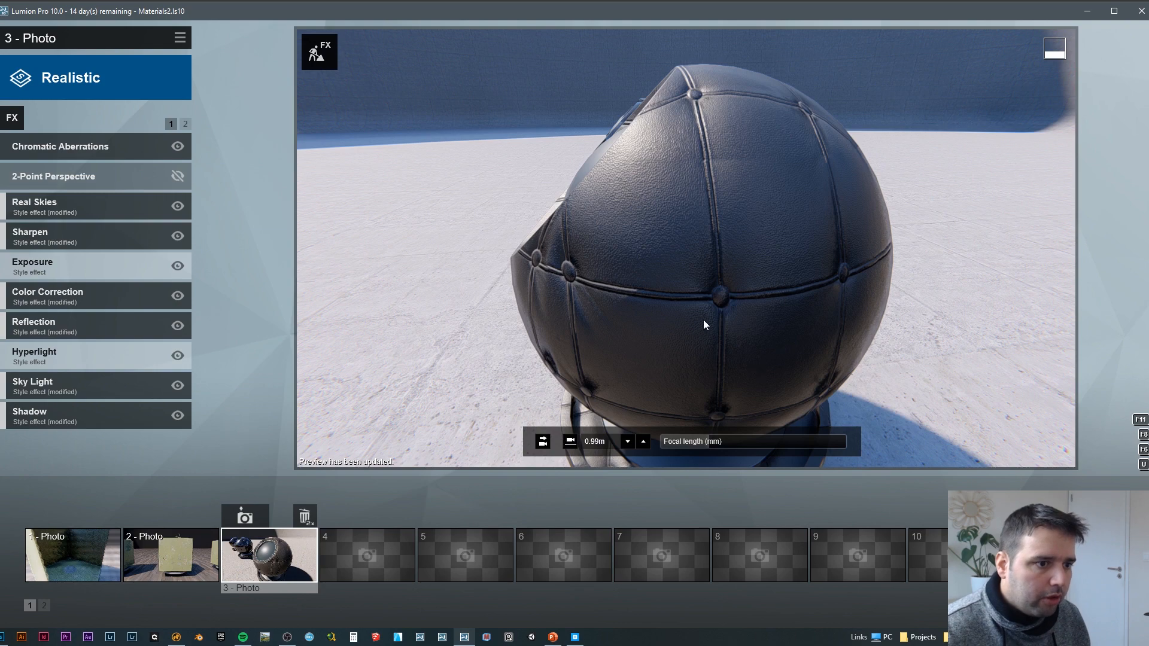
{"action": "key", "text": "a"}
{"action": "right_click_drag", "start_coordinate": [757, 294], "coordinate": [867, 294]}
{"action": "key", "text": "w"}
{"action": "key", "text": "w"}
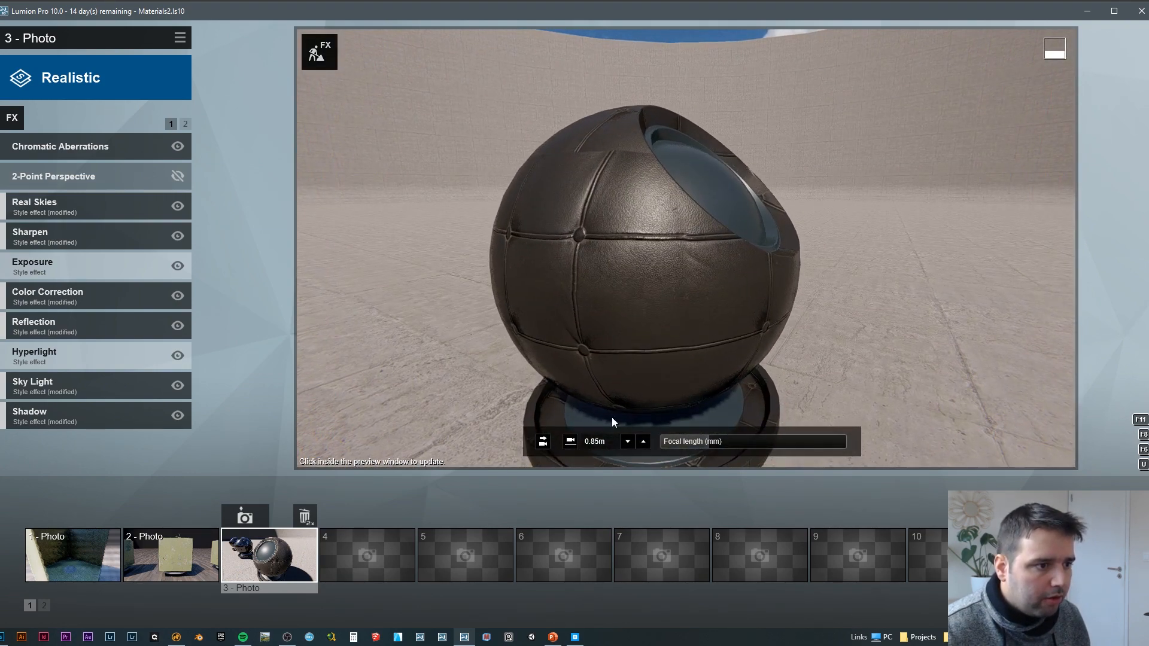
{"action": "left_click", "coordinate": [580, 329]}
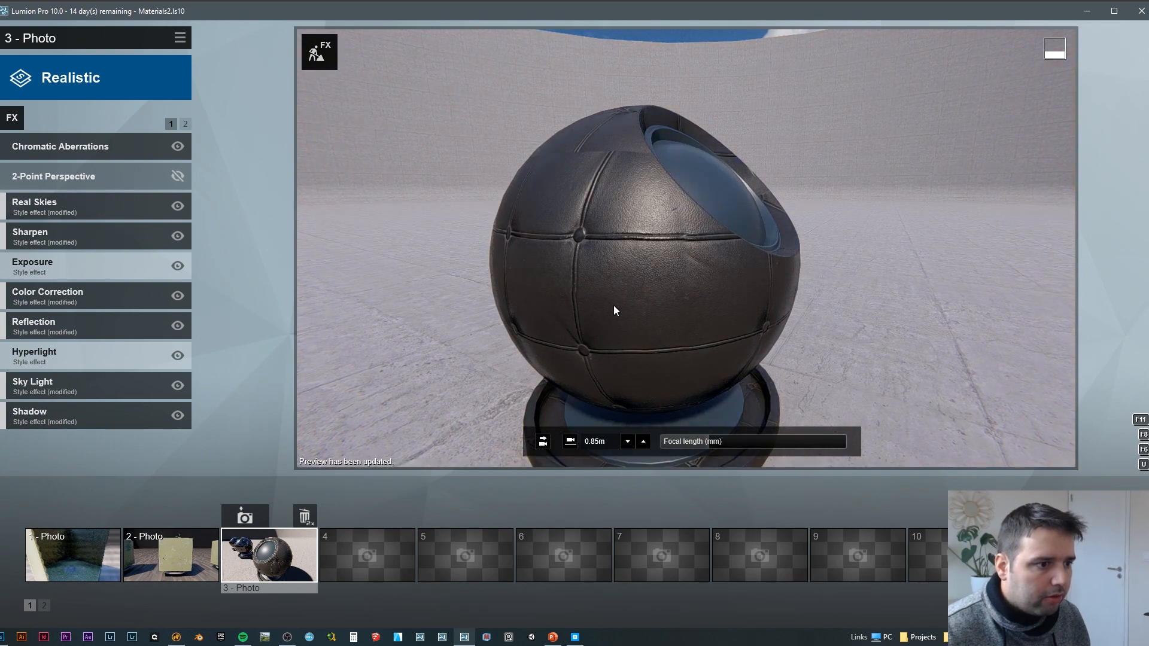
Step: Move to one of the glossier balls and update the photo preview to compare its leather
{"action": "key", "text": "s"}
{"action": "right_click_drag", "start_coordinate": [613, 306], "coordinate": [636, 247]}
{"action": "key", "text": "d"}
{"action": "key", "text": "a"}
{"action": "left_click", "coordinate": [647, 227]}
{"action": "key", "text": "s"}
{"action": "key", "text": "a"}
{"action": "key", "text": "w"}
{"action": "key", "text": "w"}
{"action": "left_click", "coordinate": [528, 382]}
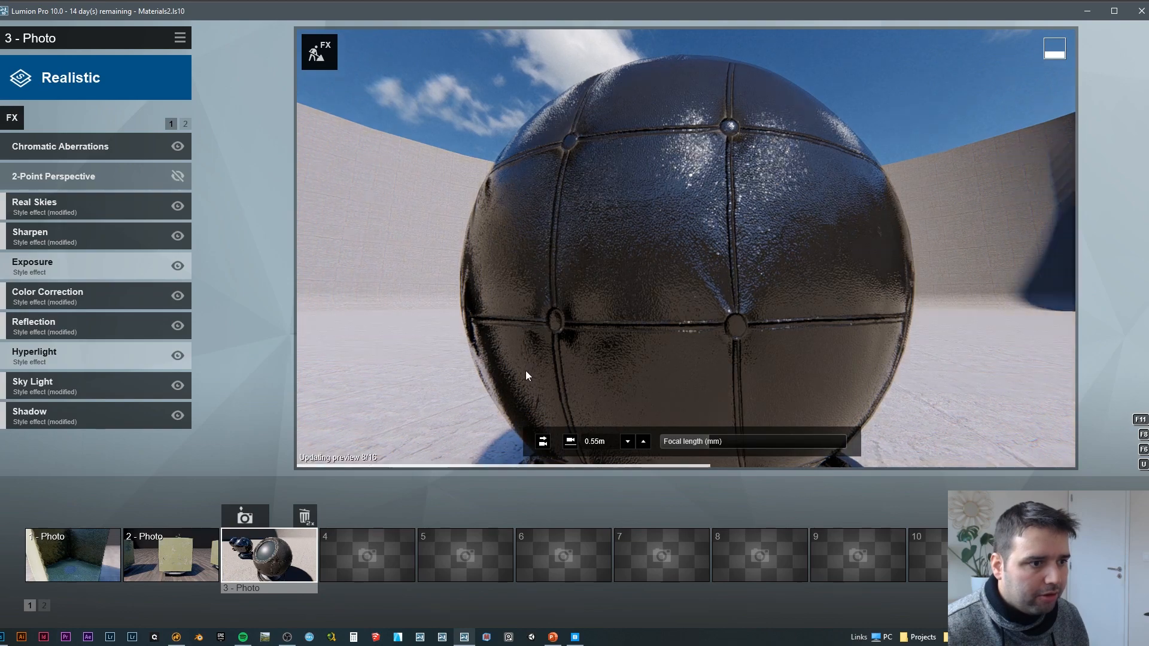
Step: Move from the glossier ball back around the third ball in the photo preview to compare their leather
{"action": "right_click_drag", "start_coordinate": [685, 248], "coordinate": [927, 352]}
{"action": "key", "text": "s"}
{"action": "key", "text": "w"}
{"action": "key", "text": "s"}
{"action": "key", "text": "w"}
{"action": "key", "text": "d"}
{"action": "key", "text": "a"}
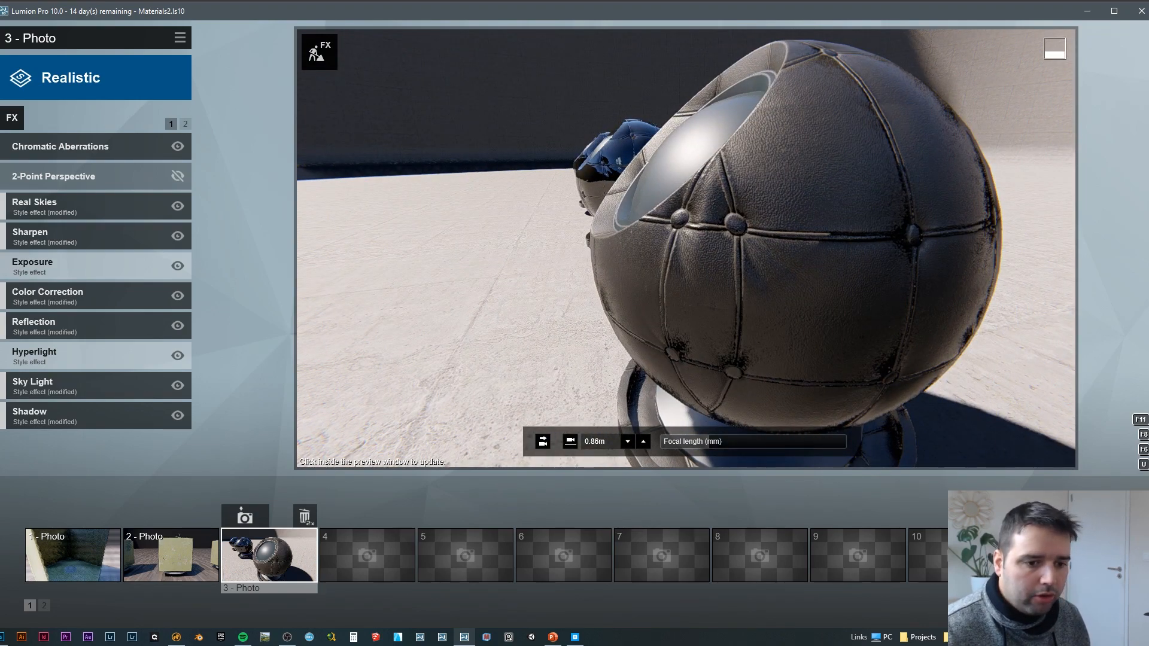
Step: Return from Photo mode to Build mode and pull the view back to see all three leather balls together
{"action": "left_click", "coordinate": [1134, 508]}
{"action": "right_click_drag", "start_coordinate": [785, 437], "coordinate": [757, 515]}
{"action": "key", "text": "s"}
{"action": "key", "text": "a"}
{"action": "key", "text": "s"}
{"action": "key", "text": "a"}
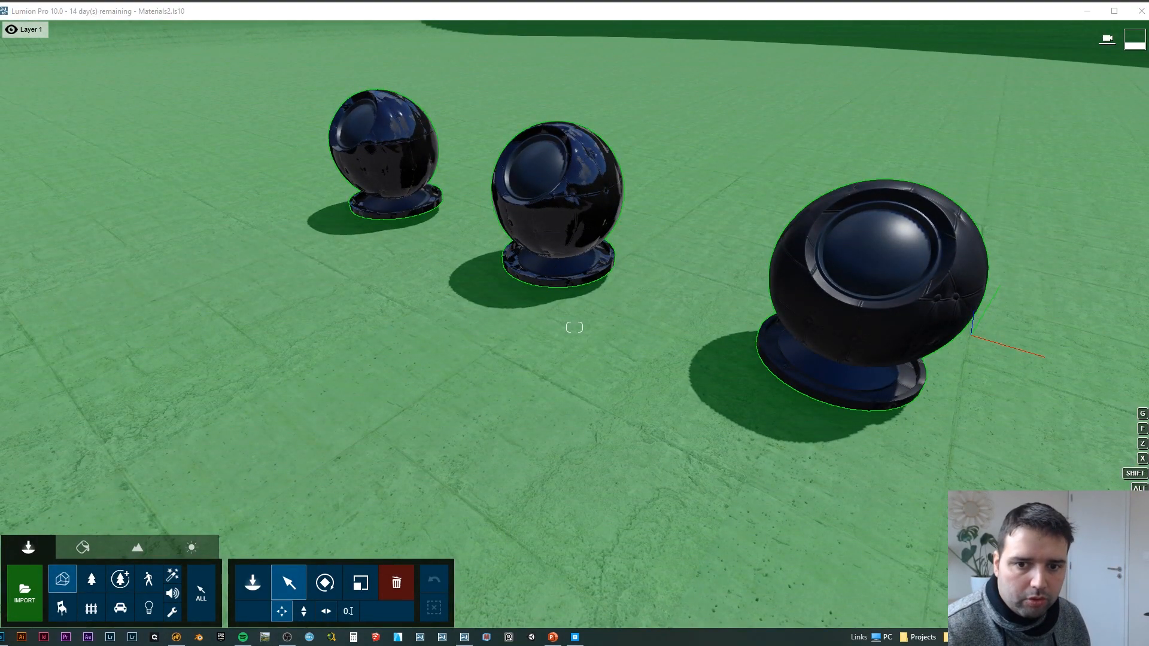
Step: Switch to Quixel Bridge, select the Icelandic Mossy Rock, review its 4K, FBX, LOD and map download settings, and re-download it
{"action": "left_click", "coordinate": [575, 636]}
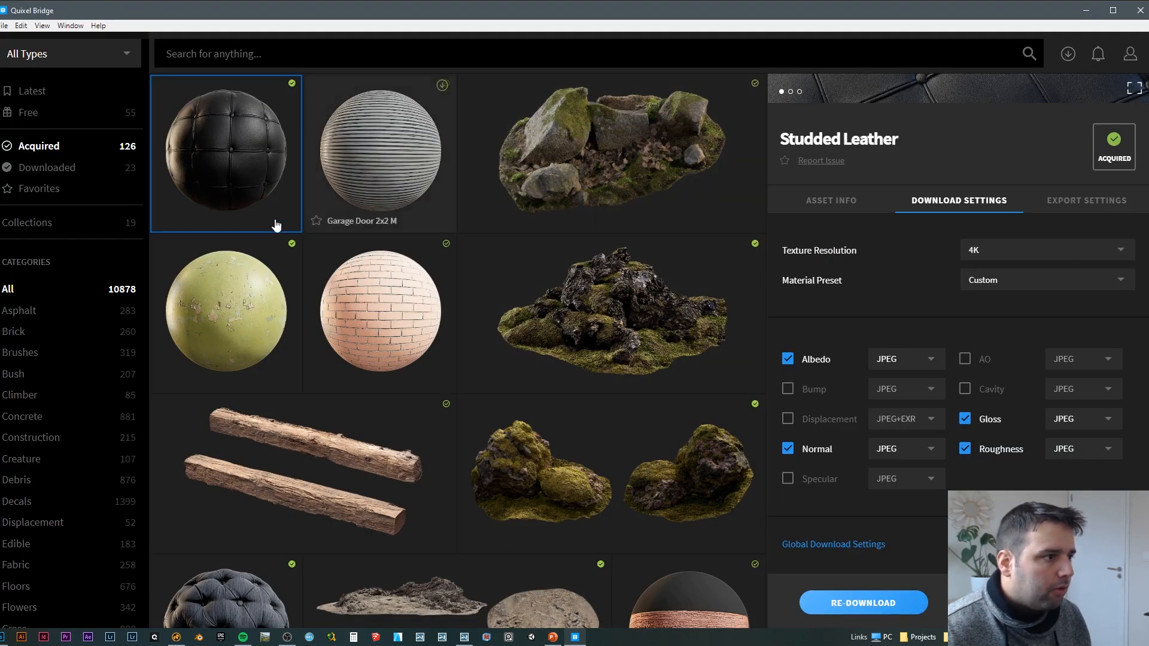
{"action": "scroll", "coordinate": [469, 289], "scroll_direction": "down", "scroll_amount": 3}
{"action": "scroll", "coordinate": [363, 251], "scroll_direction": "up", "scroll_amount": 3}
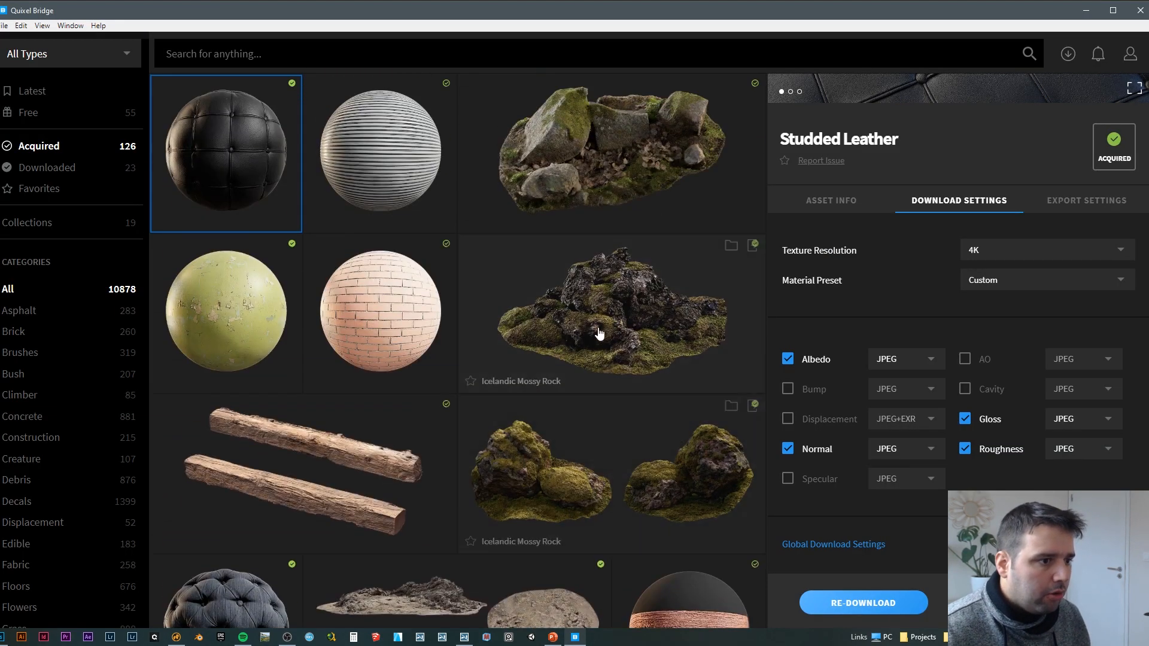
{"action": "left_click", "coordinate": [540, 463]}
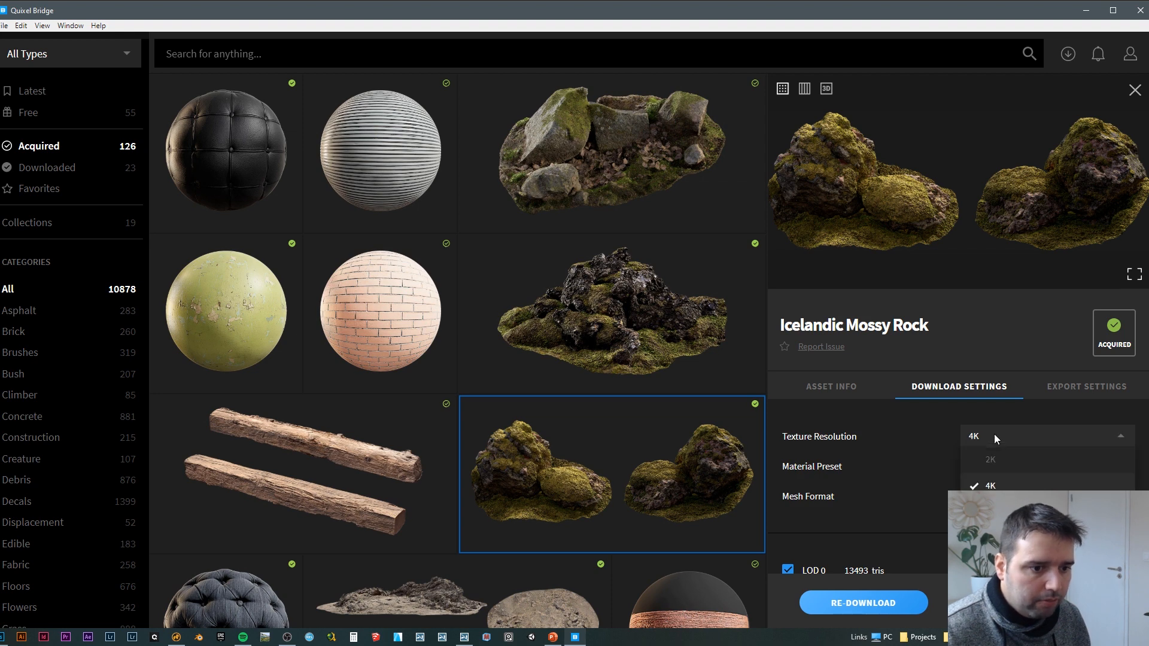
{"action": "scroll", "coordinate": [895, 438], "scroll_direction": "down", "scroll_amount": 3}
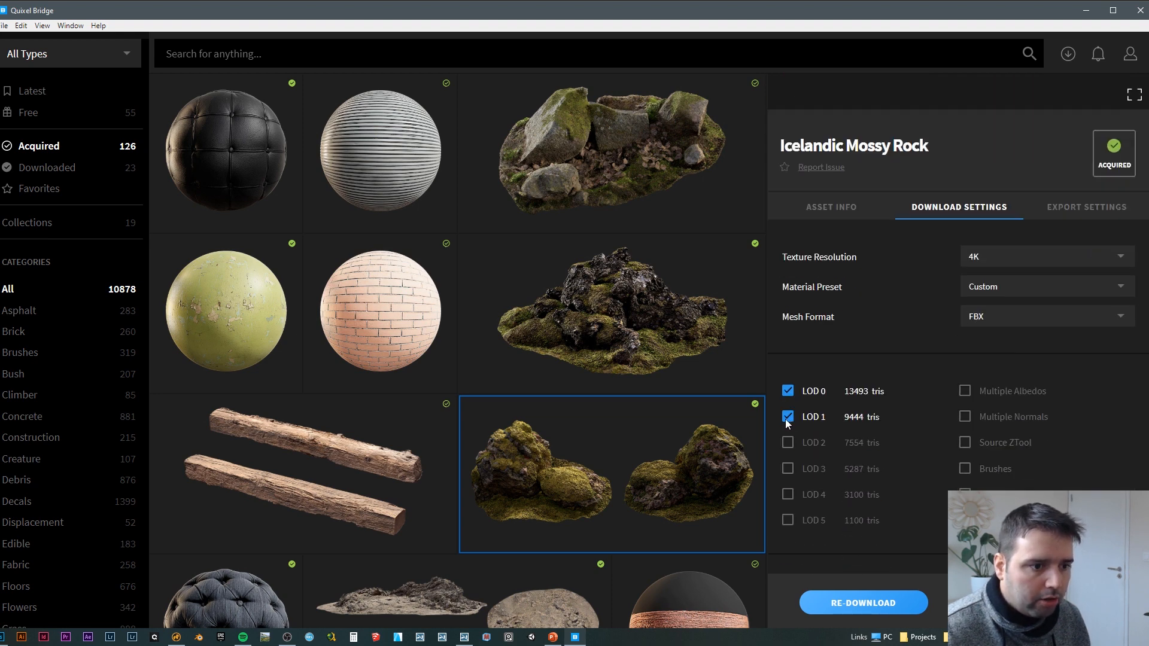
{"action": "scroll", "coordinate": [915, 396], "scroll_direction": "down", "scroll_amount": 3}
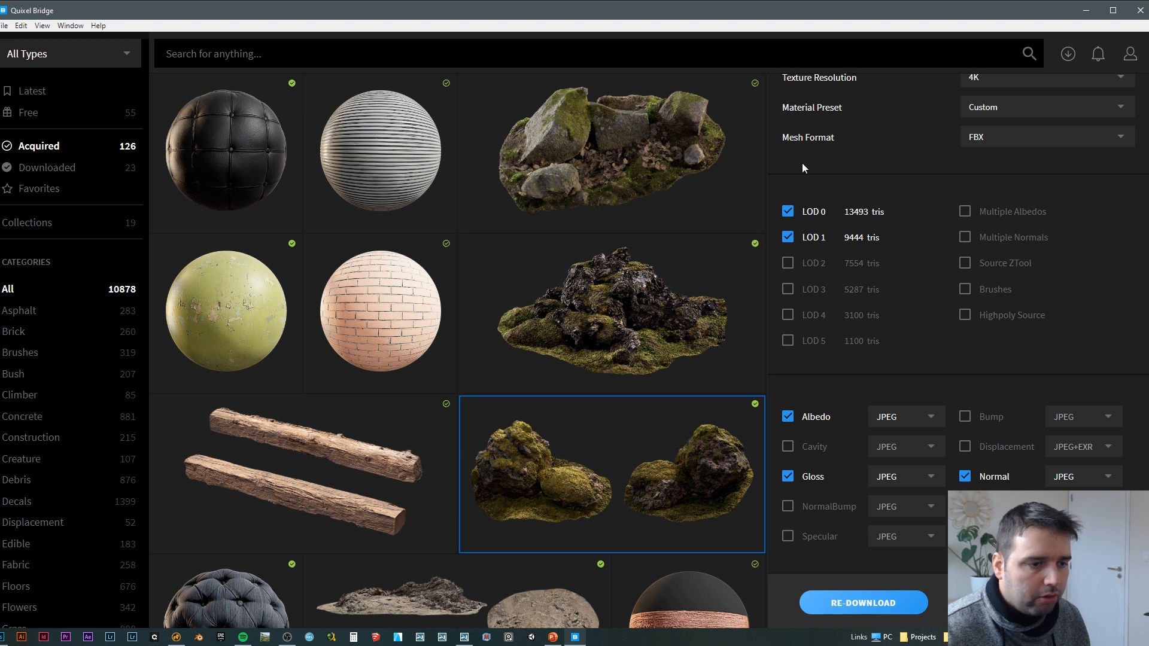
{"action": "scroll", "coordinate": [980, 342], "scroll_direction": "down", "scroll_amount": 2}
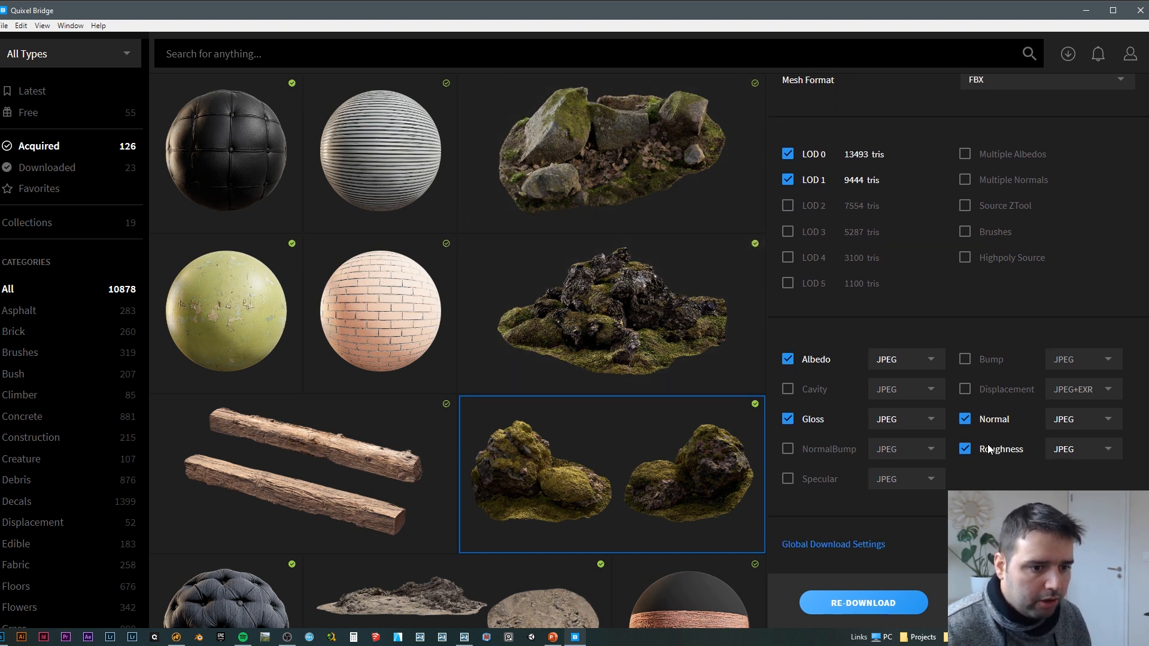
{"action": "left_click", "coordinate": [872, 607]}
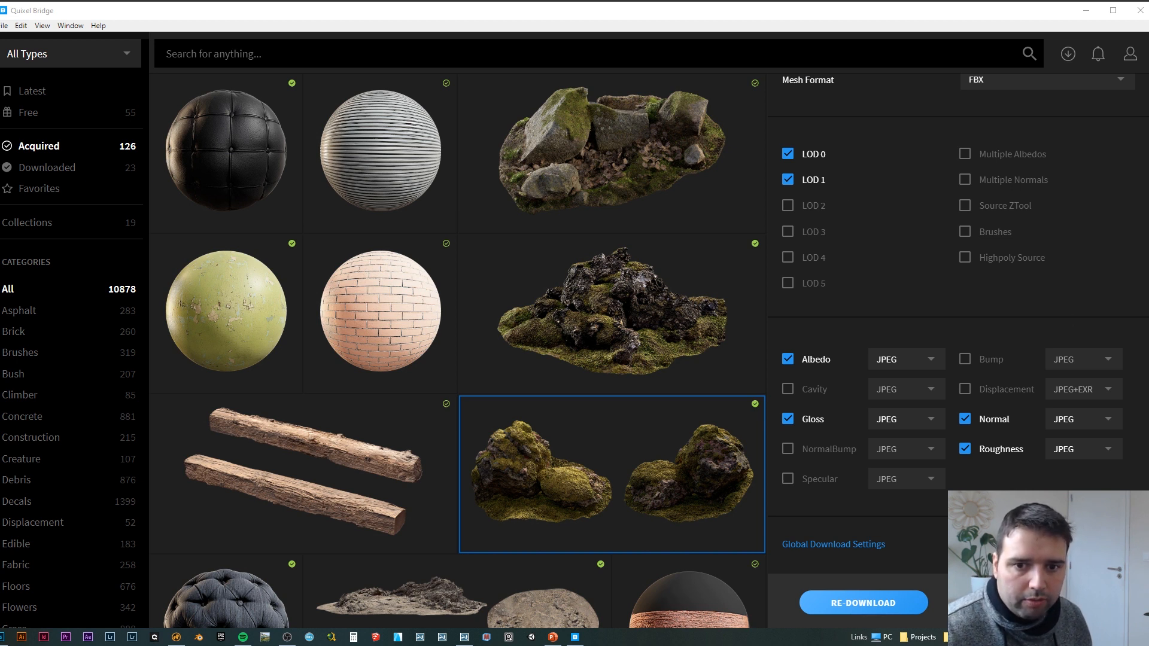
Step: Open the downloaded rock folder 3d_man made_tghddfmda and look at its preview image
{"action": "left_click_drag", "start_coordinate": [1146, 157], "coordinate": [409, 118]}
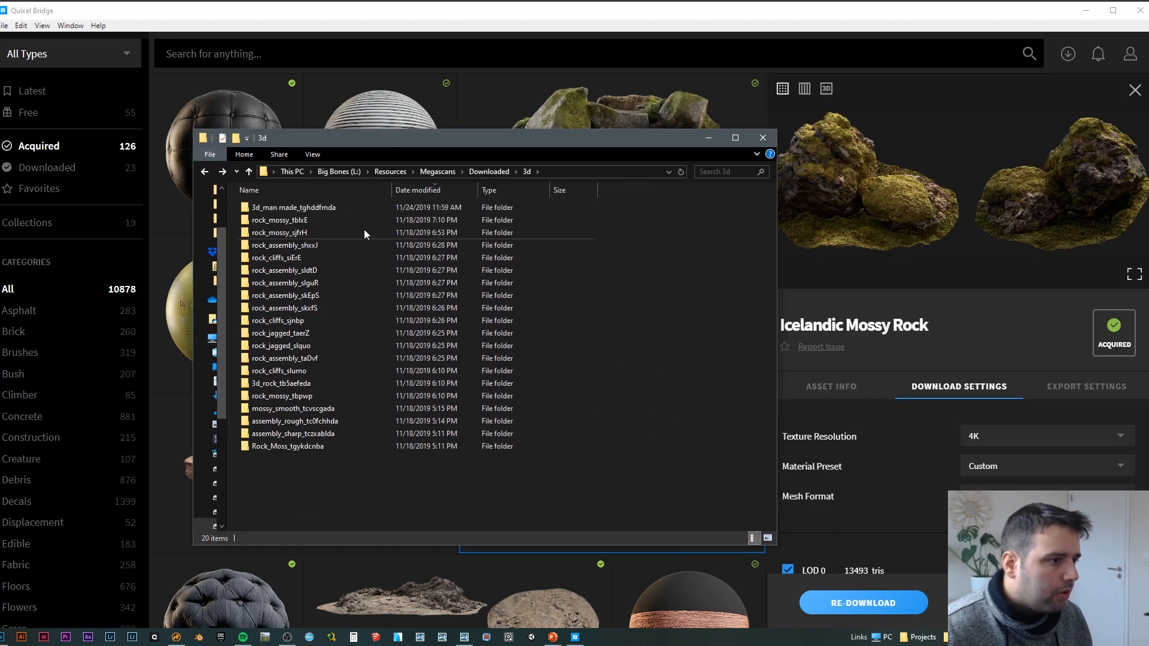
{"action": "double_click", "coordinate": [316, 208]}
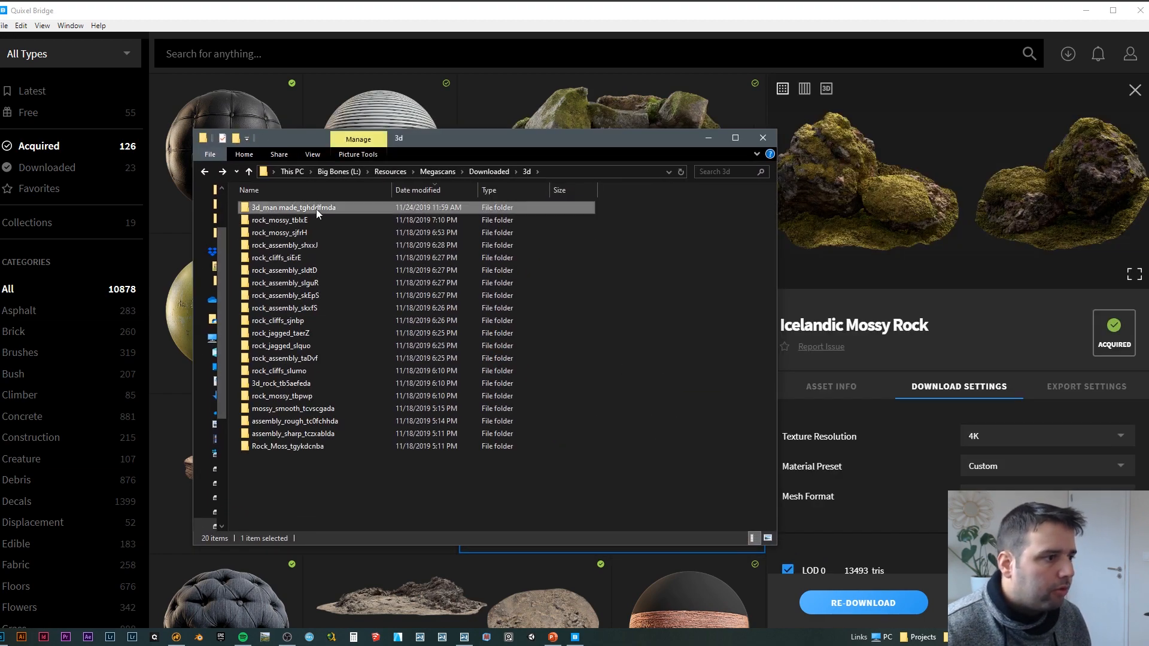
{"action": "double_click", "coordinate": [727, 289]}
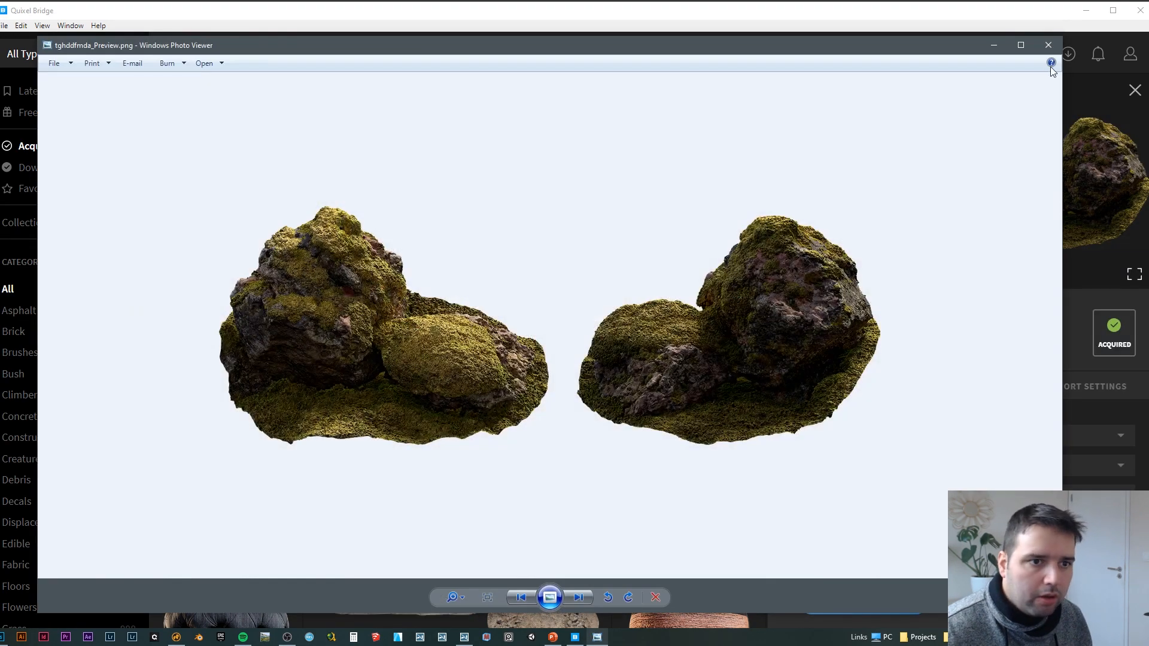
{"action": "left_click", "coordinate": [1048, 46]}
{"action": "double_click", "coordinate": [741, 298]}
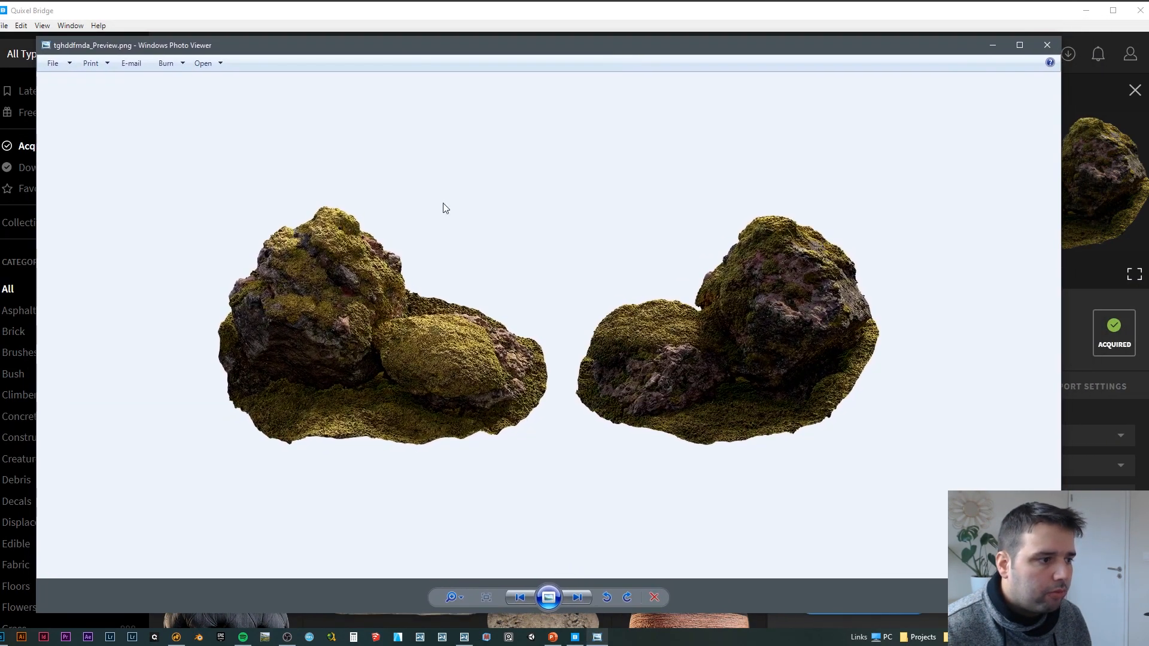
{"action": "scroll", "coordinate": [329, 278], "scroll_direction": "up", "scroll_amount": 2}
{"action": "scroll", "coordinate": [329, 277], "scroll_direction": "down", "scroll_amount": 2}
{"action": "left_click", "coordinate": [1047, 45]}
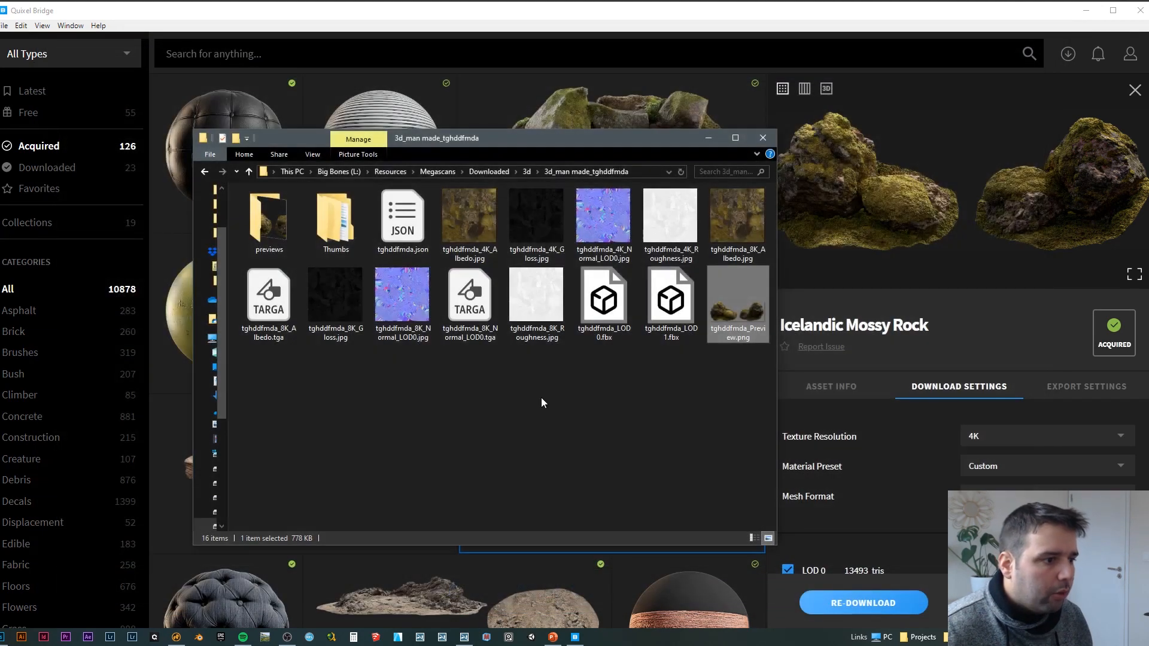
Step: Inspect the rock's LOD0 and LOD1 FBX model files in the folder
{"action": "left_click", "coordinate": [610, 305]}
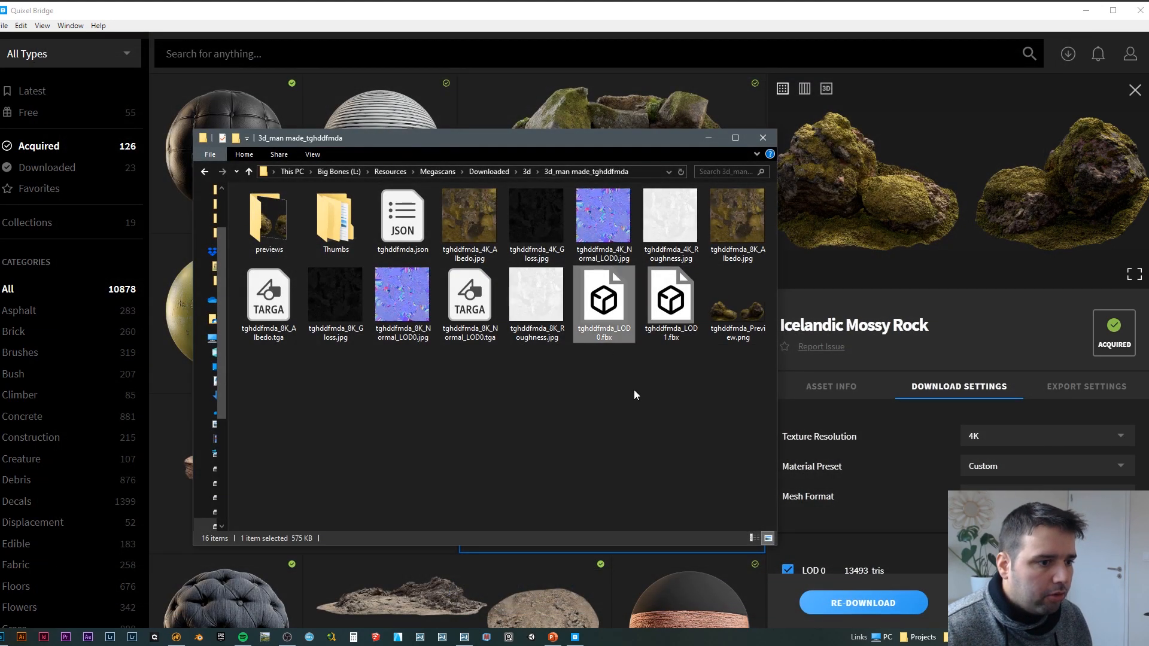
{"action": "left_click", "coordinate": [672, 311]}
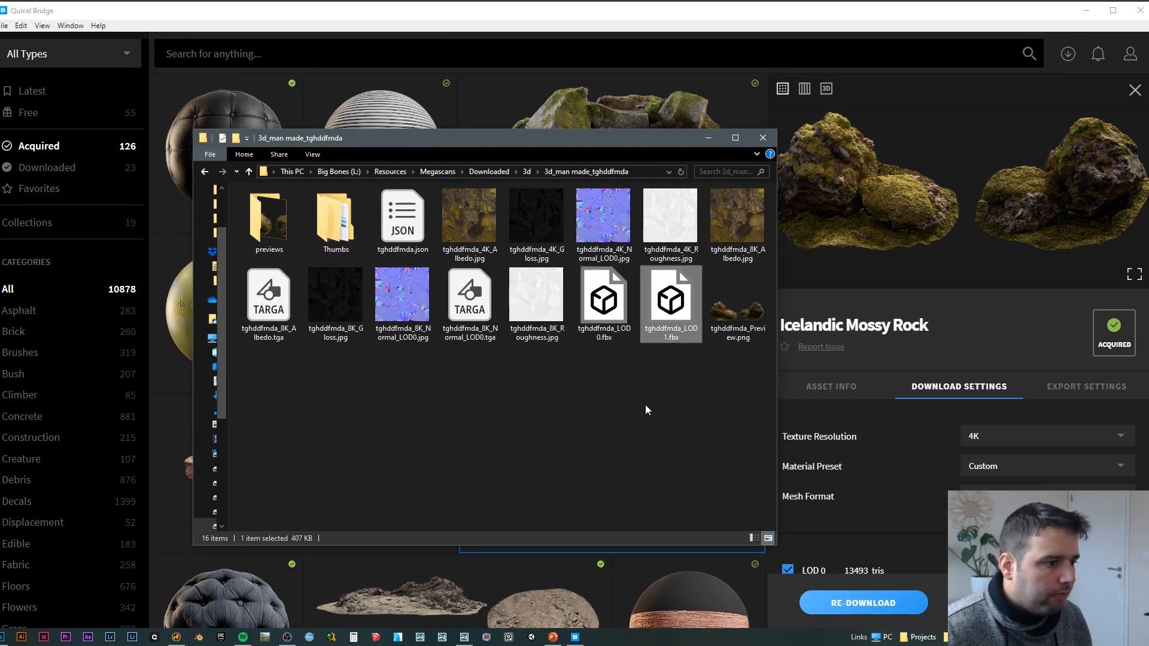
{"action": "left_click", "coordinate": [637, 418]}
{"action": "left_click_drag", "start_coordinate": [484, 143], "coordinate": [515, 134]}
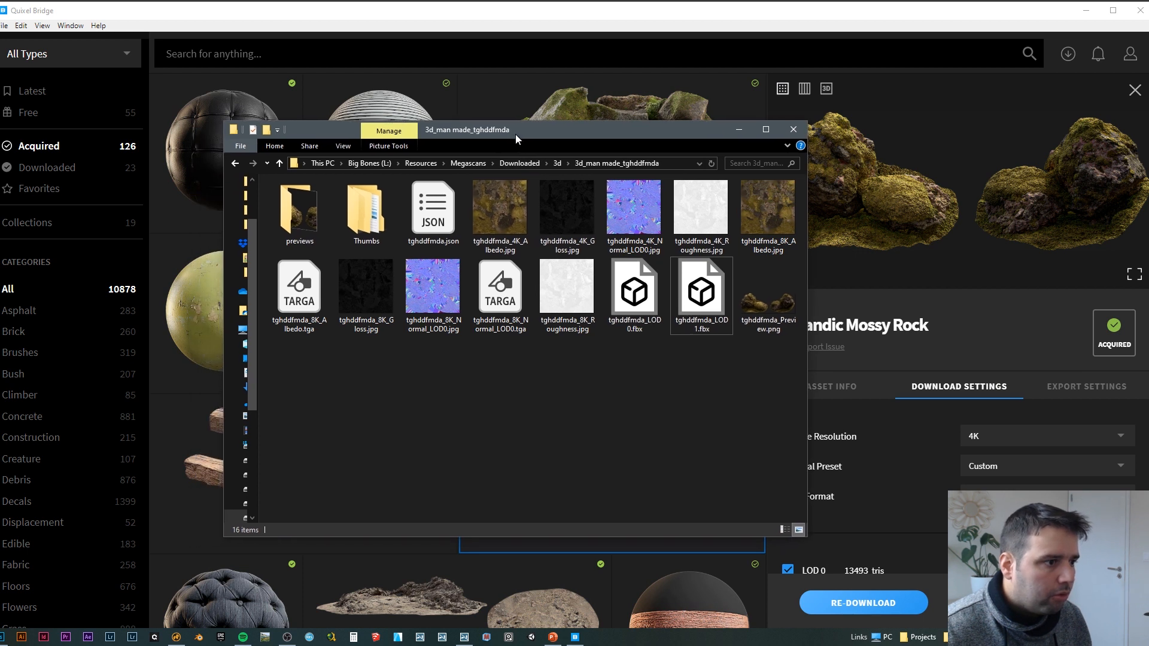
Step: Select the rock's 4K Albedo, Gloss, Normal_LOD0 and Roughness JPG maps
{"action": "left_click", "coordinate": [560, 218]}
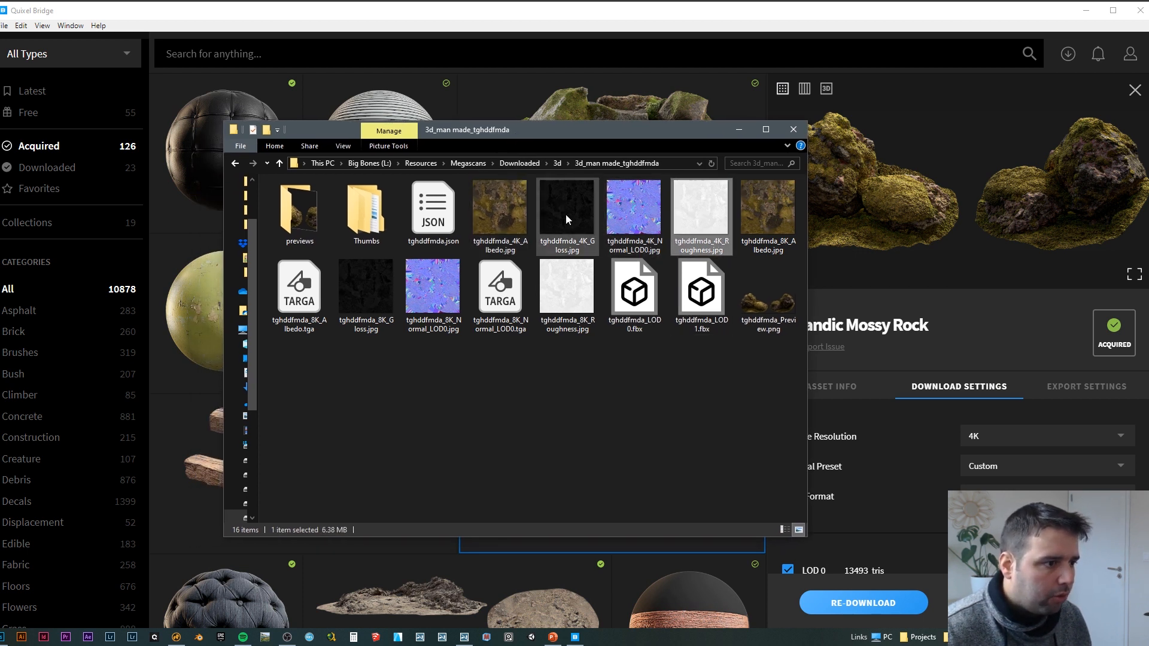
{"action": "left_click", "coordinate": [497, 203]}
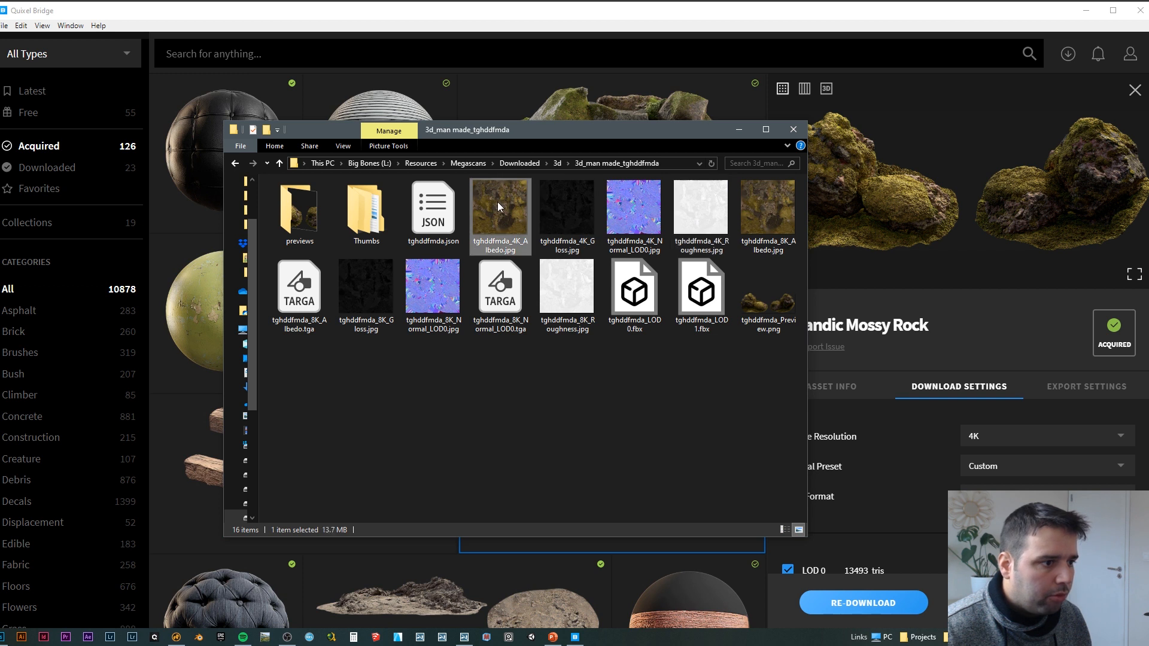
{"action": "left_click", "coordinate": [576, 217], "text": "ctrl"}
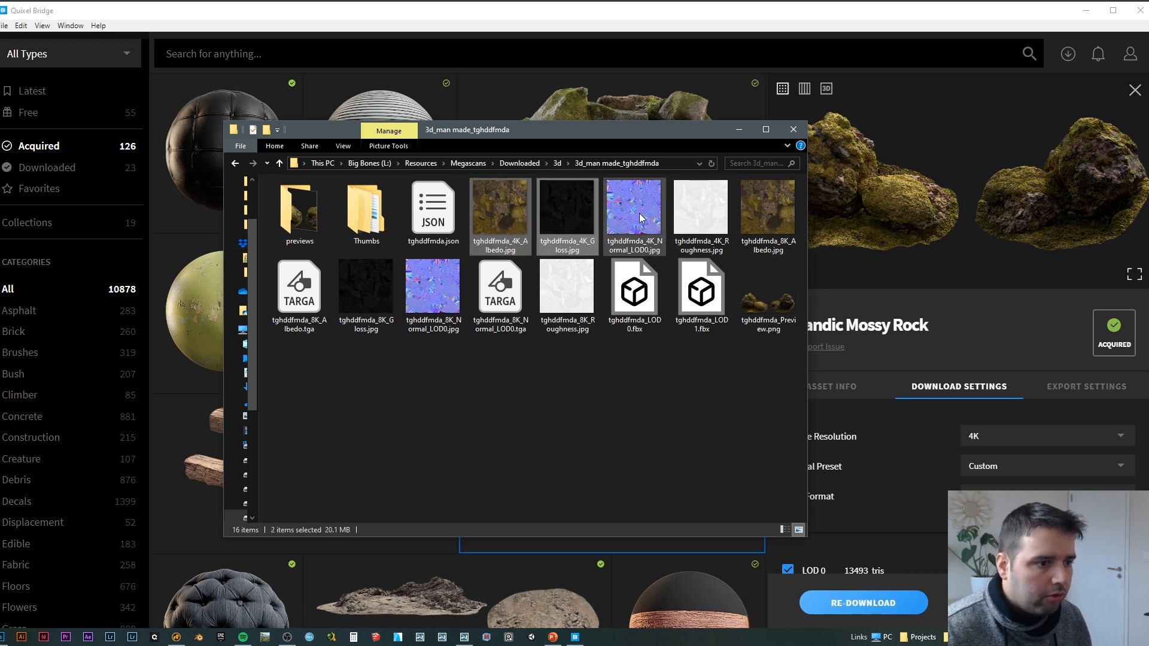
{"action": "left_click", "coordinate": [687, 210], "text": "ctrl"}
Step: Switch to Photoshop, close all the leather documents and open the four selected 4K rock maps from the folder
{"action": "left_click", "coordinate": [4, 637]}
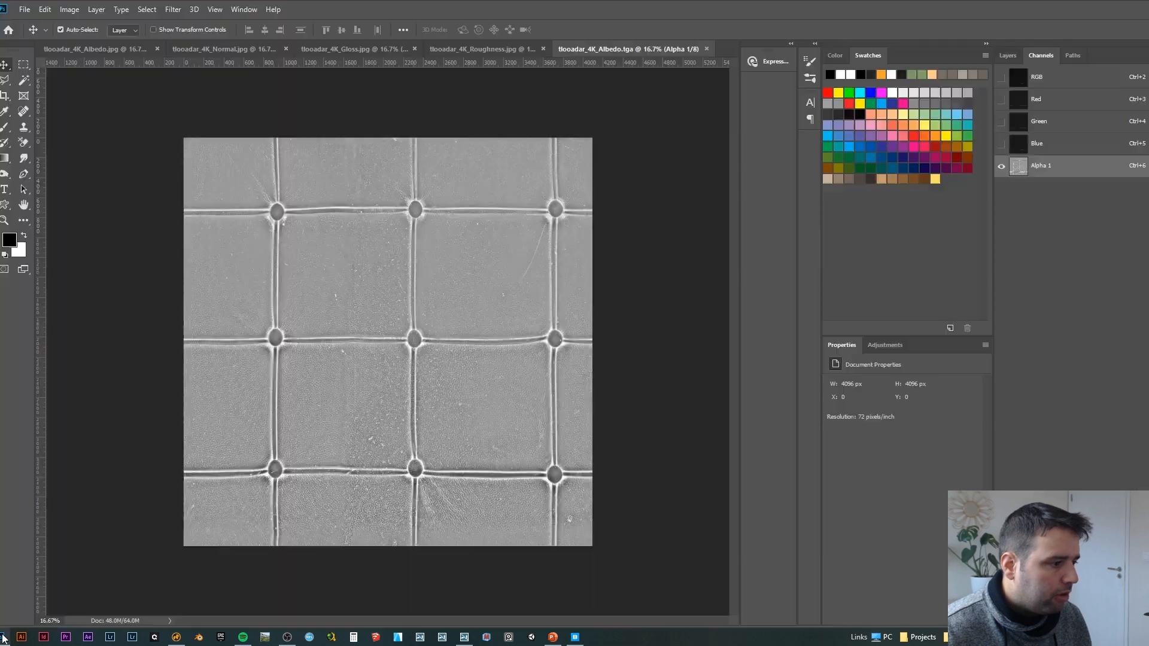
{"action": "right_click", "coordinate": [472, 46]}
{"action": "left_click", "coordinate": [506, 81]}
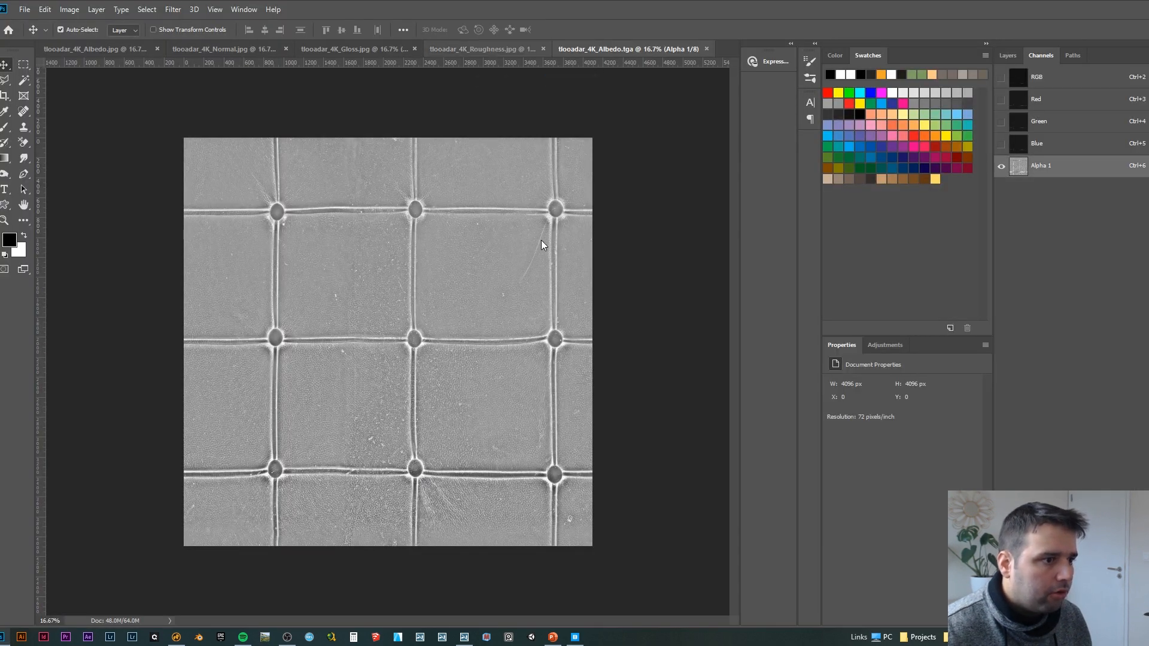
{"action": "left_click", "coordinate": [572, 238]}
{"action": "left_click", "coordinate": [572, 238]}
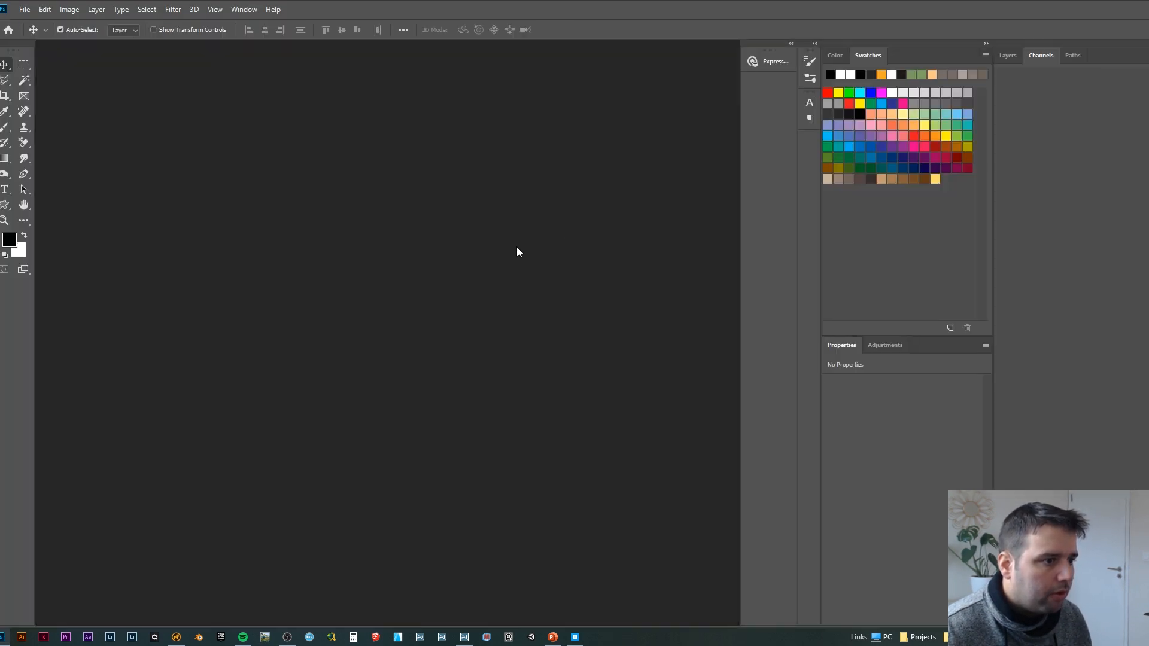
{"action": "key", "text": "alt+Tab"}
{"action": "left_click_drag", "start_coordinate": [501, 217], "coordinate": [307, 64]}
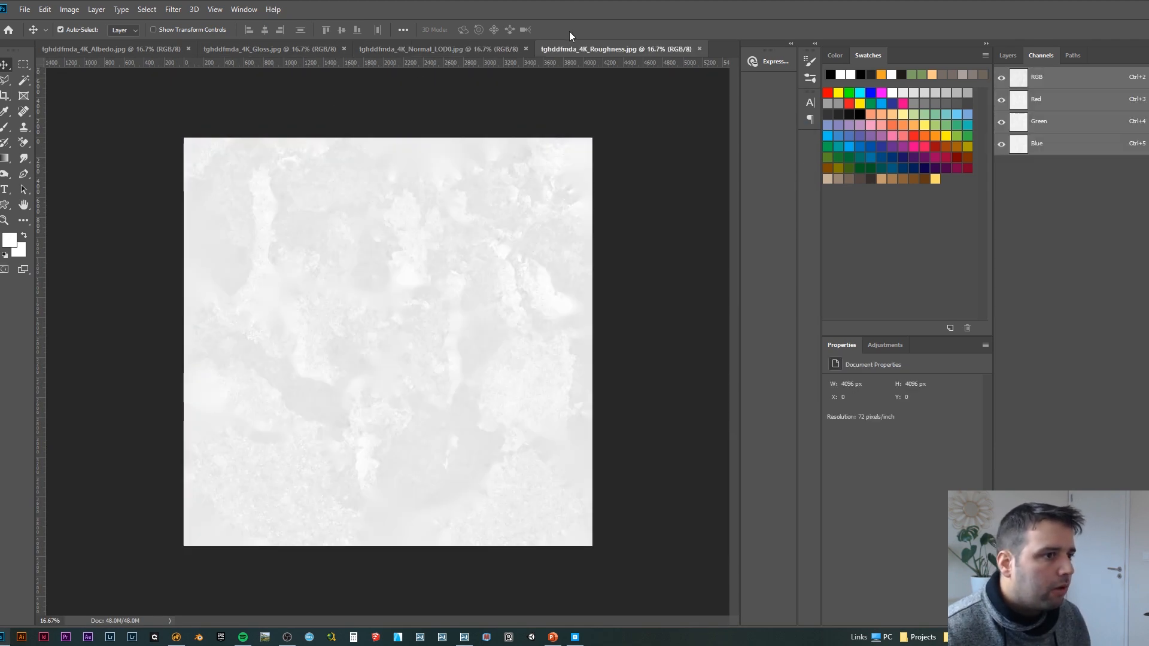
Step: Paste the roughness map into a new alpha channel of the 4K albedo map, restore the RGB view and close the roughness document
{"action": "left_click", "coordinate": [149, 49]}
{"action": "left_click", "coordinate": [1123, 619]}
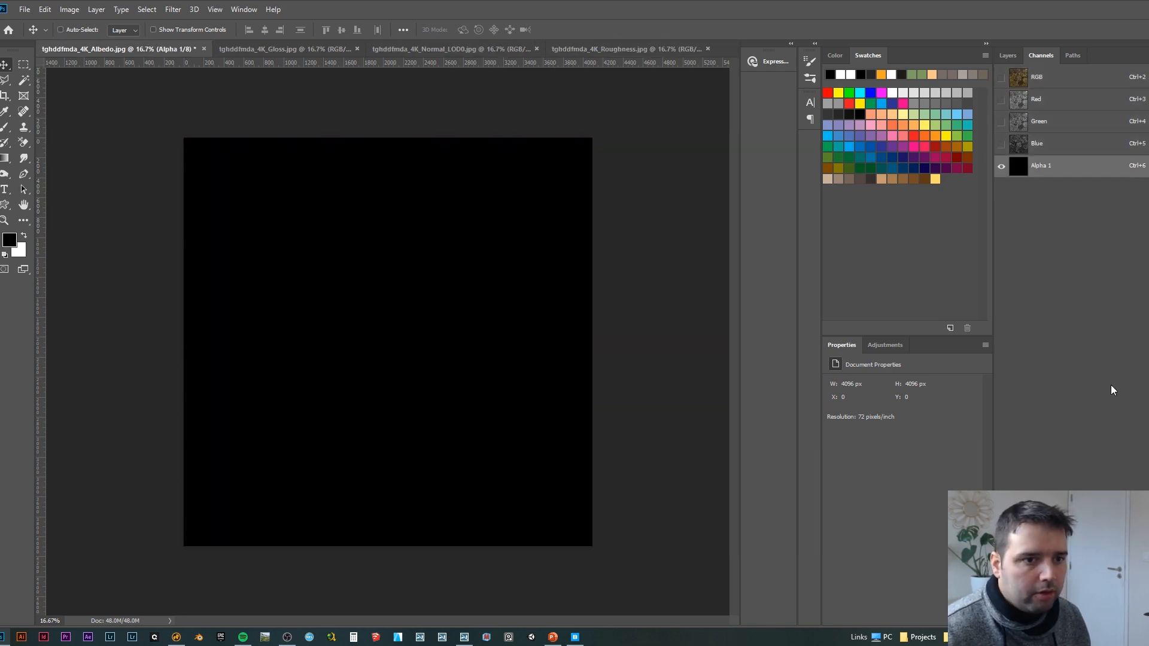
{"action": "key", "text": "ctrl+v"}
{"action": "left_click", "coordinate": [1040, 78]}
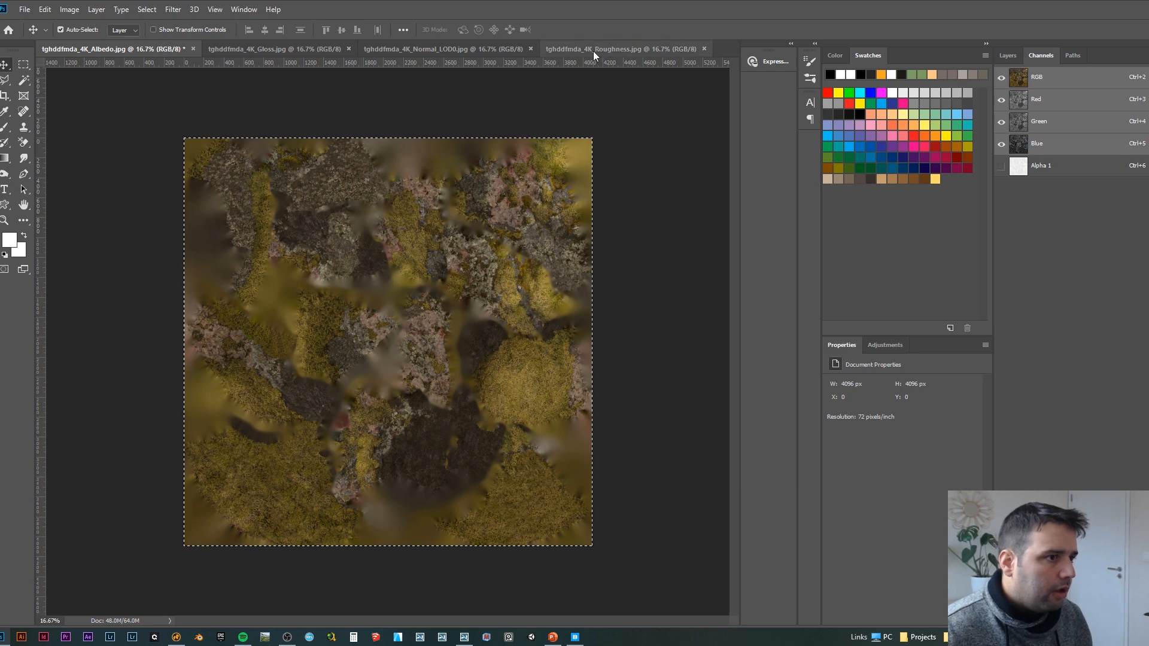
{"action": "left_click", "coordinate": [703, 49]}
Step: Copy the gloss map into a new alpha channel of the 4K Normal_LOD0 map, restore the RGB view and close the gloss document
{"action": "left_click", "coordinate": [426, 52]}
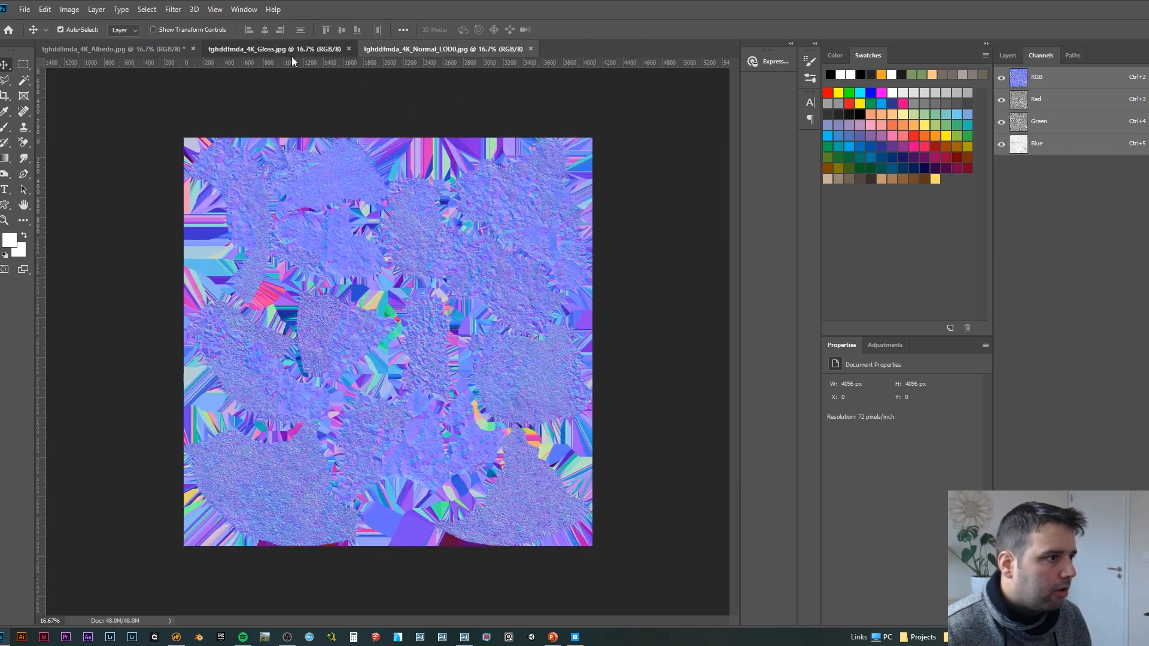
{"action": "left_click", "coordinate": [293, 54]}
{"action": "left_click", "coordinate": [401, 48]}
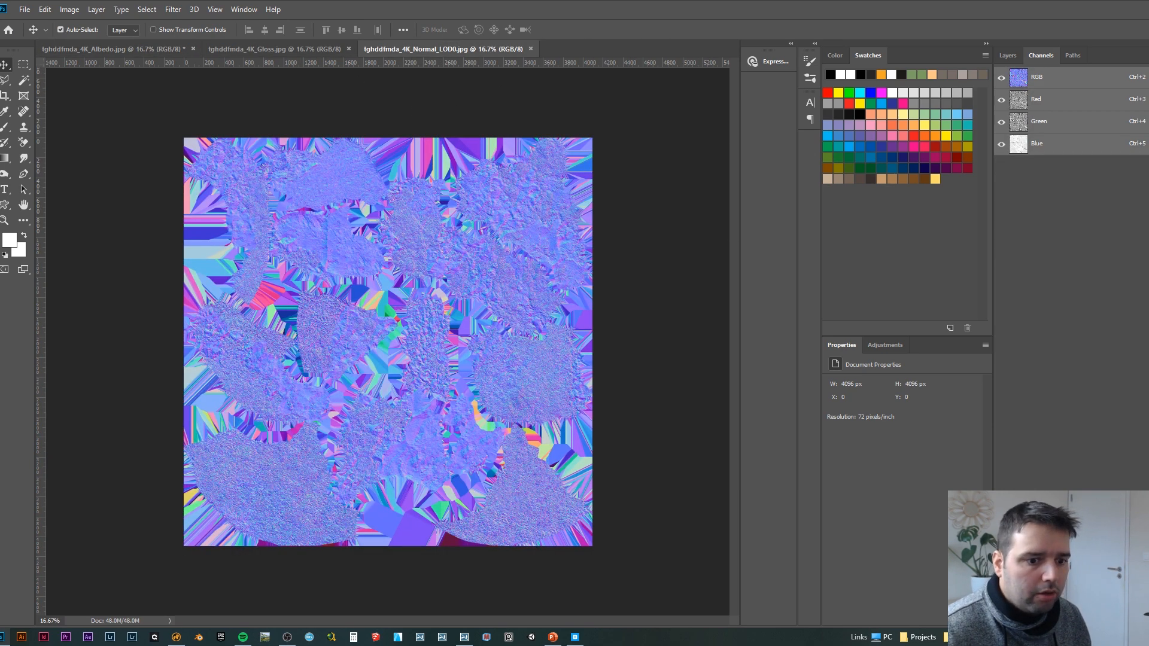
{"action": "left_click", "coordinate": [1123, 620]}
{"action": "key", "text": "ctrl+v"}
{"action": "left_click", "coordinate": [1040, 79]}
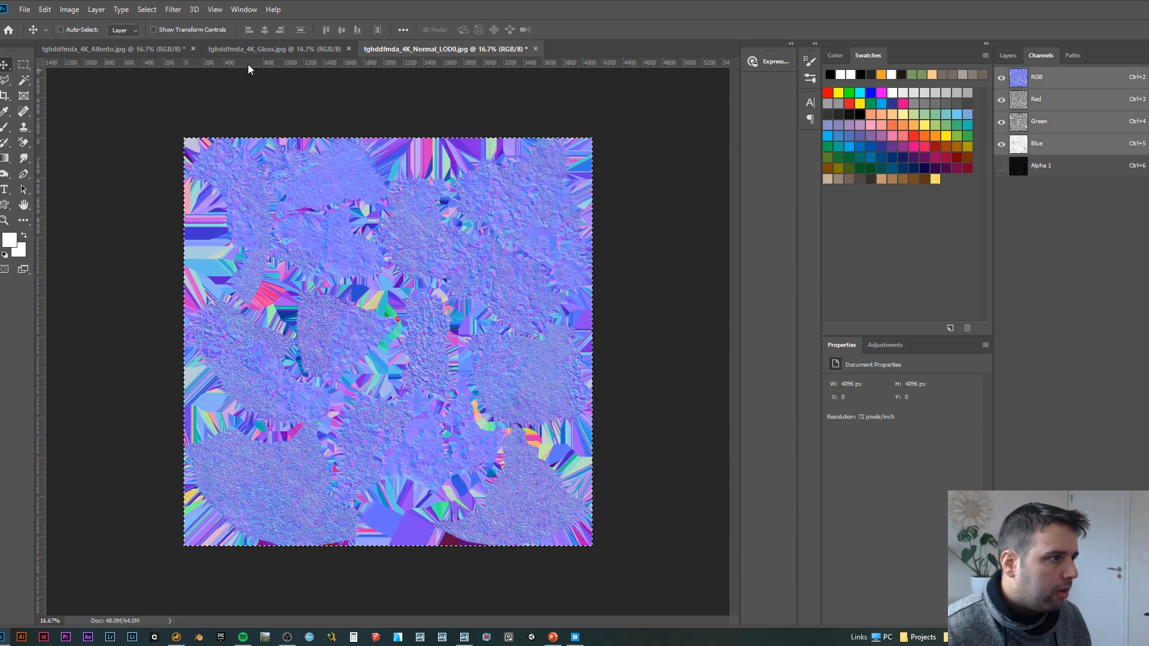
{"action": "left_click", "coordinate": [349, 50]}
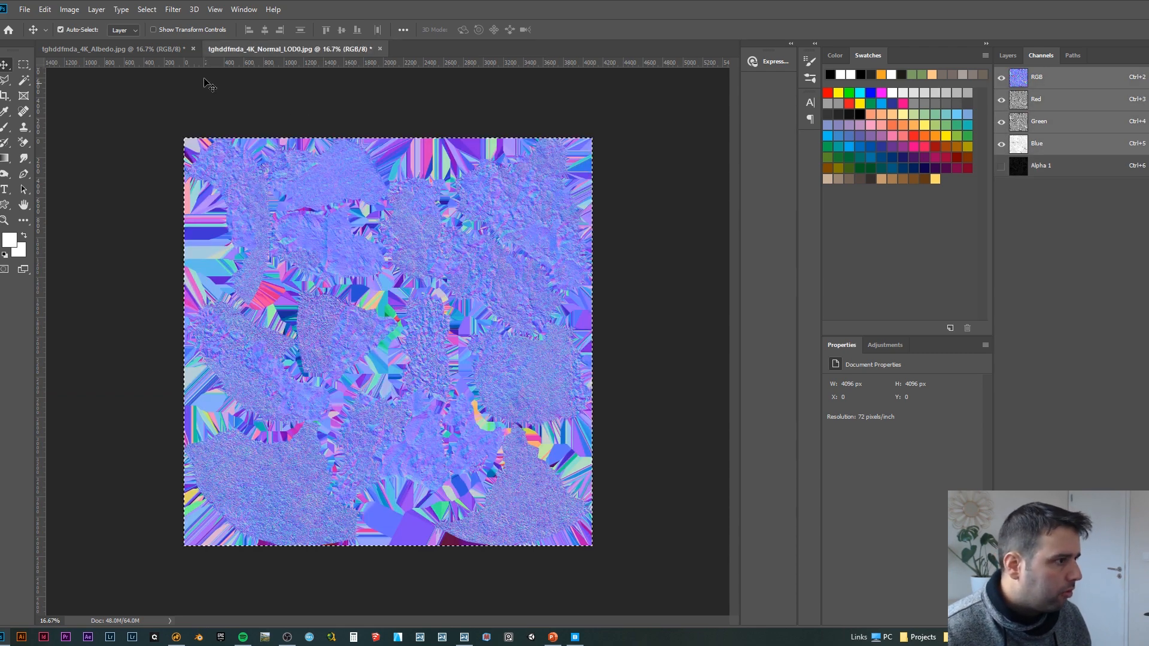
Step: Save the albedo map with its alpha channel as the 32 bits/pixel Targa file tghddfmda_4K_Albedo.tga
{"action": "left_click", "coordinate": [168, 51]}
{"action": "key", "text": "ctrl+shift+s"}
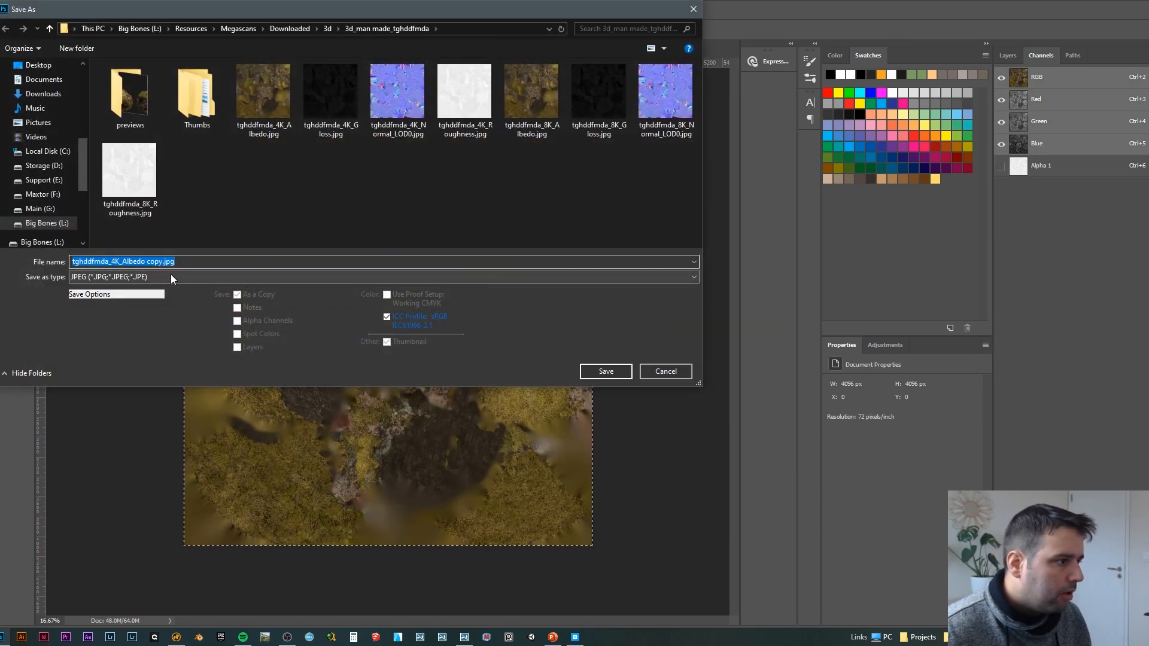
{"action": "left_click", "coordinate": [171, 279]}
{"action": "left_click", "coordinate": [114, 468]}
{"action": "left_click", "coordinate": [203, 262]}
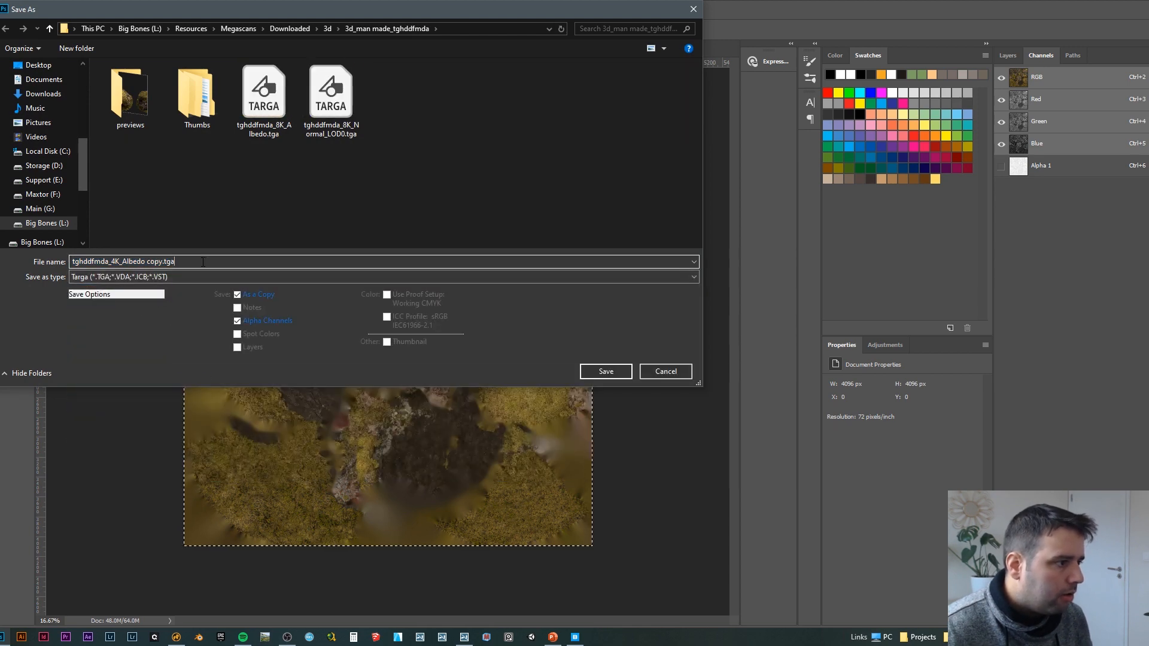
{"action": "key", "text": "BackSpace"}
{"action": "key", "text": "Return"}
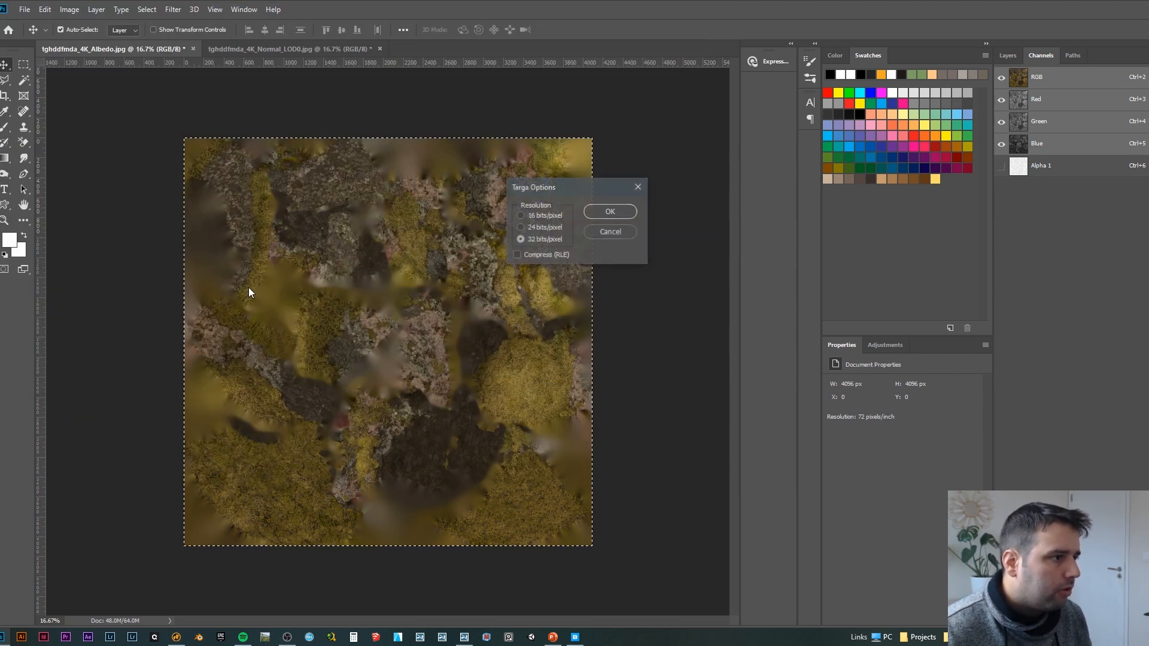
{"action": "key", "text": "Return"}
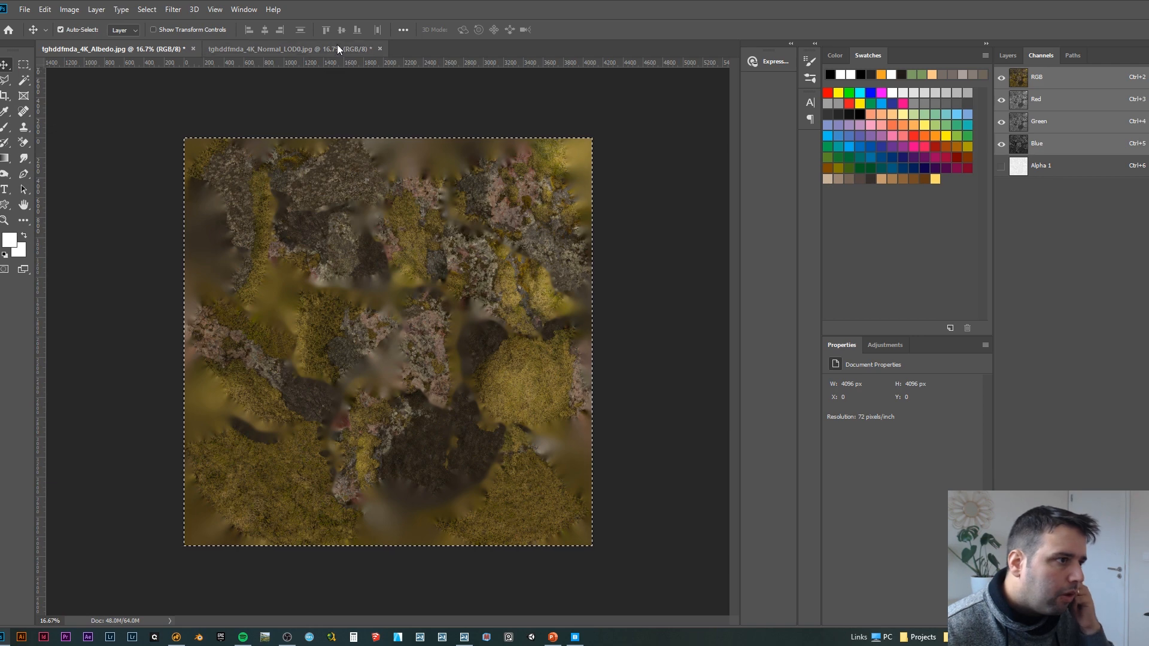
Step: Save the normal map with its alpha channel as the Targa file tghddfmda_4K_Normal_LOD0.tga
{"action": "left_click", "coordinate": [336, 47]}
{"action": "key", "text": "ctrl+shift+s"}
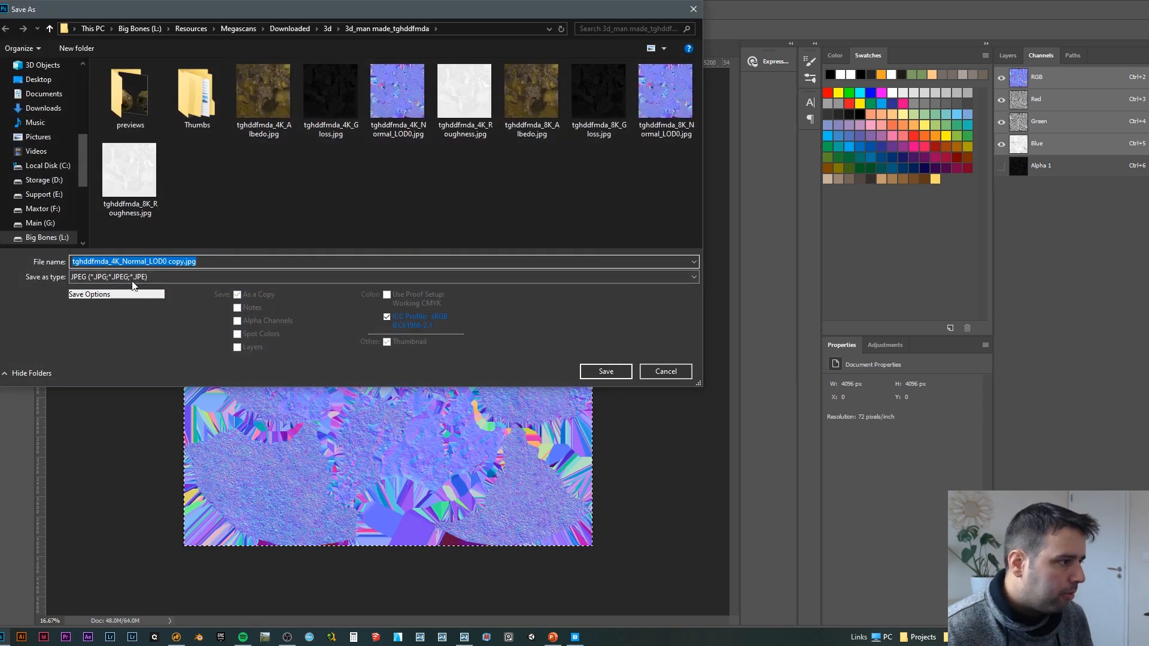
{"action": "left_click", "coordinate": [151, 277]}
{"action": "left_click", "coordinate": [106, 468]}
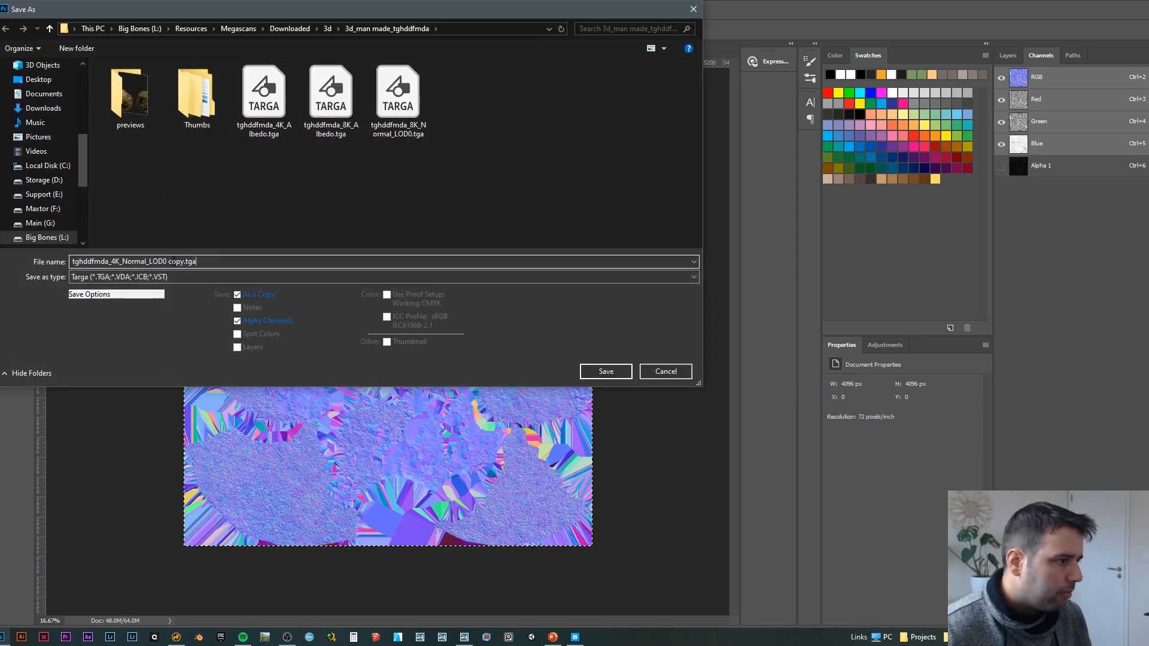
{"action": "type", "text": "tghddfmda_4K_Normal_LOD0"}
{"action": "key", "text": "Return"}
{"action": "key", "text": "Return"}
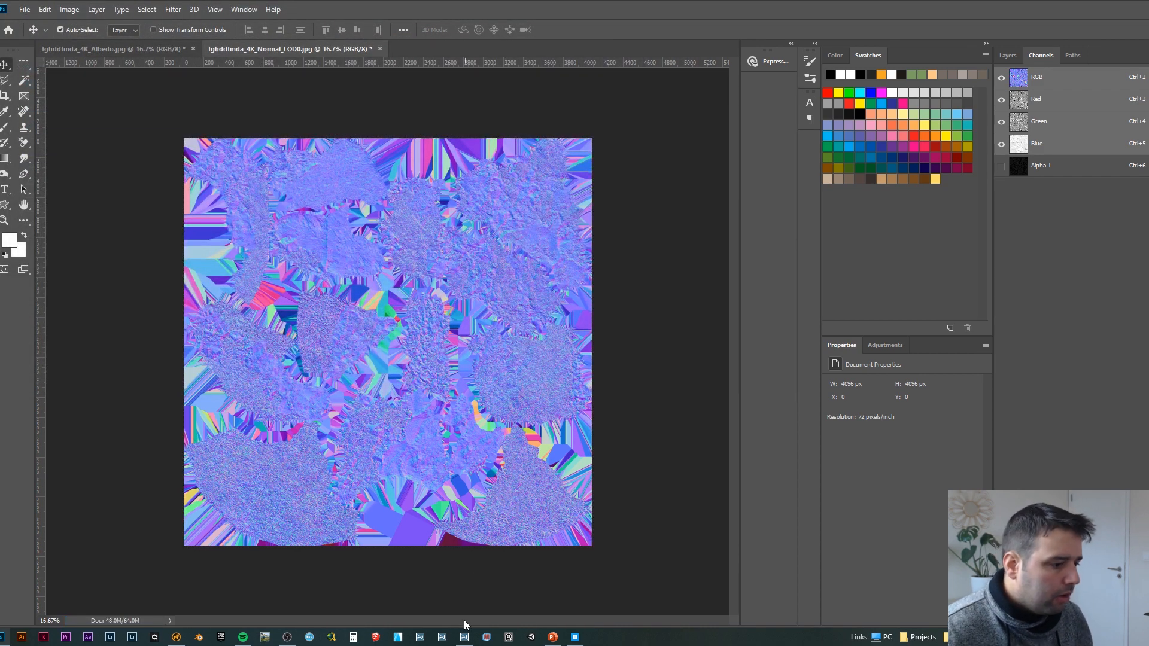
Step: Switch to Lumion and choose tghddfmda_LOD0.fbx from the 3d_man made_tghddfmda folder as a new model to import
{"action": "left_click", "coordinate": [131, 636]}
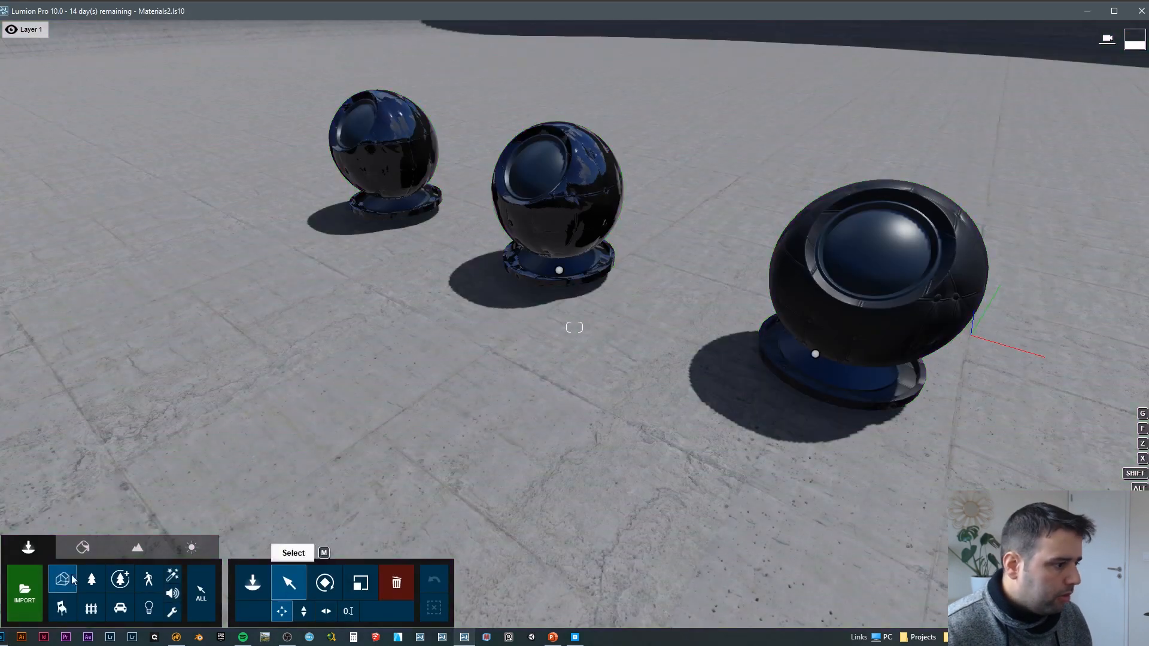
{"action": "left_click", "coordinate": [27, 582]}
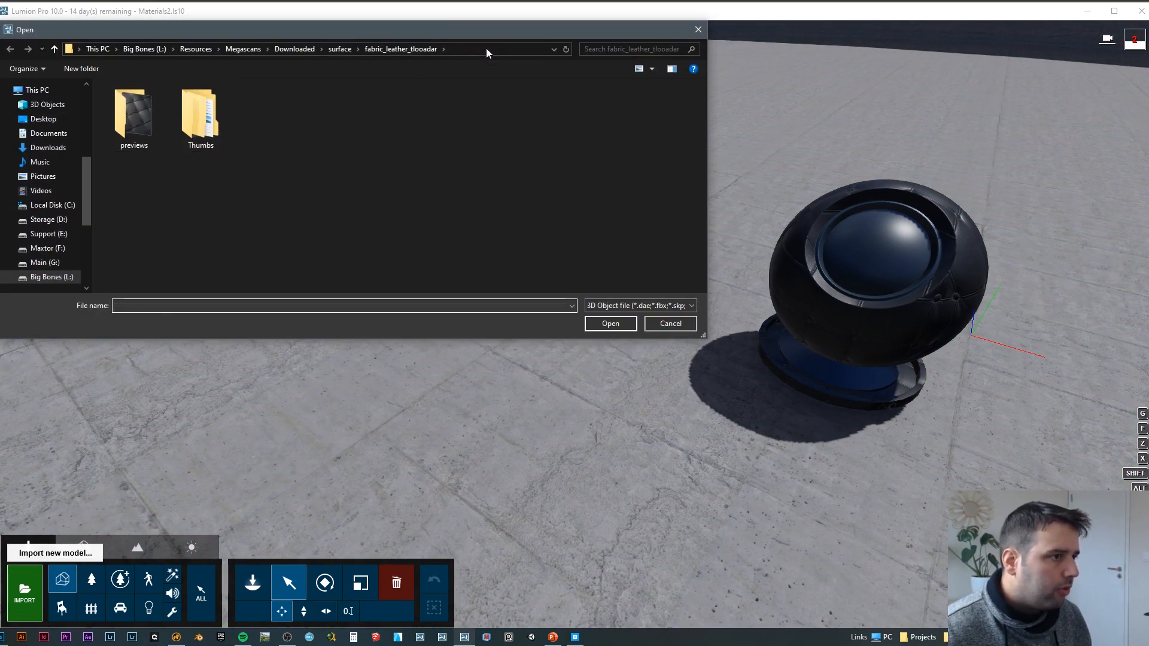
{"action": "left_click", "coordinate": [296, 49]}
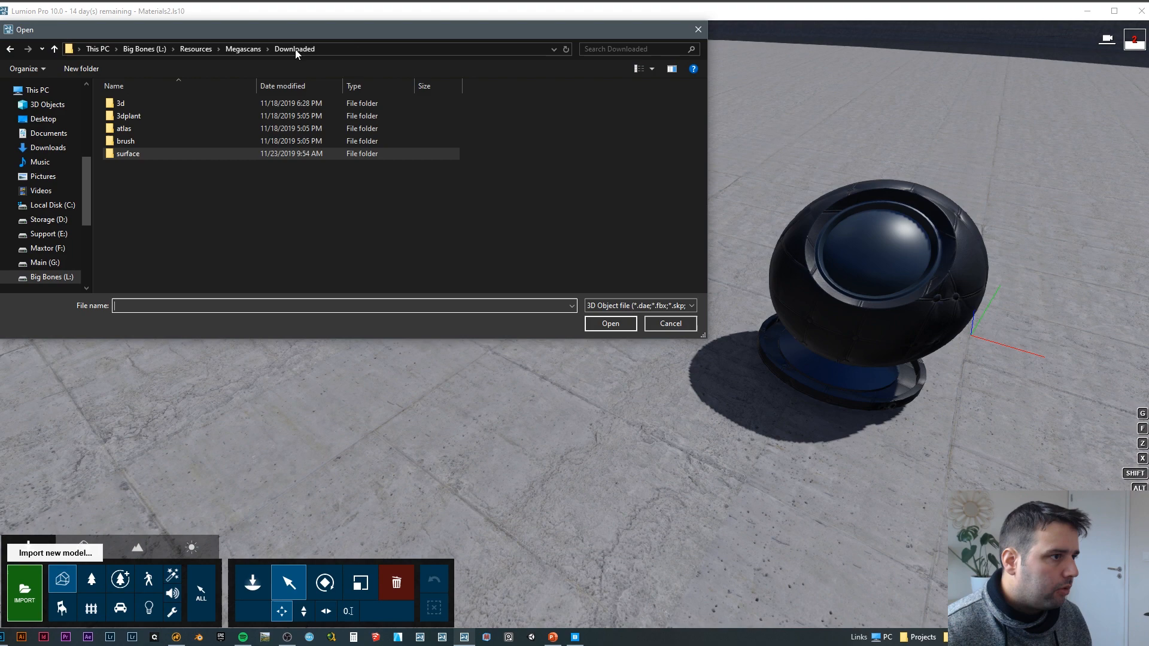
{"action": "double_click", "coordinate": [155, 100]}
{"action": "double_click", "coordinate": [171, 104]}
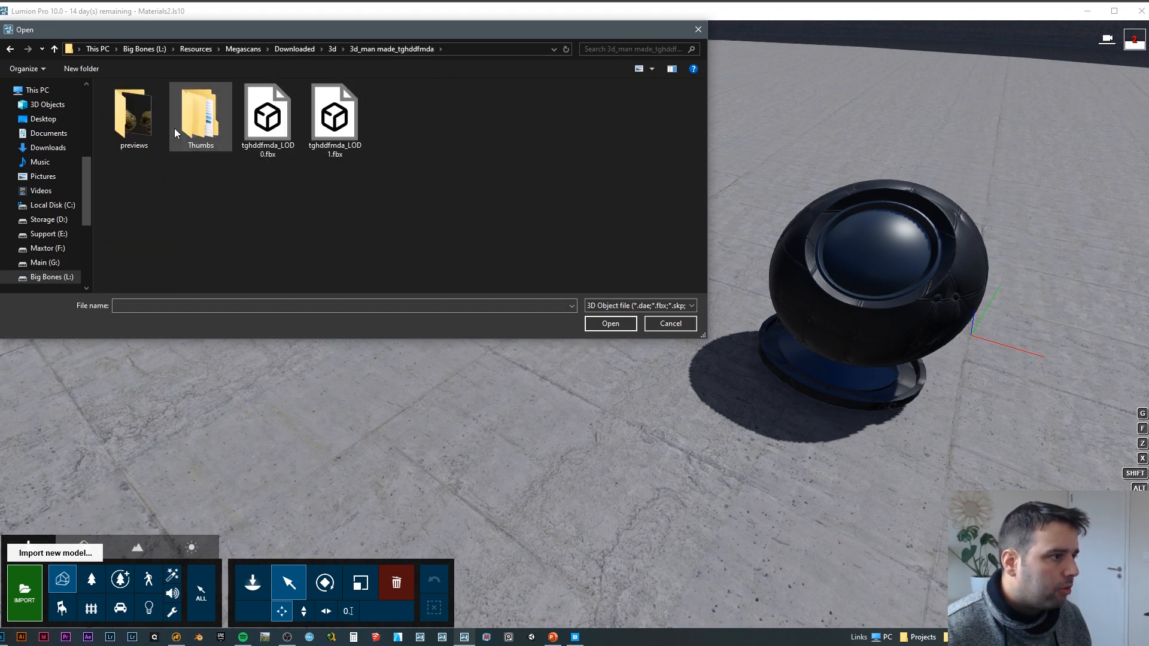
{"action": "left_click", "coordinate": [276, 114]}
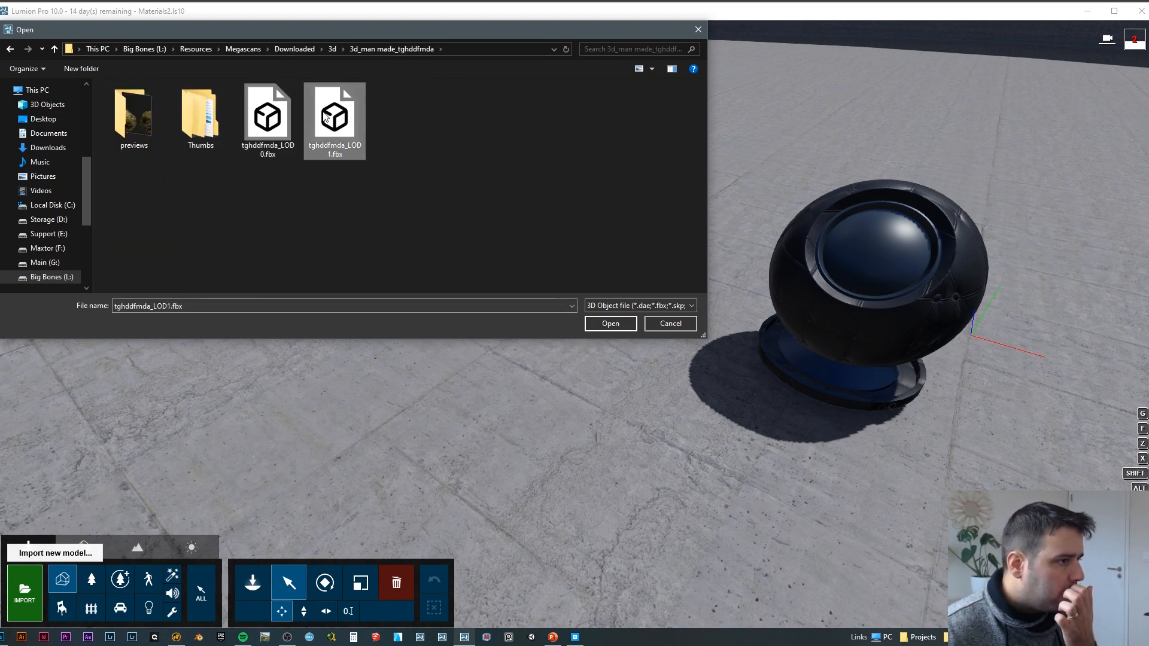
{"action": "double_click", "coordinate": [275, 111]}
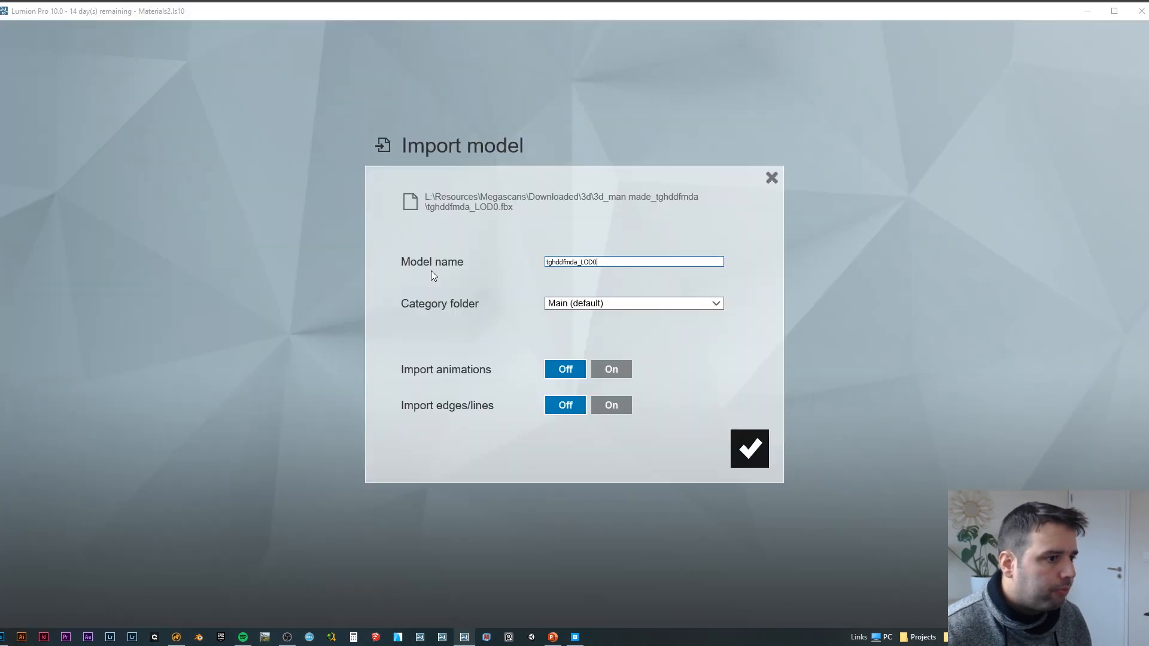
Step: Set the imported model's category folder to Megascans
{"action": "left_click", "coordinate": [654, 307]}
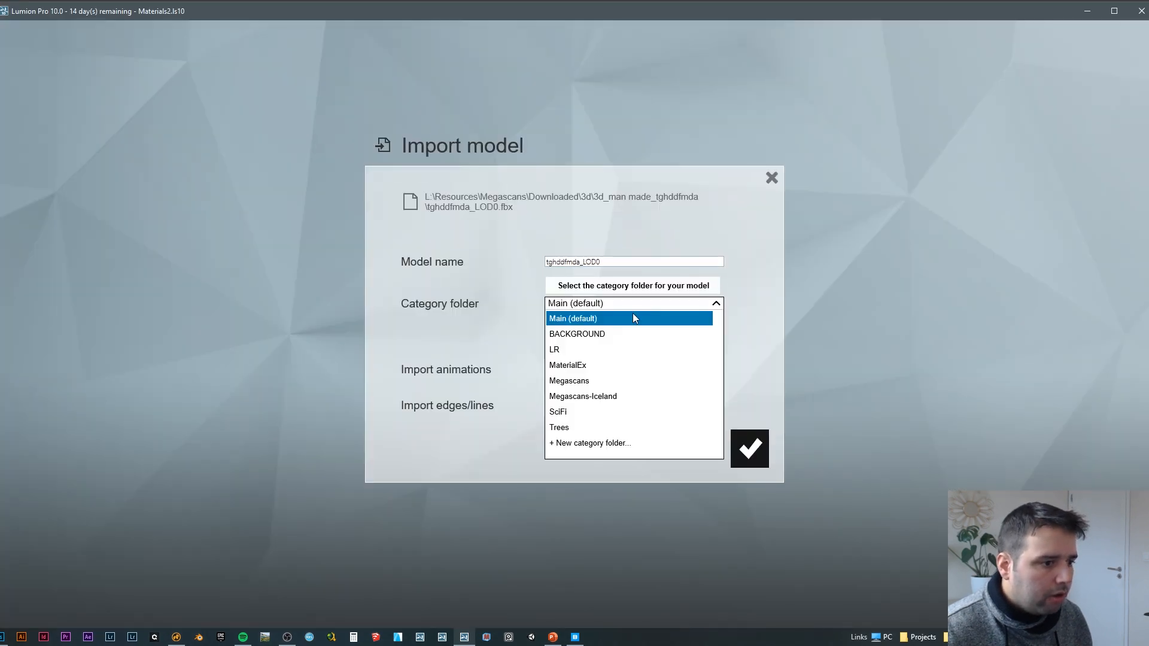
{"action": "left_click", "coordinate": [577, 379]}
{"action": "left_click", "coordinate": [580, 304]}
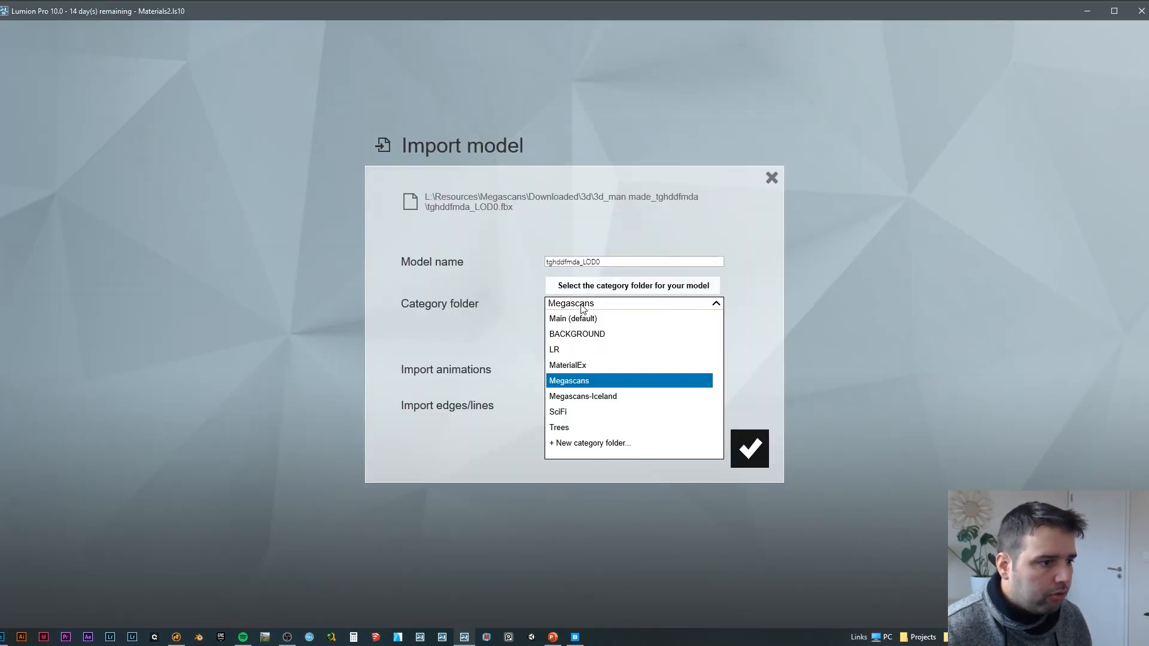
{"action": "left_click", "coordinate": [508, 296]}
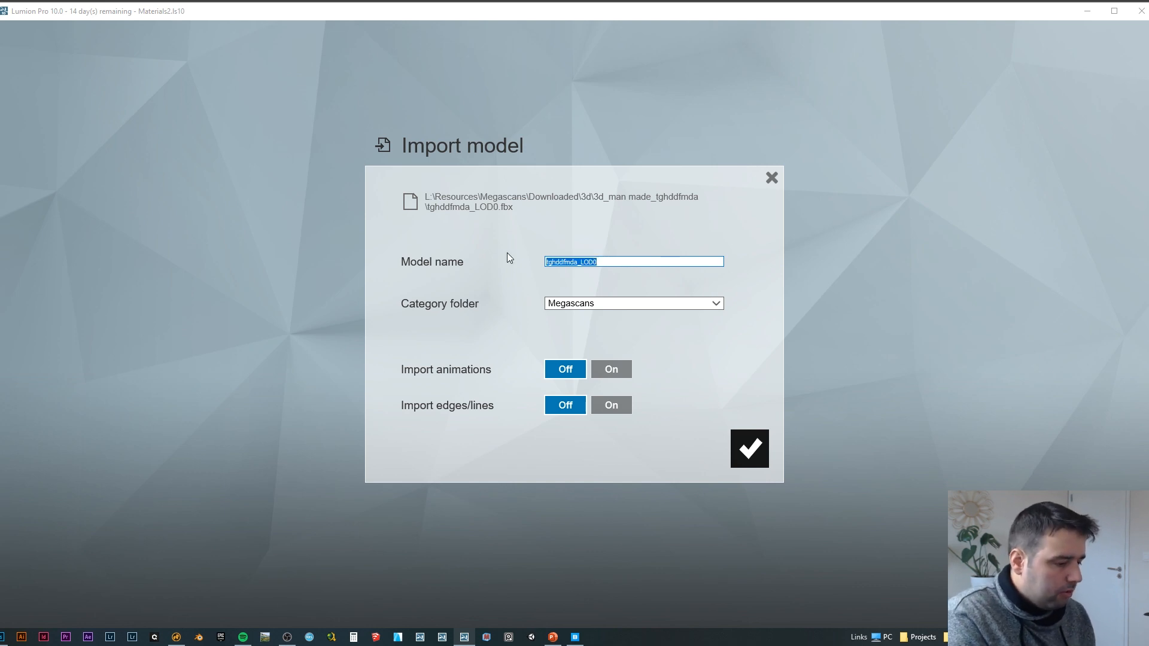
Step: Check the asset's name in Quixel Bridge, name the model Icelandic Mossy Rock and complete the import
{"action": "left_click", "coordinate": [575, 636]}
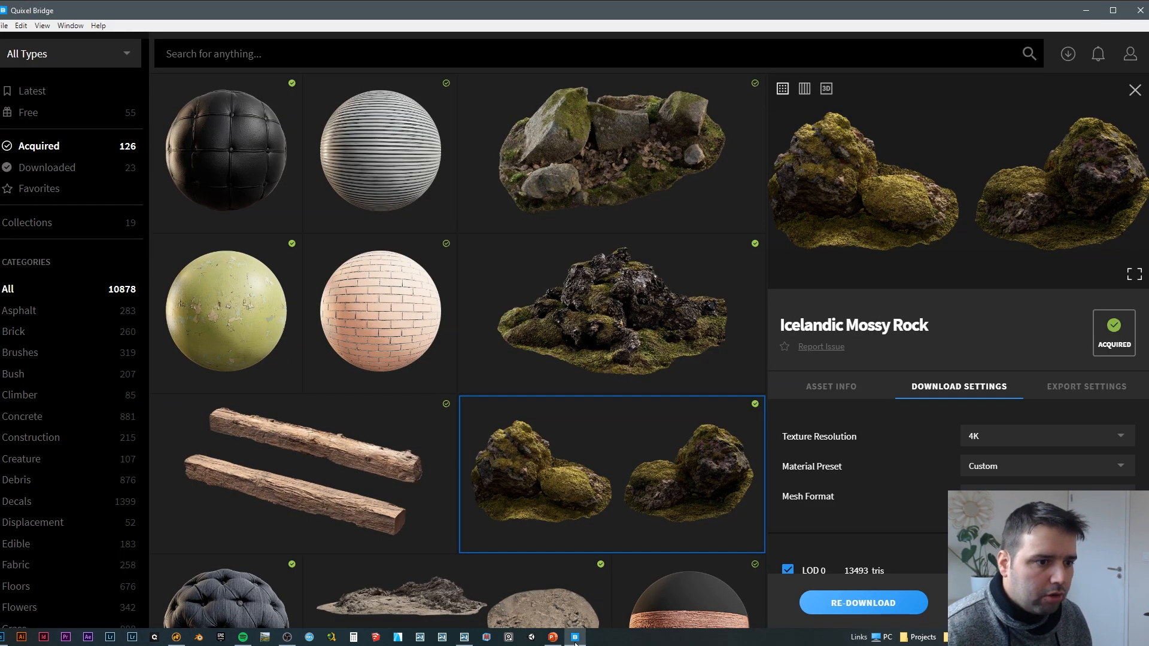
{"action": "left_click", "coordinate": [575, 642]}
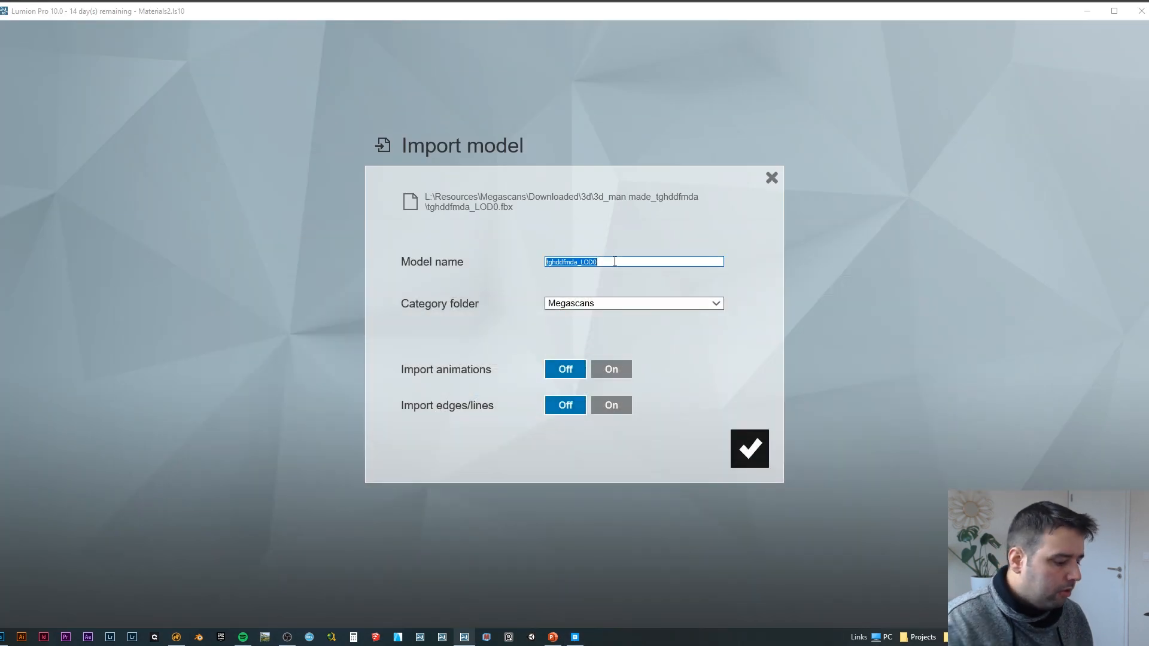
{"action": "key", "text": "BackSpace"}
{"action": "type", "text": "Icelandic"}
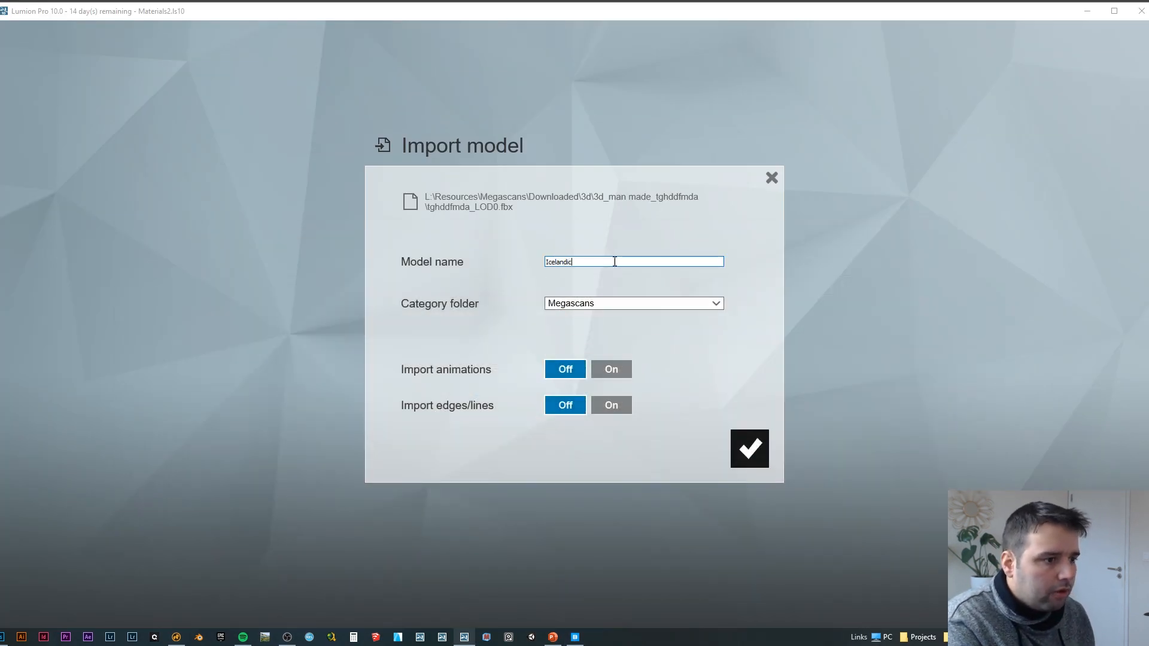
{"action": "type", "text": " Mossy"}
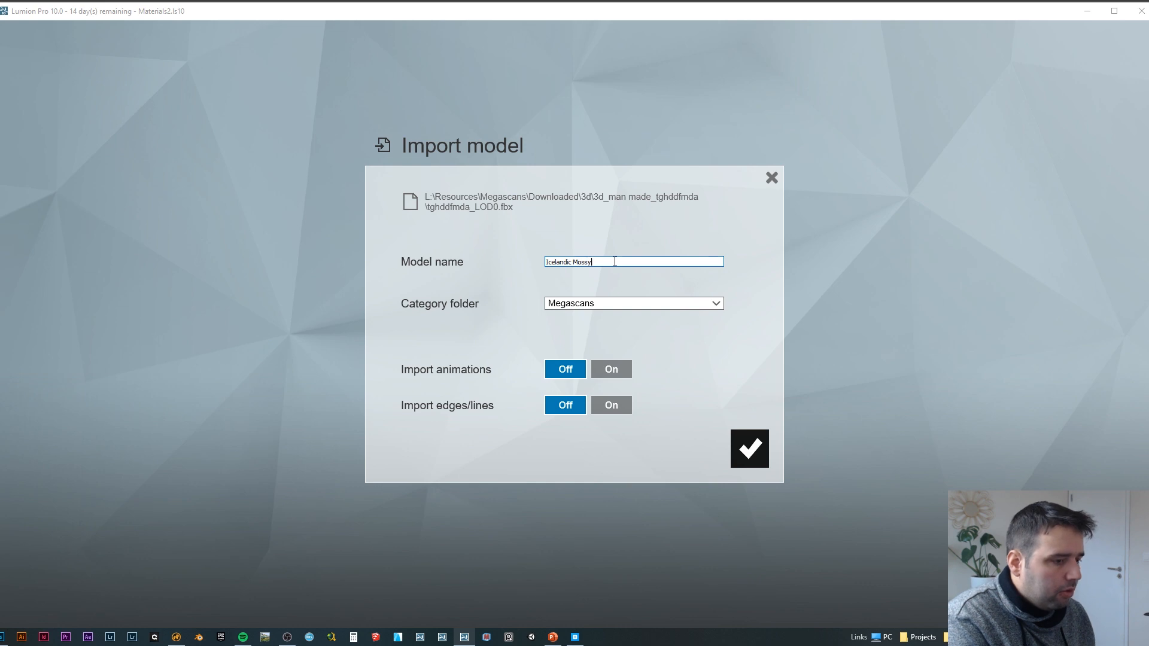
{"action": "type", "text": " Rock"}
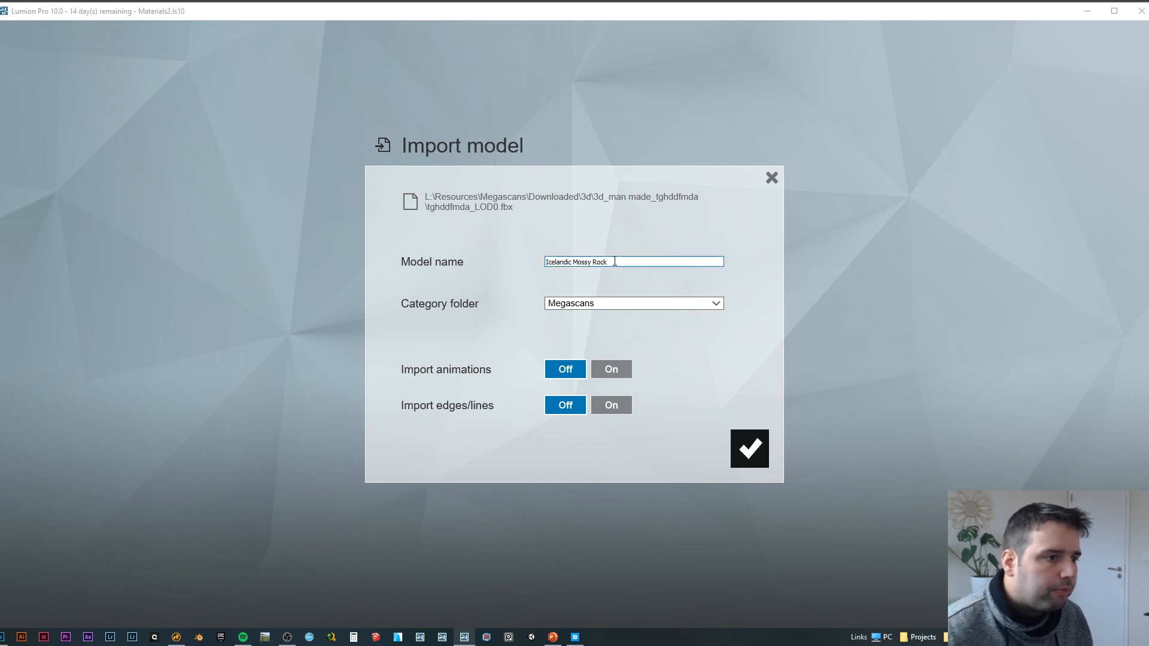
{"action": "left_click", "coordinate": [749, 448]}
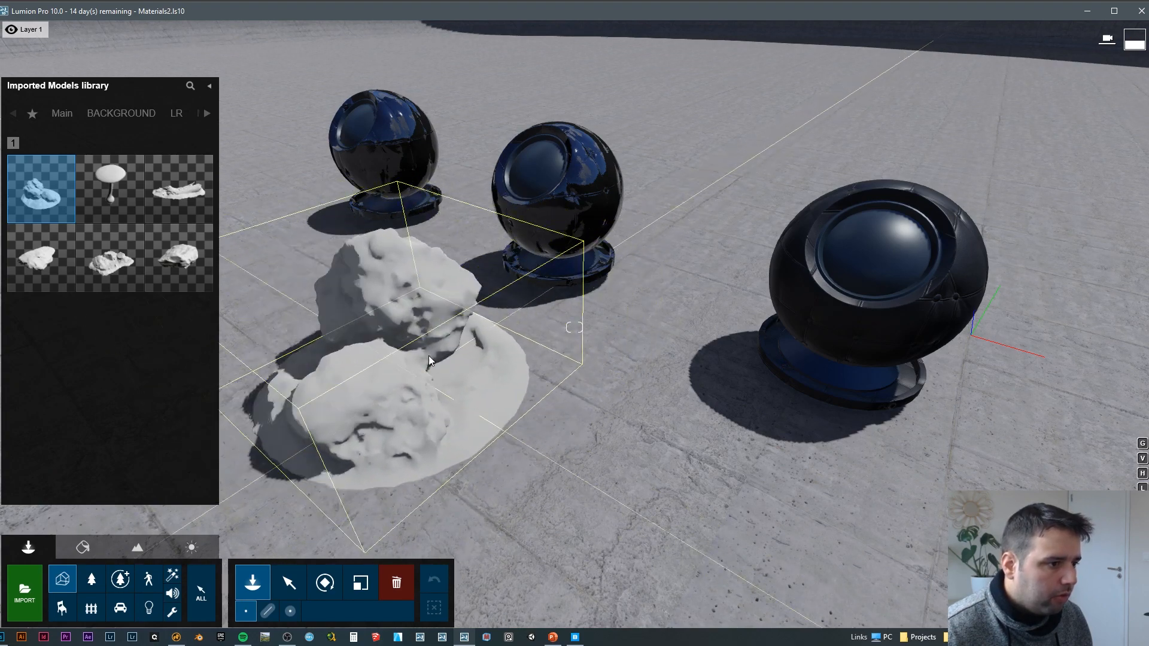
Step: Place one Icelandic Mossy Rock on the ground in front of the leather material spheres and end placement
{"action": "left_click", "coordinate": [404, 344]}
{"action": "key", "text": "Escape"}
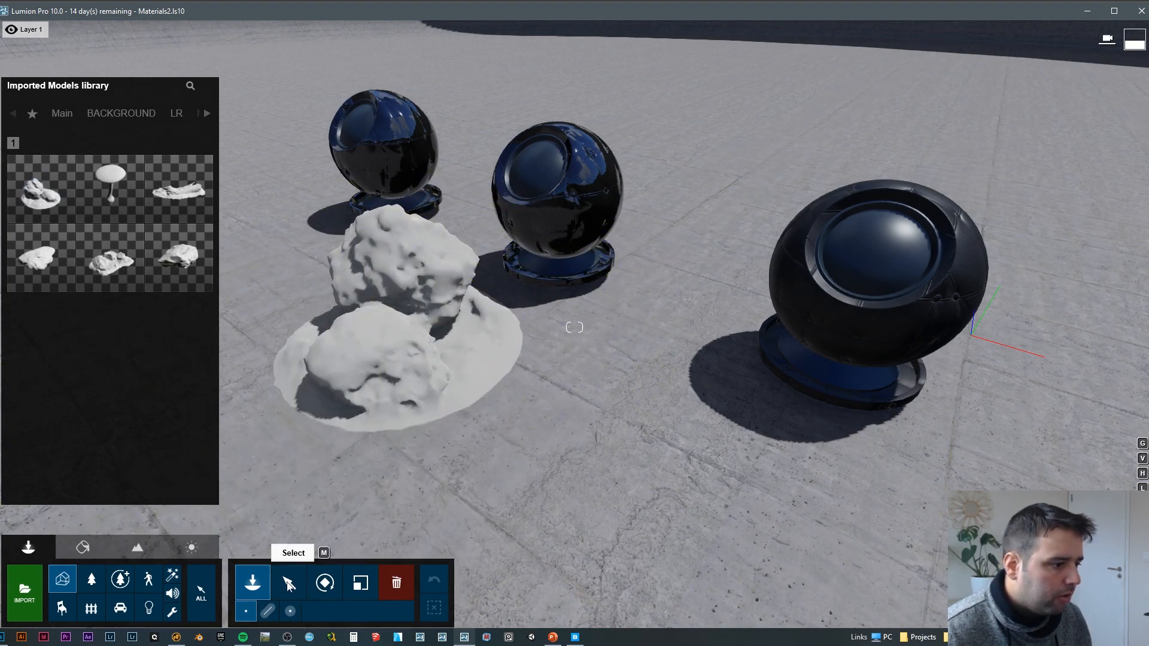
{"action": "key", "text": "a"}
{"action": "mouse_move", "coordinate": [371, 419]}
{"action": "right_mouse_down"}
{"action": "mouse_move", "coordinate": [347, 415]}
{"action": "mouse_move", "coordinate": [586, 401]}
{"action": "mouse_move", "coordinate": [688, 413]}
{"action": "mouse_move", "coordinate": [368, 416]}
{"action": "right_mouse_up"}
{"action": "key", "text": "a"}
{"action": "key", "text": "d"}
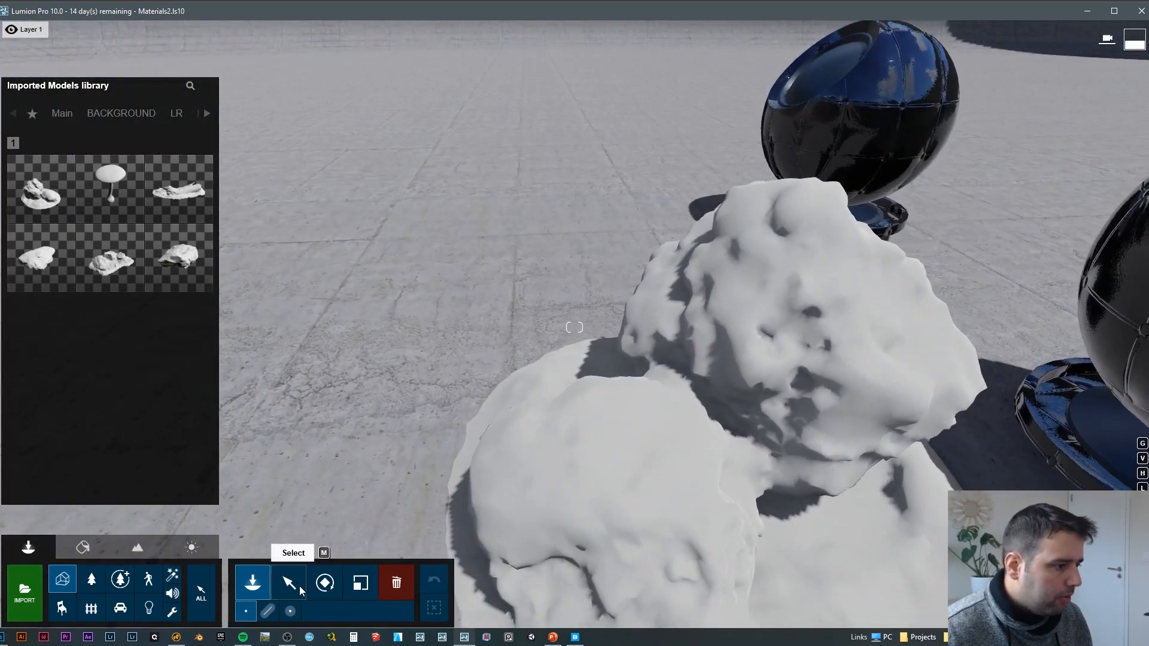
Step: Open the rock's surface in the Material Editor and assign it a Standard material
{"action": "left_click", "coordinate": [289, 583]}
{"action": "left_click", "coordinate": [82, 547]}
{"action": "left_click", "coordinate": [622, 390]}
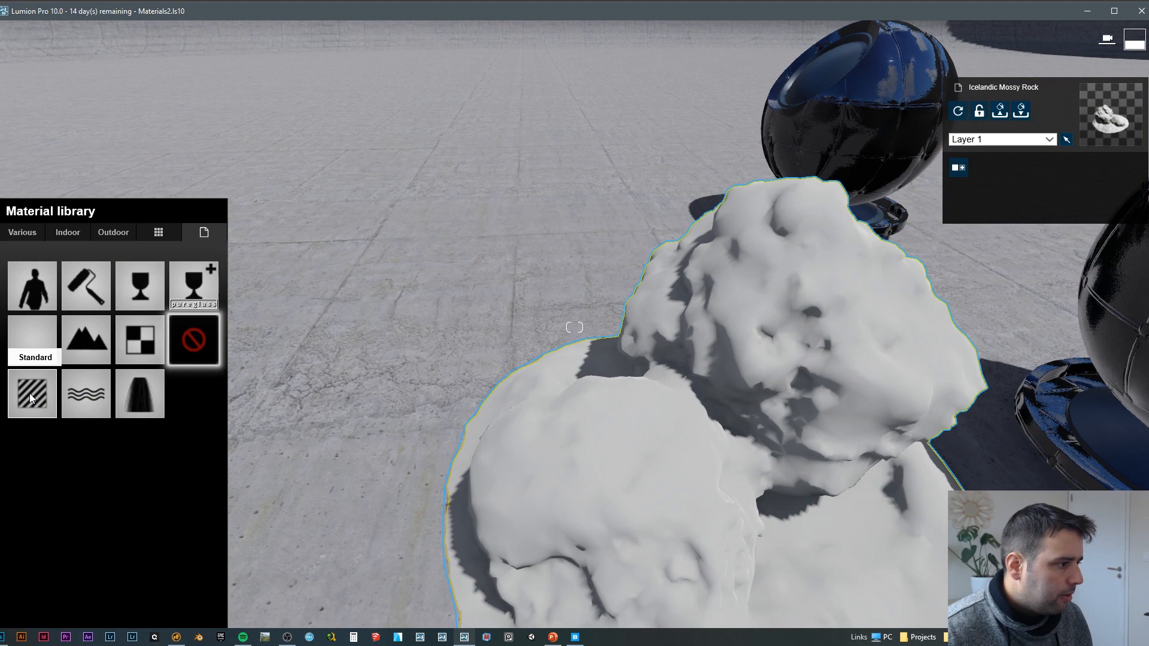
{"action": "left_click", "coordinate": [30, 393]}
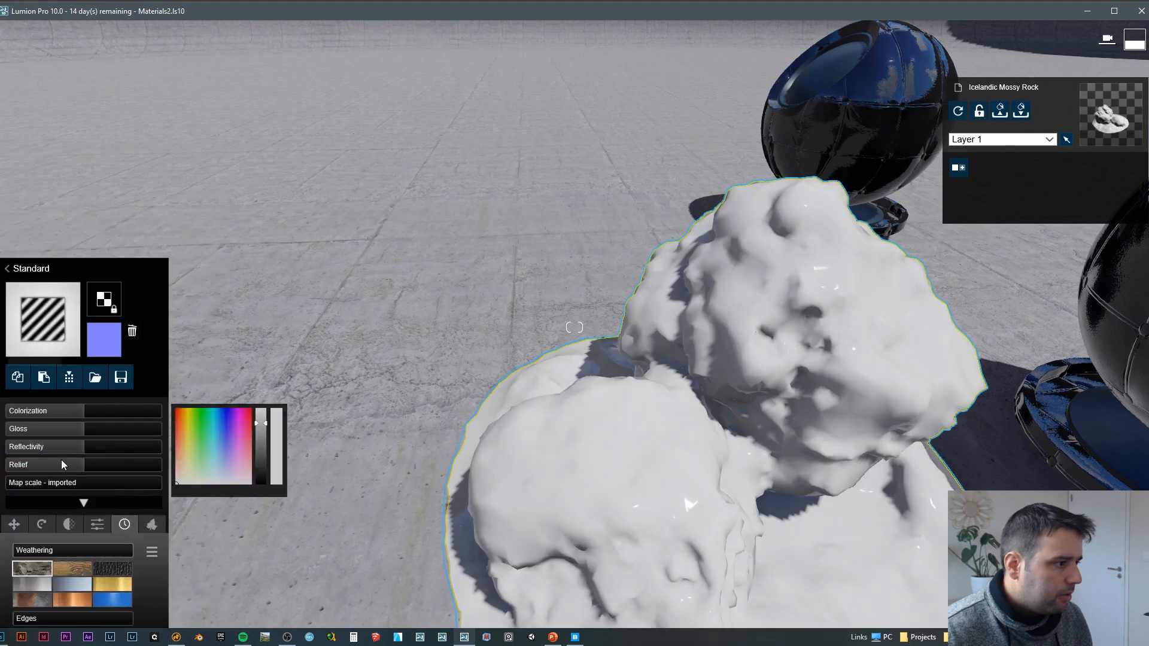
Step: Load tghddfmda_8K_Albedo.tga from the 3d_man made_tghddfmda folder as the rock material's color map
{"action": "left_click", "coordinate": [103, 300]}
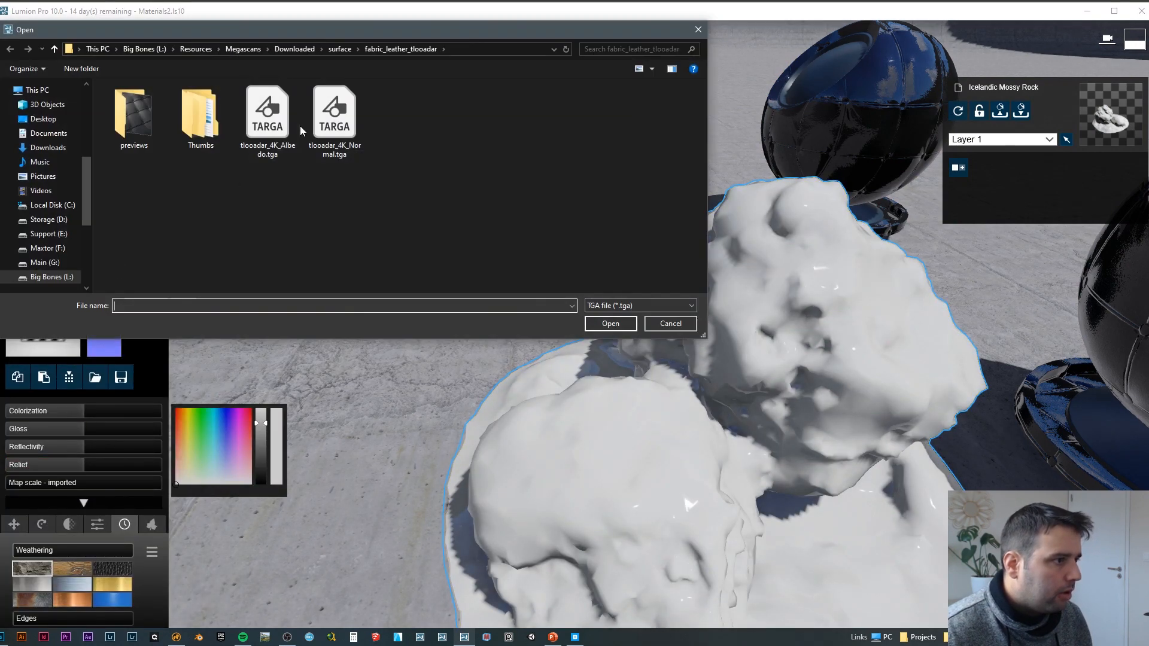
{"action": "left_click", "coordinate": [270, 120]}
{"action": "left_click", "coordinate": [304, 48]}
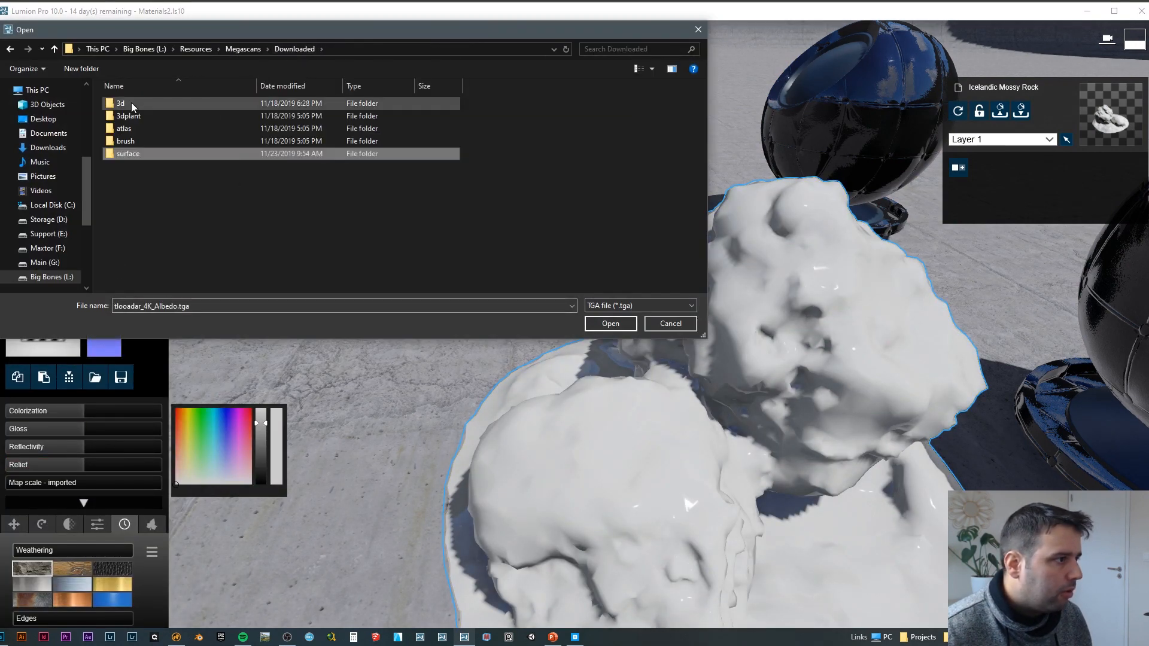
{"action": "double_click", "coordinate": [131, 102]}
{"action": "double_click", "coordinate": [178, 103]}
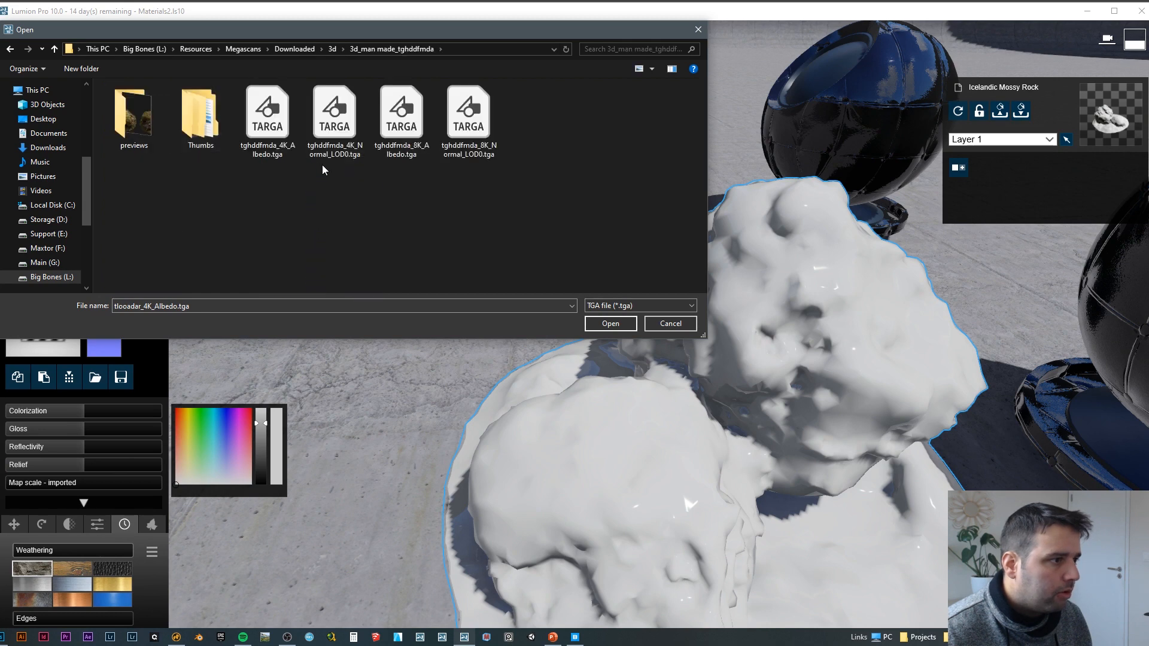
{"action": "left_click", "coordinate": [415, 105]}
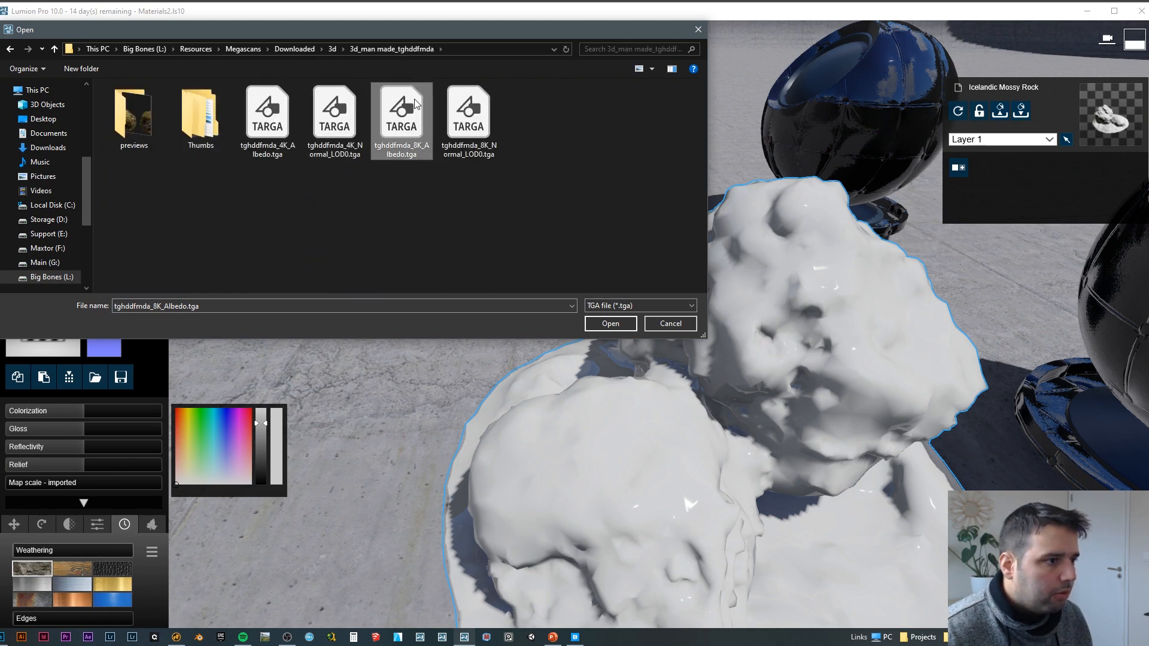
{"action": "key", "text": "Return"}
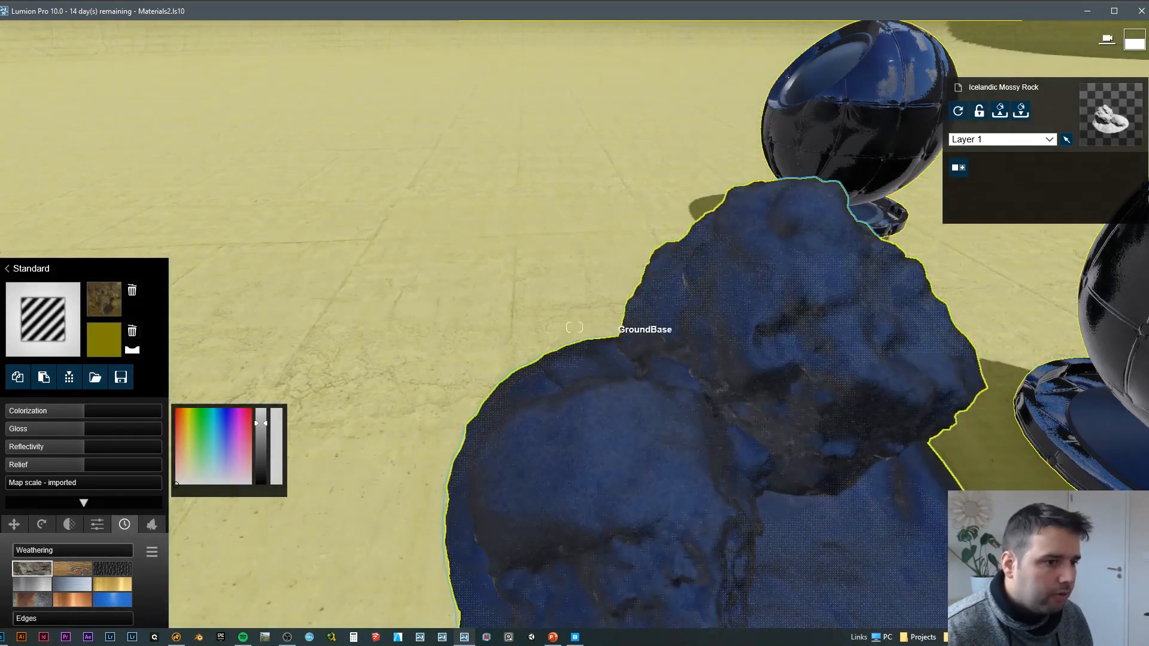
Step: Turn off texture alpha clipping for the rock material and reduce its Colorization to zero
{"action": "right_click_drag", "start_coordinate": [618, 334], "coordinate": [688, 365]}
{"action": "left_click", "coordinate": [98, 525]}
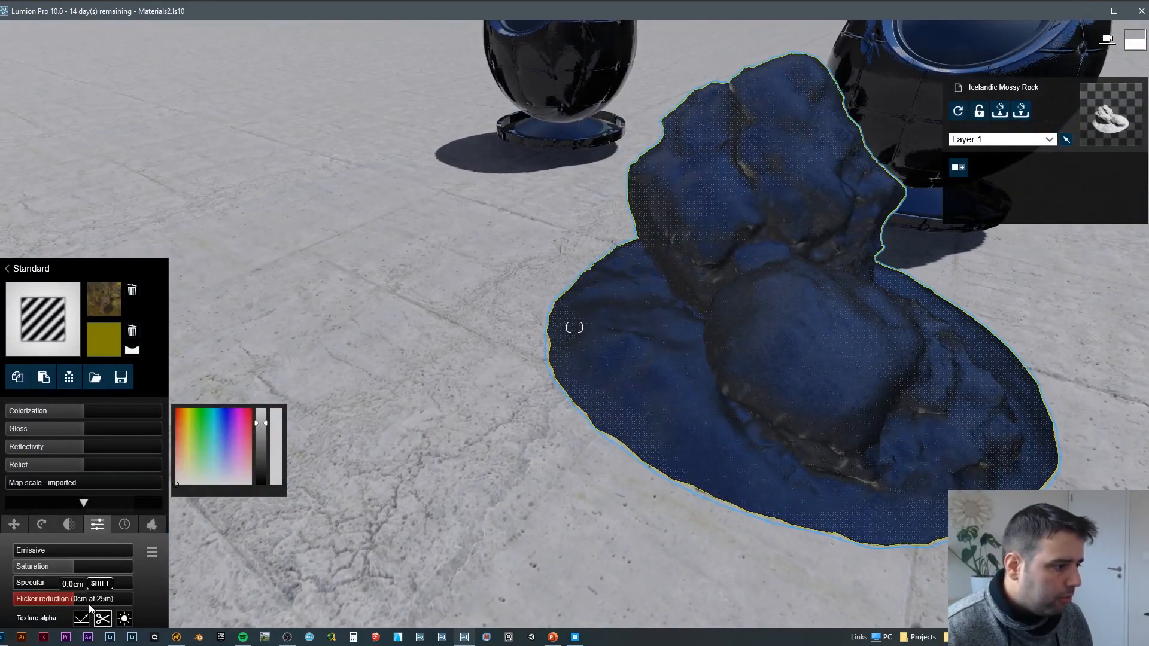
{"action": "left_click", "coordinate": [78, 621]}
{"action": "right_click_drag", "start_coordinate": [575, 303], "coordinate": [544, 293]}
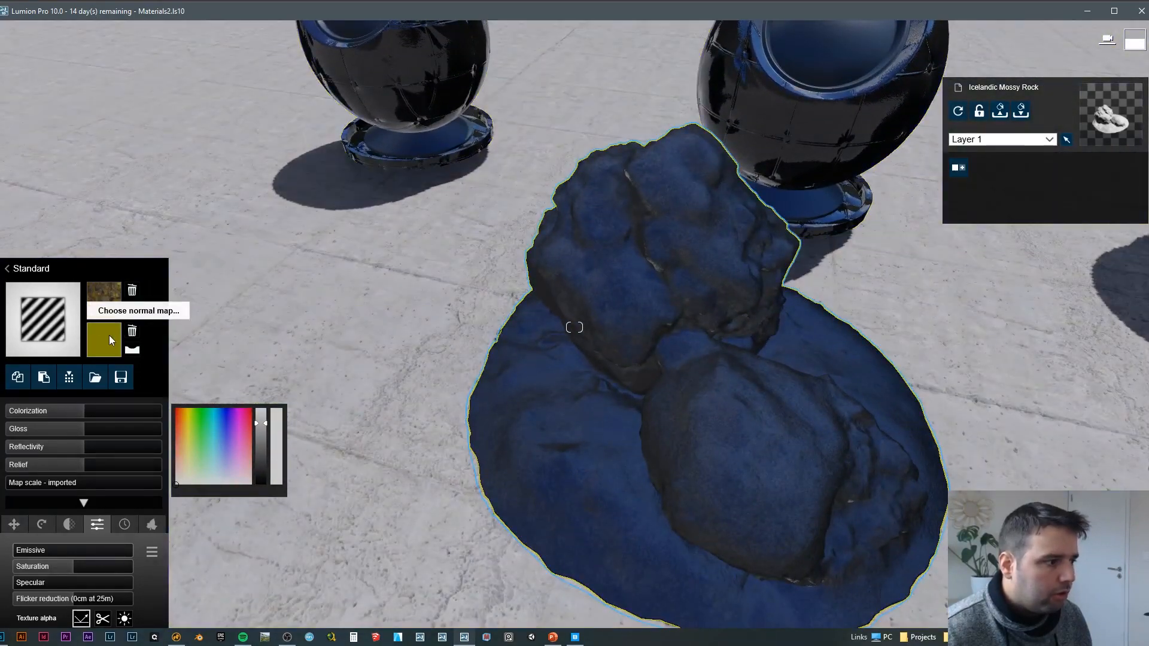
{"action": "right_click_drag", "start_coordinate": [529, 340], "coordinate": [556, 338]}
{"action": "left_click_drag", "start_coordinate": [82, 414], "coordinate": [7, 412]}
Step: Load tghddfmda_4K_Normal_LOD0.tga from the 3d_man made_tghddfmda folder as the rock material's normal map
{"action": "left_click", "coordinate": [118, 333]}
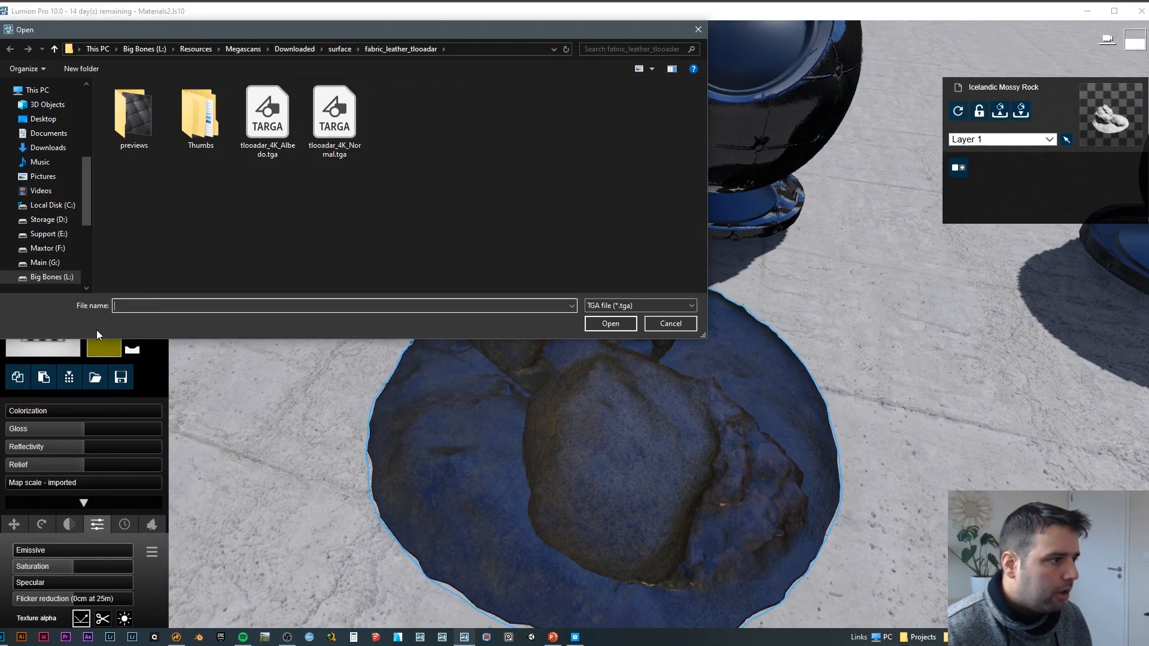
{"action": "left_click", "coordinate": [352, 102]}
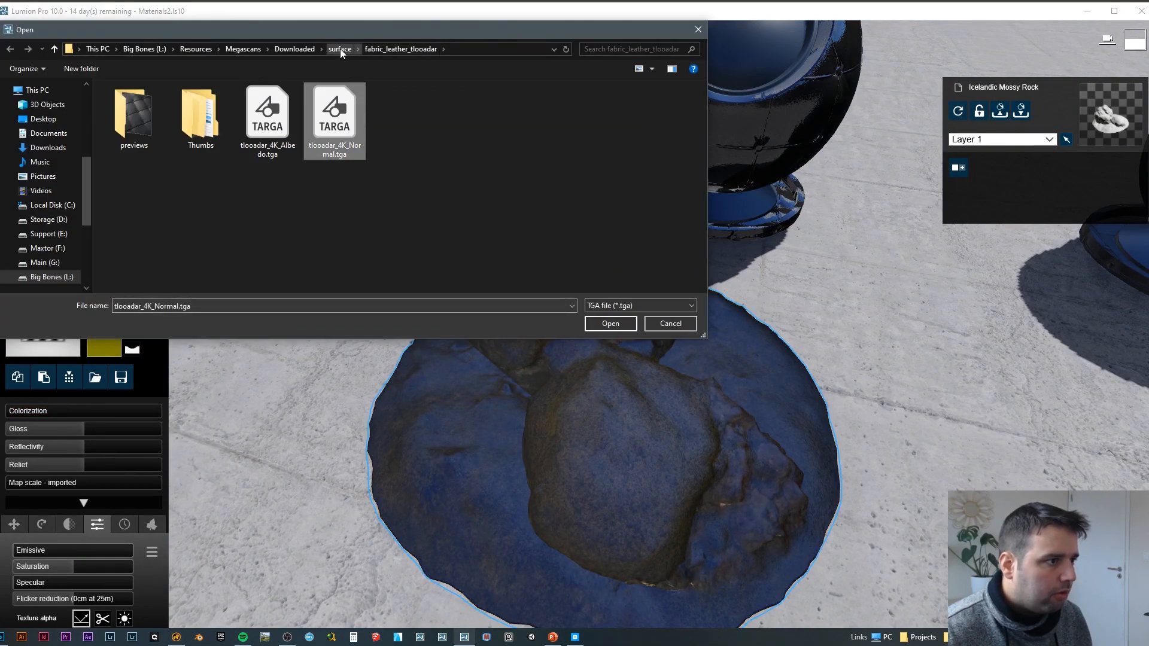
{"action": "left_click", "coordinate": [295, 48]}
{"action": "double_click", "coordinate": [144, 102]}
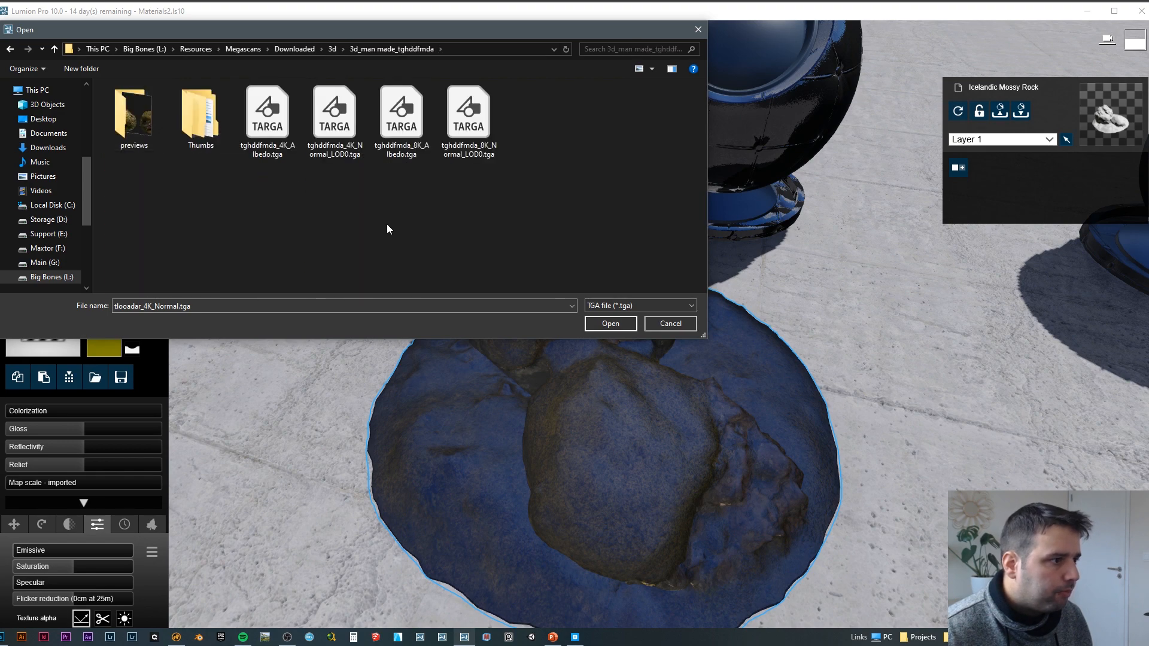
{"action": "left_click", "coordinate": [350, 117]}
{"action": "double_click", "coordinate": [337, 116]}
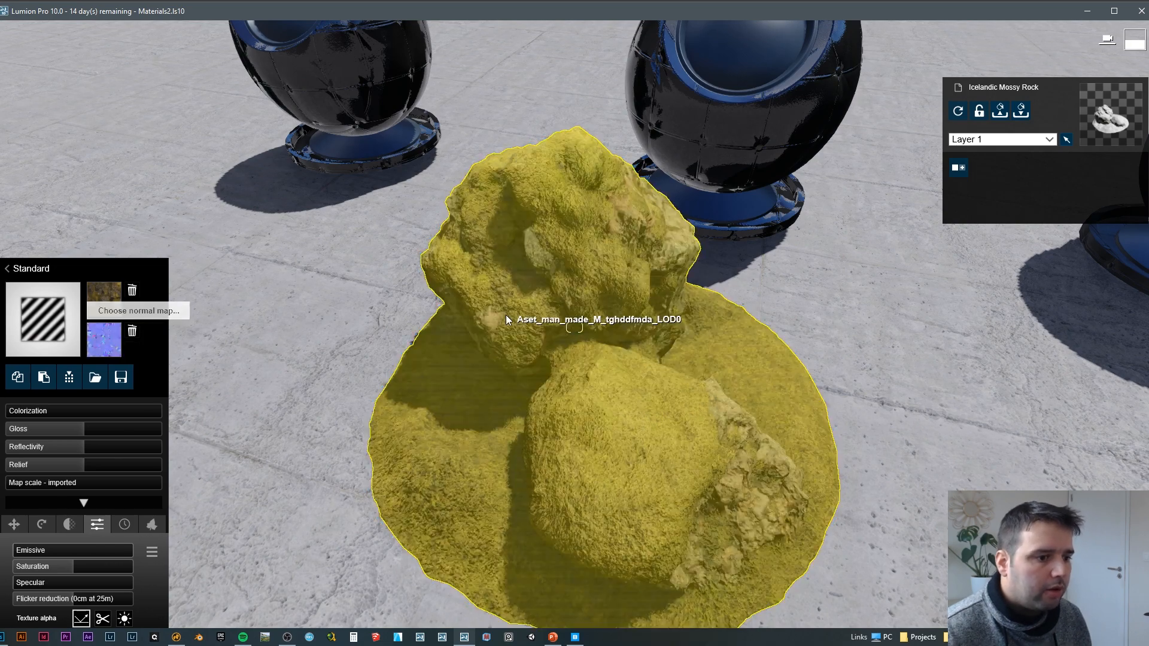
Step: Inspect the textured rock from another side and leave its material settings
{"action": "right_click_drag", "start_coordinate": [506, 315], "coordinate": [598, 296]}
{"action": "key", "text": "w"}
{"action": "key", "text": "a"}
{"action": "key", "text": "s"}
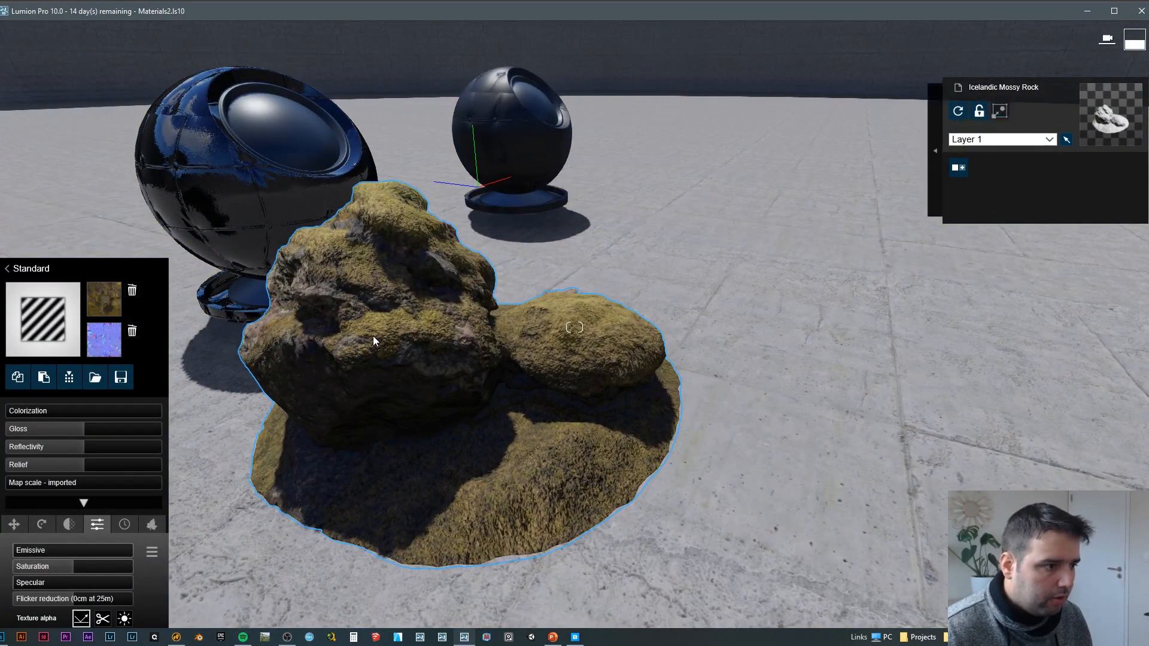
{"action": "left_click", "coordinate": [373, 337]}
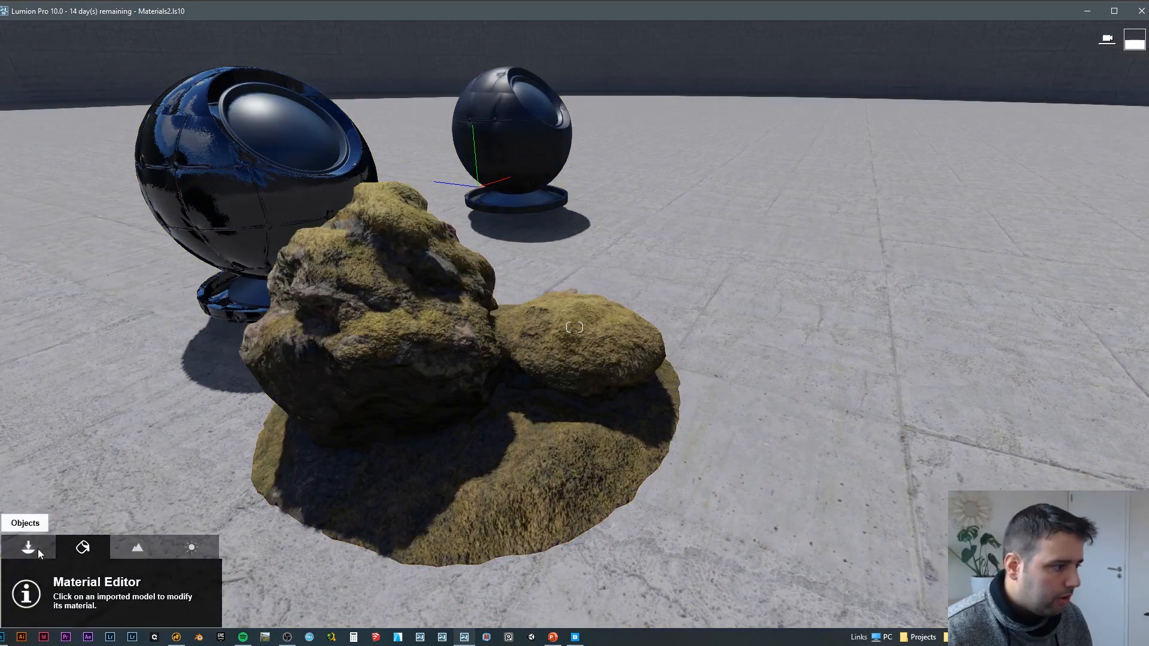
Step: Move the imported mossy rock away from the material preview spheres on the ground
{"action": "left_click", "coordinate": [37, 548]}
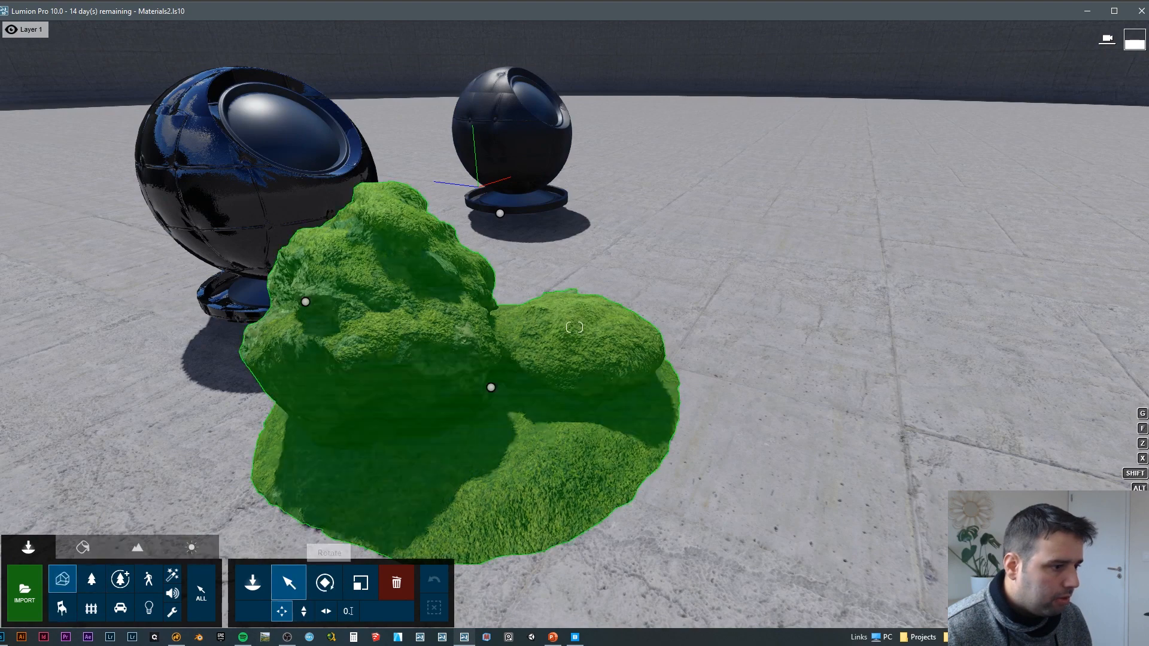
{"action": "right_click_drag", "start_coordinate": [515, 236], "coordinate": [515, 258]}
{"action": "key", "text": "s"}
{"action": "left_click_drag", "start_coordinate": [530, 259], "coordinate": [441, 395]}
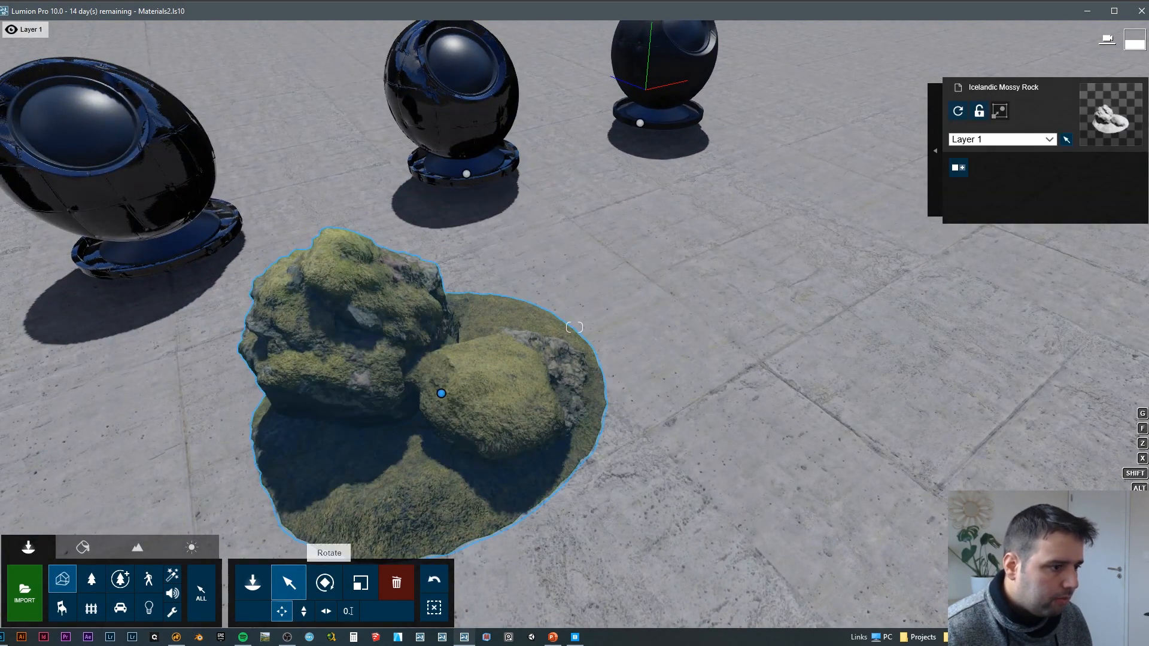
Step: Examine the moss and stone surfaces of the repositioned rock from several sides and up close
{"action": "key", "text": "d"}
{"action": "right_click_drag", "start_coordinate": [574, 327], "coordinate": [658, 365]}
{"action": "key", "text": "d"}
{"action": "key", "text": "d"}
{"action": "key", "text": "a"}
{"action": "key", "text": "a"}
{"action": "key", "text": "d"}
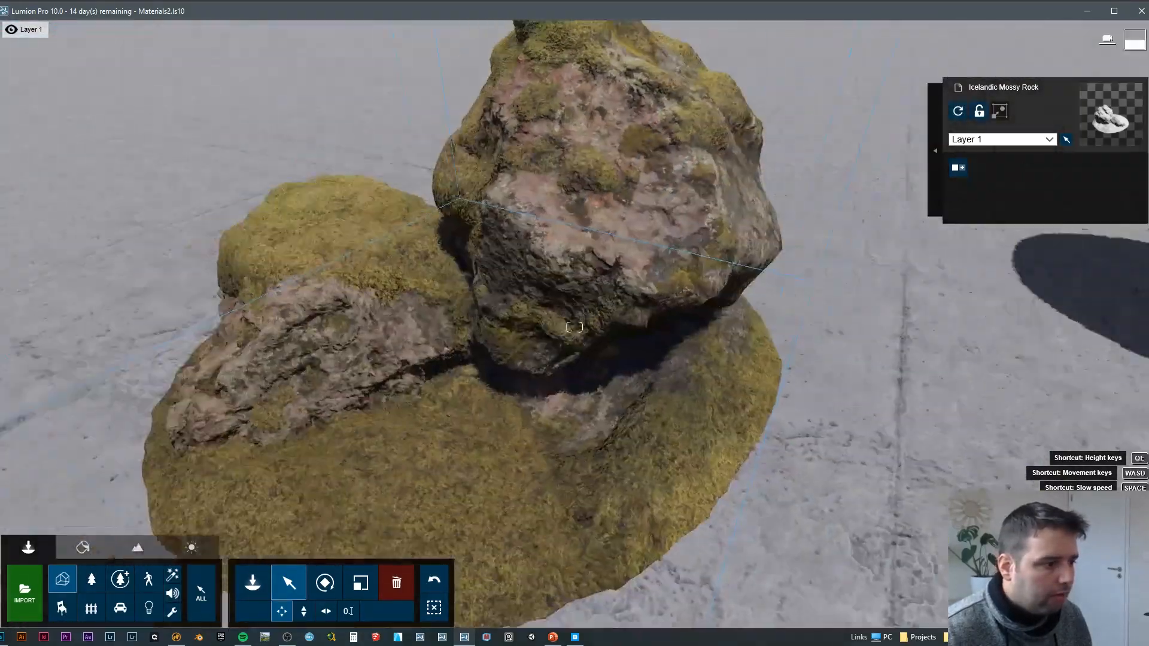
{"action": "left_click", "coordinate": [84, 547]}
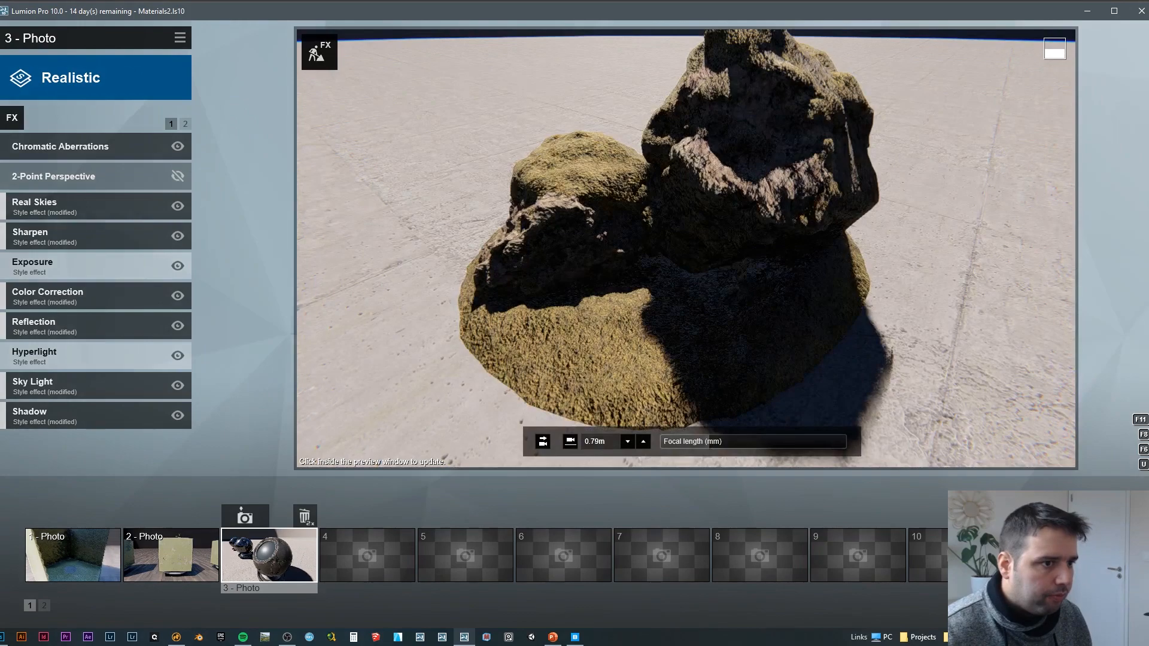
{"action": "key", "text": "w"}
{"action": "right_click_drag", "start_coordinate": [666, 386], "coordinate": [664, 443]}
{"action": "key", "text": "s"}
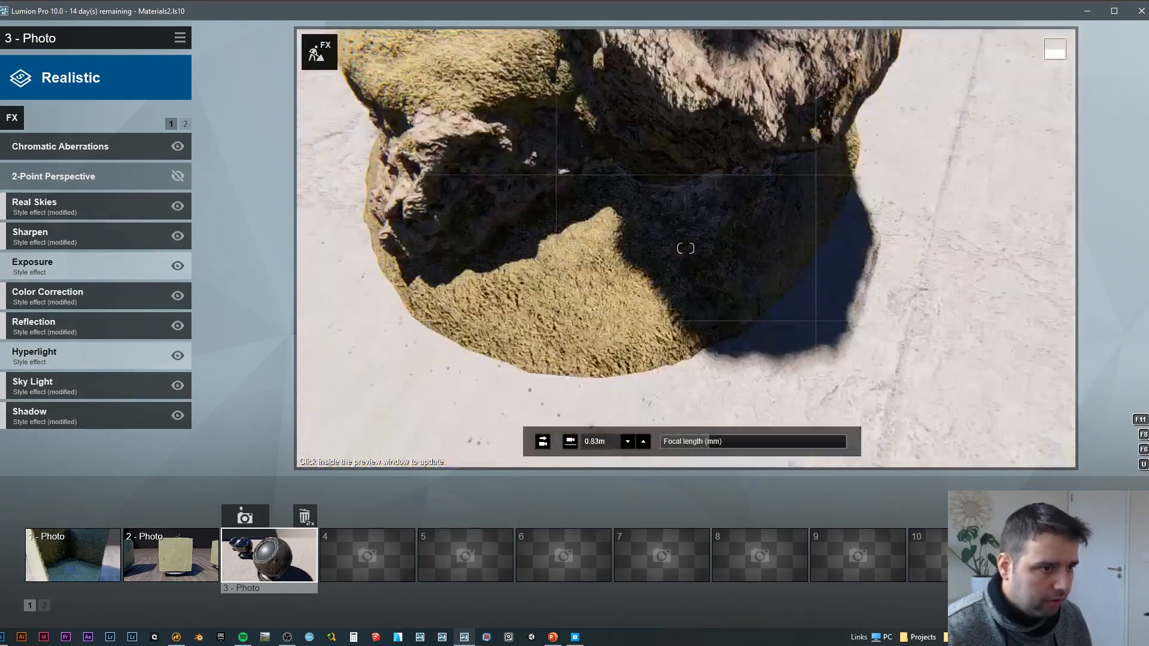
Step: In photo mode, update the Photo 3 effects preview with the whole rock framed from its shaded side
{"action": "key", "text": "s"}
{"action": "right_click_drag", "start_coordinate": [664, 335], "coordinate": [626, 209]}
{"action": "key", "text": "d"}
{"action": "key", "text": "w"}
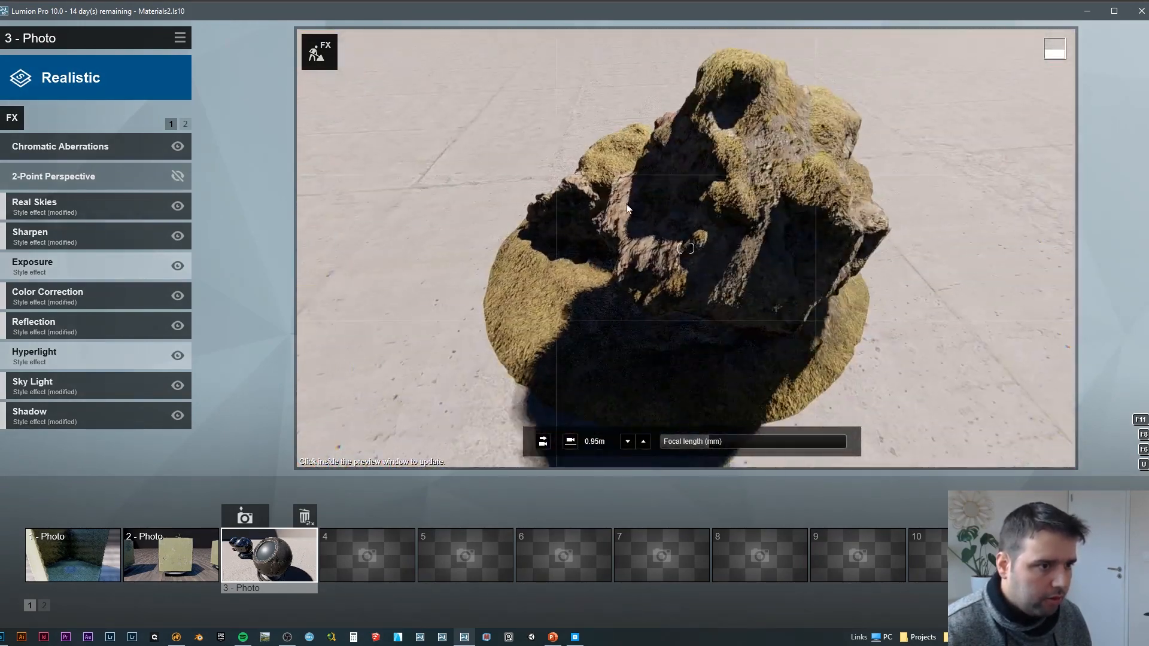
{"action": "key", "text": "s"}
{"action": "left_click", "coordinate": [577, 297]}
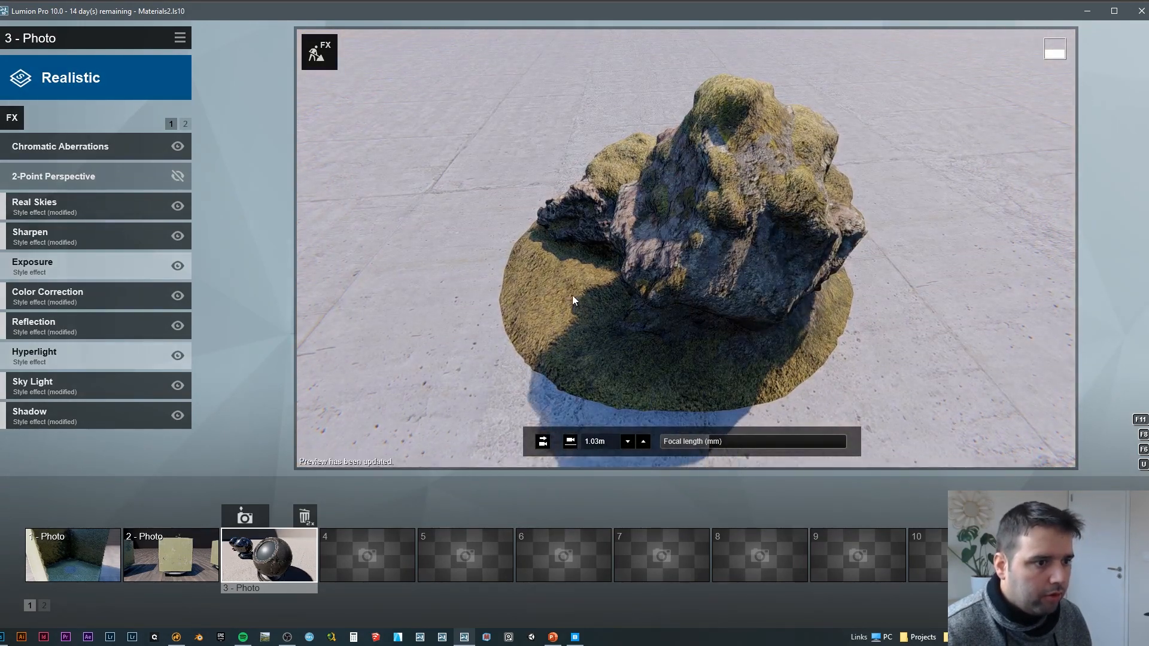
Step: Update the Photo 3 effects preview of the mossy rock from two other sides for comparison
{"action": "key", "text": "a"}
{"action": "mouse_move", "coordinate": [577, 297]}
{"action": "right_mouse_down"}
{"action": "mouse_move", "coordinate": [672, 249]}
{"action": "mouse_move", "coordinate": [608, 230]}
{"action": "mouse_move", "coordinate": [560, 326]}
{"action": "mouse_move", "coordinate": [575, 330]}
{"action": "mouse_move", "coordinate": [533, 275]}
{"action": "right_mouse_up"}
{"action": "key", "text": "a"}
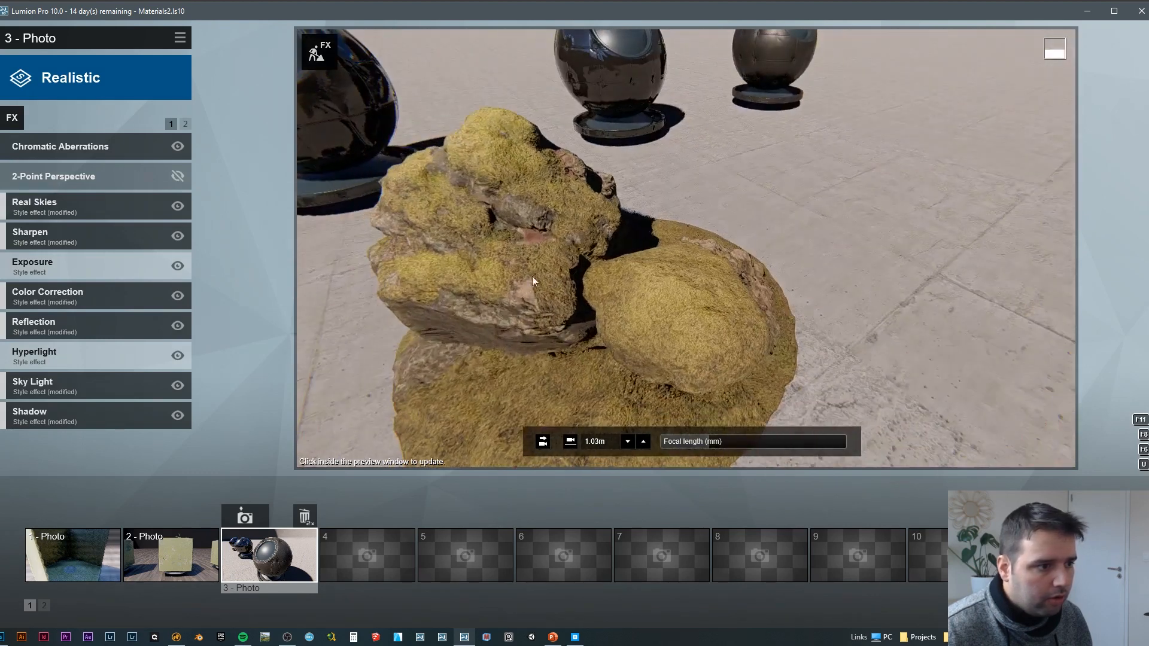
{"action": "left_click", "coordinate": [508, 290]}
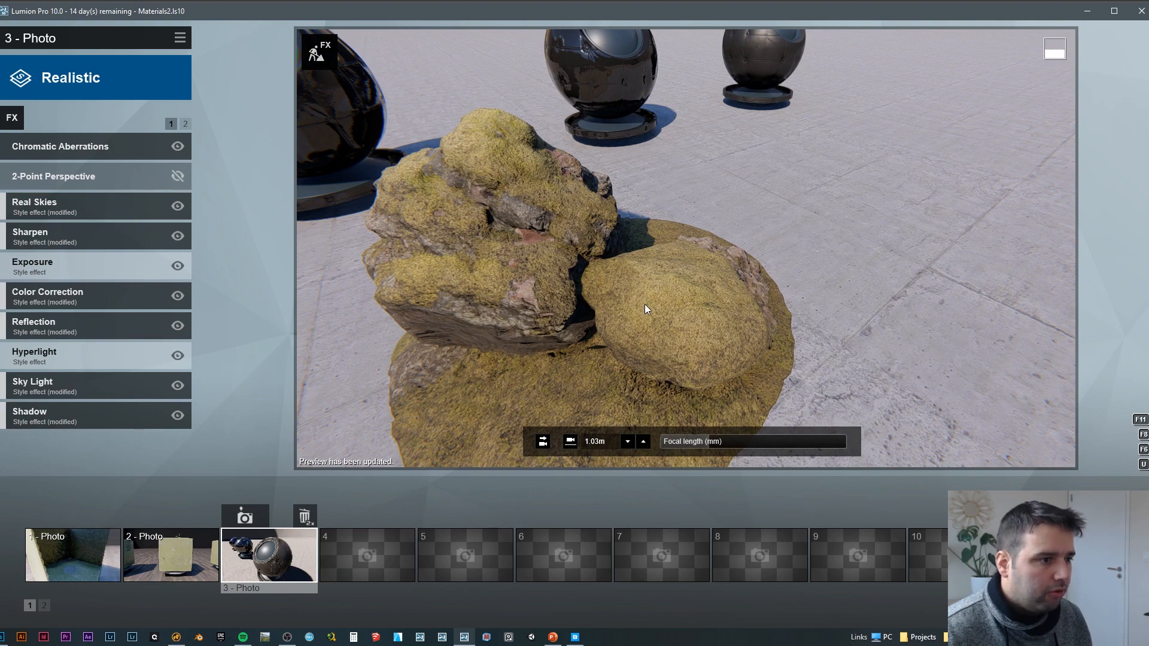
{"action": "key", "text": "a"}
{"action": "right_click_drag", "start_coordinate": [472, 257], "coordinate": [553, 272]}
{"action": "left_click", "coordinate": [610, 327]}
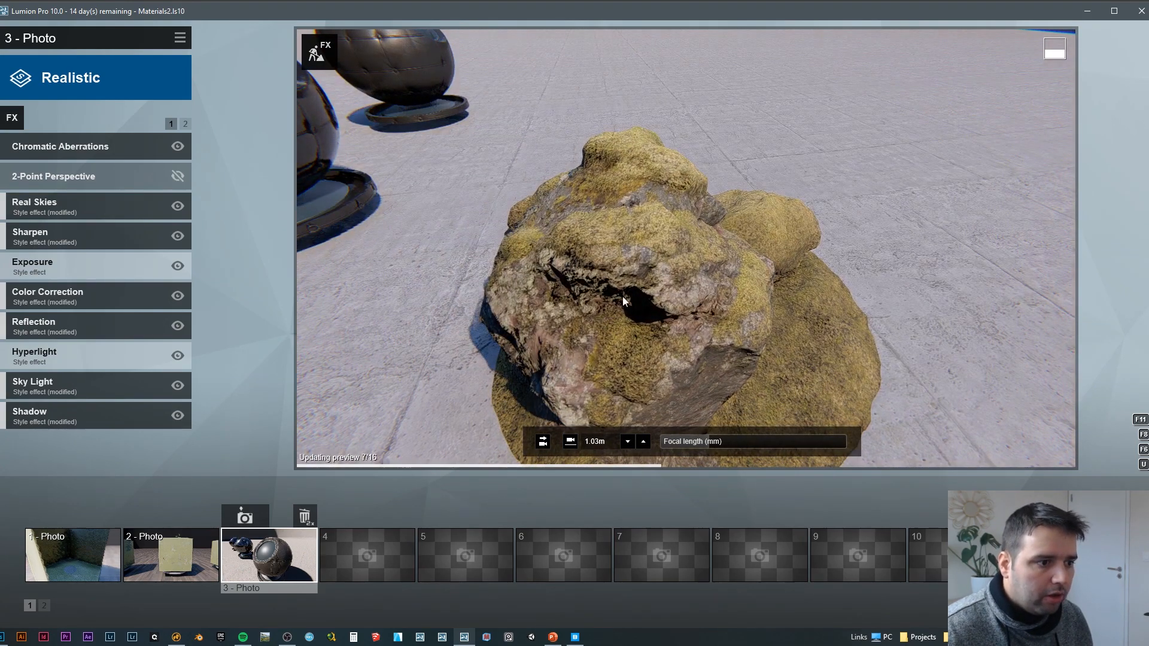
Step: Return to the build scene and inspect the whole mossy rock from the opposite side
{"action": "left_click", "coordinate": [1131, 515]}
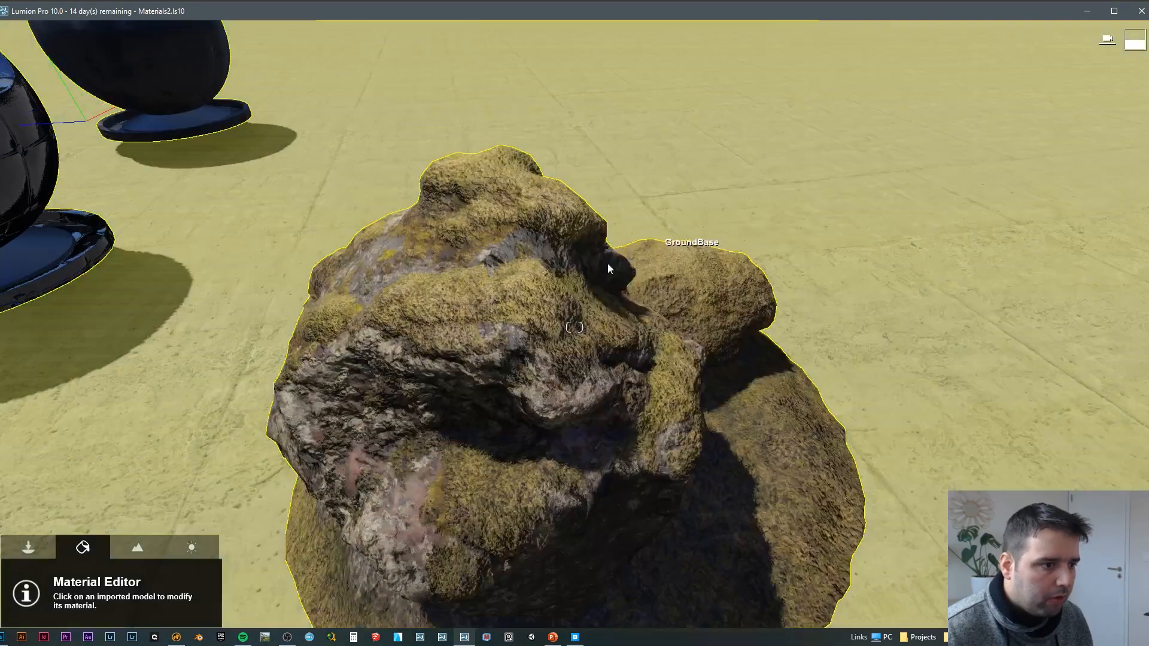
{"action": "right_click_drag", "start_coordinate": [608, 264], "coordinate": [526, 281]}
{"action": "key", "text": "d"}
{"action": "key", "text": "w"}
{"action": "key", "text": "d"}
{"action": "right_click_drag", "start_coordinate": [575, 328], "coordinate": [564, 377]}
{"action": "key", "text": "s"}
{"action": "key", "text": "s"}
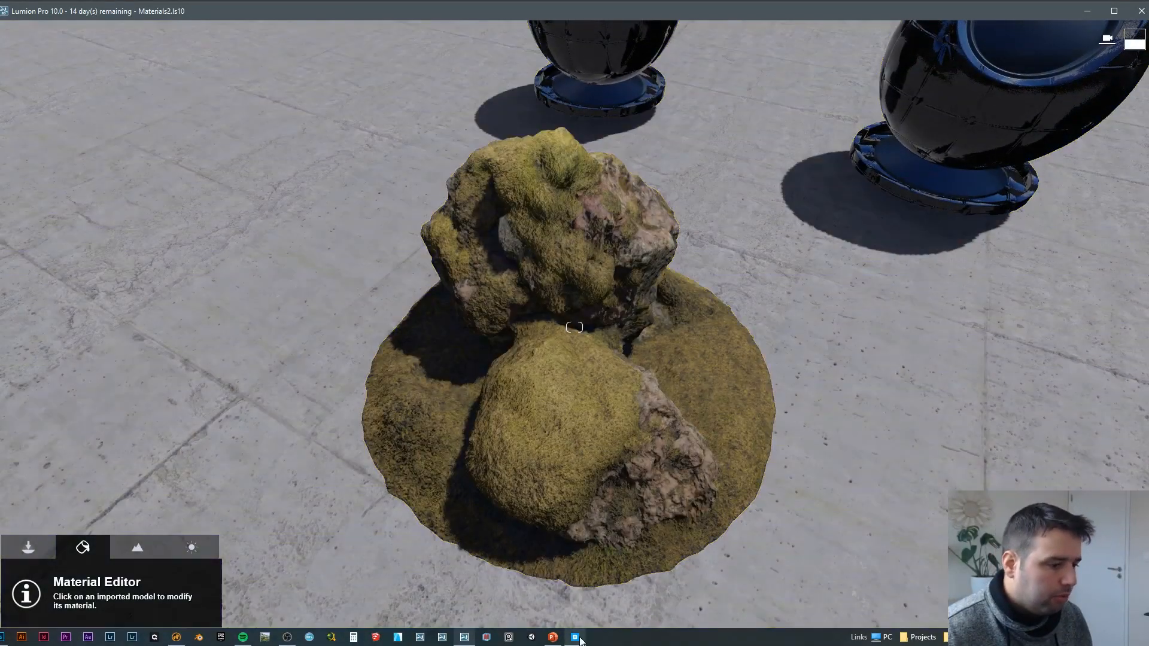
Step: Switch to Quixel Bridge, add Highpoly Source to the Icelandic Mossy Rock's download settings and re-download the asset
{"action": "left_click", "coordinate": [576, 637]}
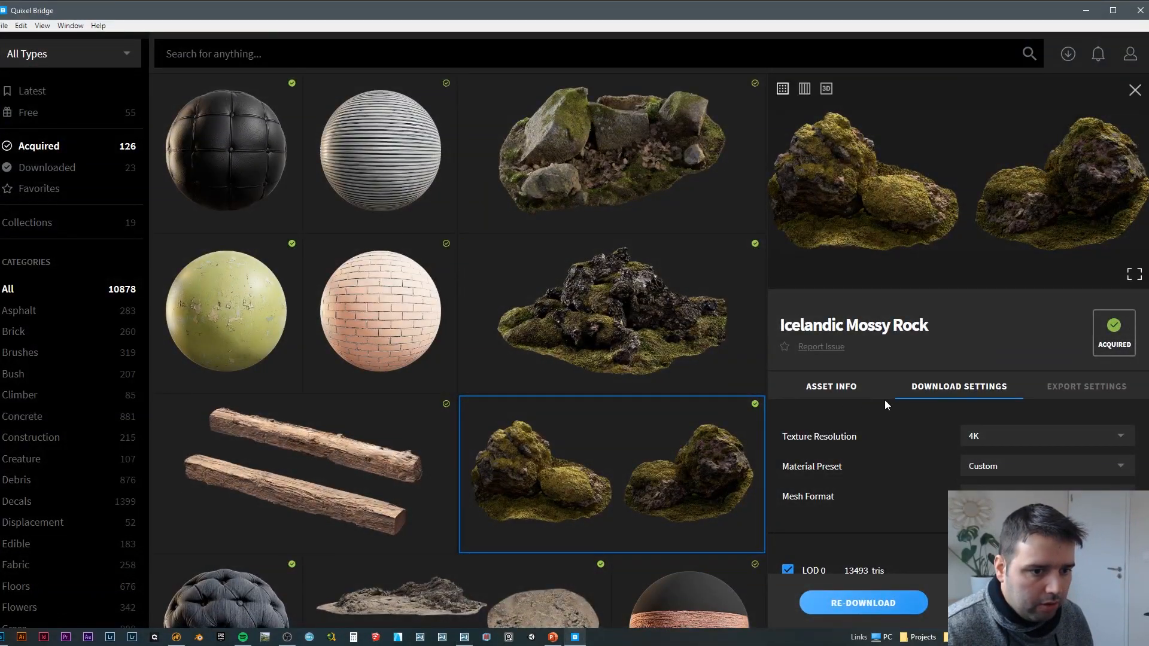
{"action": "left_click", "coordinate": [1069, 398]}
{"action": "scroll", "coordinate": [939, 425], "scroll_direction": "down", "scroll_amount": 3}
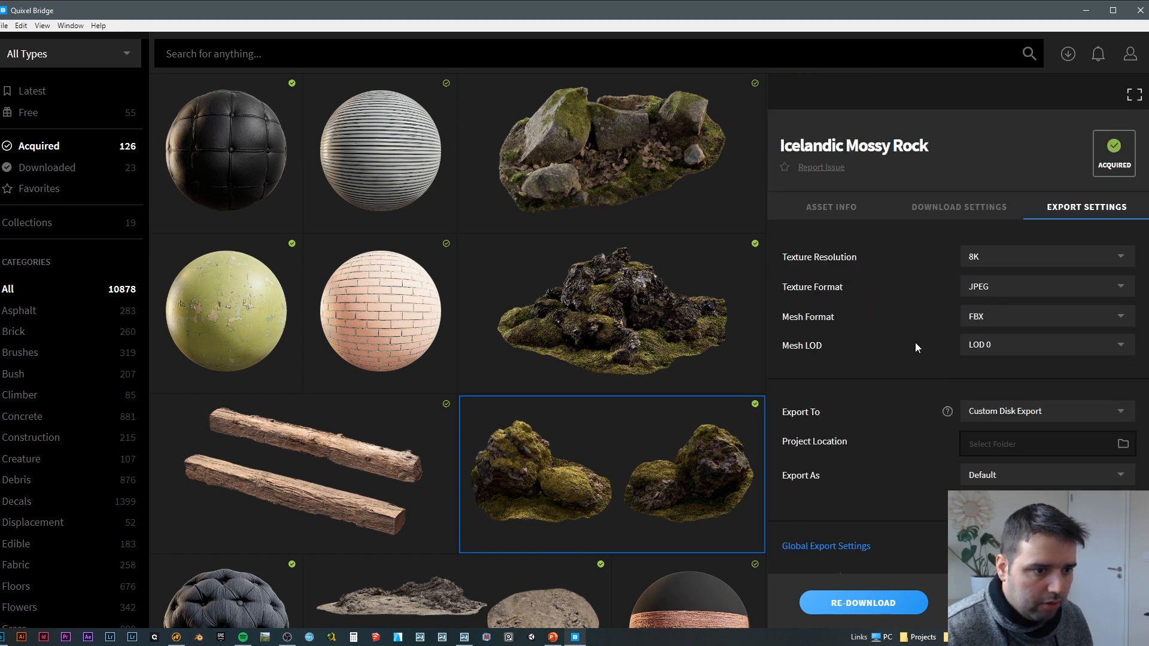
{"action": "left_click", "coordinate": [897, 208]}
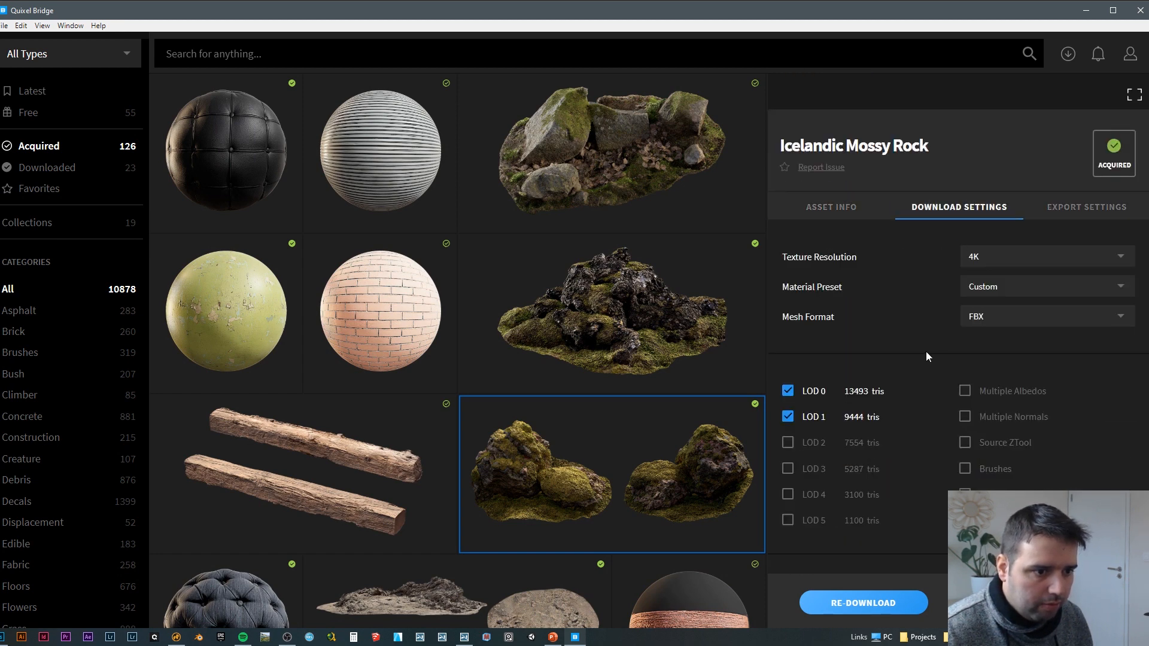
{"action": "scroll", "coordinate": [875, 360], "scroll_direction": "up", "scroll_amount": 3}
{"action": "scroll", "coordinate": [886, 376], "scroll_direction": "down", "scroll_amount": 5}
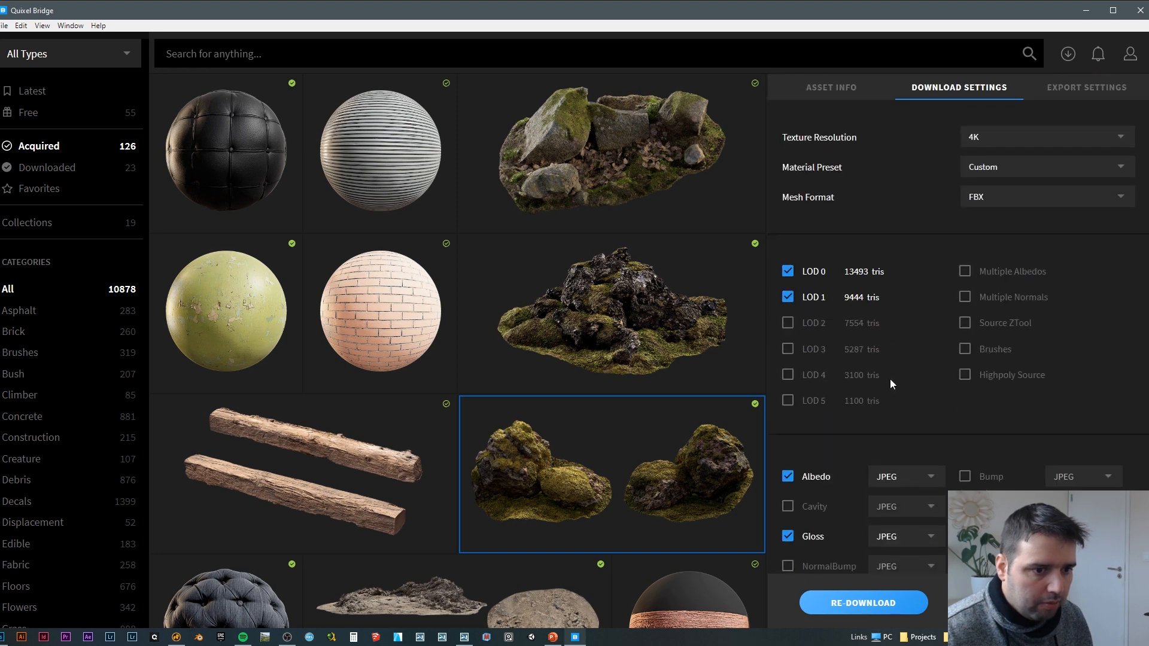
{"action": "left_click", "coordinate": [966, 375]}
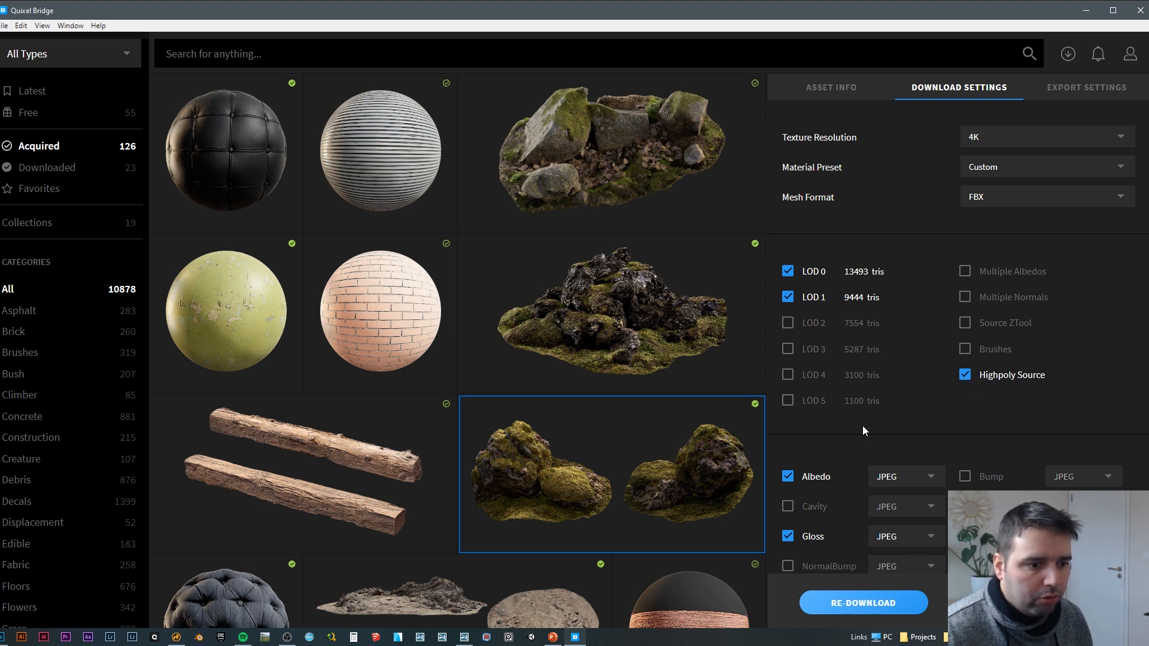
{"action": "left_click", "coordinate": [892, 608]}
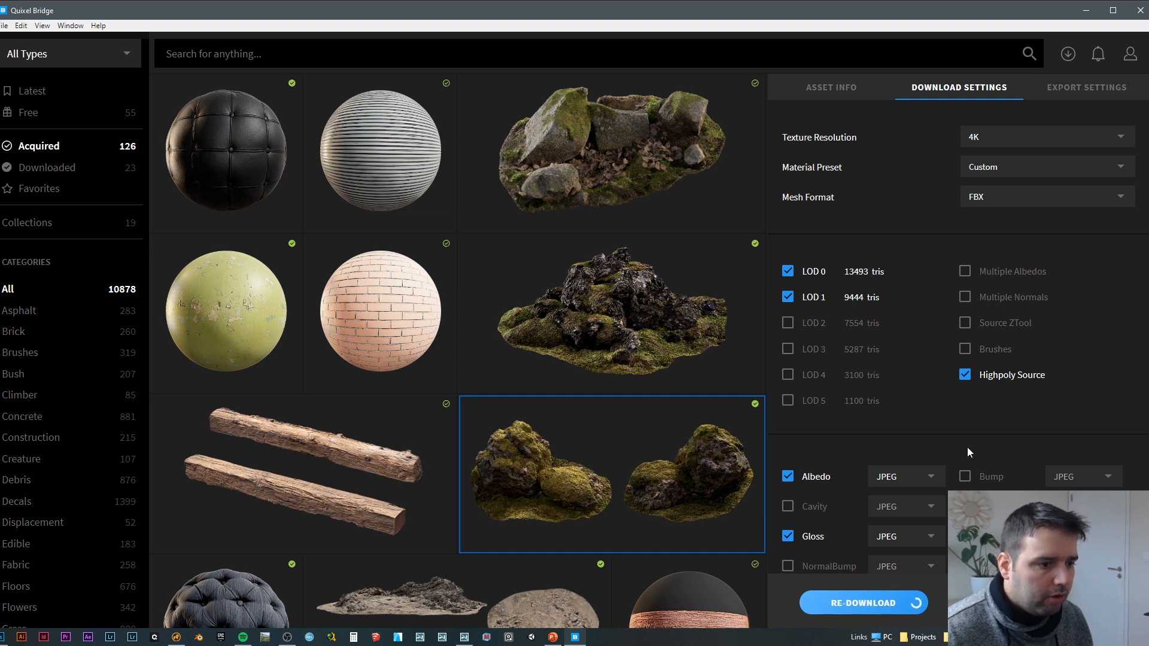
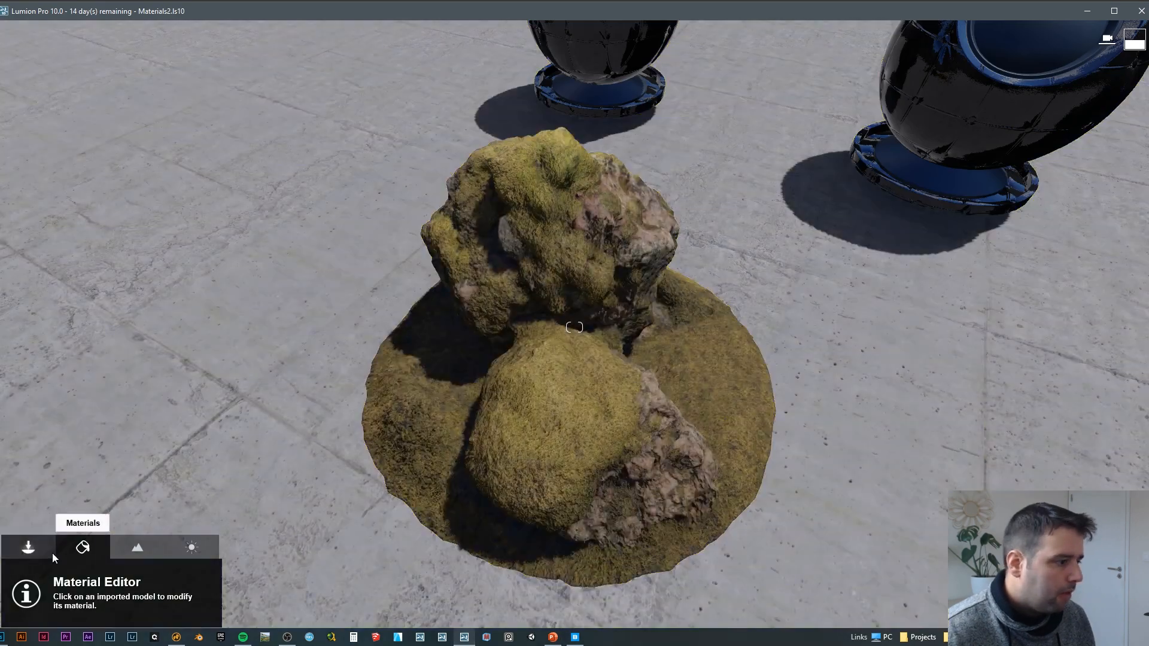
Step: Start a model import and check the file properties of tghddfmda_High.fbx and tghddfmda_LOD0.fbx to compare their sizes
{"action": "left_click", "coordinate": [52, 553]}
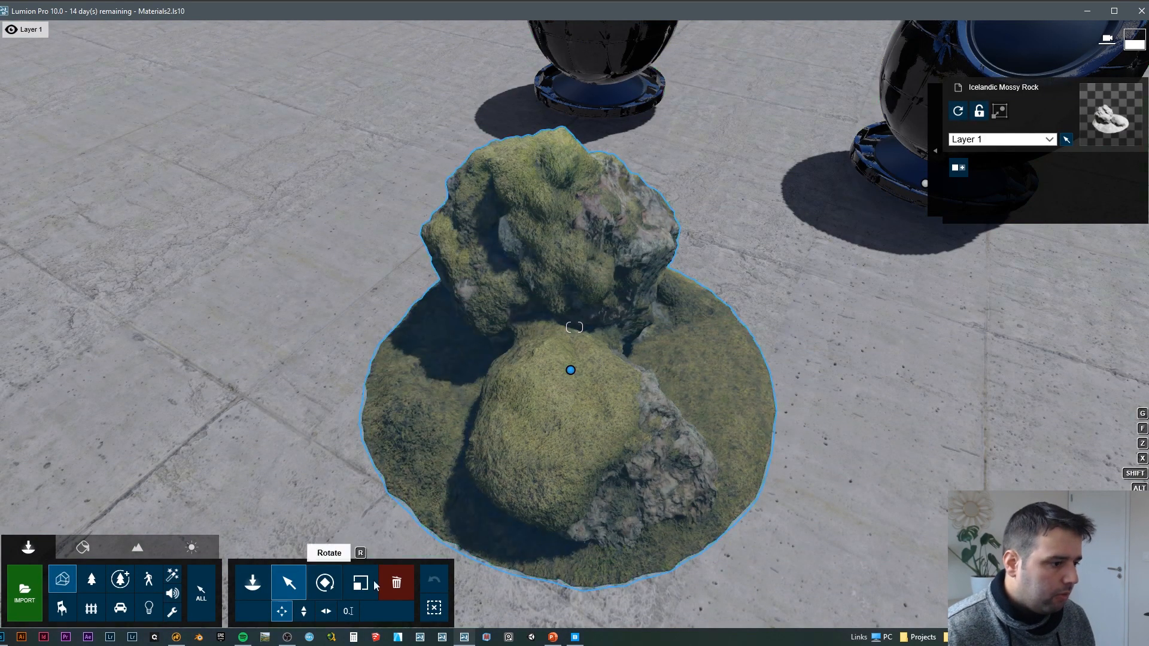
{"action": "right_click_drag", "start_coordinate": [461, 523], "coordinate": [421, 481]}
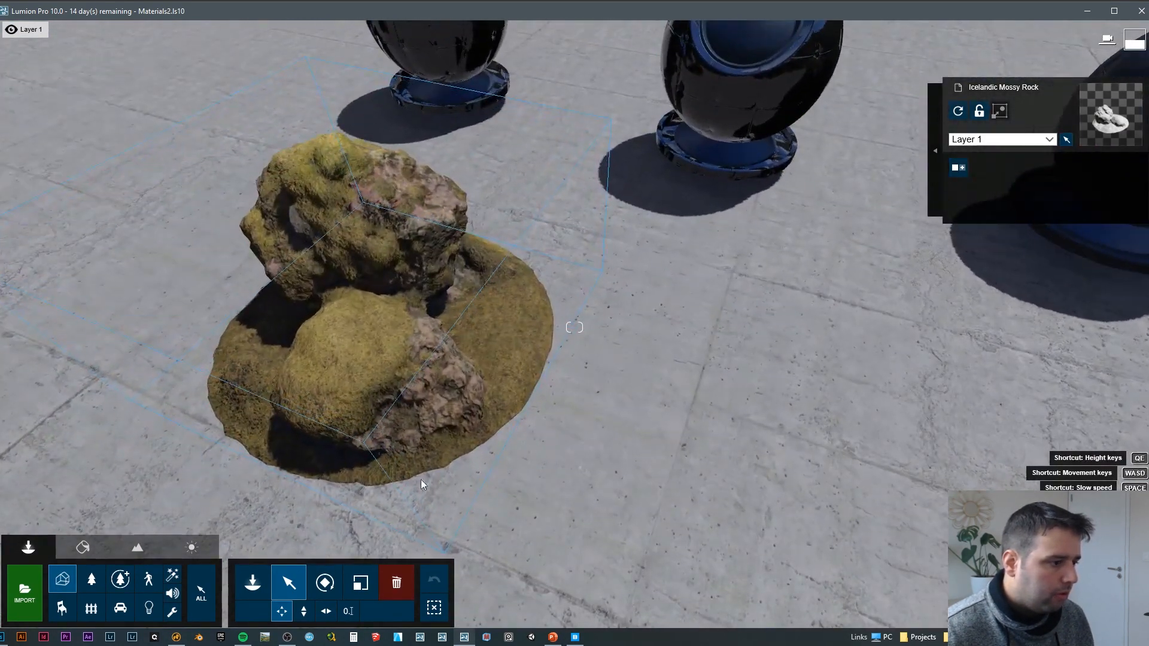
{"action": "left_click", "coordinate": [24, 590]}
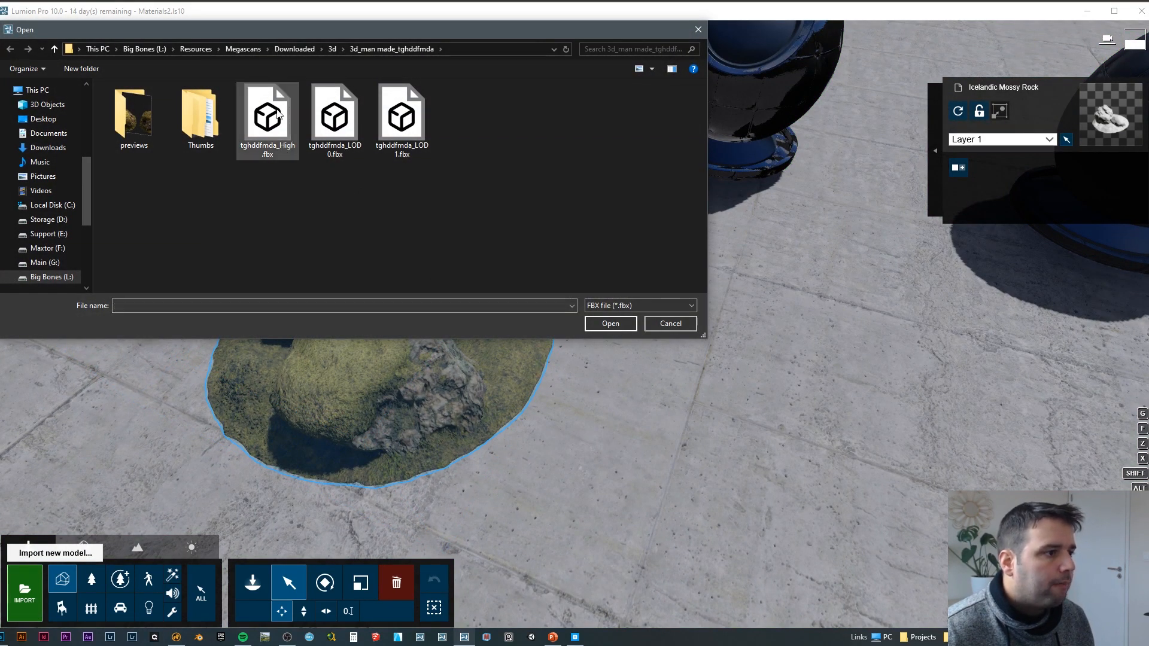
{"action": "left_click", "coordinate": [277, 112]}
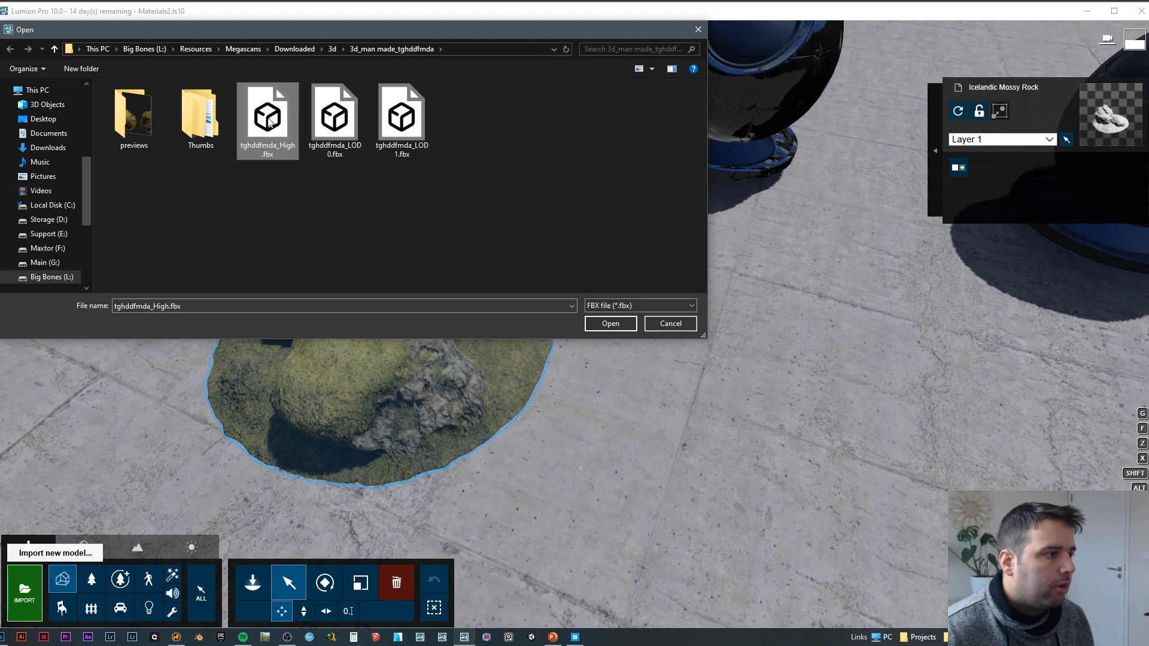
{"action": "right_click", "coordinate": [273, 118]}
{"action": "left_click", "coordinate": [331, 419]}
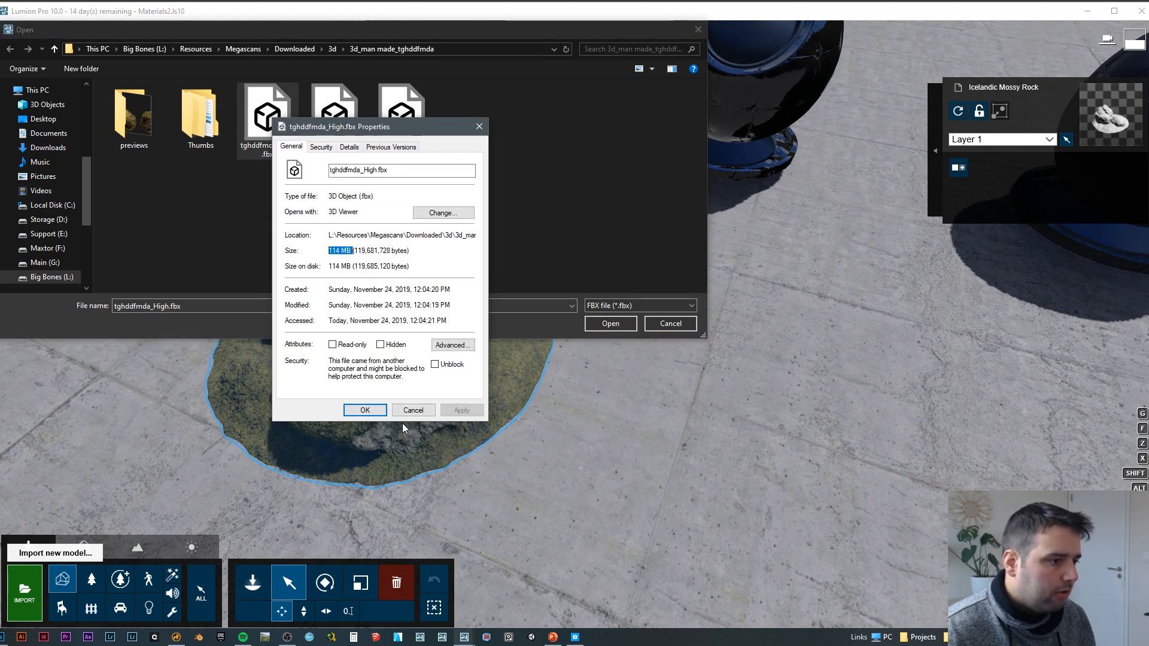
{"action": "left_click", "coordinate": [418, 412]}
{"action": "left_click", "coordinate": [334, 120]}
{"action": "right_click", "coordinate": [339, 118]}
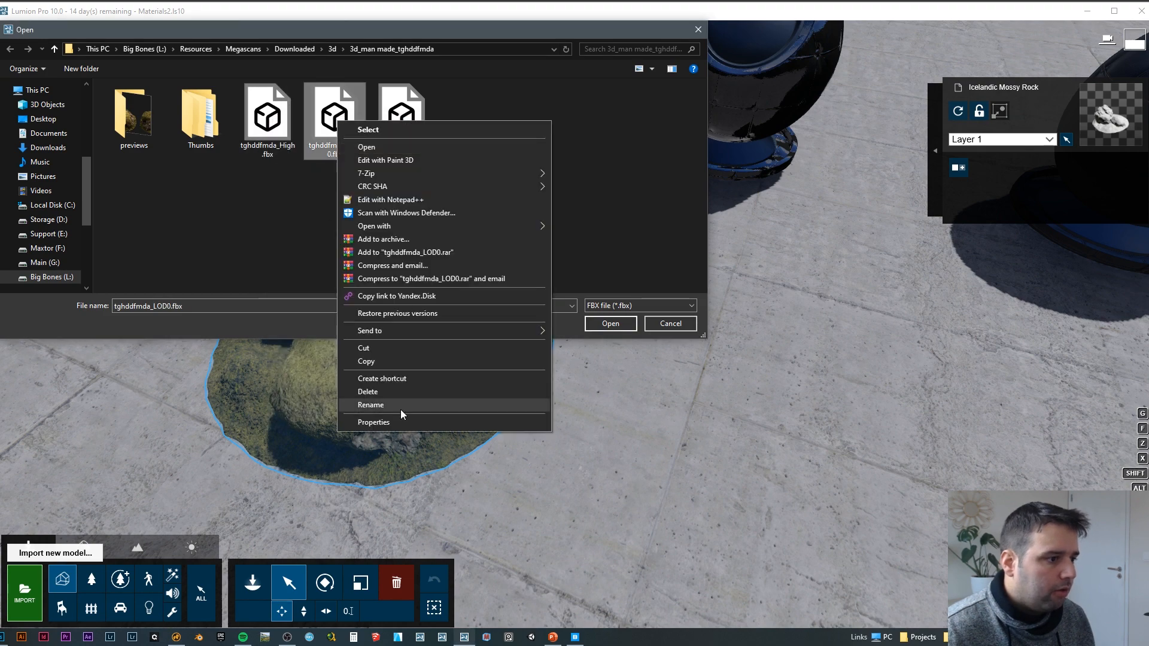
{"action": "left_click", "coordinate": [393, 418]}
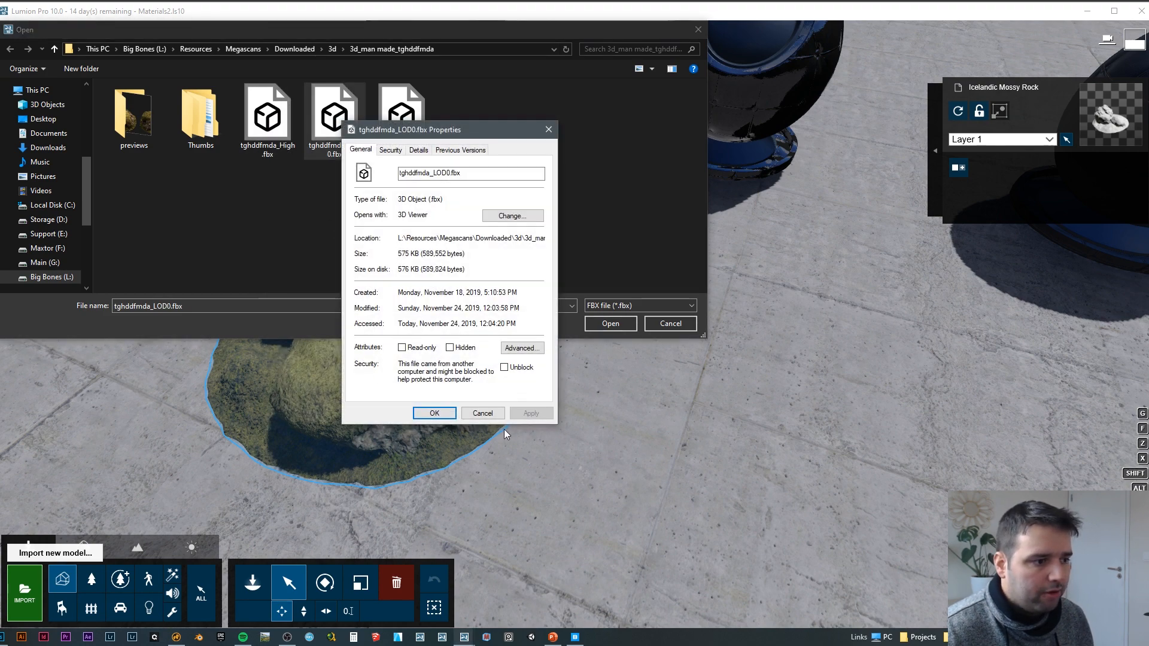
{"action": "left_click", "coordinate": [488, 414]}
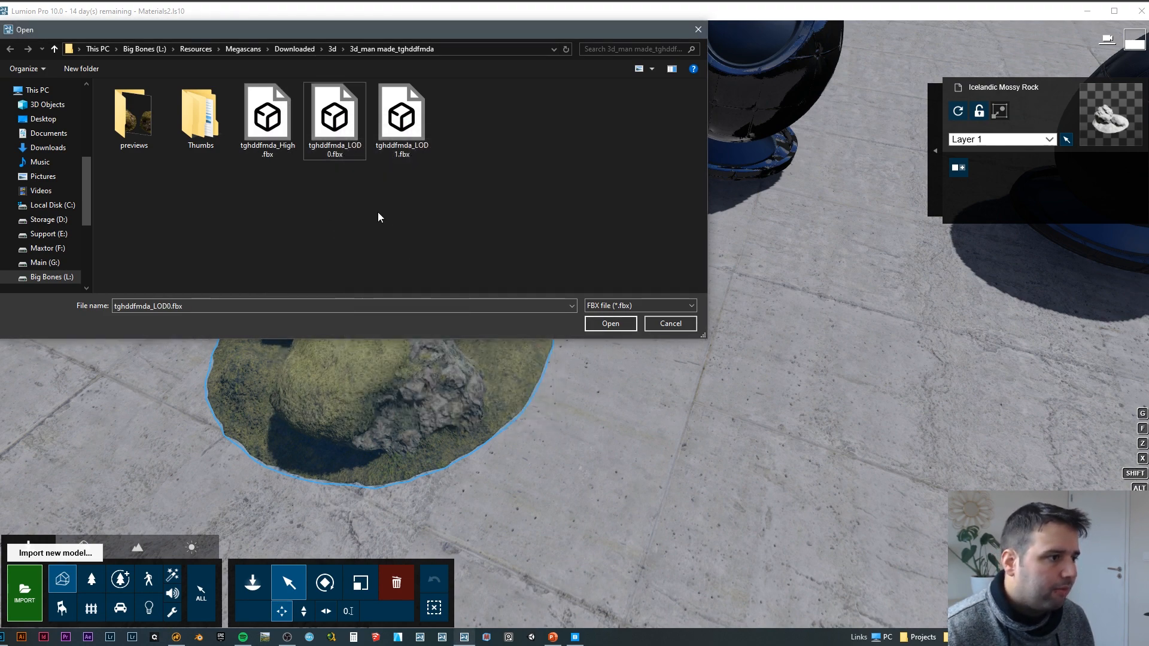
Step: Import tghddfmda_High.fbx under the model name Icelandic Mossy Rock HP in the Megascans category folder
{"action": "left_click", "coordinate": [276, 114]}
{"action": "double_click", "coordinate": [276, 113]}
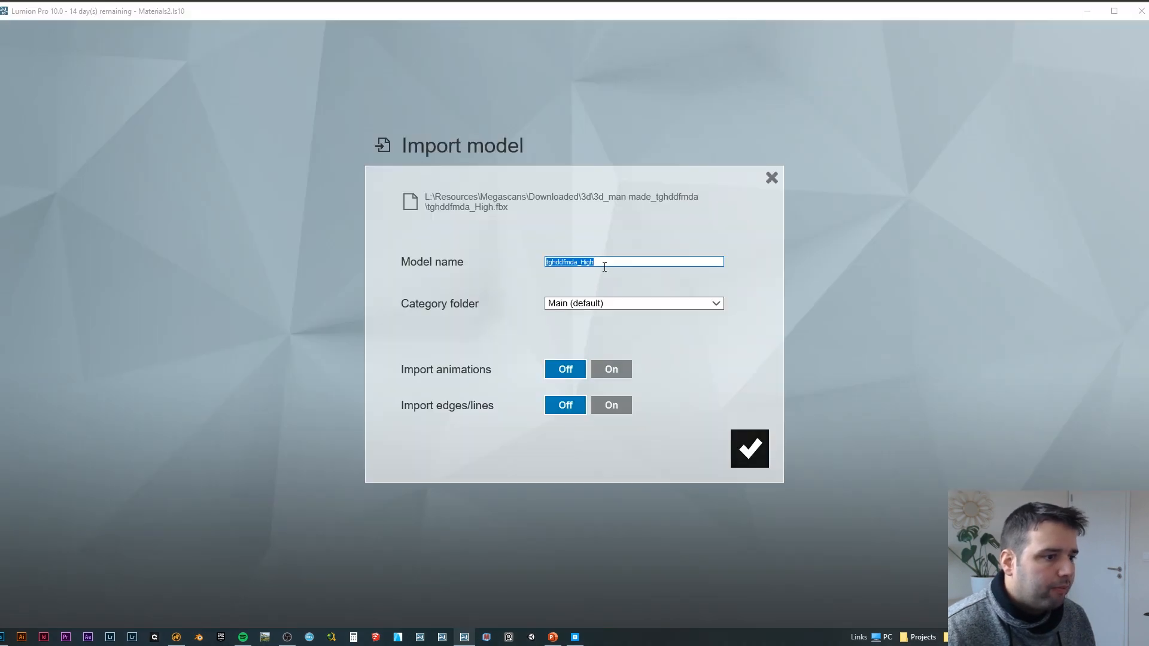
{"action": "key", "text": "BackSpace"}
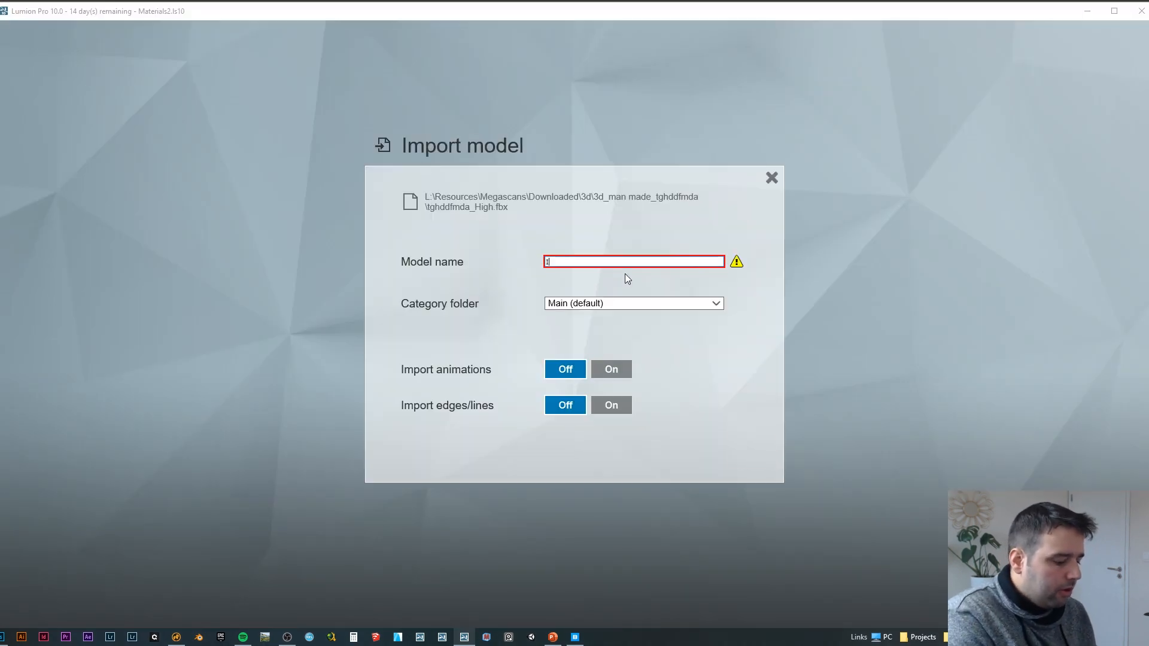
{"action": "type", "text": "Icelandic Mossy Rocjk"}
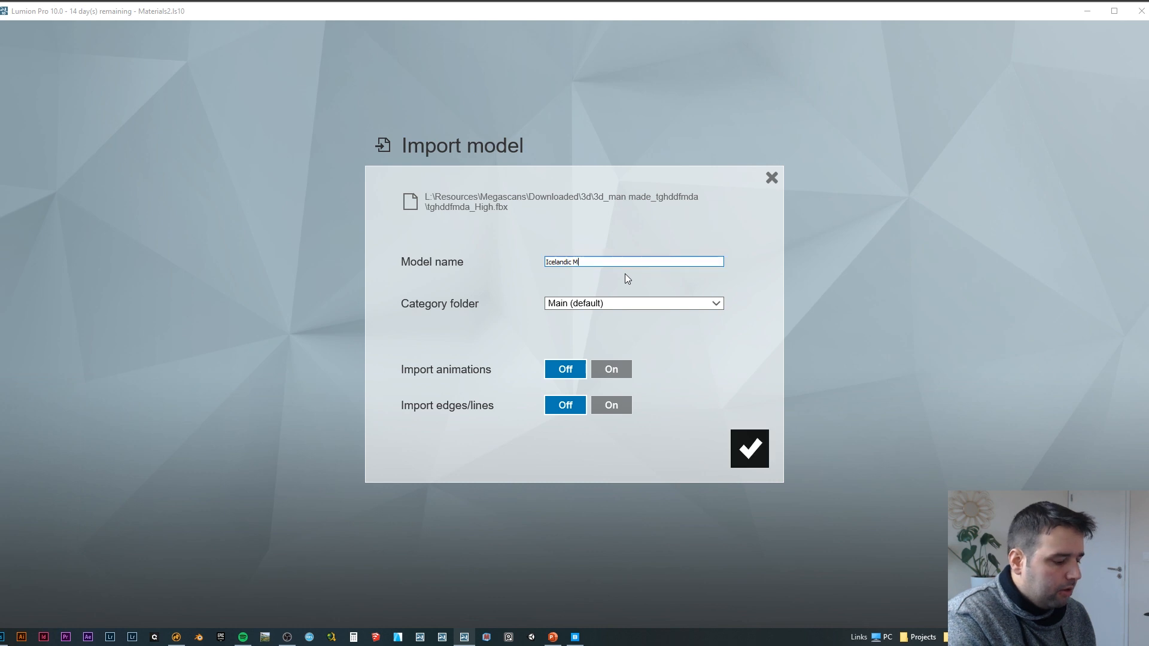
{"action": "key", "text": "BackSpace"}
{"action": "key", "text": "BackSpace"}
{"action": "key", "text": "BackSpace"}
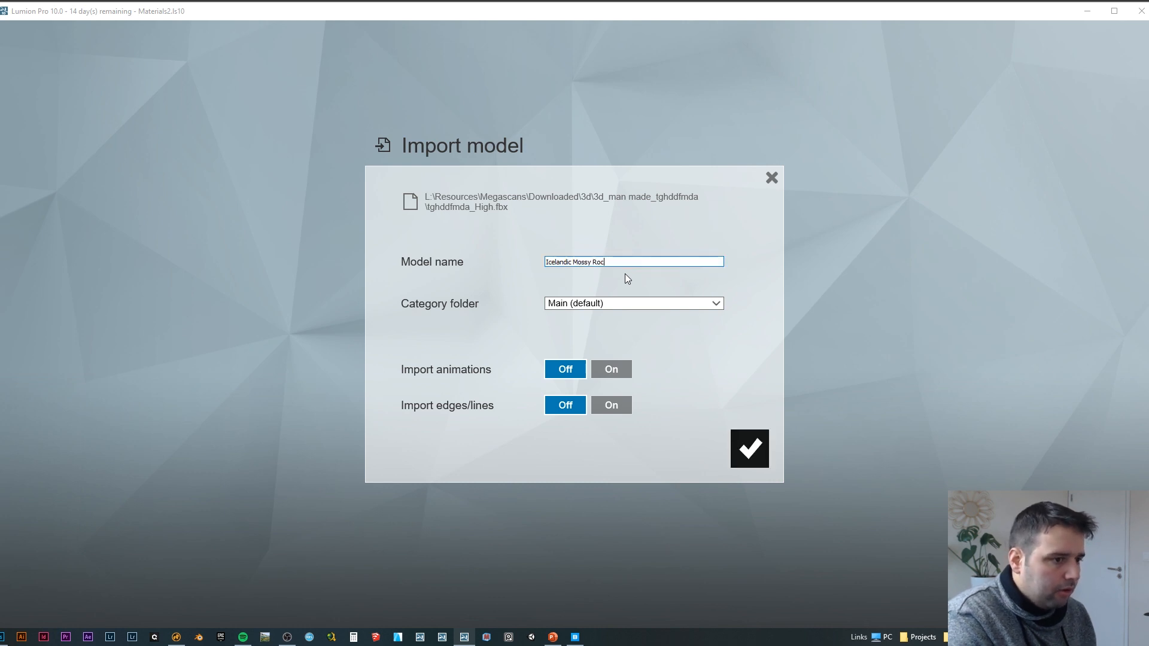
{"action": "type", "text": "k HP"}
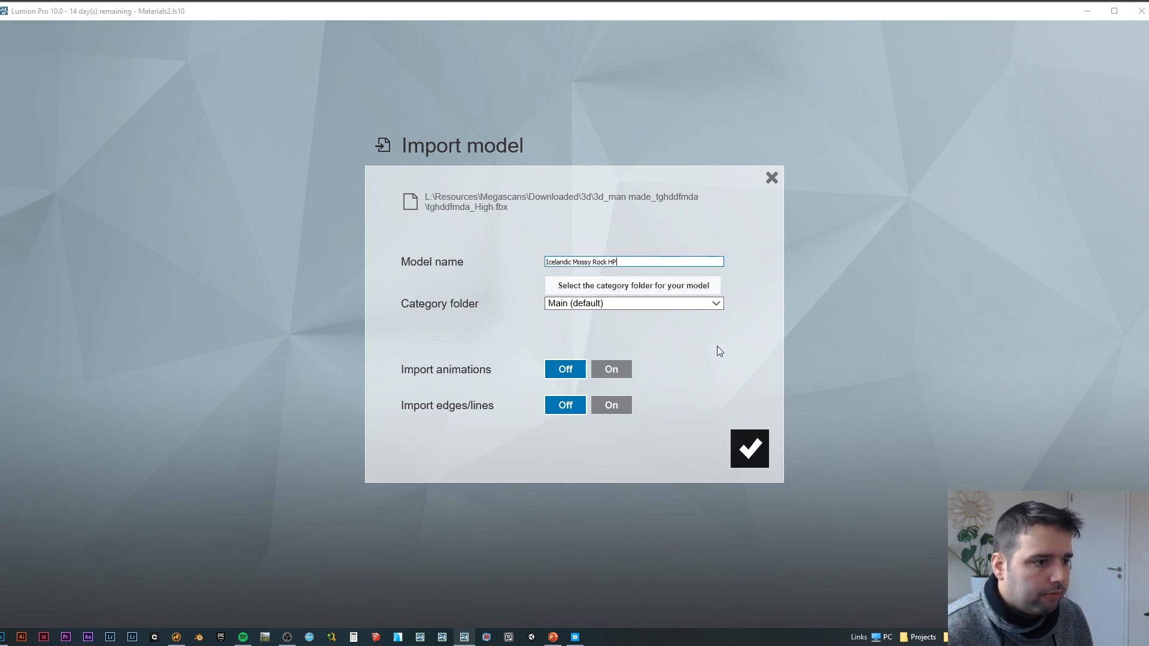
{"action": "left_click", "coordinate": [648, 303]}
{"action": "left_click", "coordinate": [582, 381]}
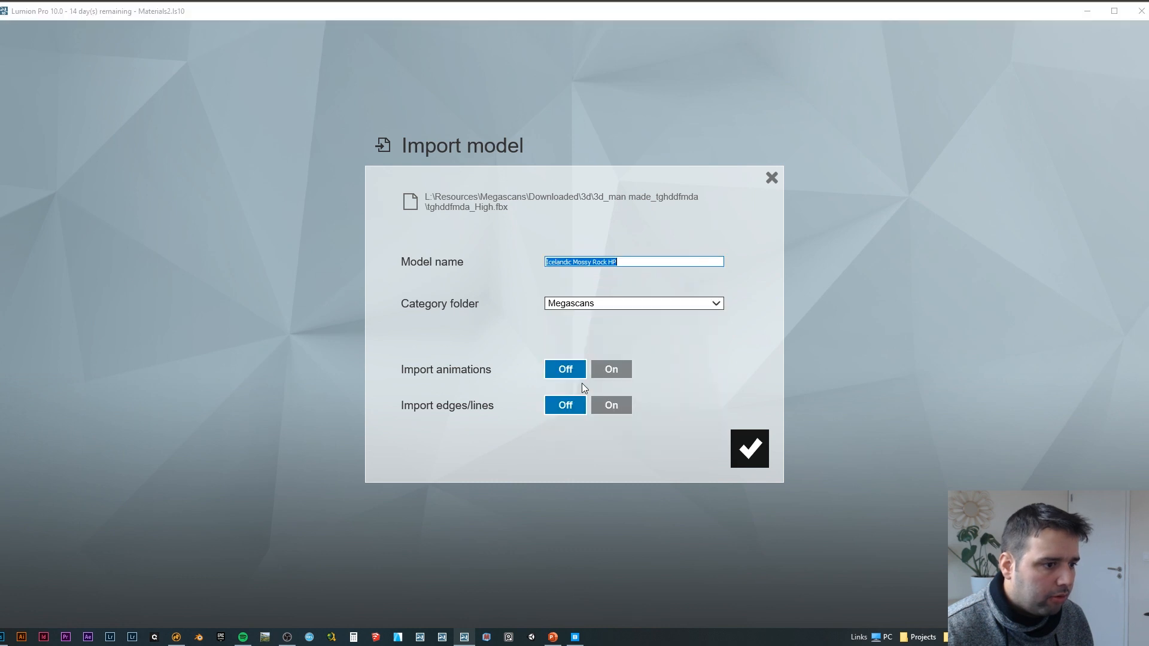
{"action": "left_click", "coordinate": [749, 446]}
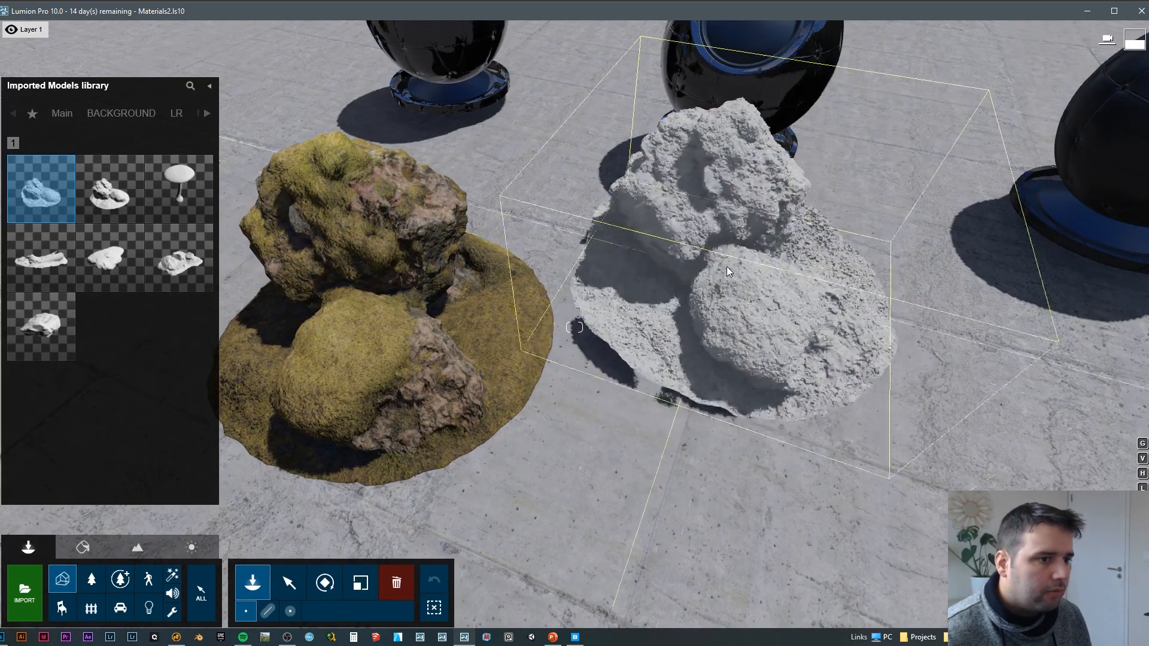
Step: Place the high-poly rock on the floor beside the textured mossy rock and end the placement
{"action": "left_click", "coordinate": [700, 352]}
{"action": "right_click_drag", "start_coordinate": [700, 352], "coordinate": [579, 373]}
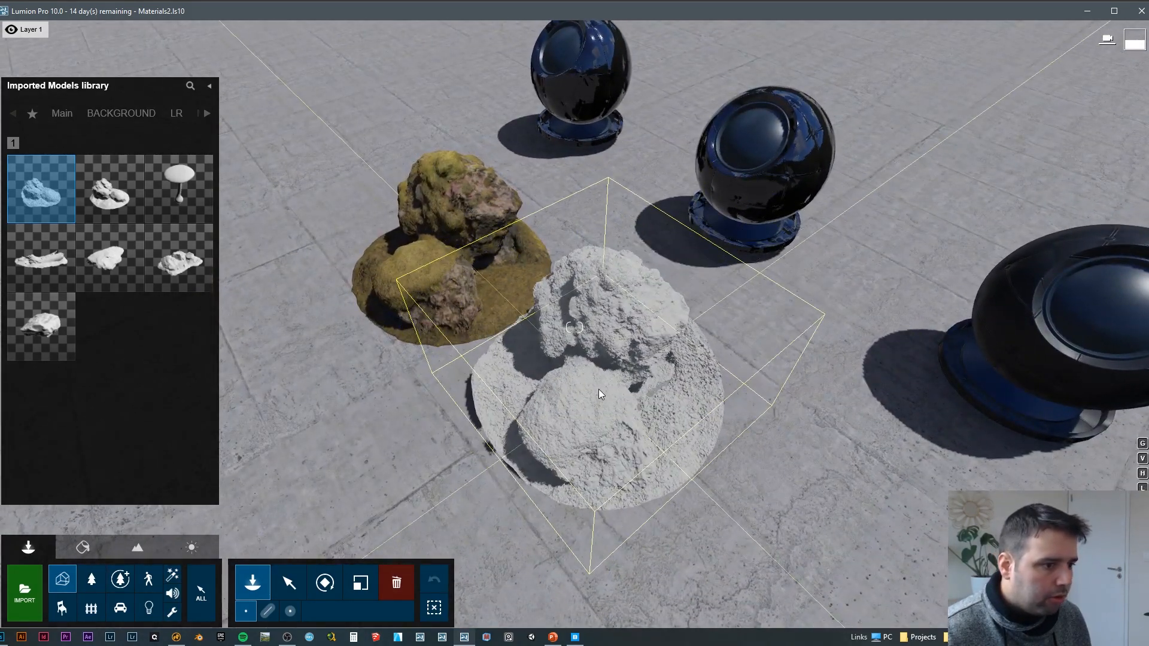
{"action": "left_click", "coordinate": [598, 389]}
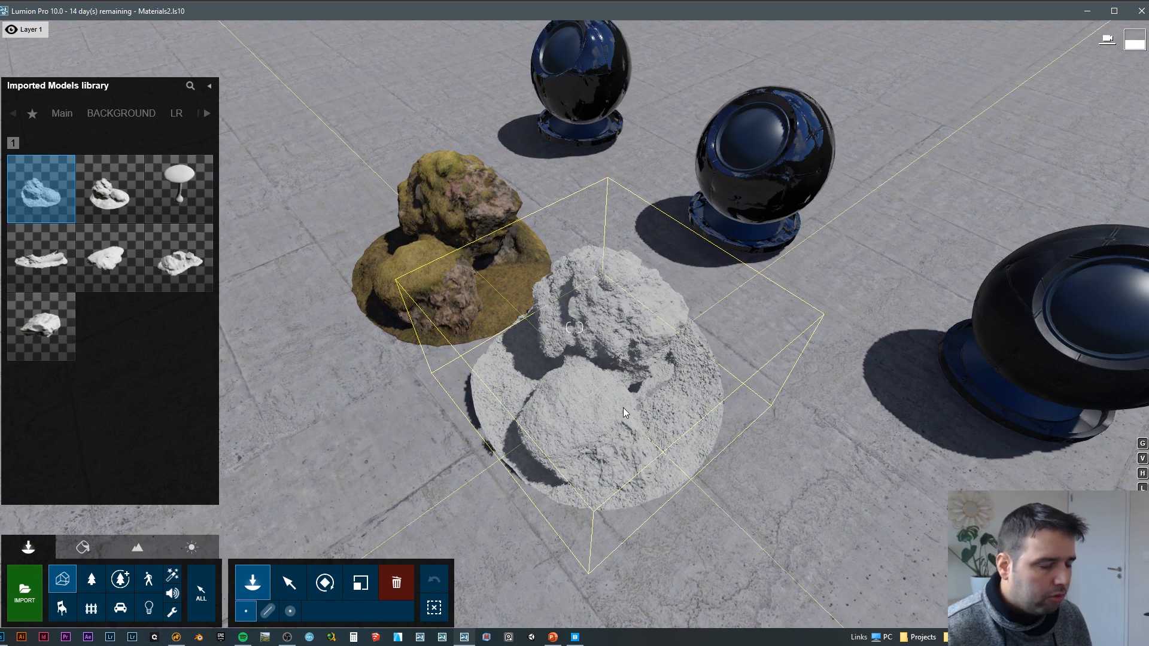
{"action": "key", "text": "Escape"}
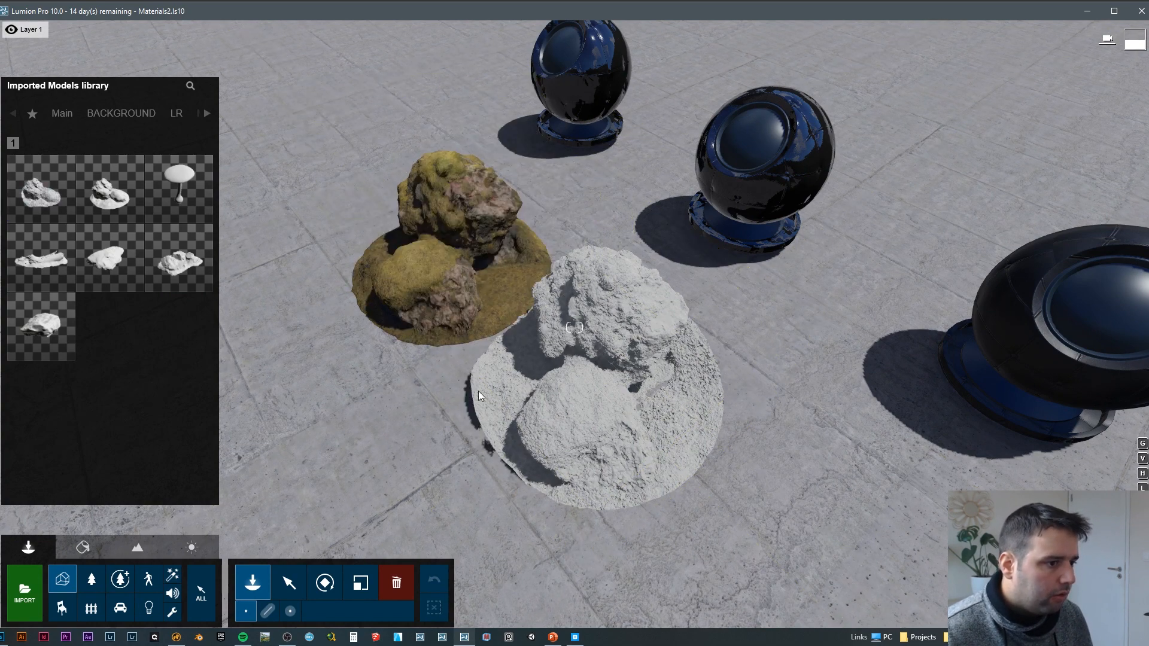
Step: Inspect the untextured high-poly rock next to the textured low-poly one from the front and from behind
{"action": "key", "text": "w"}
{"action": "right_click_drag", "start_coordinate": [479, 396], "coordinate": [574, 386]}
{"action": "key", "text": "a"}
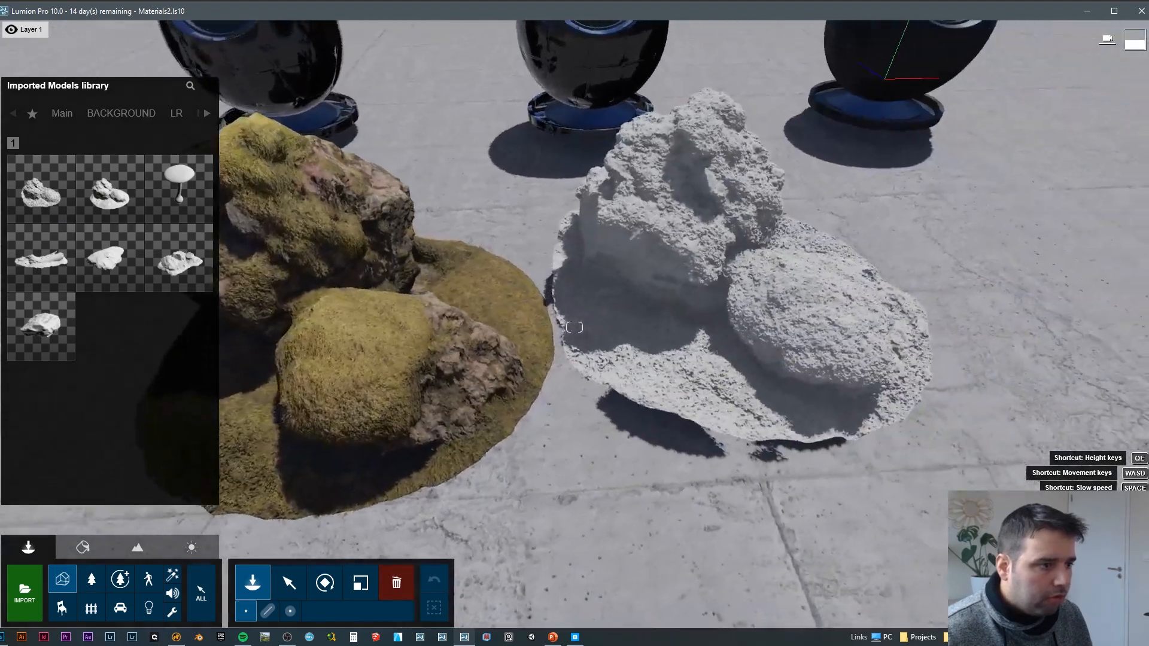
{"action": "key", "text": "a"}
{"action": "right_click_drag", "start_coordinate": [575, 328], "coordinate": [502, 323]}
{"action": "key", "text": "d"}
{"action": "key", "text": "s"}
{"action": "key", "text": "d"}
{"action": "key", "text": "w"}
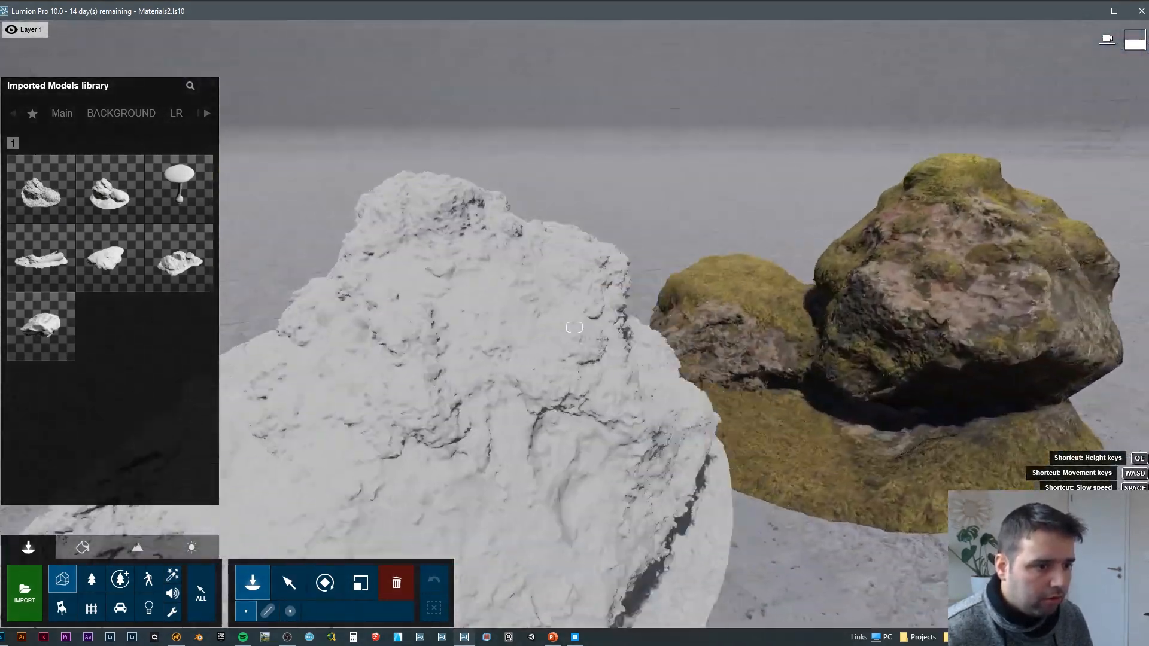
{"action": "key", "text": "d"}
{"action": "mouse_move", "coordinate": [478, 392]}
{"action": "right_mouse_down"}
{"action": "mouse_move", "coordinate": [478, 413]}
{"action": "mouse_move", "coordinate": [455, 413]}
{"action": "mouse_move", "coordinate": [477, 392]}
{"action": "right_mouse_up"}
{"action": "key", "text": "s"}
{"action": "key", "text": "a"}
{"action": "key", "text": "d"}
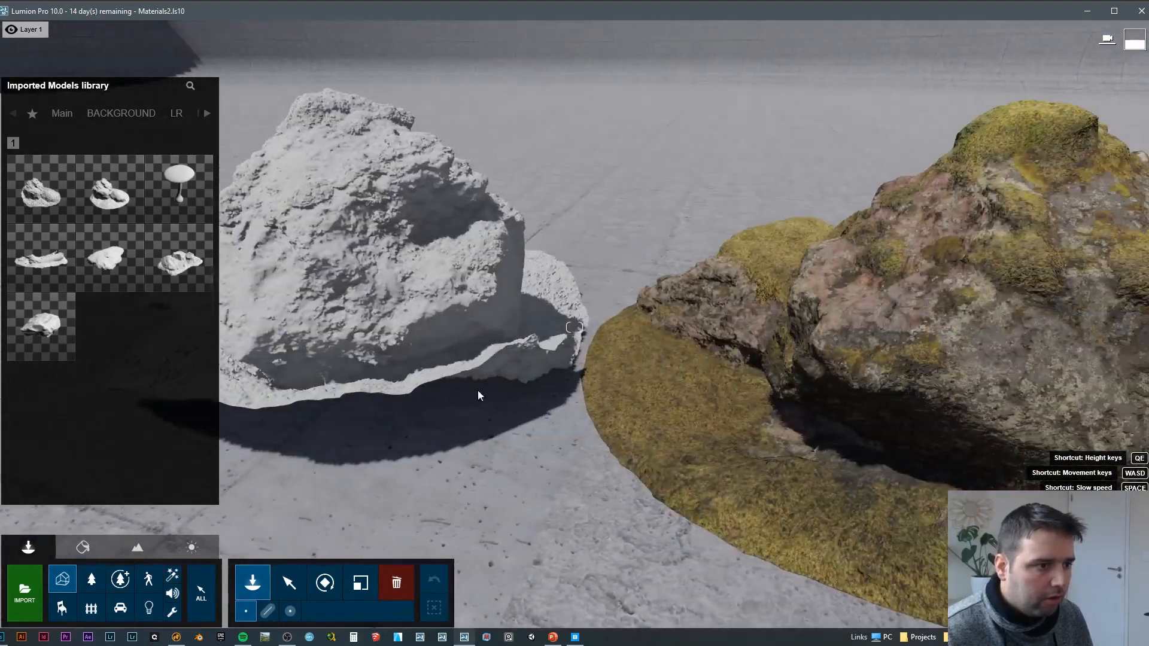
Step: Assign a Standard material to the high-poly rock, paste the copied mossy rock material onto it and save the change
{"action": "left_click", "coordinate": [83, 547]}
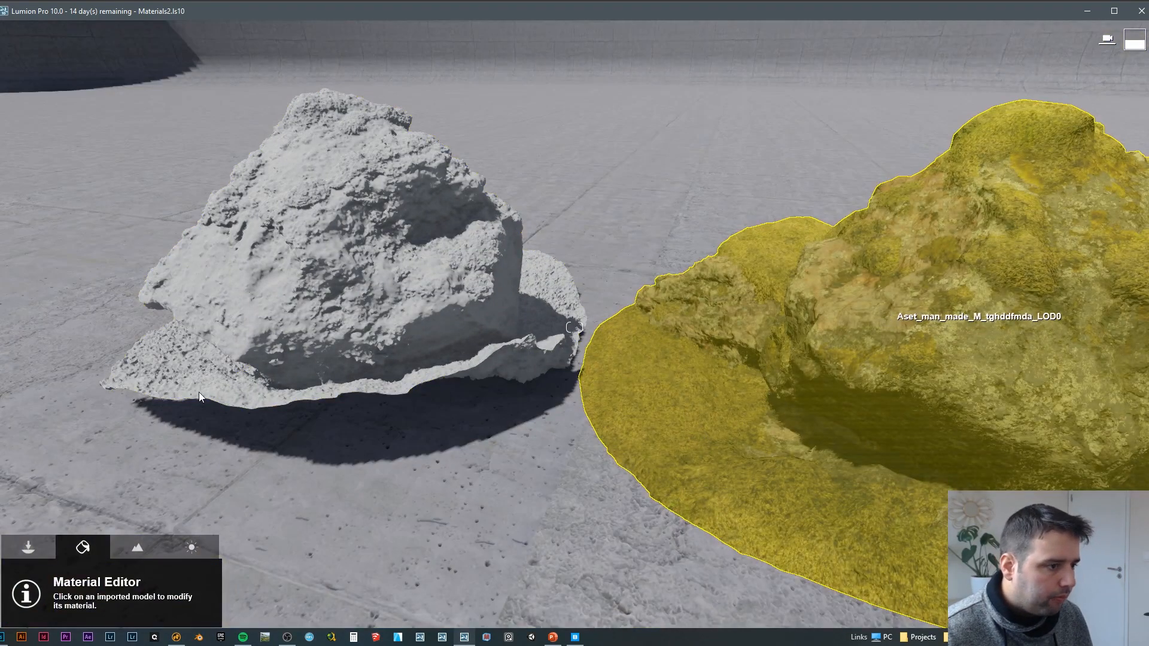
{"action": "left_click", "coordinate": [200, 444]}
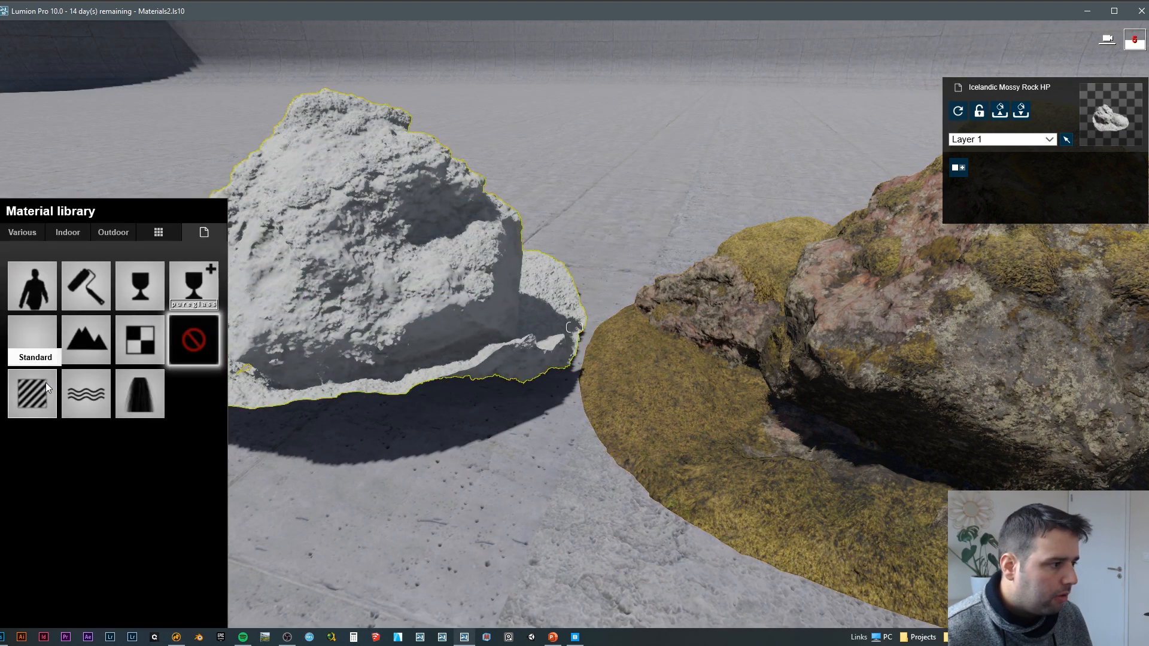
{"action": "left_click", "coordinate": [31, 394]}
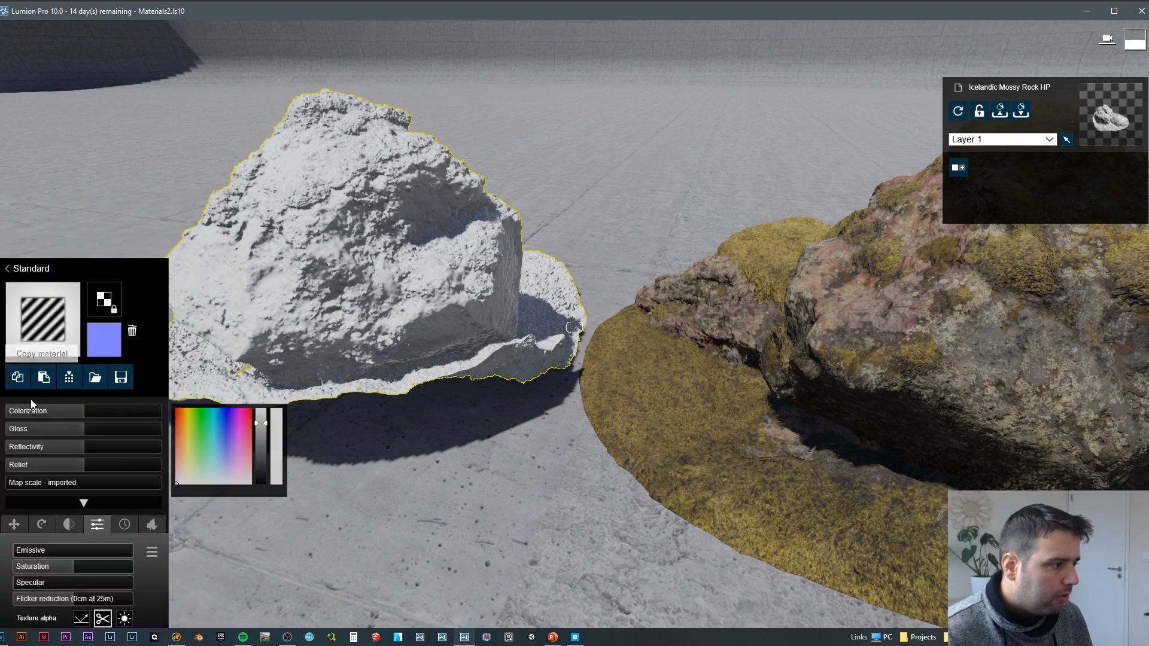
{"action": "left_click", "coordinate": [290, 401]}
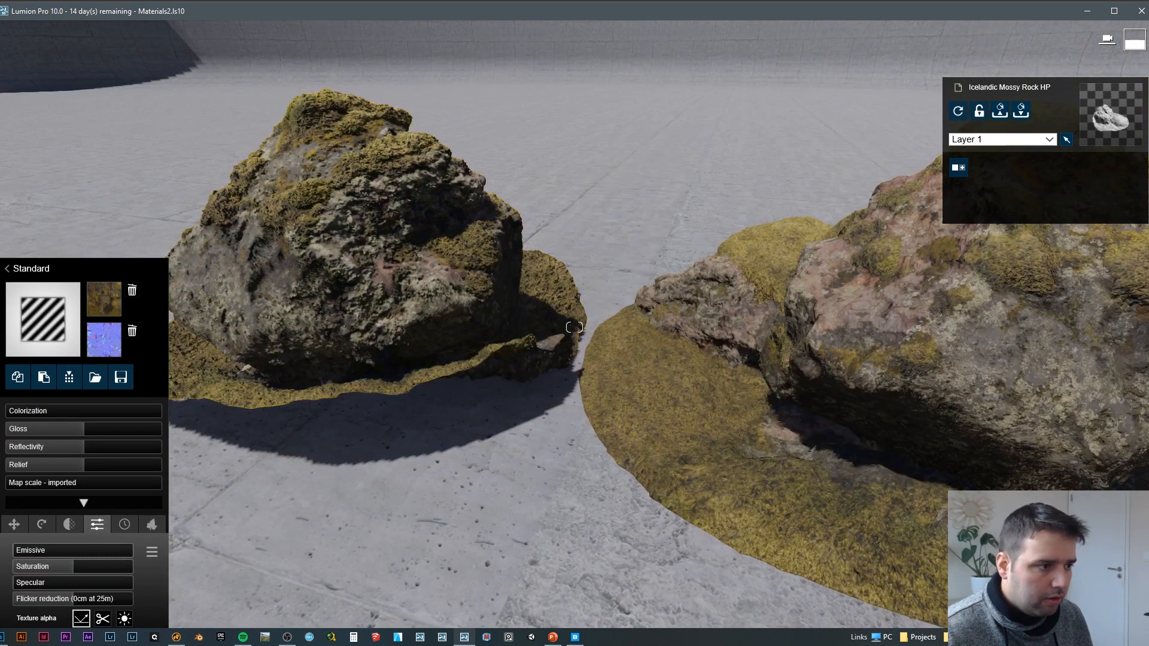
{"action": "left_click", "coordinate": [1118, 601]}
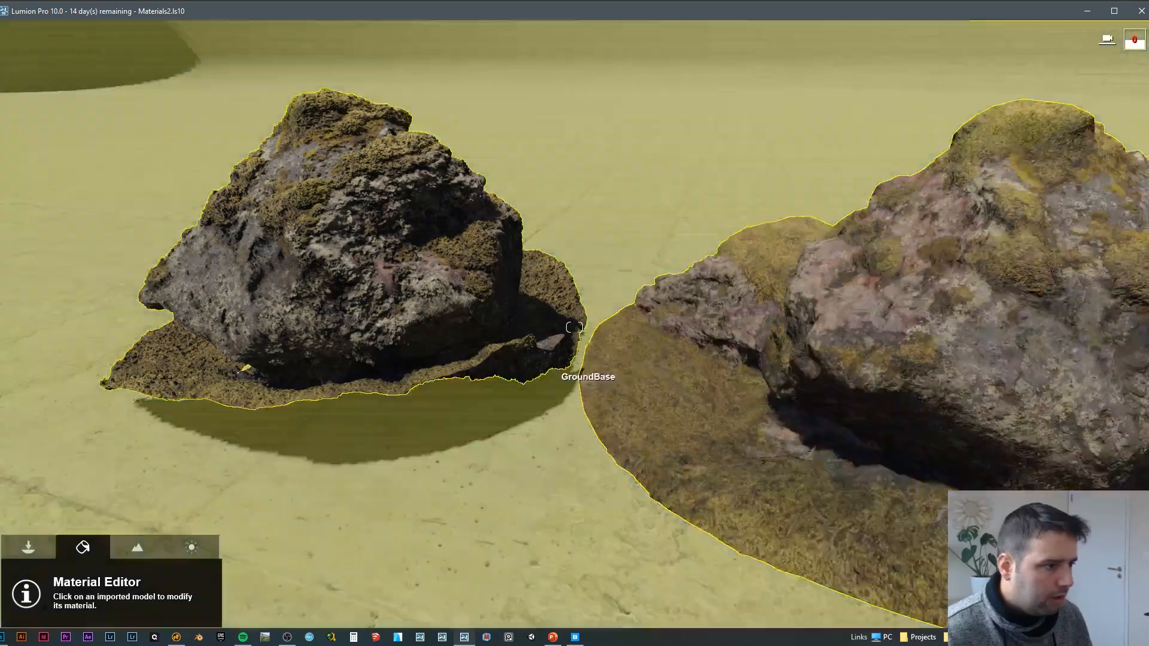
Step: Inspect both textured rocks from behind and update the Photo 3 effects preview with the low-poly and high-poly versions in frame
{"action": "key", "text": "d"}
{"action": "right_click_drag", "start_coordinate": [584, 374], "coordinate": [401, 275]}
{"action": "key", "text": "a"}
{"action": "key", "text": "w"}
{"action": "key", "text": "d"}
{"action": "key", "text": "w"}
{"action": "key", "text": "w"}
{"action": "key", "text": "s"}
{"action": "right_click_drag", "start_coordinate": [862, 379], "coordinate": [759, 452]}
{"action": "key", "text": "d"}
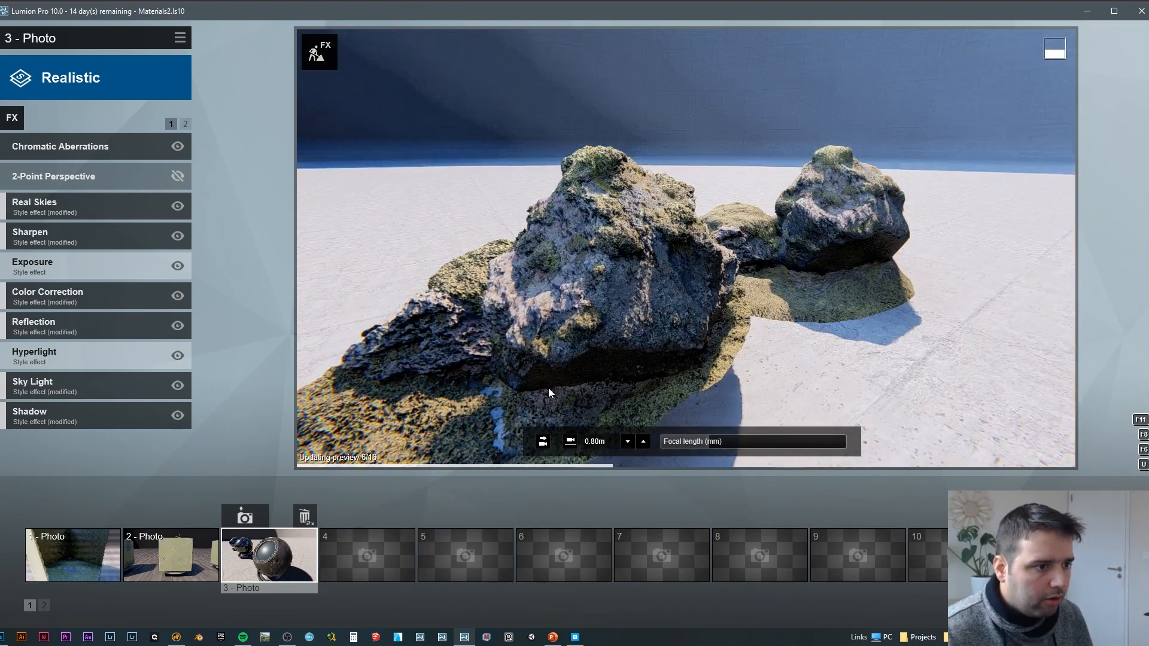
Step: Update the Photo 3 effects preview with the high-poly rock's mossy side in front and the low-poly rock beside it
{"action": "key", "text": "a"}
{"action": "right_click_drag", "start_coordinate": [533, 363], "coordinate": [706, 375]}
{"action": "key", "text": "a"}
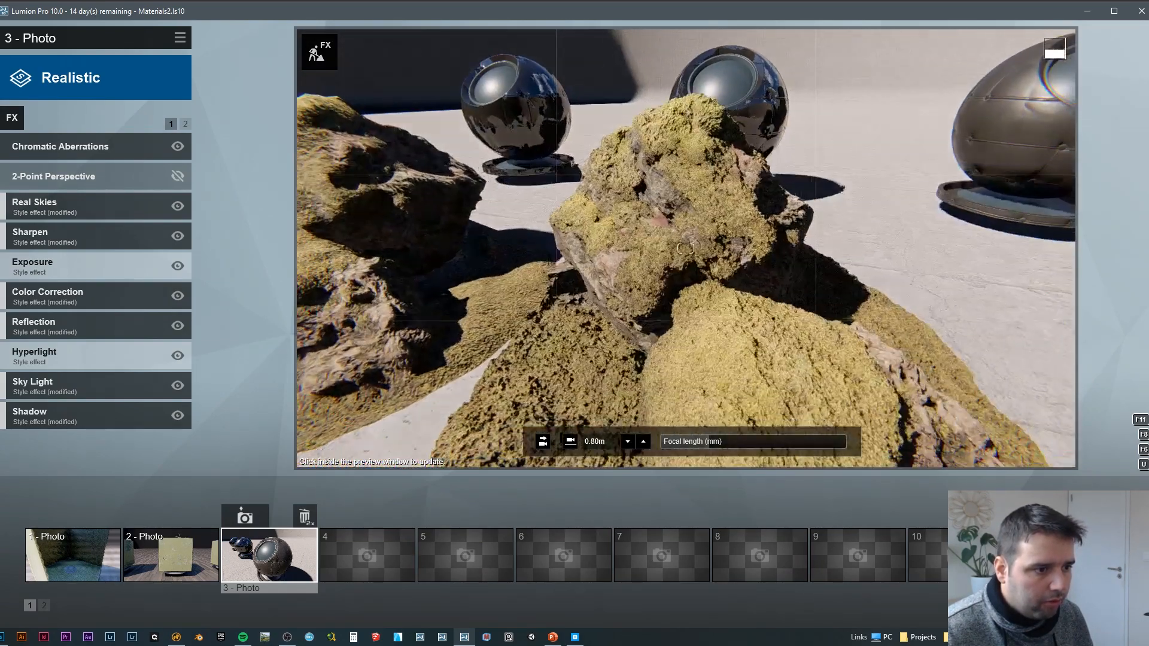
{"action": "key", "text": "d"}
{"action": "right_click_drag", "start_coordinate": [575, 353], "coordinate": [526, 340]}
{"action": "left_click", "coordinate": [588, 357]}
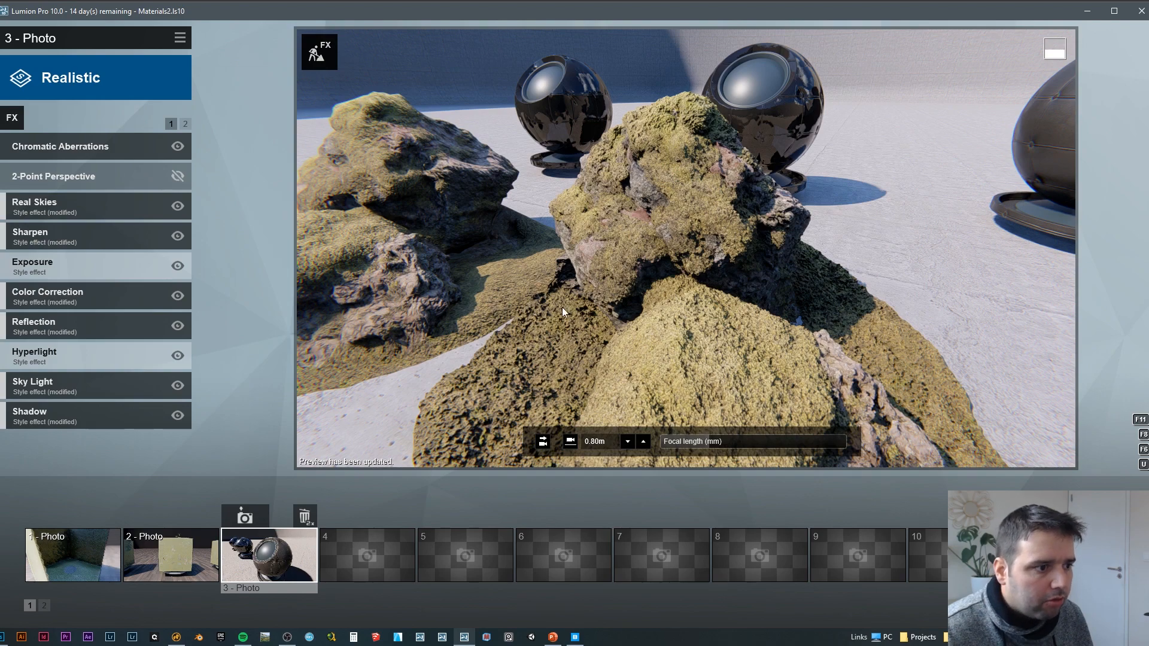
Step: Update the Photo 3 effects preview with a close-up of the low-poly rock's moss and stone surface
{"action": "right_click_drag", "start_coordinate": [562, 307], "coordinate": [540, 282]}
{"action": "key", "text": "a"}
{"action": "key", "text": "a"}
{"action": "key", "text": "d"}
{"action": "key", "text": "w"}
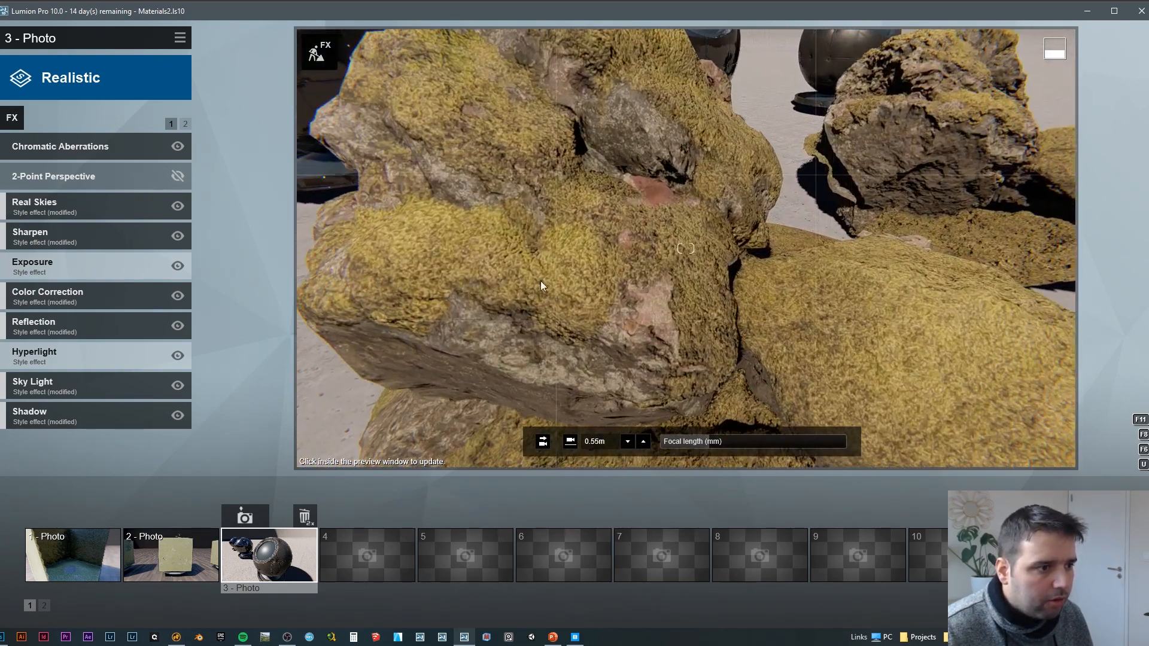
{"action": "left_click", "coordinate": [518, 364]}
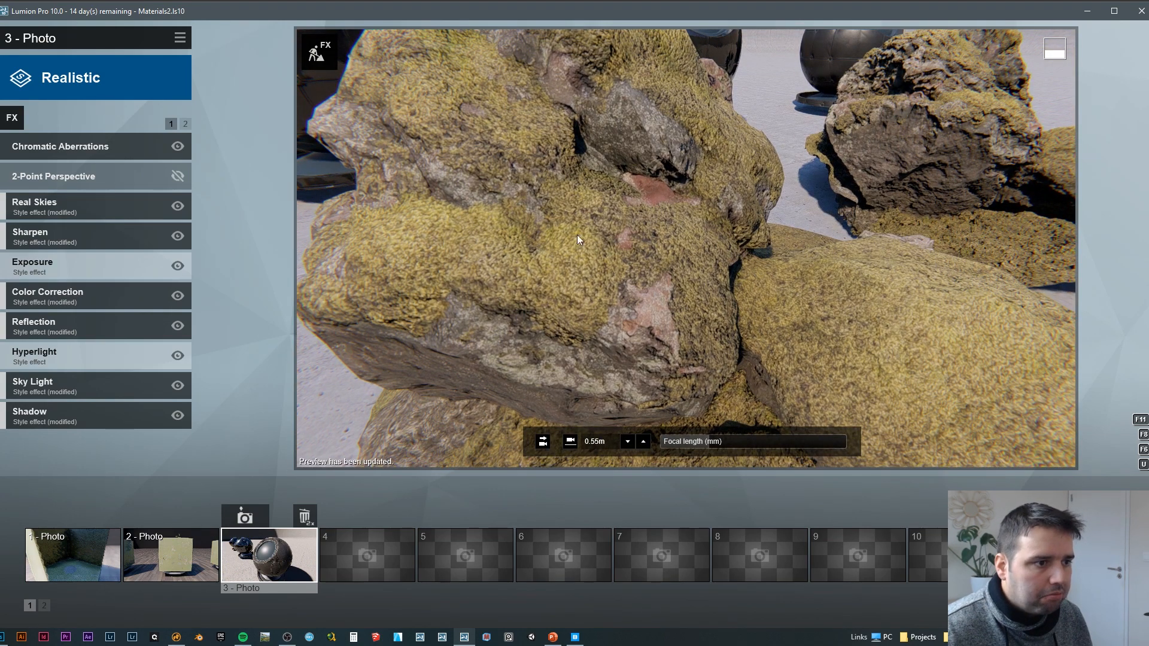
Step: Update the Photo 3 effects preview with a matching close-up of the high-poly rock's surface
{"action": "right_click_drag", "start_coordinate": [578, 238], "coordinate": [685, 248]}
{"action": "key", "text": "s"}
{"action": "key", "text": "w"}
{"action": "right_click_drag", "start_coordinate": [686, 249], "coordinate": [712, 236]}
{"action": "key", "text": "s"}
{"action": "key", "text": "a"}
{"action": "key", "text": "w"}
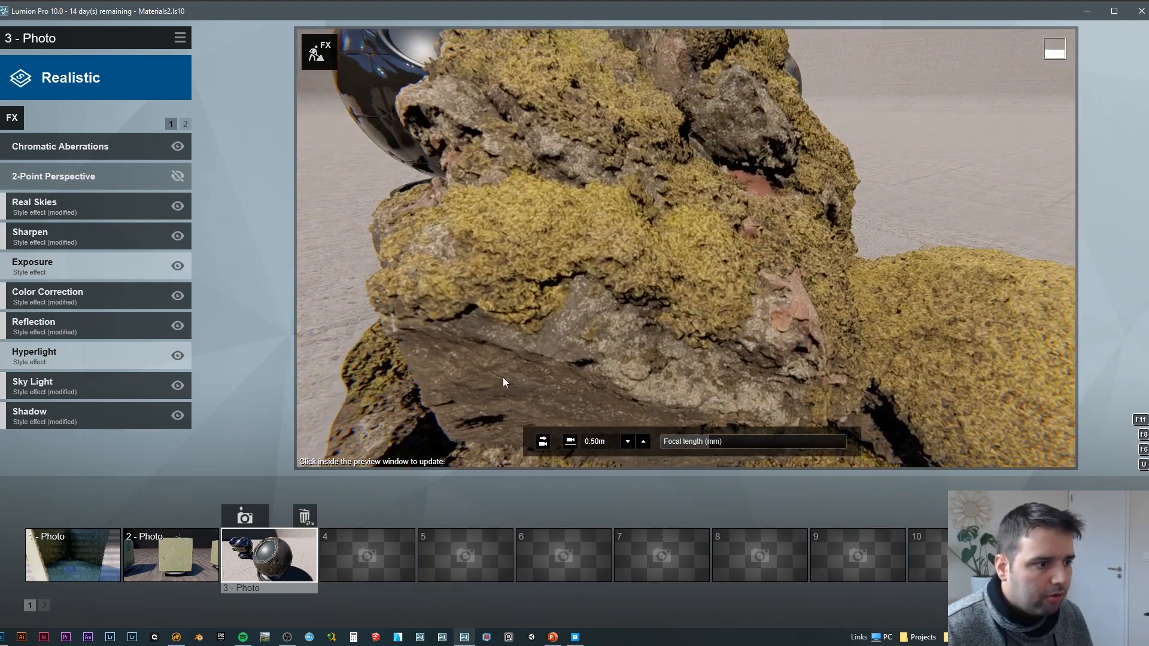
{"action": "left_click", "coordinate": [485, 374]}
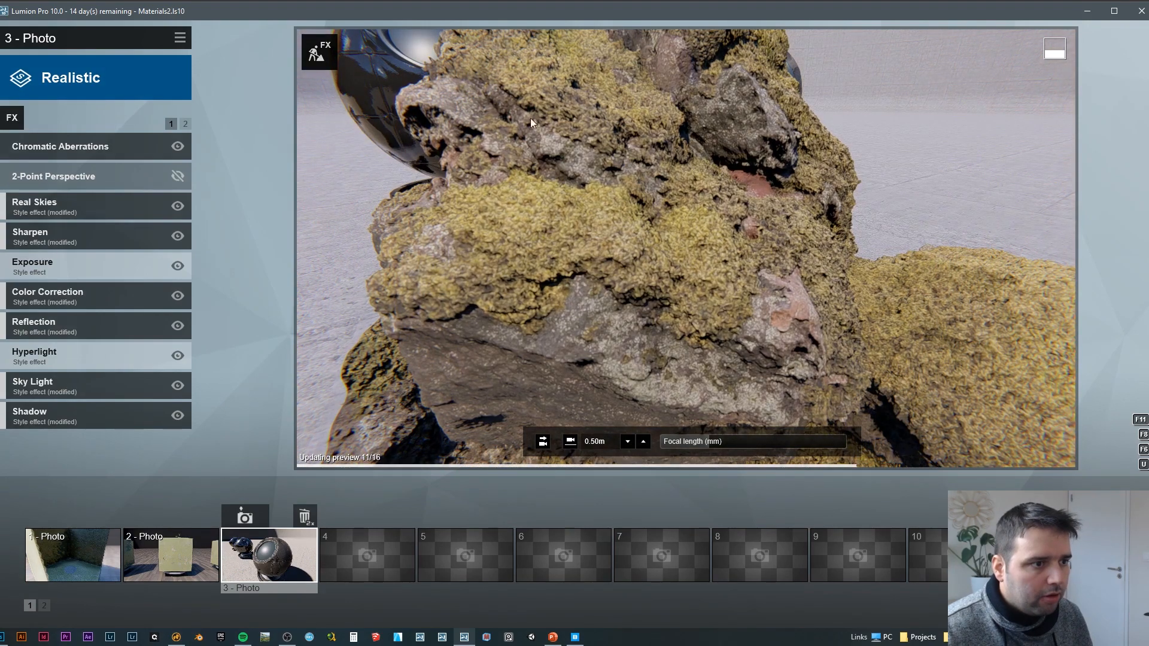
Step: Return to the build scene and compare the two whole rocks side by side
{"action": "key", "text": "s"}
{"action": "right_click_drag", "start_coordinate": [763, 304], "coordinate": [718, 347]}
{"action": "key", "text": "d"}
{"action": "key", "text": "w"}
{"action": "key", "text": "a"}
{"action": "key", "text": "s"}
{"action": "key", "text": "d"}
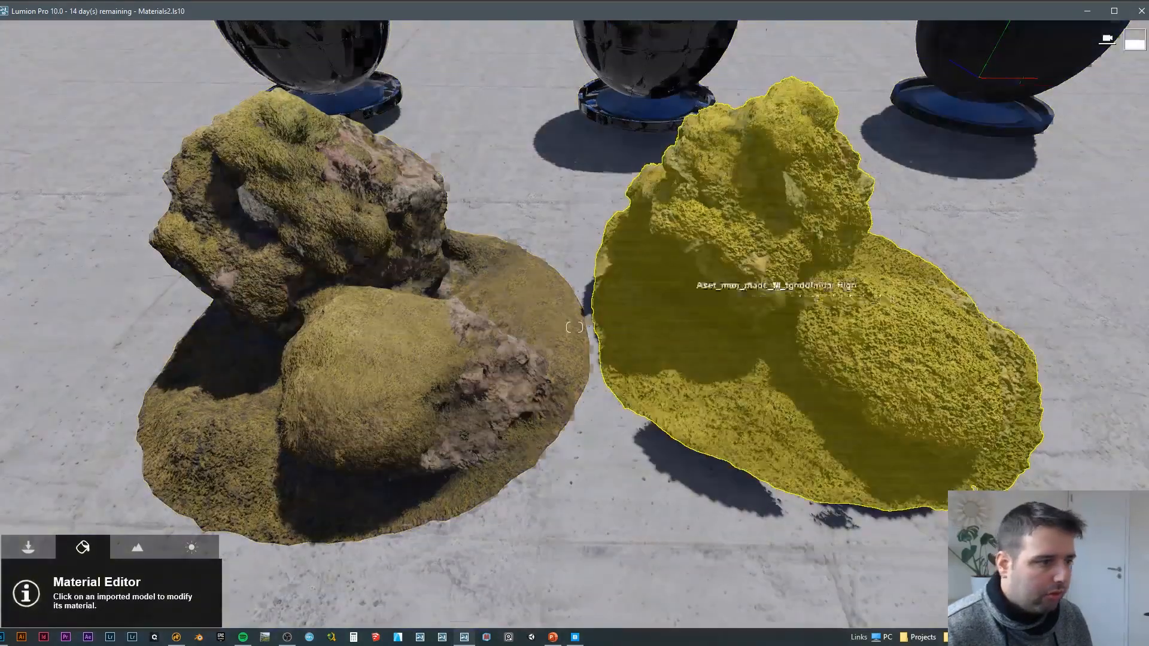
{"action": "key", "text": "d"}
{"action": "mouse_move", "coordinate": [778, 296]}
{"action": "right_mouse_down"}
{"action": "mouse_move", "coordinate": [688, 300]}
{"action": "mouse_move", "coordinate": [756, 292]}
{"action": "right_mouse_up"}
Step: Duplicate the high-poly mossy rock in front of the existing pair and adjust the copy's height
{"action": "left_click", "coordinate": [25, 547]}
{"action": "left_click", "coordinate": [287, 584]}
{"action": "key", "text": "s"}
{"action": "key", "text": "a"}
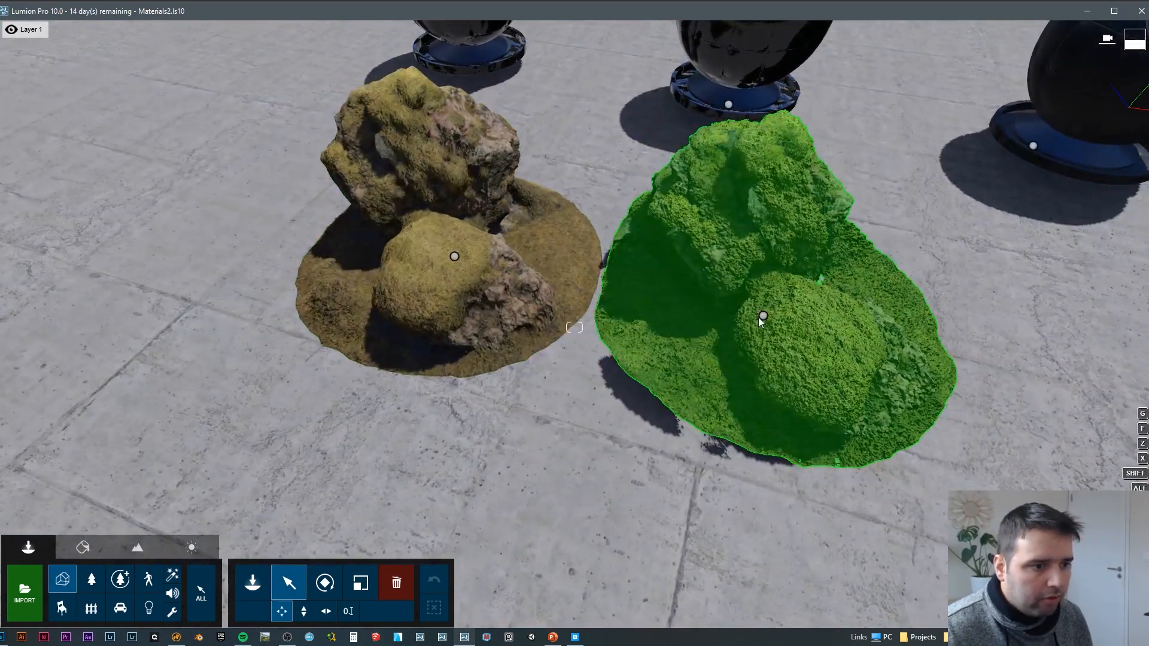
{"action": "left_click", "coordinate": [762, 316]}
{"action": "left_click_drag", "start_coordinate": [763, 316], "coordinate": [536, 401], "text": "alt"}
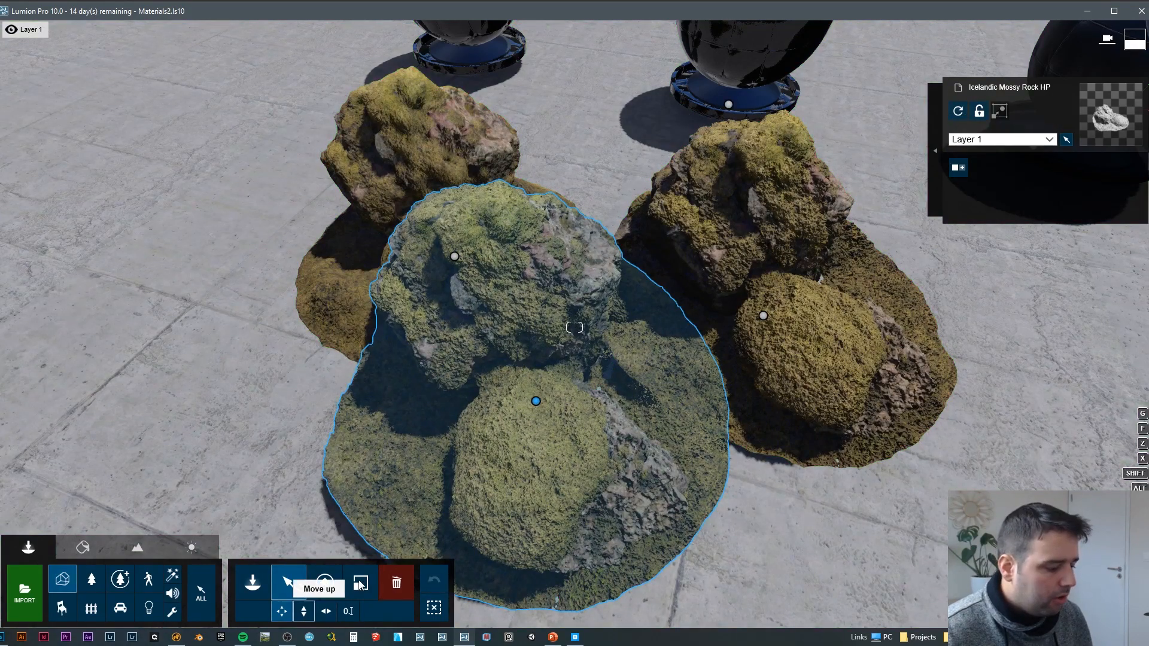
{"action": "left_click", "coordinate": [536, 395]}
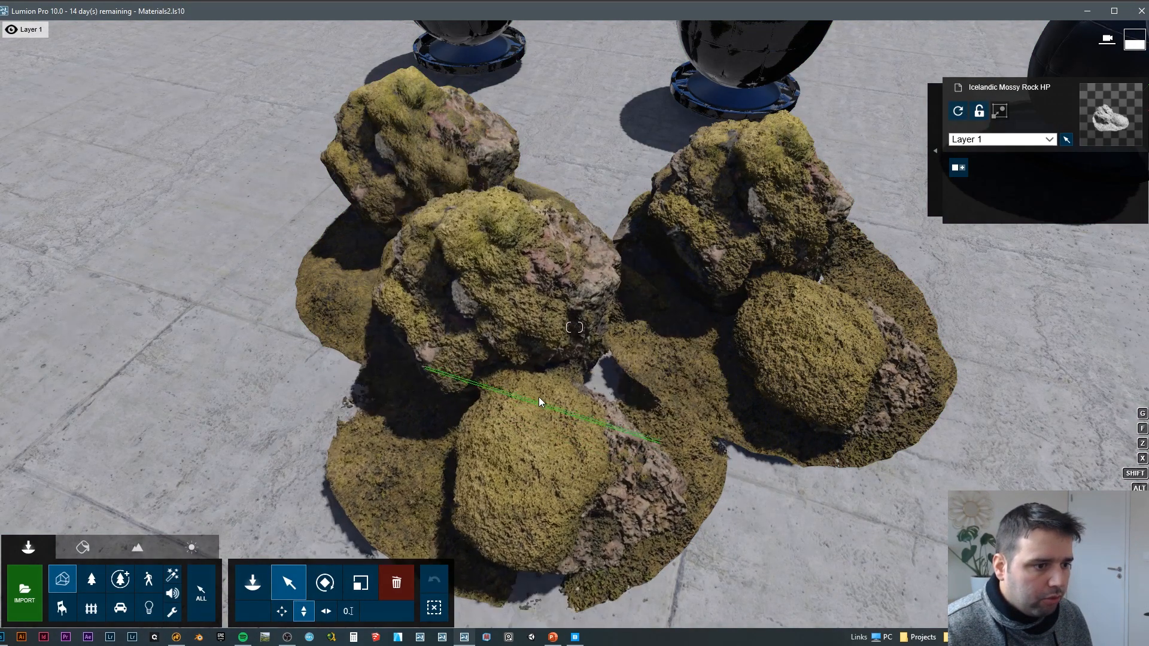
{"action": "left_click_drag", "start_coordinate": [538, 397], "coordinate": [541, 392]}
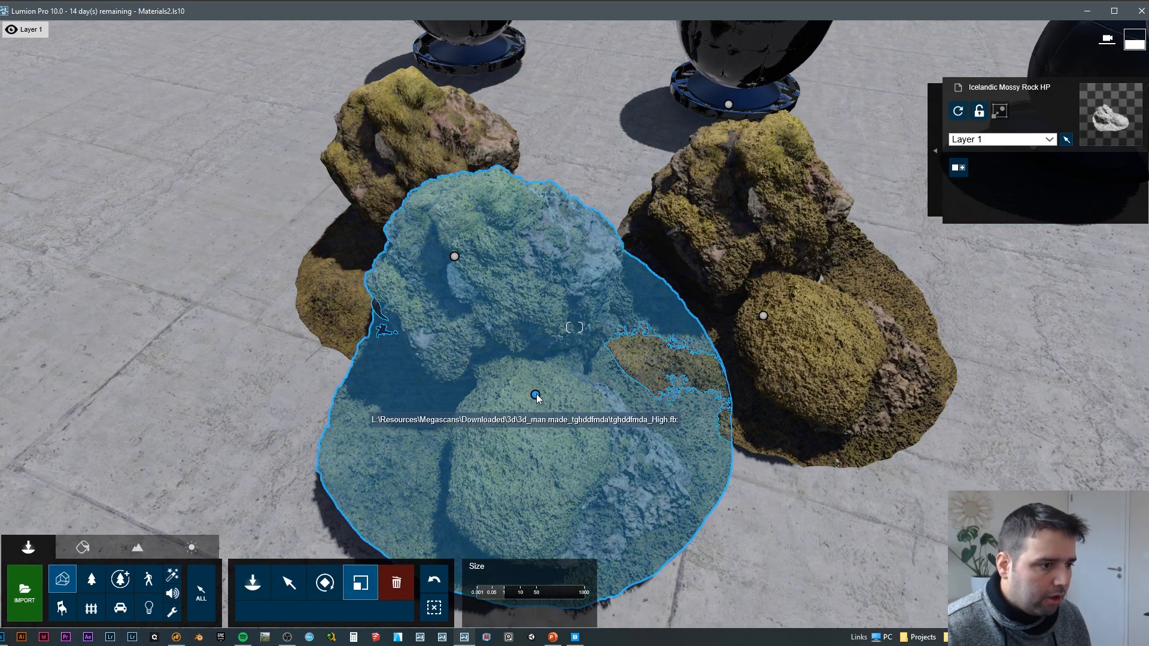
Step: Enlarge the copied rock so that it overlaps the neighbouring rocks as one formation
{"action": "left_click_drag", "start_coordinate": [536, 397], "coordinate": [582, 383]}
{"action": "right_click_drag", "start_coordinate": [454, 253], "coordinate": [413, 259]}
{"action": "key", "text": "s"}
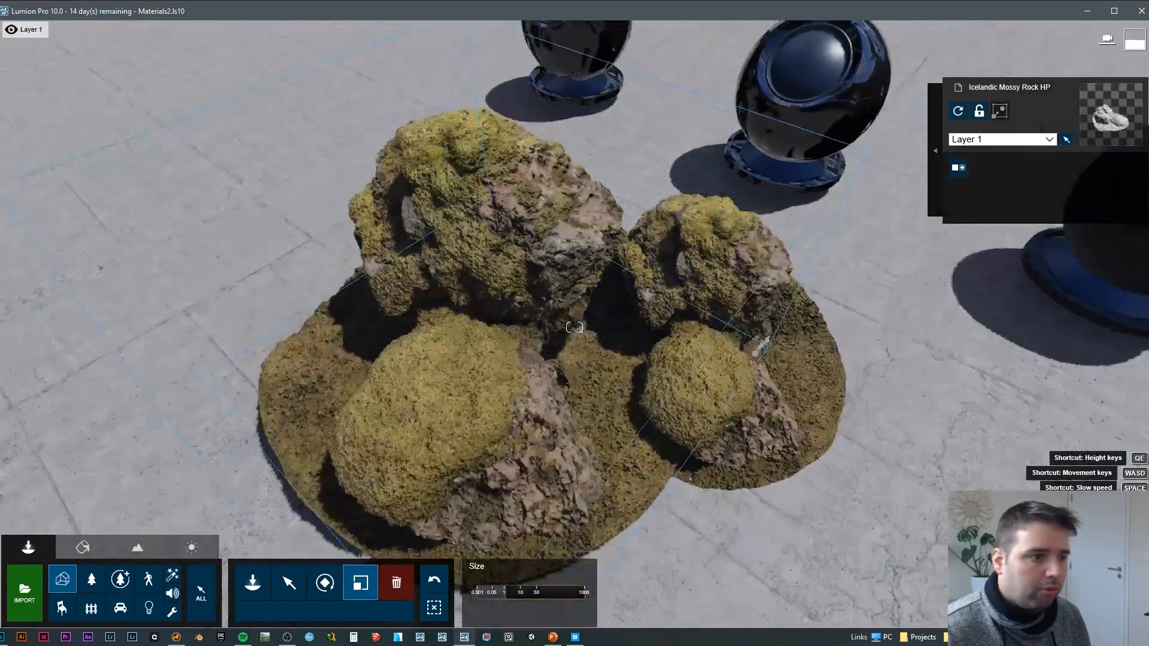
{"action": "key", "text": "s"}
{"action": "right_click_drag", "start_coordinate": [647, 455], "coordinate": [622, 407]}
Step: Rotate and tilt the copied rock so it blends into the neighbouring rocks
{"action": "key", "text": "r"}
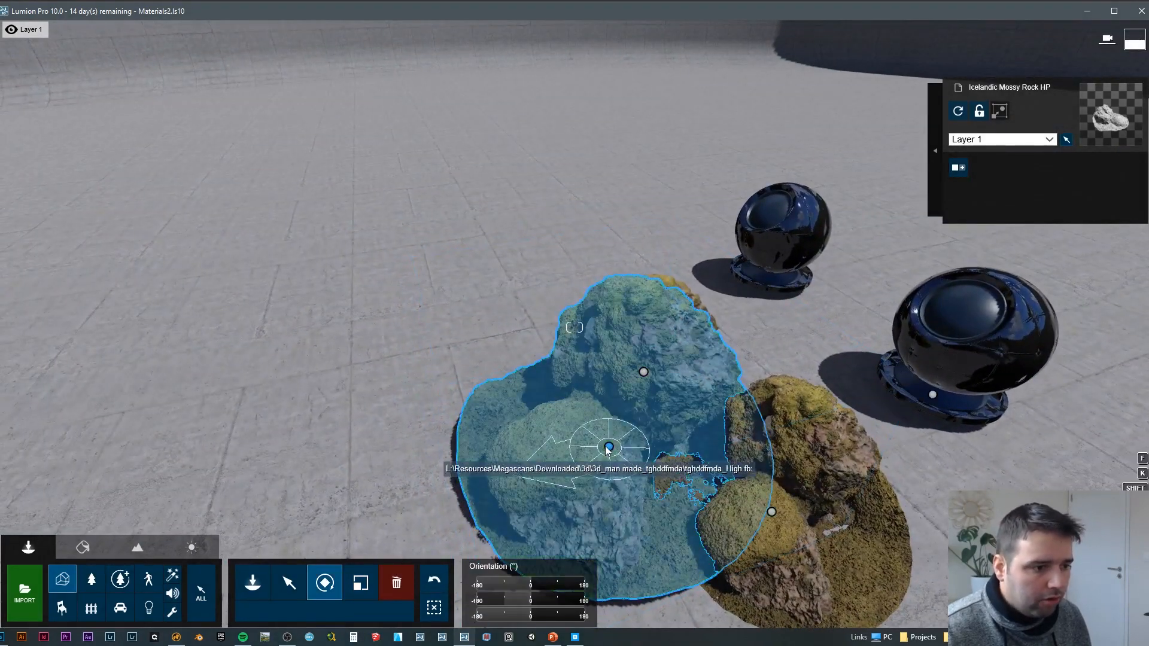
{"action": "left_click_drag", "start_coordinate": [608, 448], "coordinate": [609, 451]}
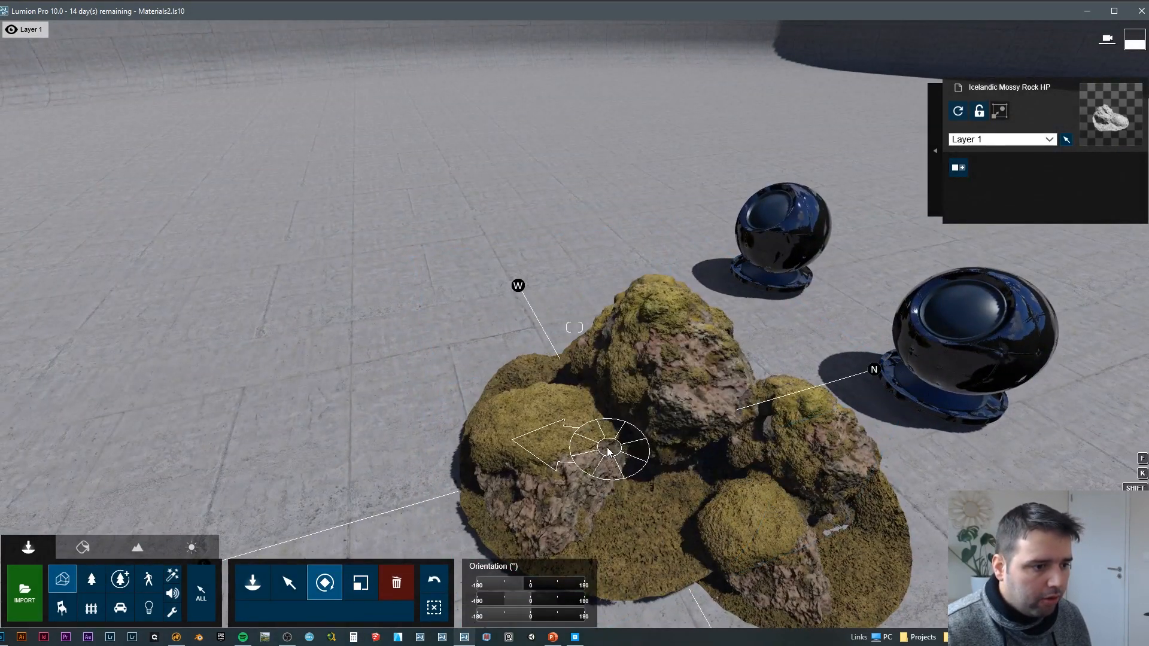
{"action": "mouse_move", "coordinate": [530, 600]}
{"action": "left_mouse_down"}
{"action": "mouse_move", "coordinate": [504, 598]}
{"action": "mouse_move", "coordinate": [534, 594]}
{"action": "left_mouse_up"}
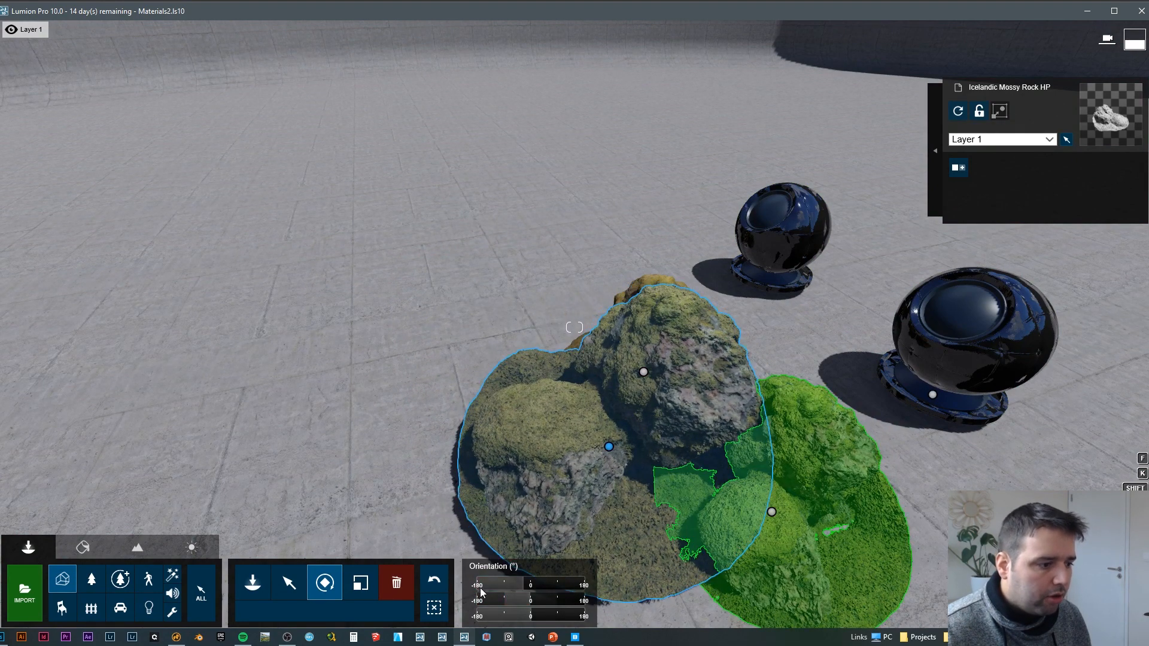
{"action": "left_click_drag", "start_coordinate": [609, 445], "coordinate": [613, 441]}
Step: Examine the combined rock formation from several distances and angles
{"action": "key", "text": "s"}
{"action": "right_click_drag", "start_coordinate": [577, 413], "coordinate": [511, 368]}
{"action": "key", "text": "w"}
{"action": "key", "text": "d"}
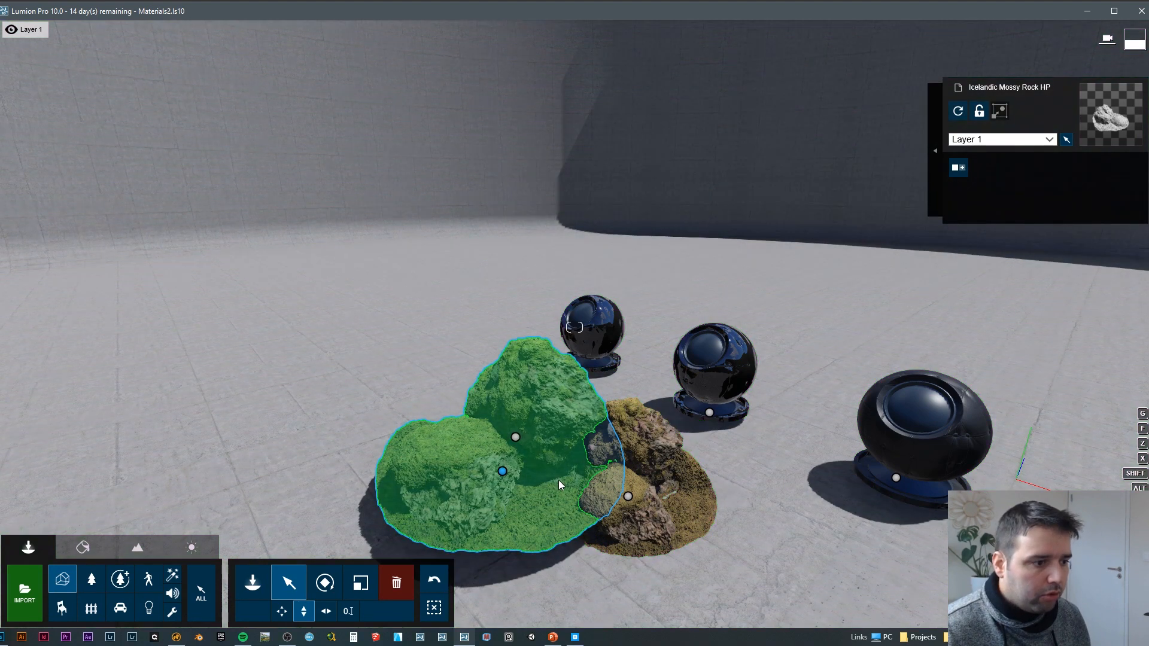
{"action": "key", "text": "w"}
{"action": "right_click_drag", "start_coordinate": [536, 465], "coordinate": [462, 541]}
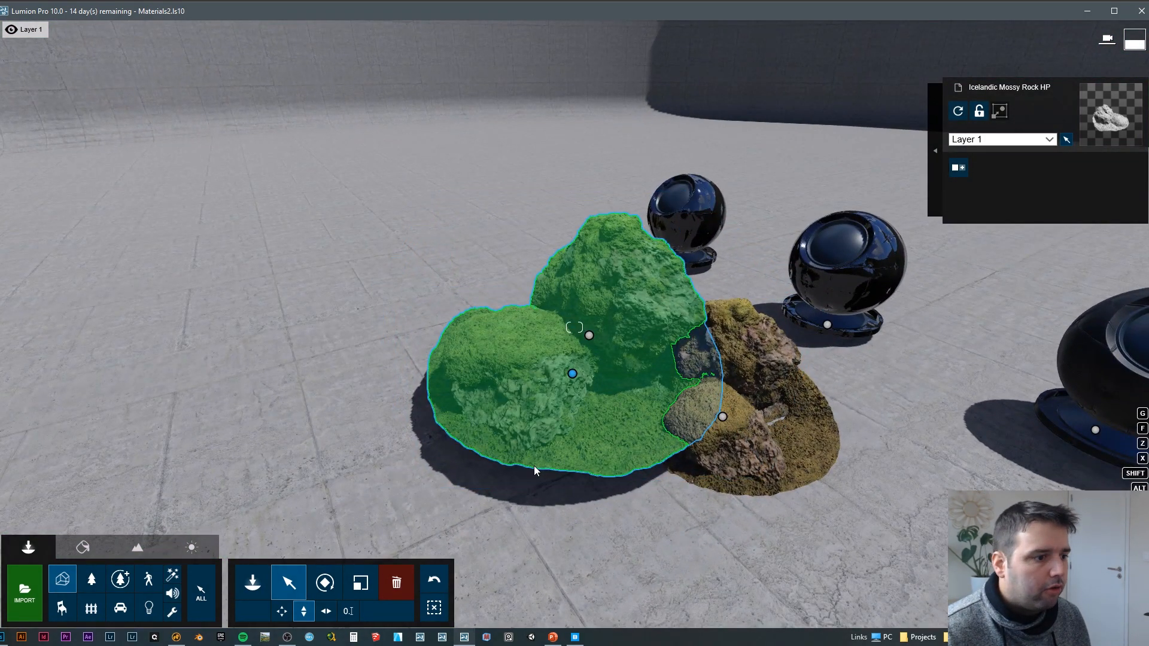
{"action": "right_click_drag", "start_coordinate": [533, 466], "coordinate": [445, 500]}
{"action": "key", "text": "w"}
{"action": "key", "text": "d"}
{"action": "key", "text": "s"}
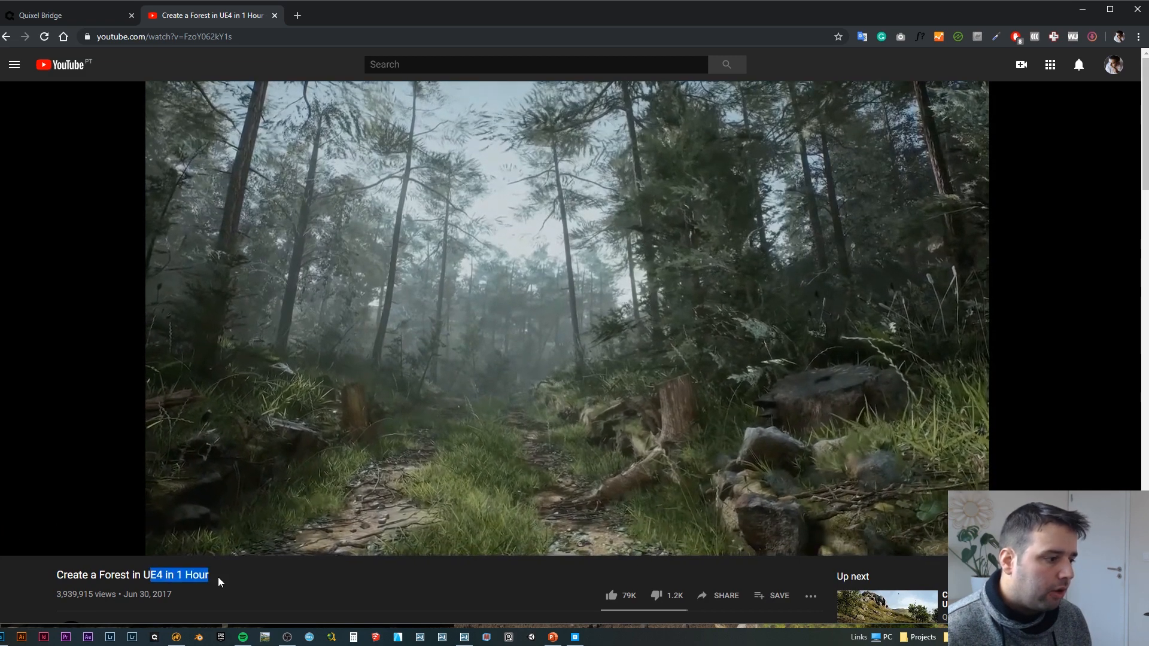
Step: Switch from the UE4 forest video to Modo and inspect the Forest_0007 terrain mesh
{"action": "left_click", "coordinate": [161, 587]}
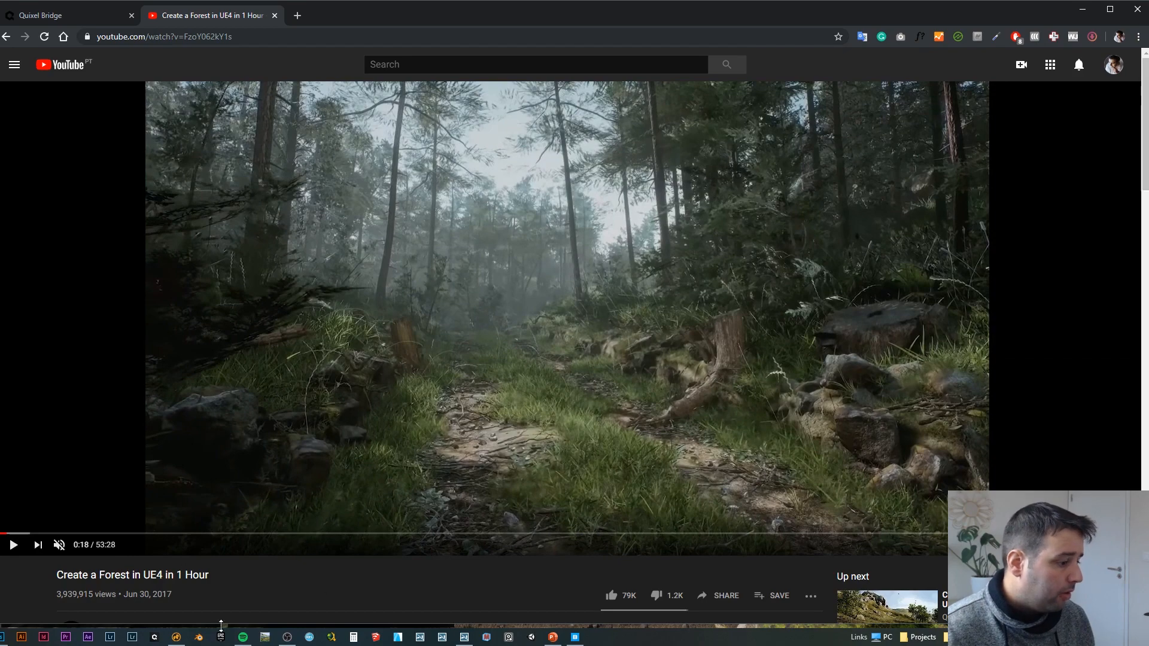
{"action": "left_click", "coordinate": [177, 638]}
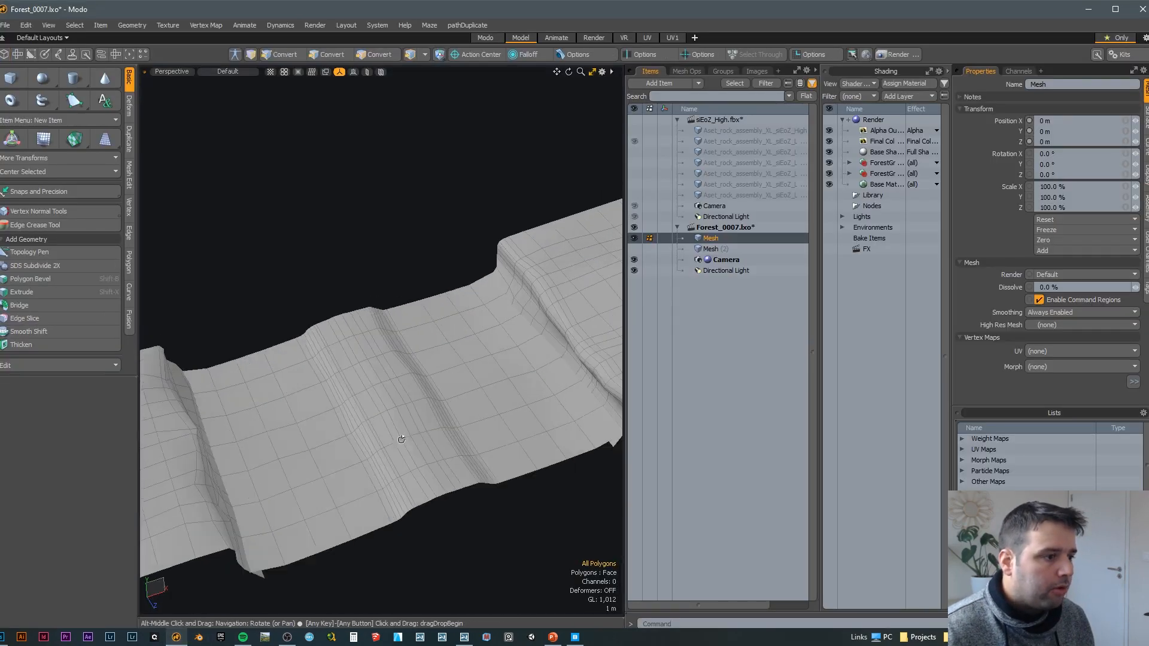
{"action": "middle_click_drag", "start_coordinate": [401, 439], "coordinate": [255, 359], "text": "alt"}
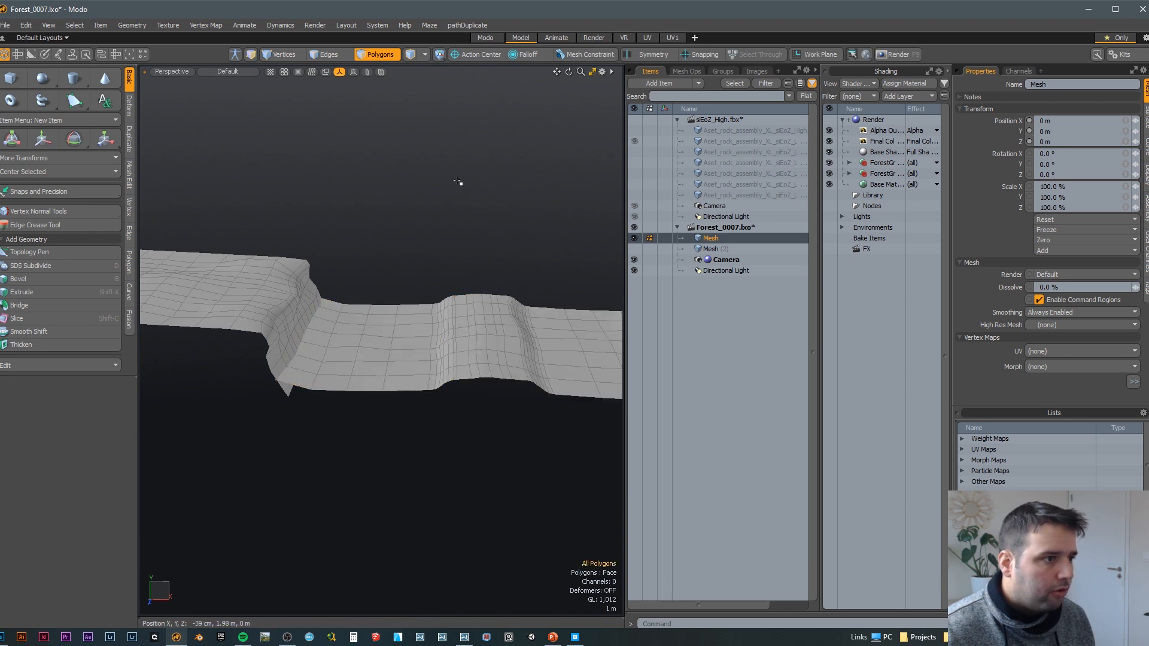
{"action": "middle_click_drag", "start_coordinate": [475, 294], "coordinate": [412, 365], "text": "alt"}
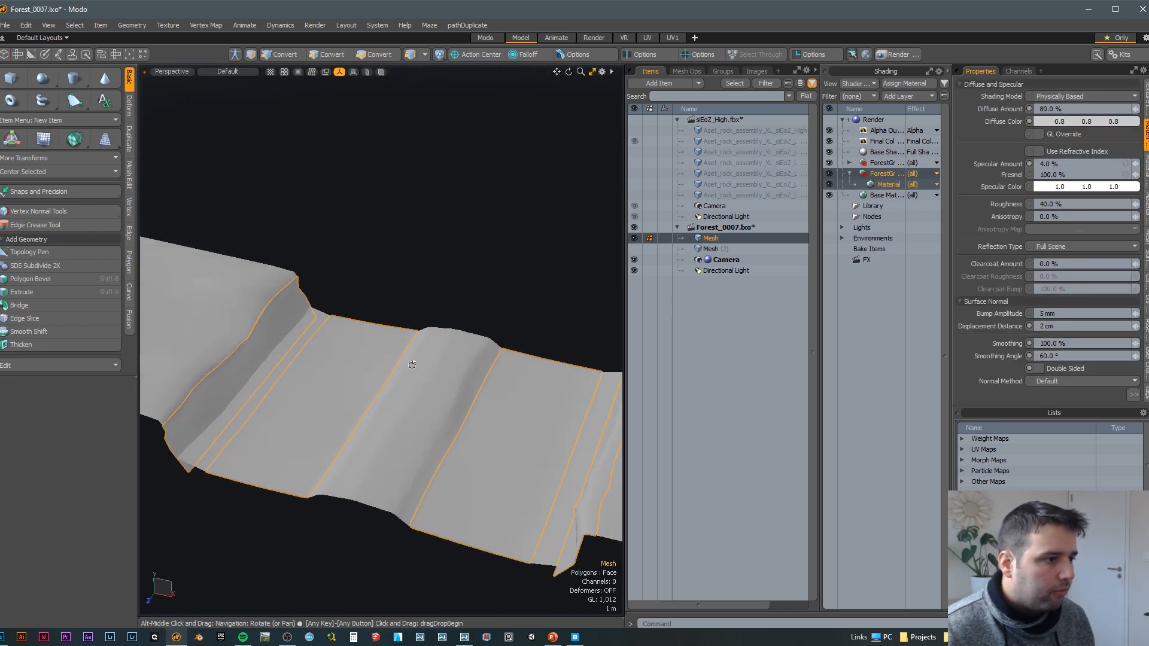
Step: Highlight the terrain polygons that share one forest ground material, clear the selection and review the mesh
{"action": "left_click", "coordinate": [378, 54], "text": "alt"}
{"action": "middle_click_drag", "start_coordinate": [371, 302], "coordinate": [365, 287], "text": "alt"}
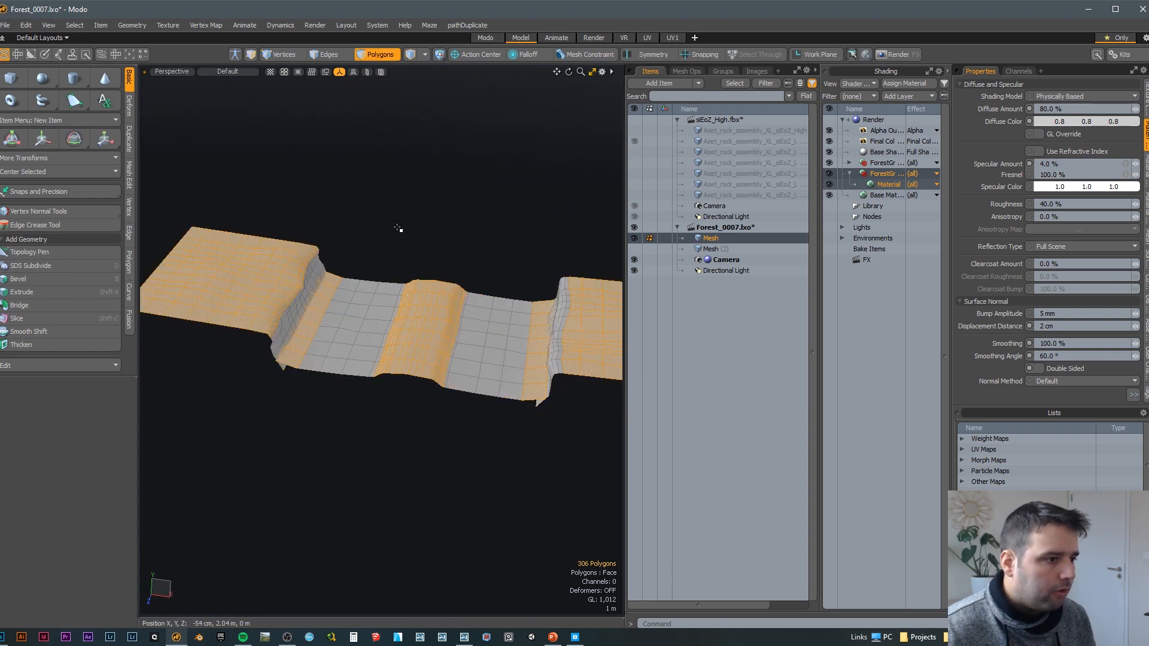
{"action": "middle_click_drag", "start_coordinate": [395, 409], "coordinate": [376, 211], "text": "alt"}
{"action": "left_click", "coordinate": [376, 211]}
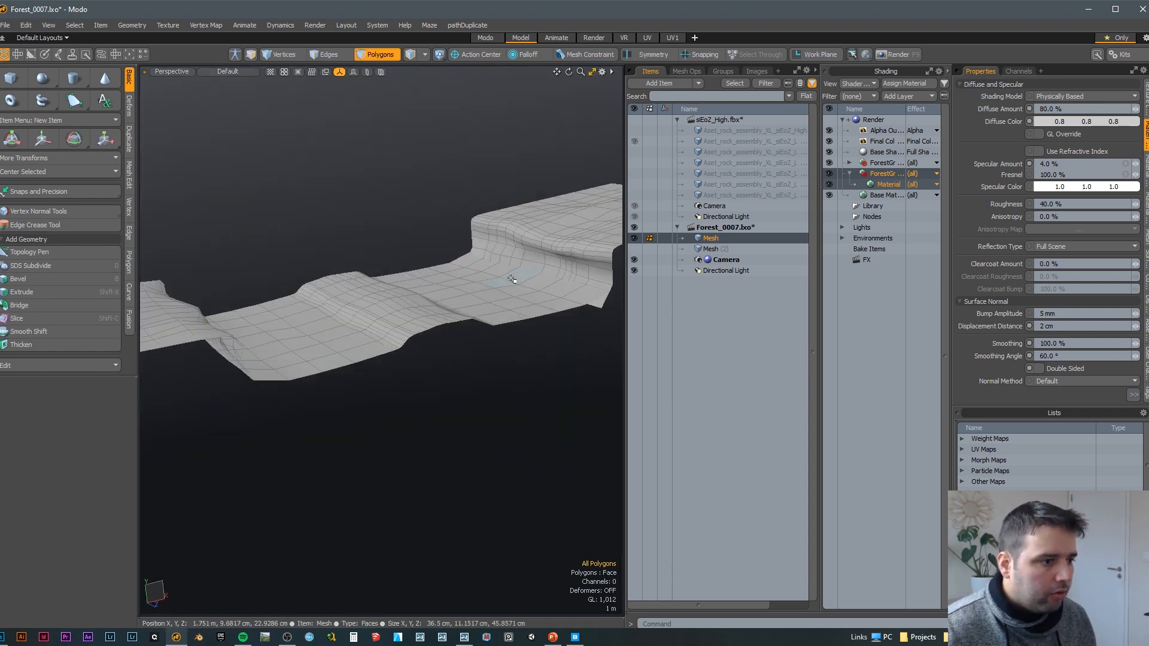
{"action": "middle_click_drag", "start_coordinate": [356, 348], "coordinate": [311, 397], "text": "alt"}
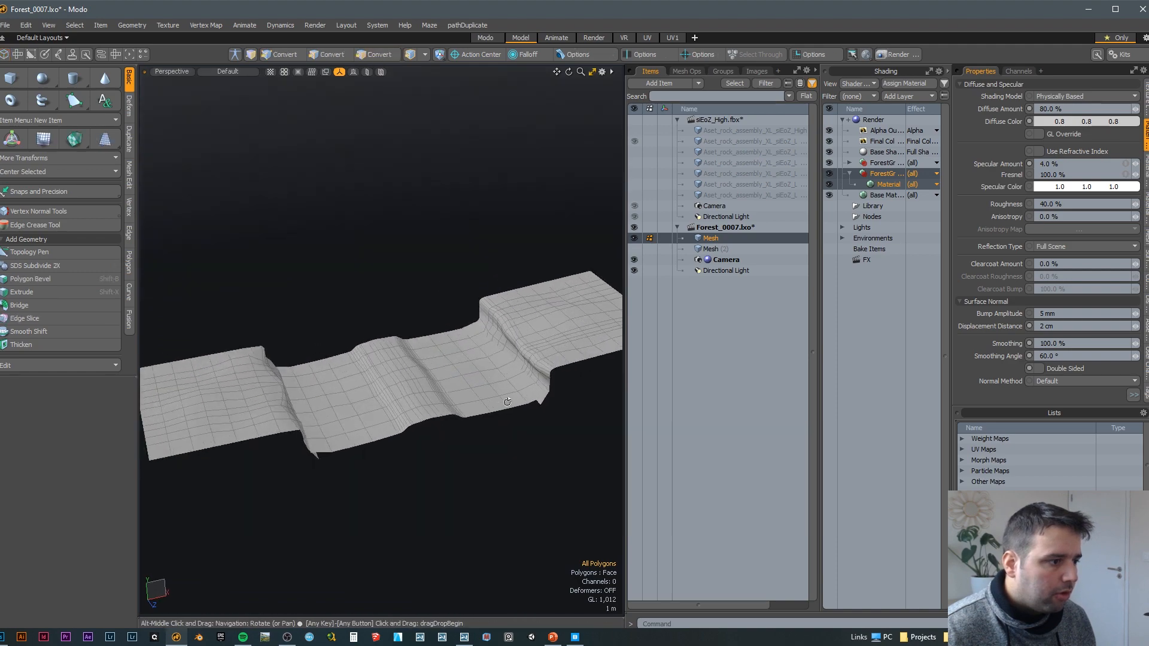
Step: Select the second terrain mesh together with the first and view the whole forest ground
{"action": "left_click", "coordinate": [694, 252], "text": "shift"}
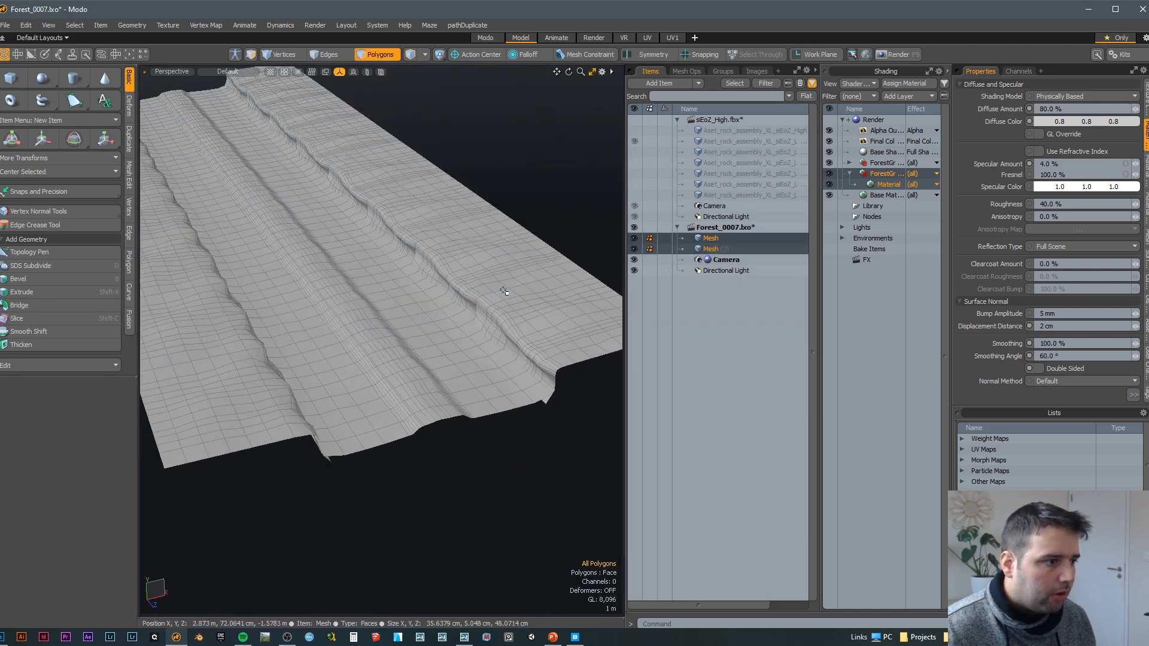
{"action": "middle_click_drag", "start_coordinate": [503, 299], "coordinate": [348, 359], "text": "alt"}
{"action": "scroll", "coordinate": [348, 359], "scroll_direction": "down", "scroll_amount": 4}
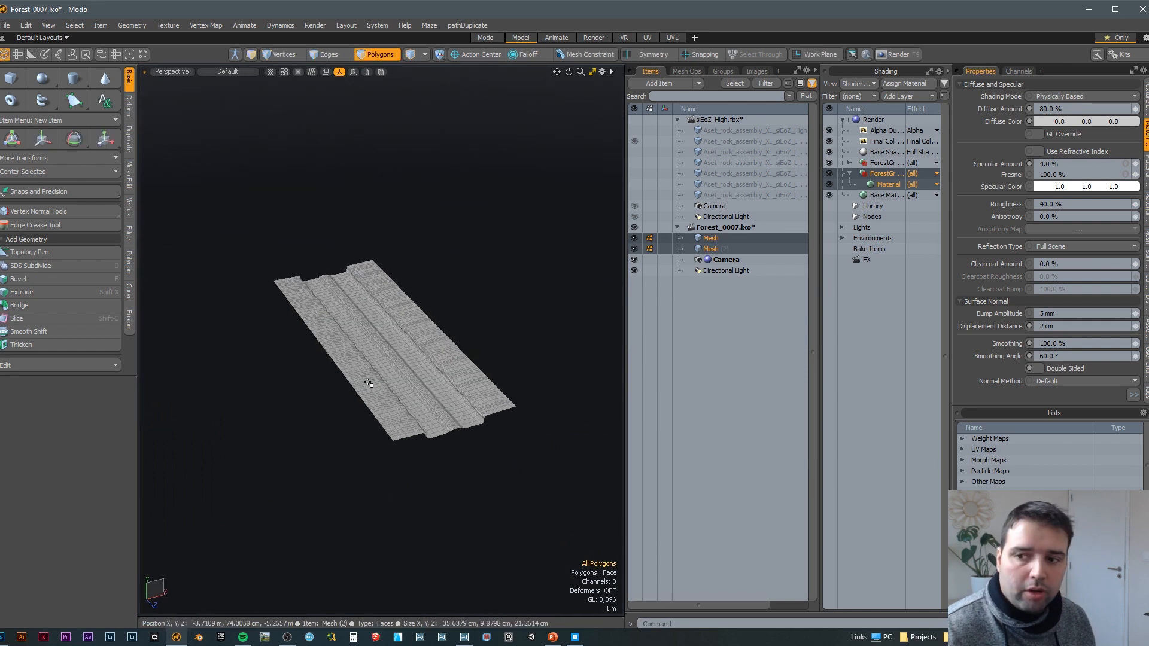
Step: Switch to the Forest9 scene in Lumion and examine the terrain's layout and edges from above
{"action": "left_click", "coordinate": [464, 637]}
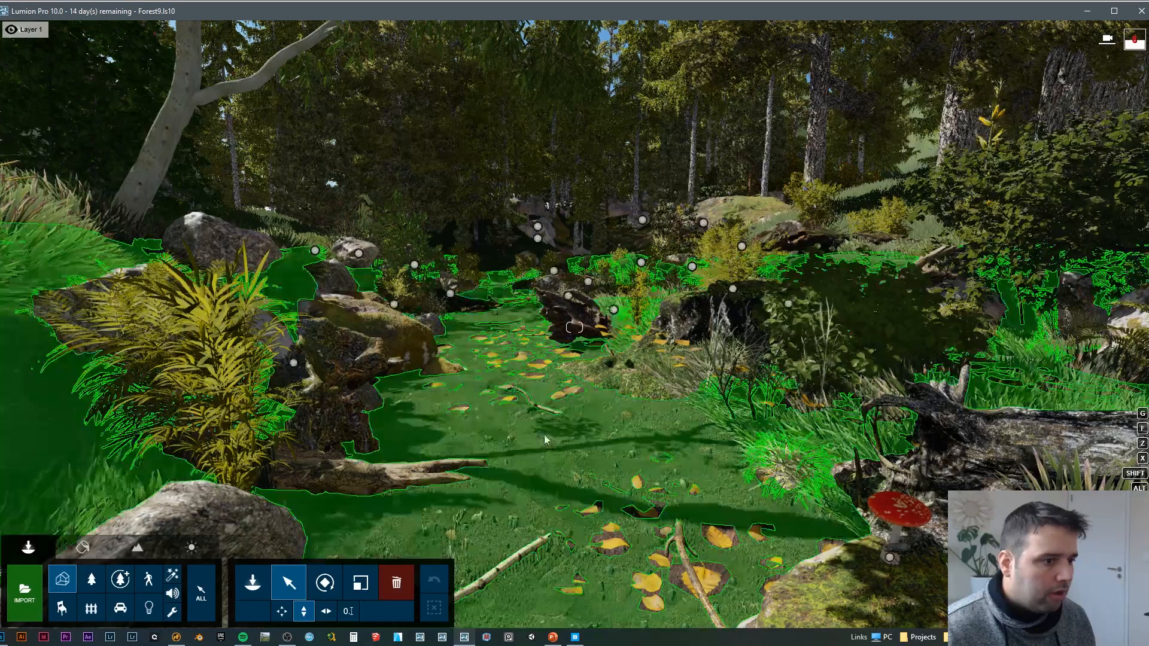
{"action": "key", "text": "s"}
{"action": "right_click_drag", "start_coordinate": [620, 395], "coordinate": [758, 286]}
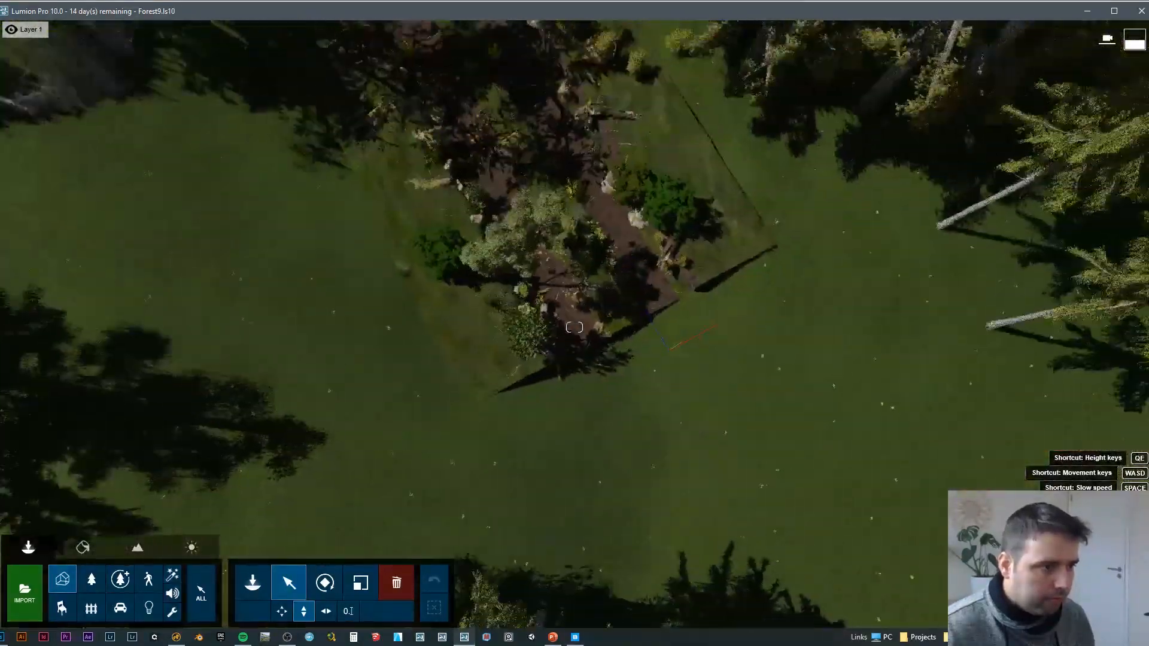
{"action": "right_click_drag", "start_coordinate": [468, 39], "coordinate": [493, 173]}
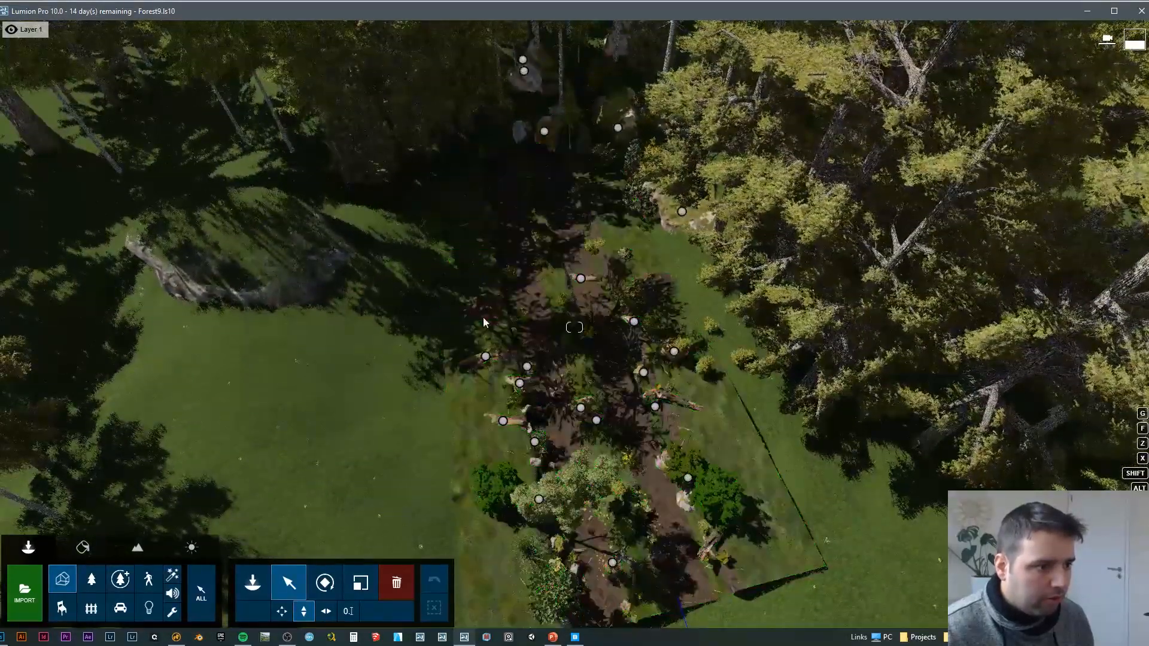
{"action": "right_click_drag", "start_coordinate": [490, 347], "coordinate": [527, 239]}
{"action": "key", "text": "w"}
{"action": "key", "text": "w"}
{"action": "right_click_drag", "start_coordinate": [574, 327], "coordinate": [508, 210]}
{"action": "key", "text": "s"}
{"action": "key", "text": "w"}
{"action": "right_click_drag", "start_coordinate": [647, 267], "coordinate": [616, 331]}
Step: Examine the soil path, leaves, rocks and grassy embankment up close
{"action": "key", "text": "s"}
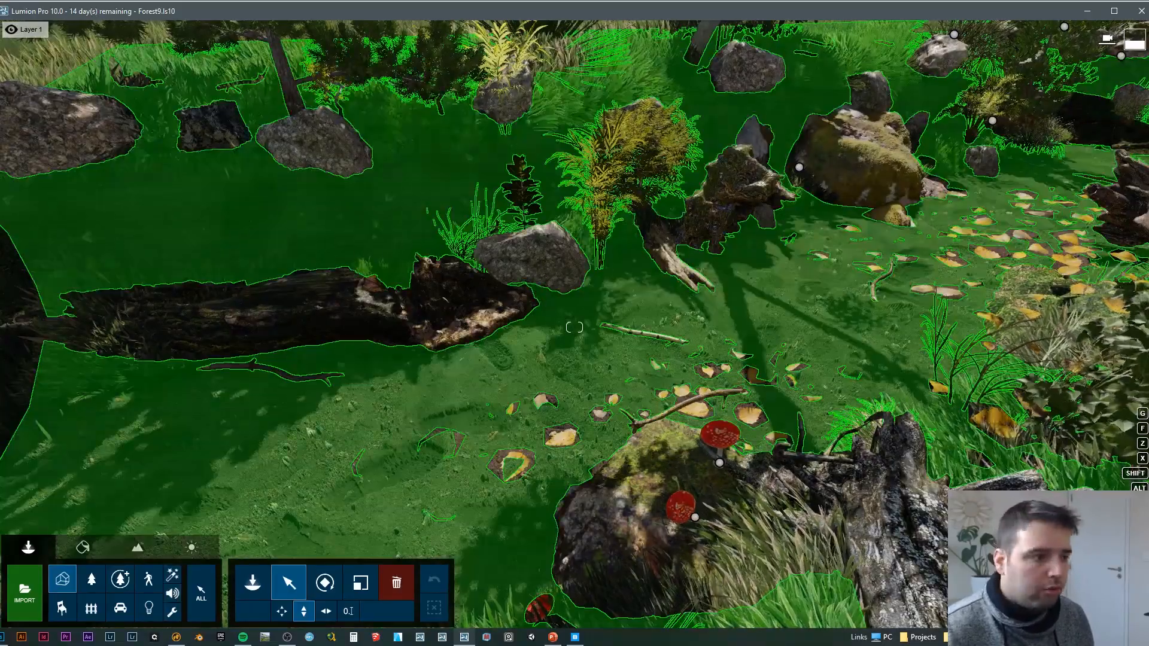
{"action": "key", "text": "a"}
{"action": "right_click_drag", "start_coordinate": [535, 291], "coordinate": [634, 287]}
{"action": "key", "text": "w"}
{"action": "key", "text": "w"}
{"action": "right_click_drag", "start_coordinate": [574, 327], "coordinate": [501, 294]}
{"action": "key", "text": "s"}
{"action": "key", "text": "s"}
{"action": "right_click_drag", "start_coordinate": [423, 239], "coordinate": [299, 225]}
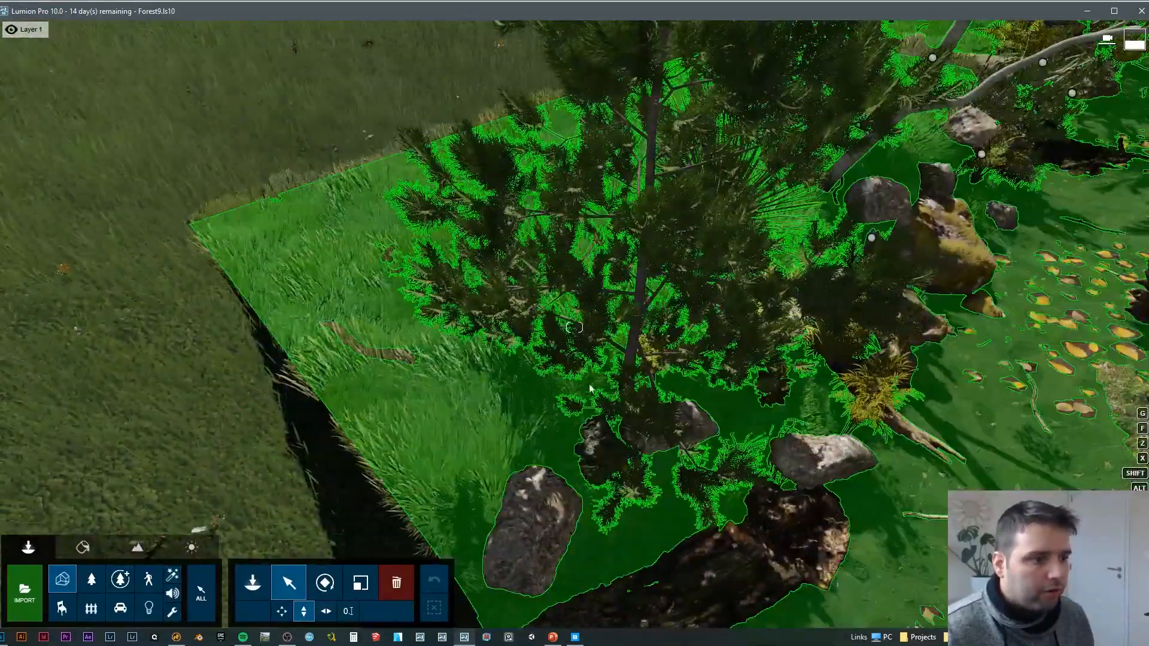
Step: Examine the grassy terrain edge, the large boulder and the trees beside the path
{"action": "key", "text": "w"}
{"action": "right_click_drag", "start_coordinate": [493, 384], "coordinate": [592, 278]}
{"action": "key", "text": "d"}
{"action": "right_click_drag", "start_coordinate": [575, 327], "coordinate": [565, 278]}
{"action": "key", "text": "w"}
{"action": "right_click_drag", "start_coordinate": [850, 281], "coordinate": [383, 338]}
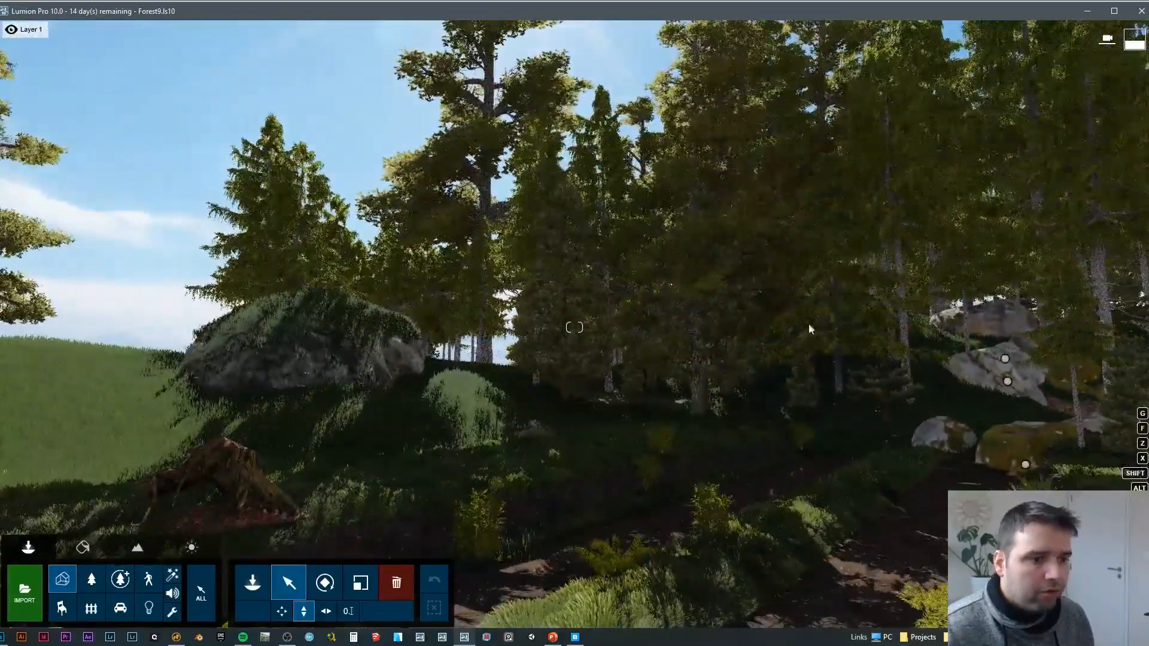
{"action": "right_click_drag", "start_coordinate": [581, 352], "coordinate": [607, 368]}
{"action": "key", "text": "s"}
{"action": "key", "text": "a"}
{"action": "right_click_drag", "start_coordinate": [397, 294], "coordinate": [387, 282]}
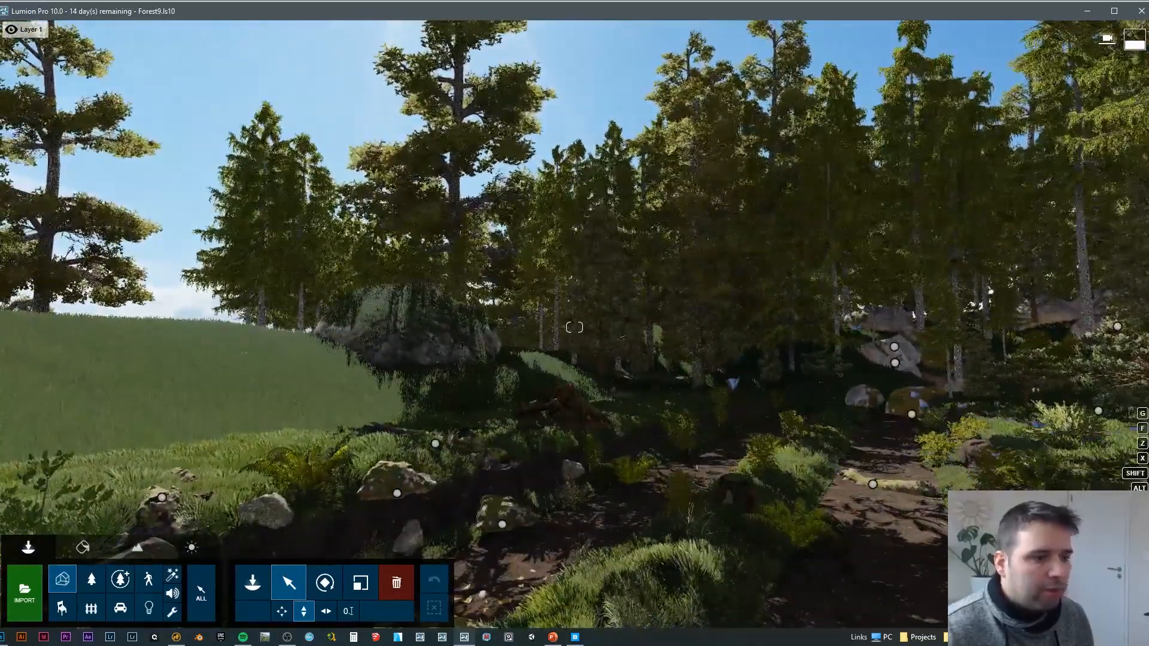
Step: Examine the scanned mossy boulders placed among the background trees
{"action": "right_click_drag", "start_coordinate": [440, 197], "coordinate": [421, 251]}
{"action": "key", "text": "s"}
{"action": "key", "text": "s"}
{"action": "right_click_drag", "start_coordinate": [567, 263], "coordinate": [664, 323]}
{"action": "right_click_drag", "start_coordinate": [781, 401], "coordinate": [795, 316]}
{"action": "key", "text": "w"}
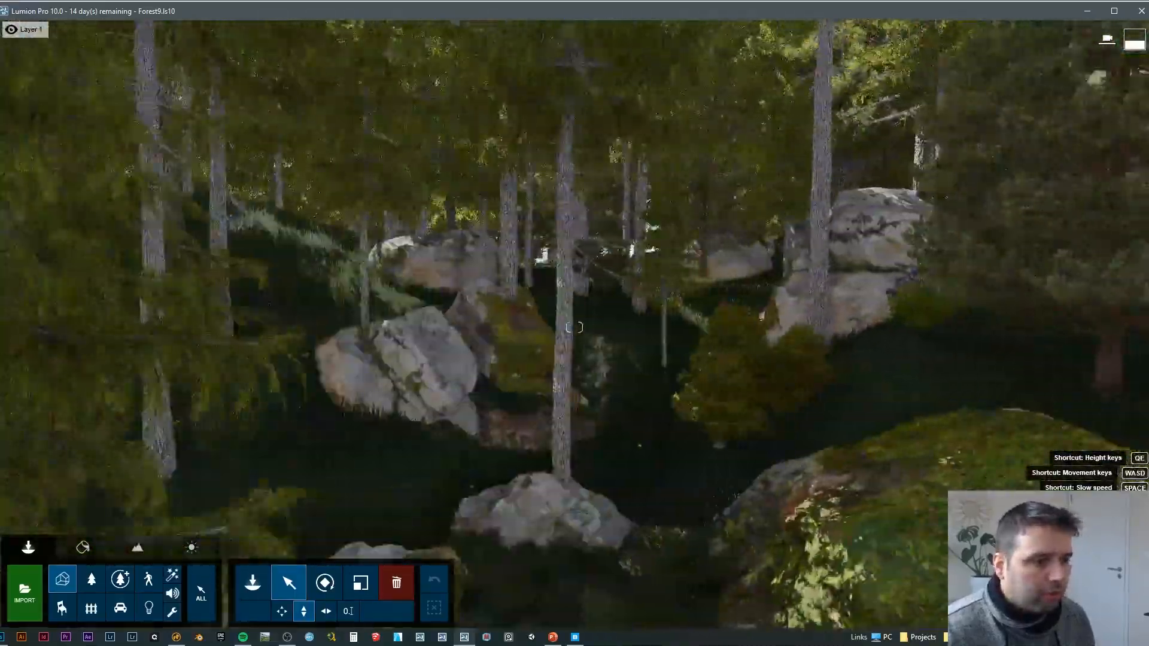
{"action": "right_click_drag", "start_coordinate": [838, 78], "coordinate": [970, 167]}
{"action": "key", "text": "s"}
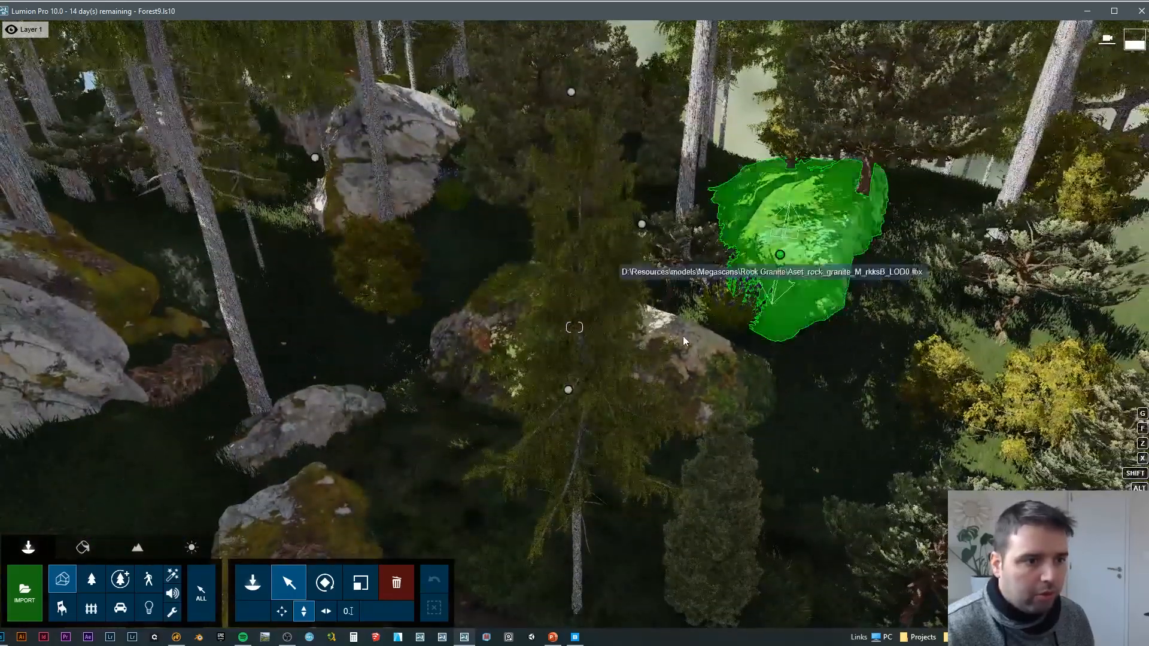
{"action": "key", "text": "d"}
{"action": "right_click_drag", "start_coordinate": [868, 281], "coordinate": [824, 318]}
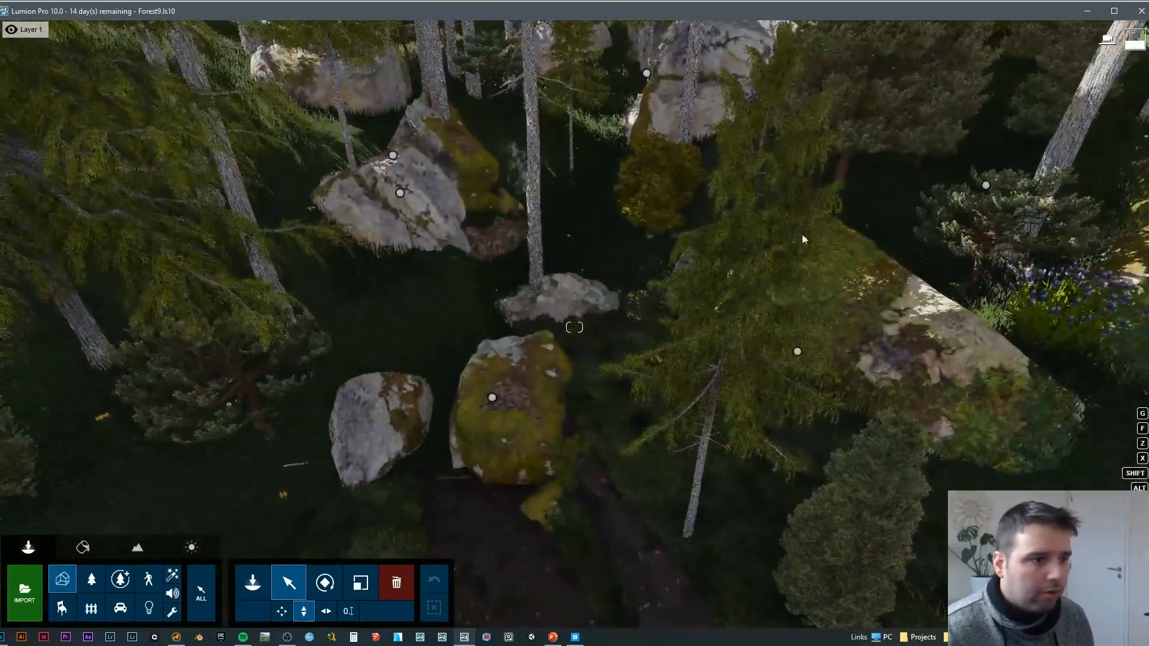
{"action": "right_click_drag", "start_coordinate": [801, 235], "coordinate": [793, 235]}
{"action": "key", "text": "w"}
{"action": "right_click_drag", "start_coordinate": [598, 359], "coordinate": [539, 292]}
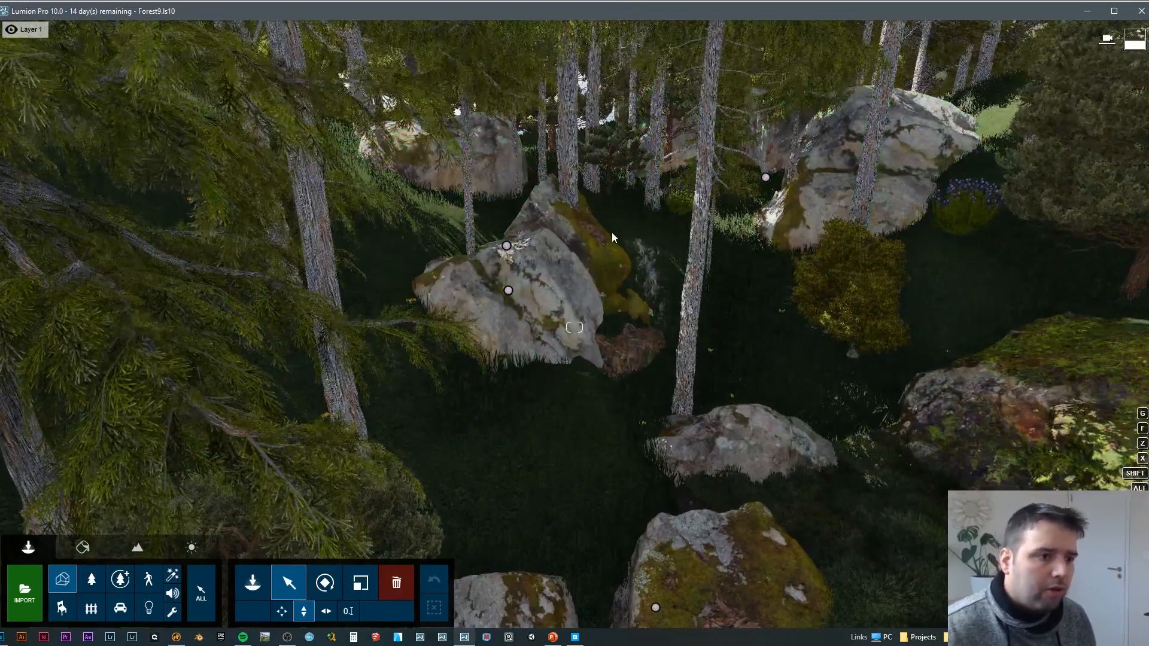
Step: Return to the forest path and examine how the background boulders read from ground level
{"action": "key", "text": "shift+s"}
{"action": "right_click_drag", "start_coordinate": [765, 178], "coordinate": [619, 243]}
{"action": "key", "text": "shift+w"}
{"action": "key", "text": "shift+s"}
{"action": "key", "text": "shift+w"}
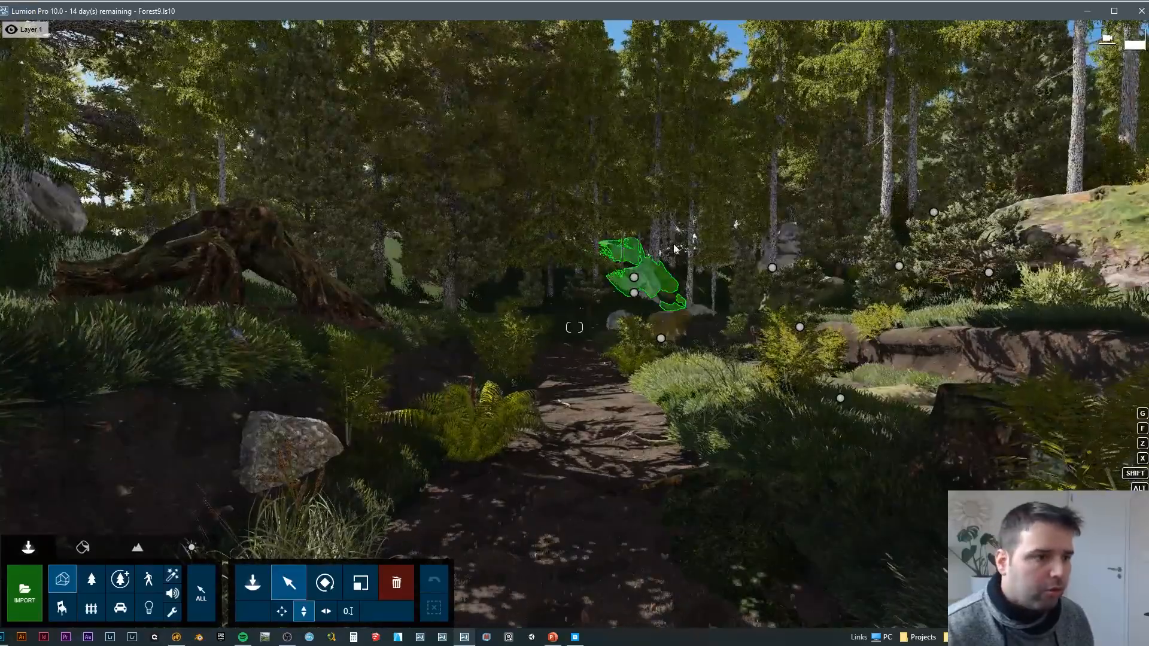
{"action": "key", "text": "shift+s"}
{"action": "right_click_drag", "start_coordinate": [709, 231], "coordinate": [796, 264]}
{"action": "key", "text": "shift+s"}
{"action": "key", "text": "shift+w"}
{"action": "key", "text": "shift+s"}
{"action": "key", "text": "w"}
{"action": "key", "text": "d"}
{"action": "key", "text": "a"}
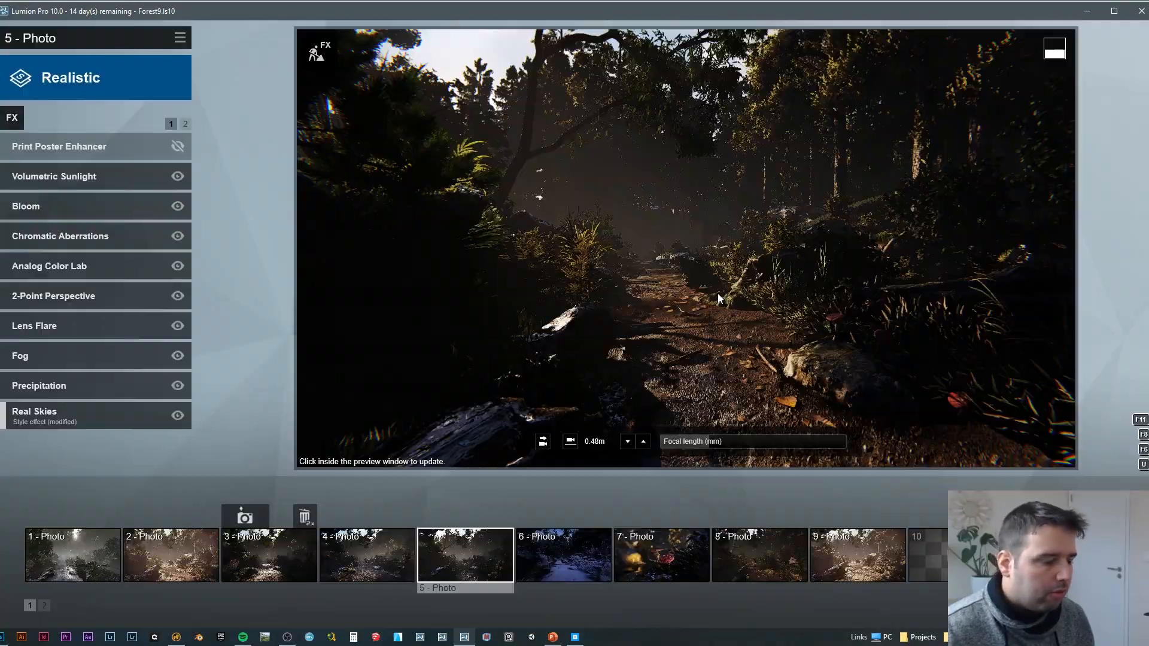
Step: Load Photo 5 and Photo 4 to compare their forest views
{"action": "left_click", "coordinate": [469, 551]}
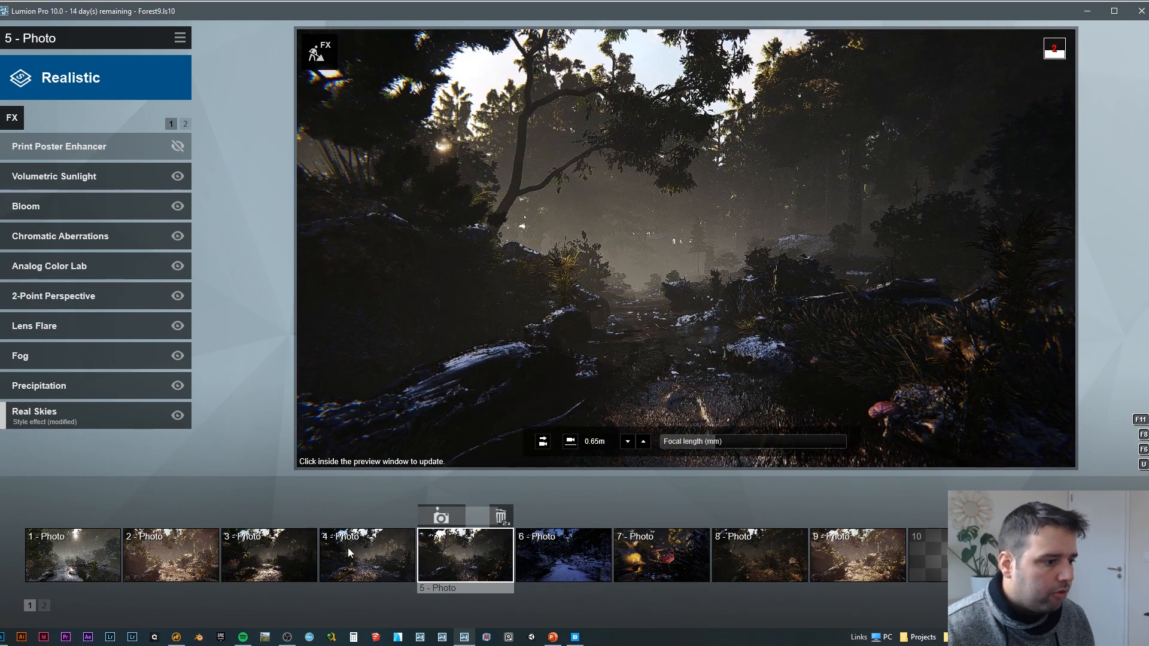
{"action": "left_click", "coordinate": [351, 568]}
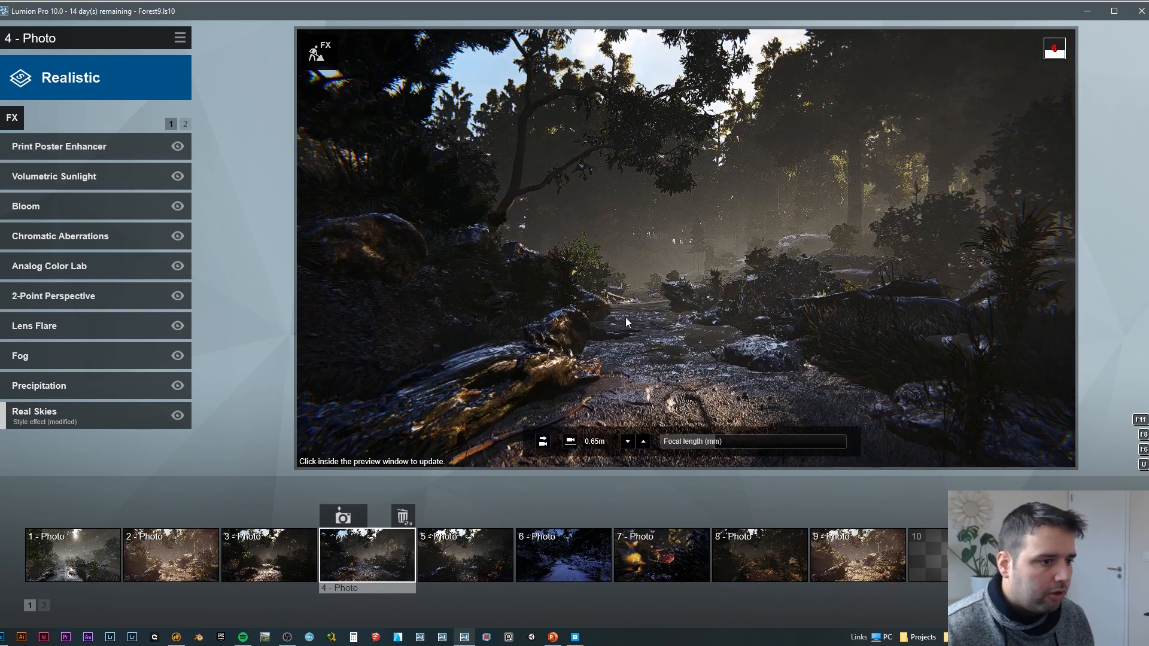
Step: Update the Photo 4 preview and load Photo 6 and Photo 9 to compare their lighting of the forest
{"action": "left_click", "coordinate": [598, 370]}
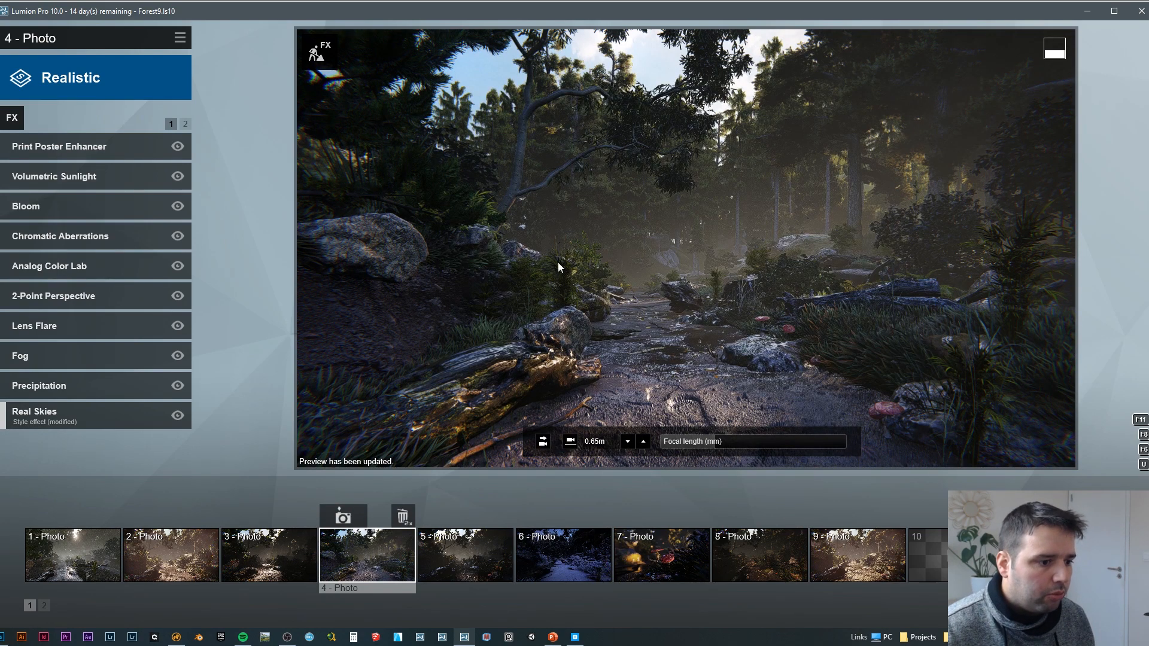
{"action": "left_click", "coordinate": [574, 560]}
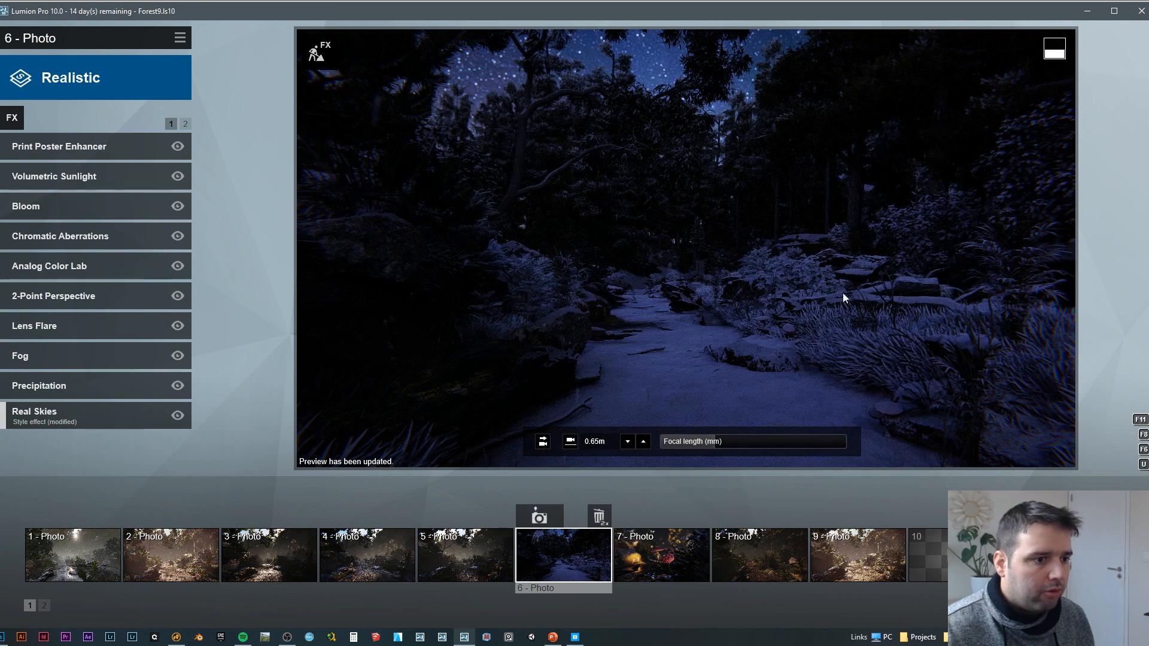
{"action": "left_click", "coordinate": [829, 557]}
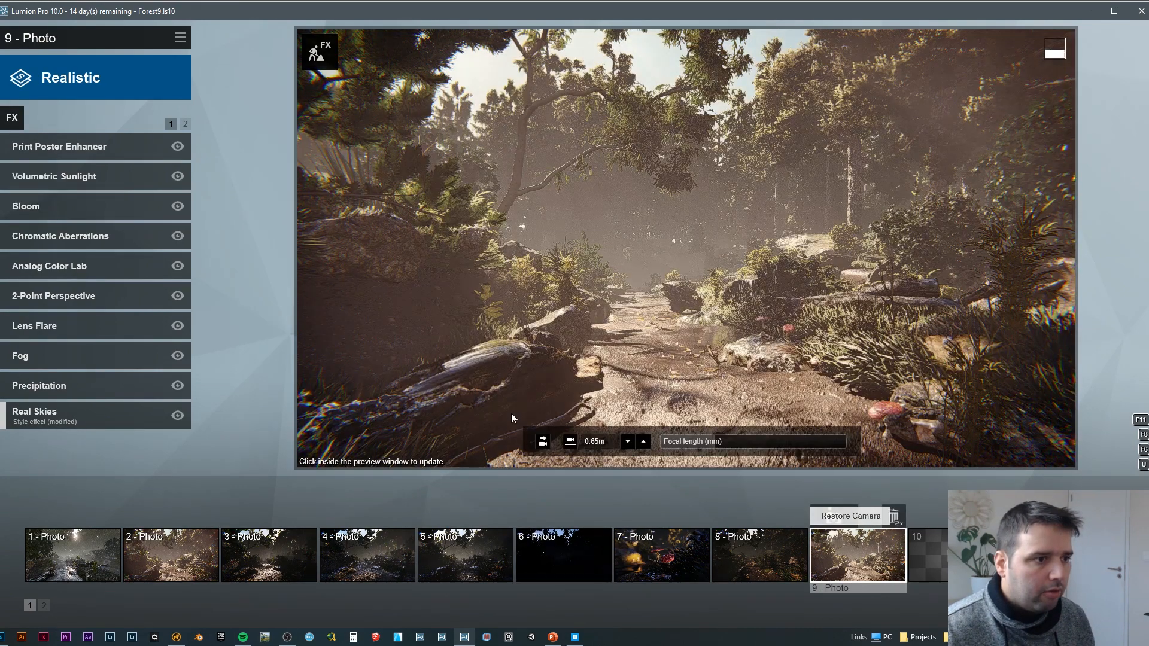
{"action": "left_click", "coordinate": [548, 380]}
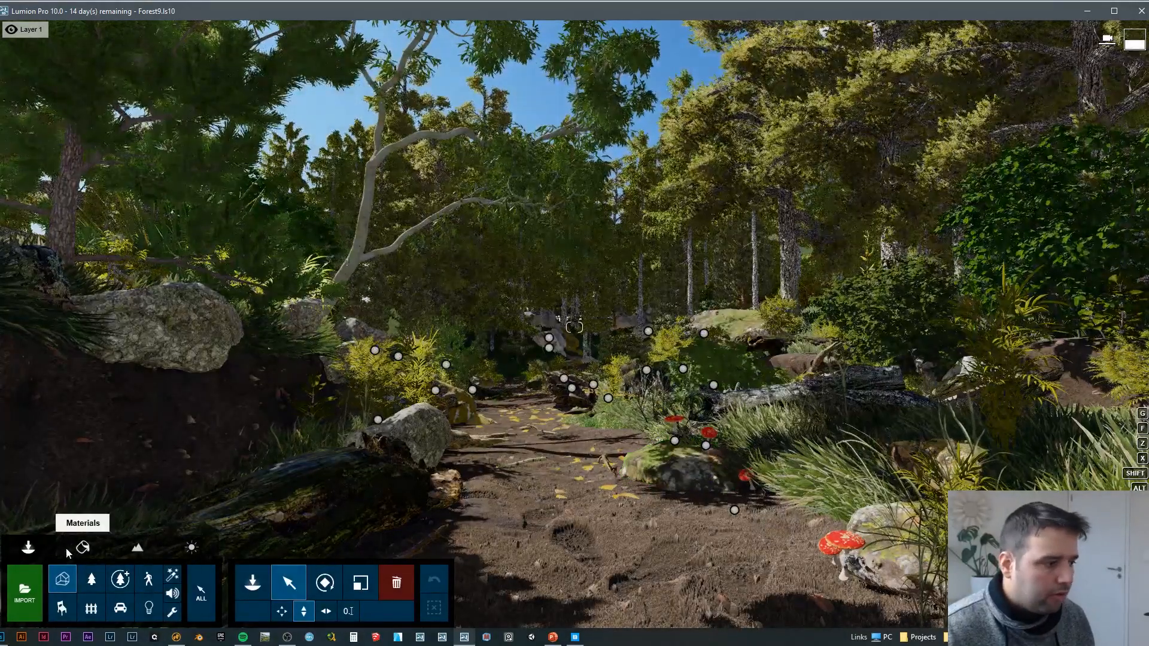
Step: Open the Evermotion soil material of the ForestGround path for editing from a close view of the footprints
{"action": "left_click", "coordinate": [78, 546]}
{"action": "key", "text": "s"}
{"action": "right_click_drag", "start_coordinate": [574, 360], "coordinate": [575, 452]}
{"action": "key", "text": "w"}
{"action": "right_click_drag", "start_coordinate": [574, 281], "coordinate": [581, 329]}
{"action": "key", "text": "s"}
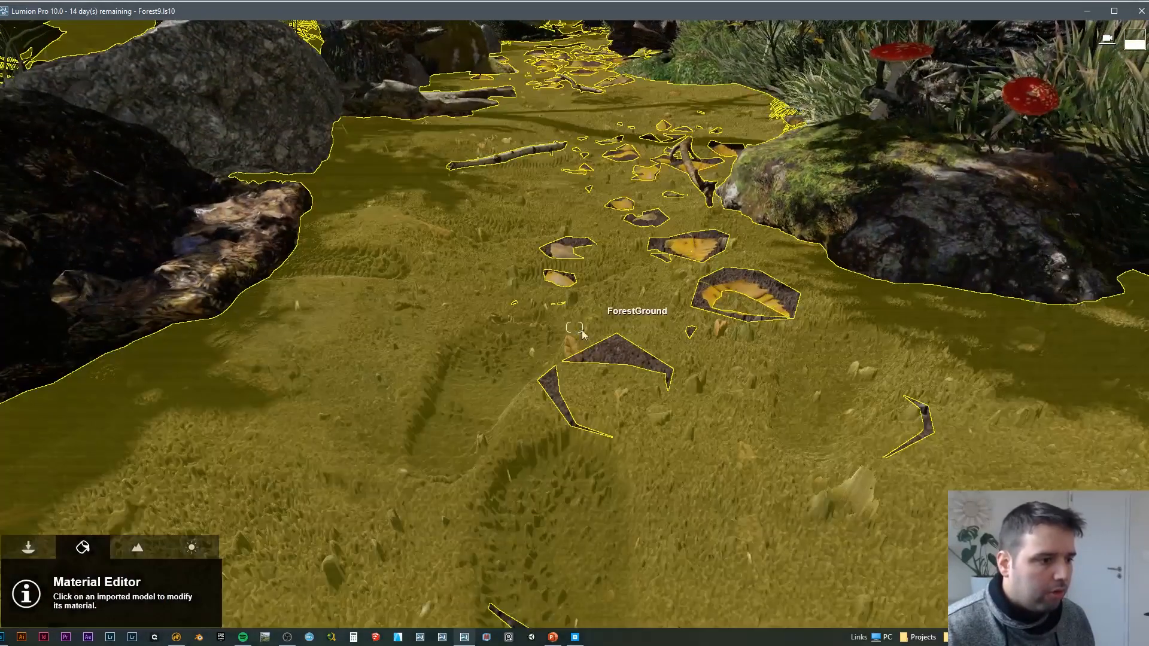
{"action": "left_click", "coordinate": [425, 450]}
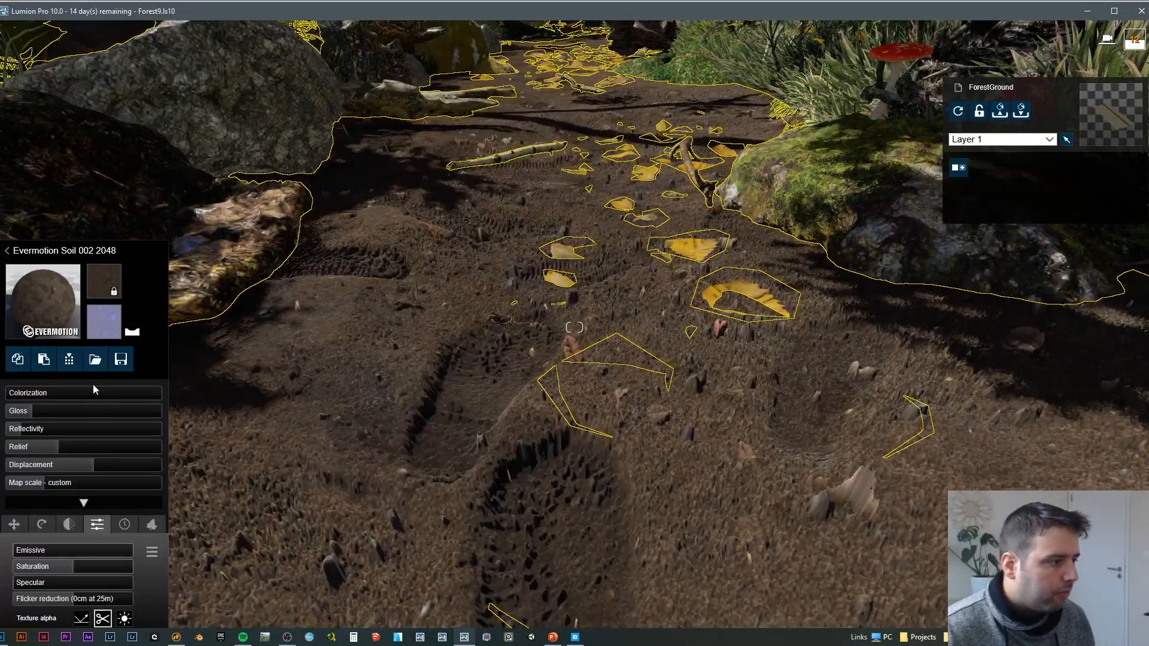
Step: Compare the soil without displacement and with relief at 0.1, and raise both again, setting displacement to 0.6
{"action": "left_click_drag", "start_coordinate": [92, 466], "coordinate": [12, 447]}
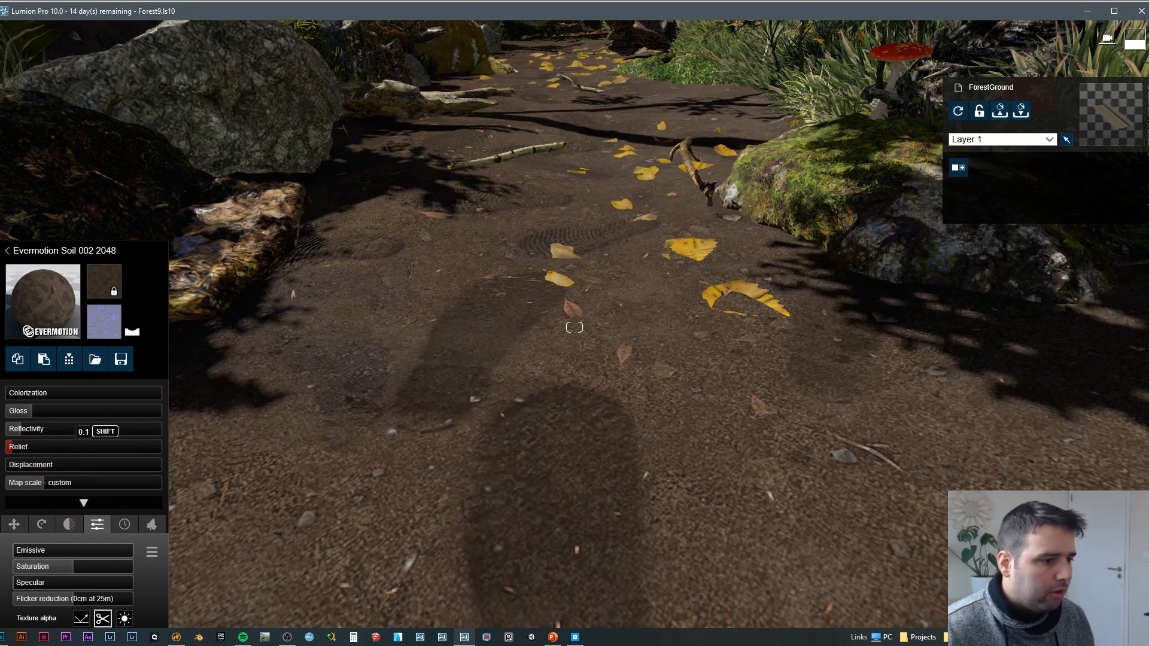
{"action": "right_click_drag", "start_coordinate": [203, 443], "coordinate": [203, 402]}
{"action": "key", "text": "s"}
{"action": "key", "text": "w"}
{"action": "left_click_drag", "start_coordinate": [27, 446], "coordinate": [98, 460]}
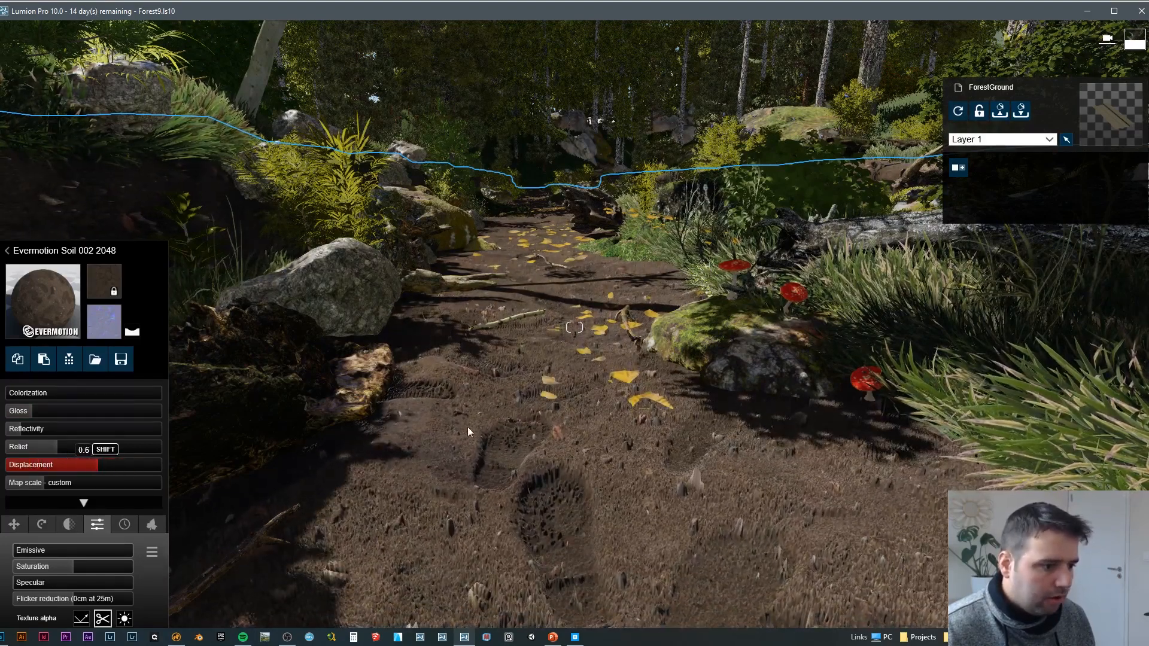
Step: Lower the soil's relief slightly and update the Photo 9 preview with the close view of the ground
{"action": "right_click_drag", "start_coordinate": [468, 426], "coordinate": [543, 366]}
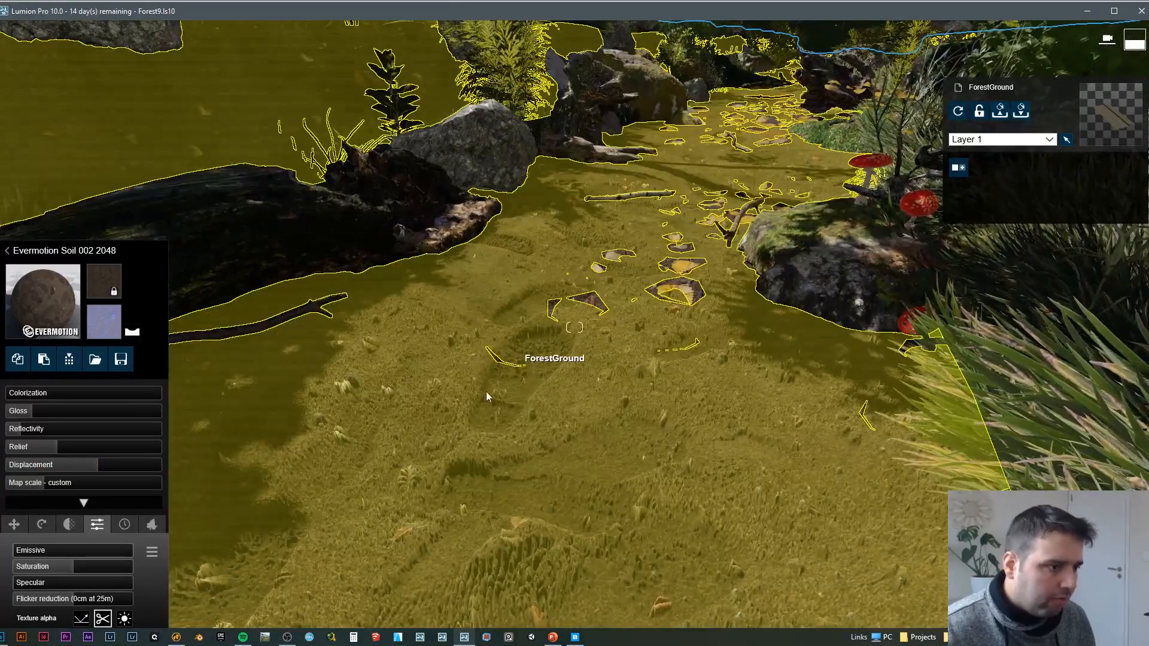
{"action": "right_click_drag", "start_coordinate": [543, 366], "coordinate": [558, 365]}
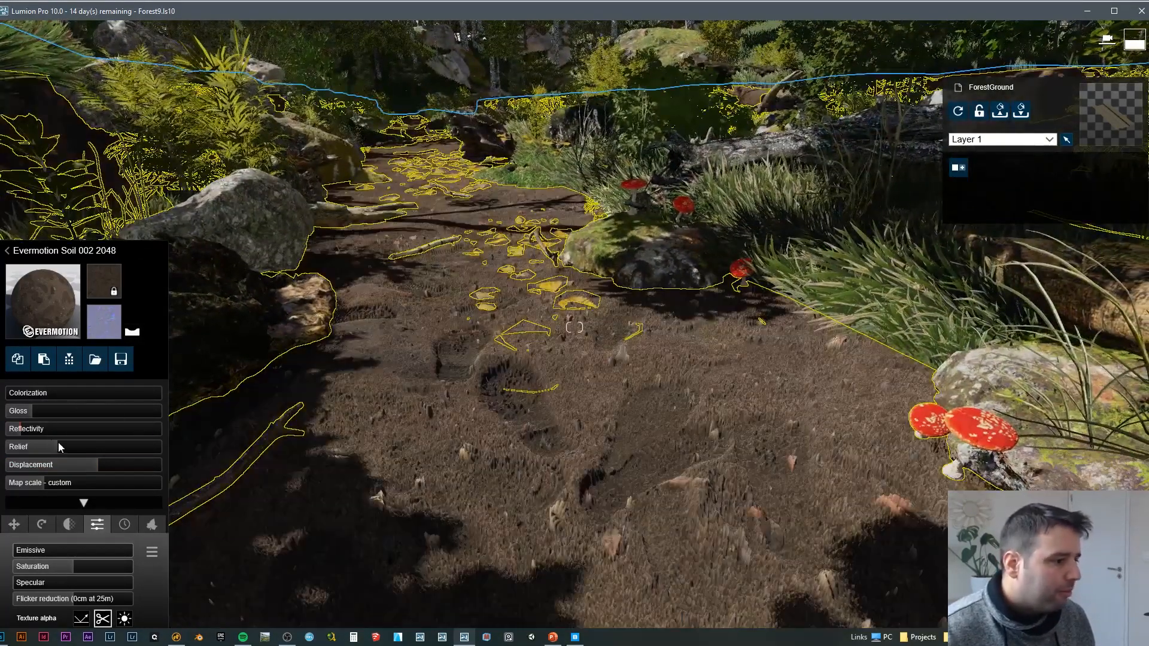
{"action": "mouse_move", "coordinate": [59, 446]}
{"action": "left_mouse_down"}
{"action": "mouse_move", "coordinate": [73, 443]}
{"action": "mouse_move", "coordinate": [47, 447]}
{"action": "left_mouse_up"}
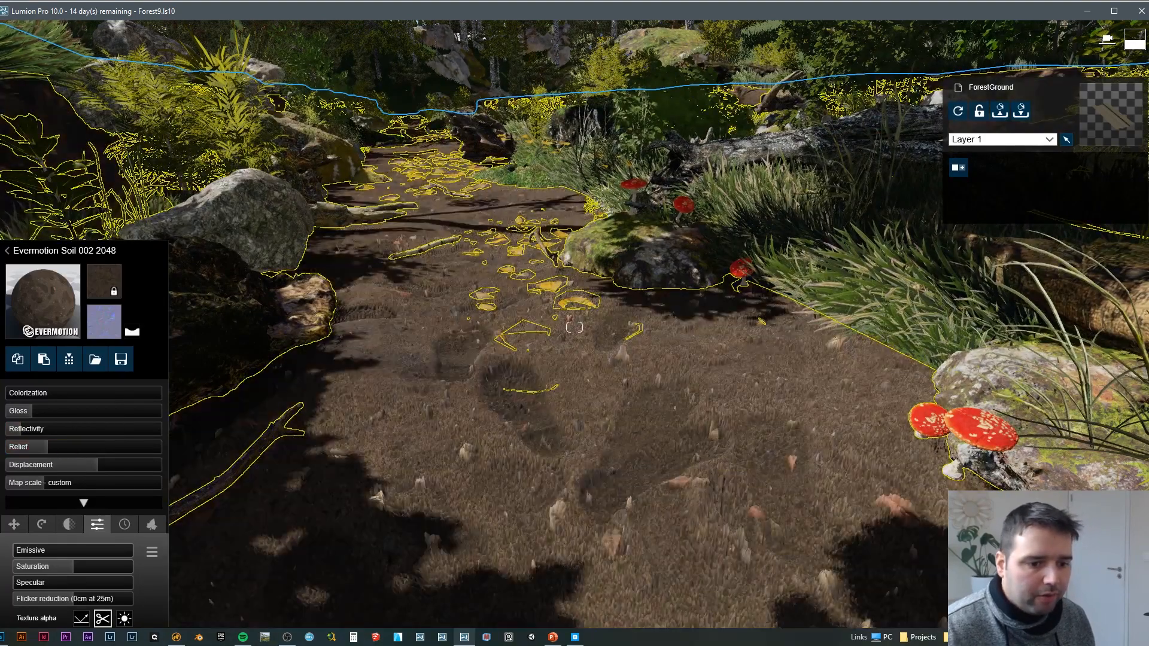
{"action": "left_click", "coordinate": [1065, 598]}
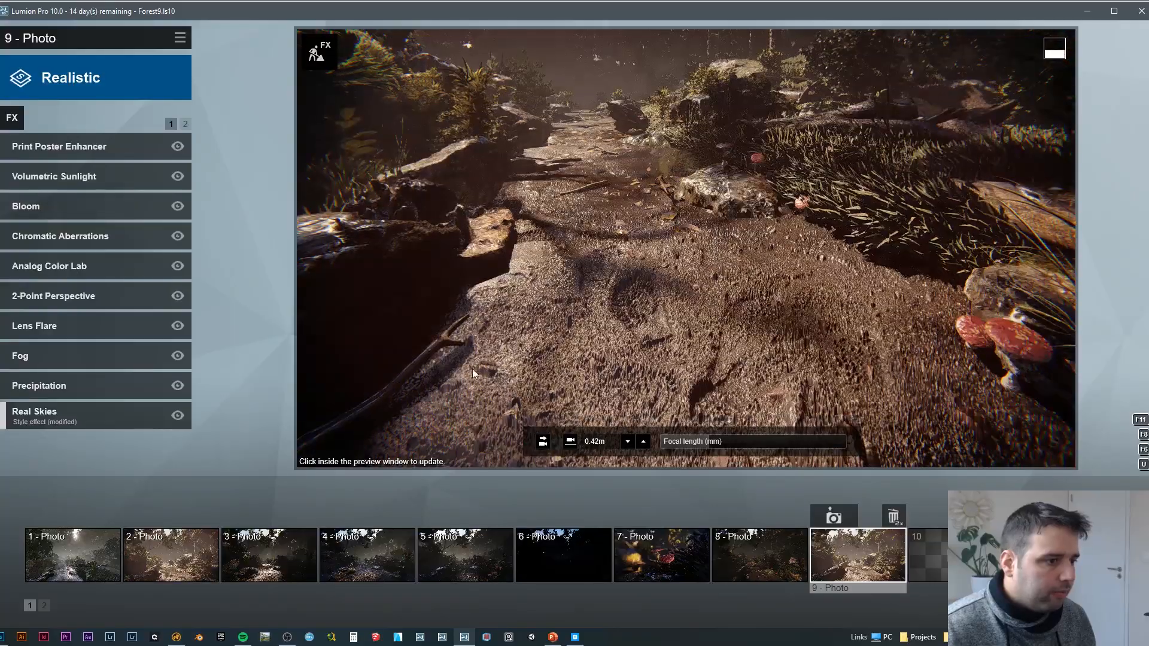
{"action": "left_click", "coordinate": [506, 393]}
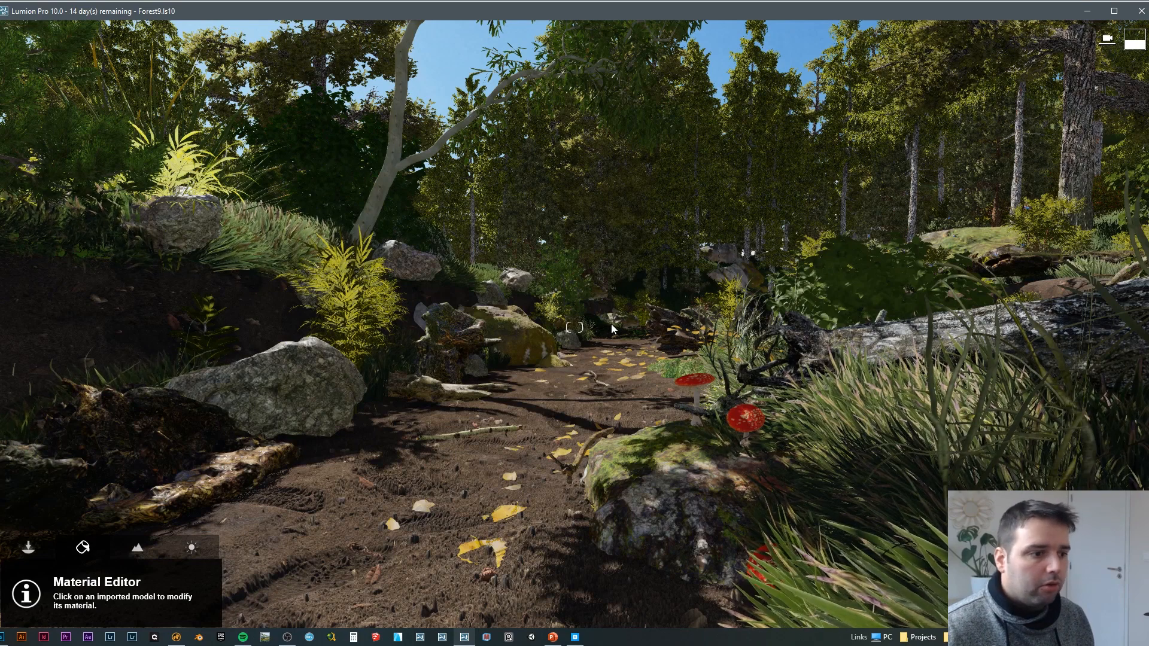
Step: Switch to Photoshop and compare the rock normal map's Alpha 1 channel with its RGB composite
{"action": "left_click", "coordinate": [3, 637]}
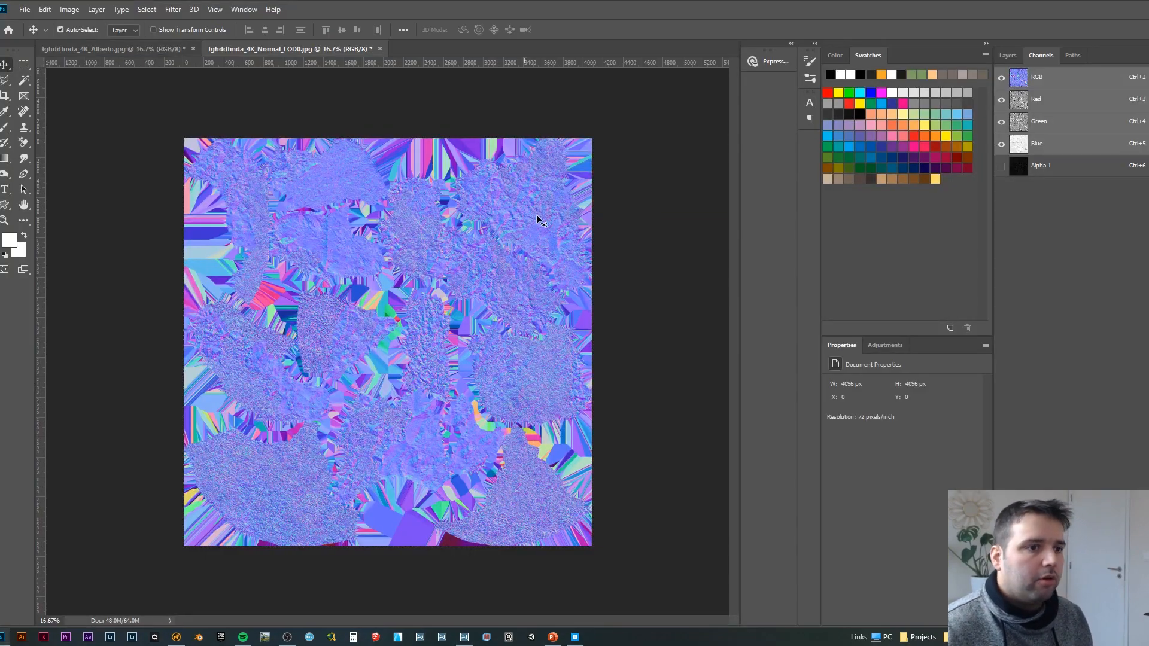
{"action": "left_click", "coordinate": [1044, 167]}
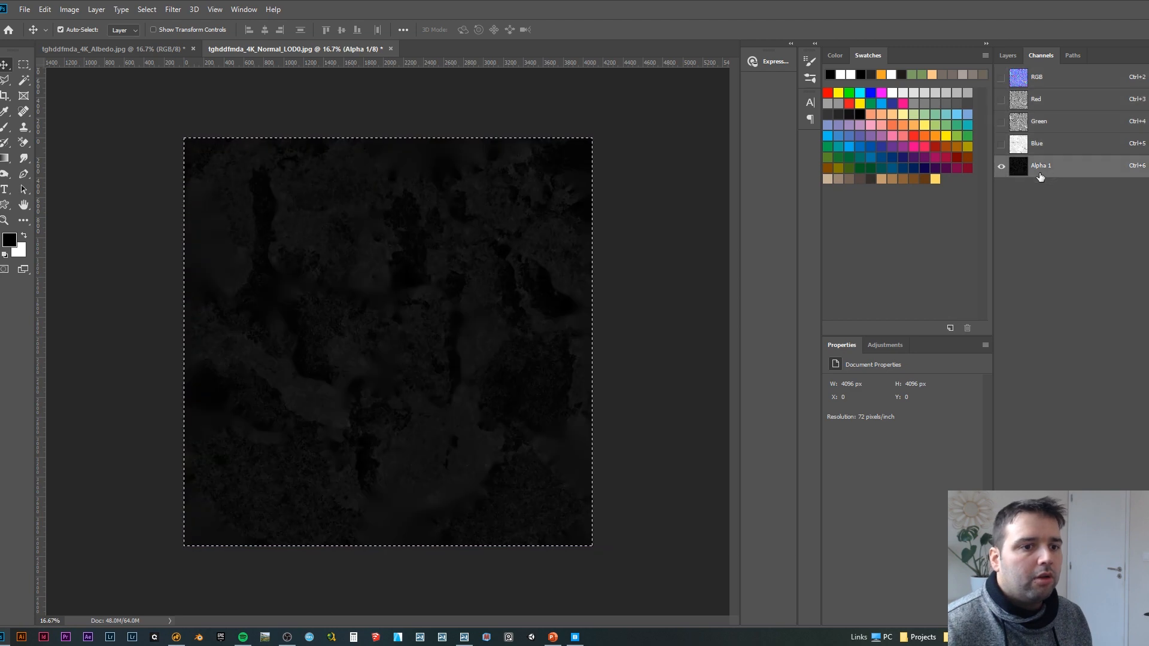
{"action": "left_click", "coordinate": [1043, 80]}
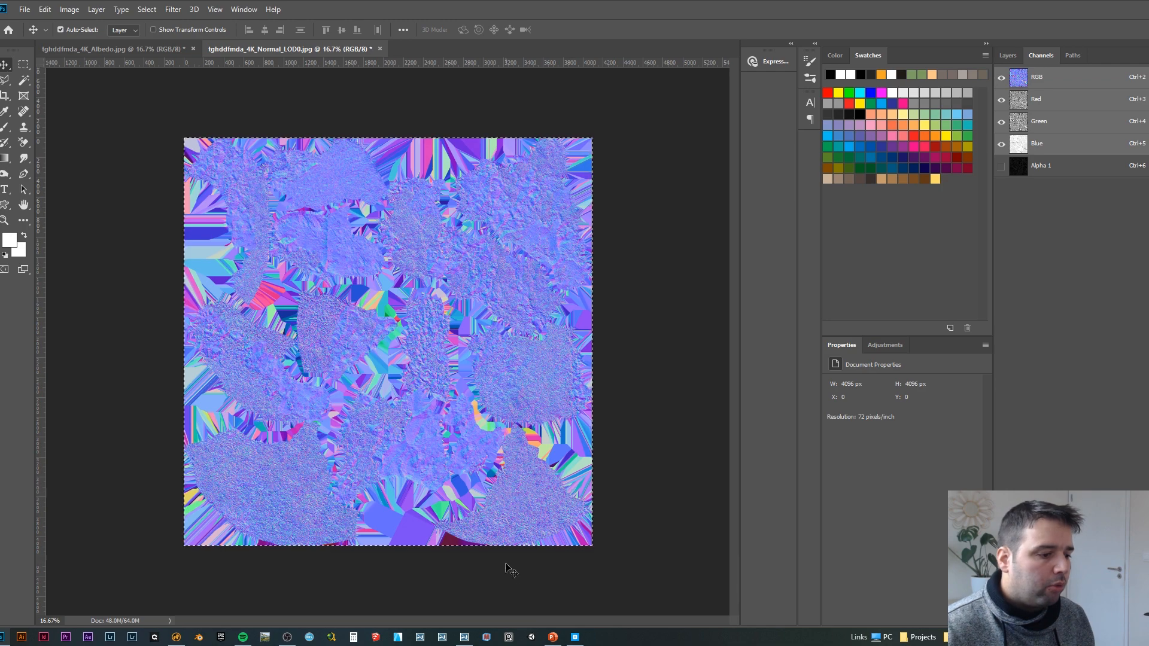
Step: Switch back to Lumion and examine the ForestGround terrain, the fallen log and the boulders beside the path
{"action": "left_click", "coordinate": [466, 636]}
{"action": "key", "text": "w"}
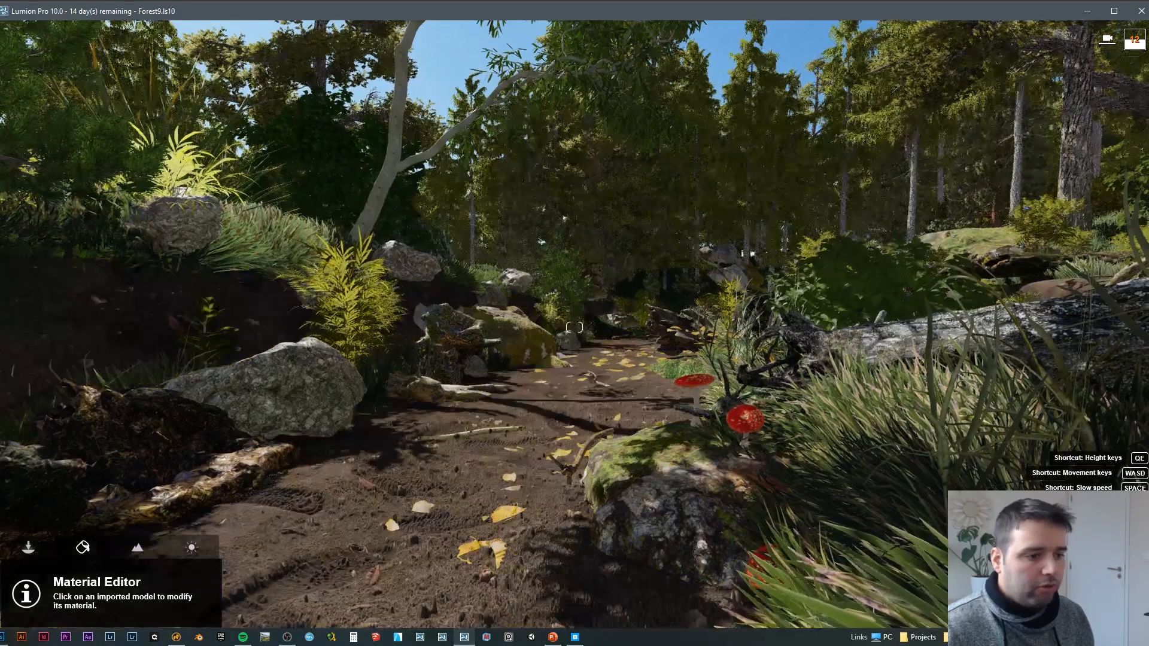
{"action": "key", "text": "w"}
{"action": "right_click_drag", "start_coordinate": [575, 327], "coordinate": [239, 377]}
{"action": "key", "text": "s"}
{"action": "right_click_drag", "start_coordinate": [574, 327], "coordinate": [742, 308]}
{"action": "key", "text": "w"}
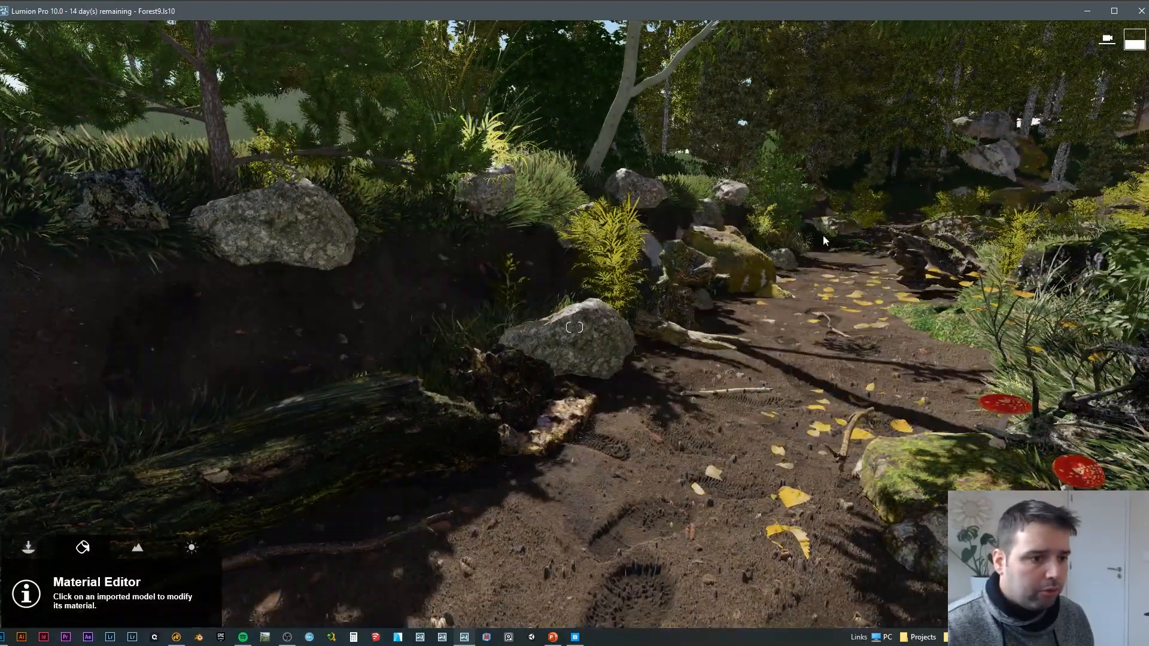
{"action": "key", "text": "s"}
{"action": "right_click_drag", "start_coordinate": [824, 241], "coordinate": [784, 251]}
{"action": "key", "text": "w"}
{"action": "key", "text": "s"}
{"action": "right_click_drag", "start_coordinate": [575, 327], "coordinate": [527, 308]}
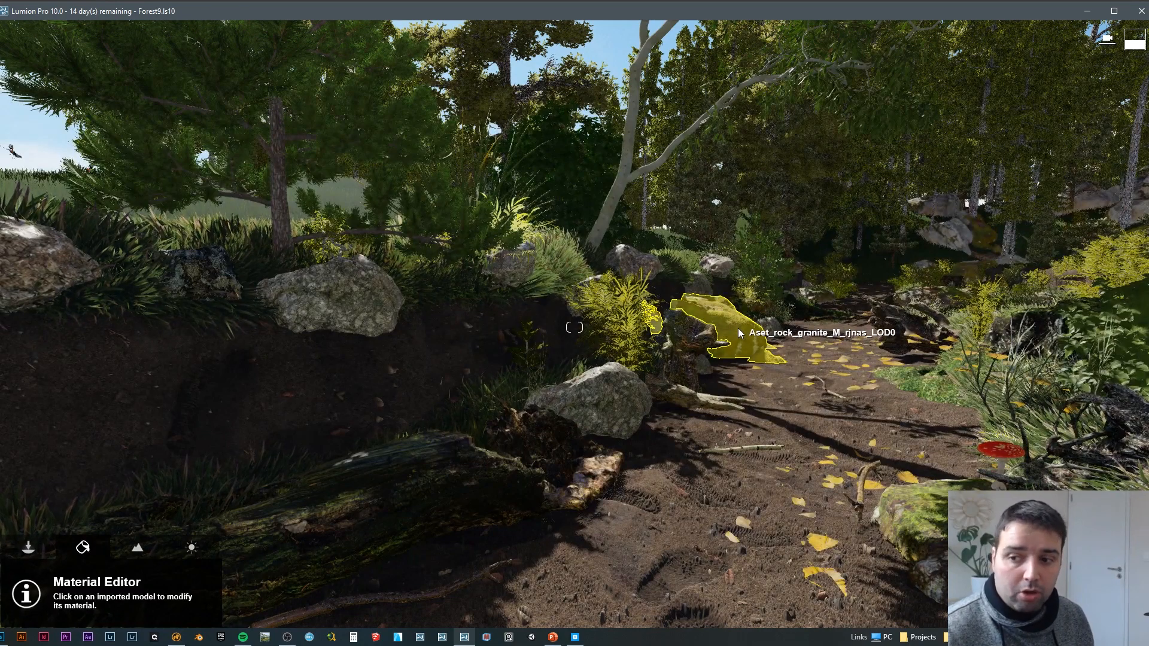
Step: Examine the mossy boulders, leaf-covered path and surrounding plants from a raised viewpoint
{"action": "key", "text": "w"}
{"action": "mouse_move", "coordinate": [829, 328]}
{"action": "right_mouse_down"}
{"action": "mouse_move", "coordinate": [688, 419]}
{"action": "mouse_move", "coordinate": [715, 382]}
{"action": "mouse_move", "coordinate": [826, 386]}
{"action": "mouse_move", "coordinate": [796, 374]}
{"action": "mouse_move", "coordinate": [805, 324]}
{"action": "mouse_move", "coordinate": [787, 329]}
{"action": "mouse_move", "coordinate": [799, 371]}
{"action": "mouse_move", "coordinate": [814, 339]}
{"action": "mouse_move", "coordinate": [837, 344]}
{"action": "right_mouse_up"}
{"action": "key", "text": "s"}
{"action": "key", "text": "s"}
{"action": "key", "text": "d"}
{"action": "key", "text": "w"}
{"action": "key", "text": "a"}
{"action": "key", "text": "w"}
{"action": "key", "text": "s"}
{"action": "key", "text": "a"}
{"action": "key", "text": "w"}
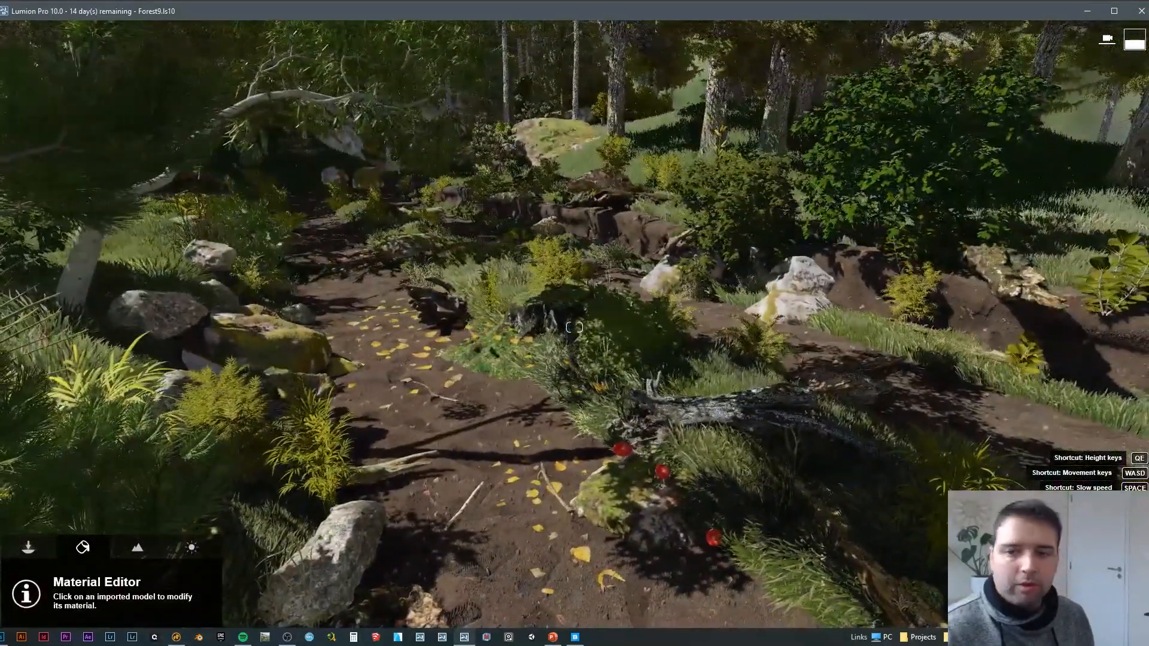
{"action": "key", "text": "w"}
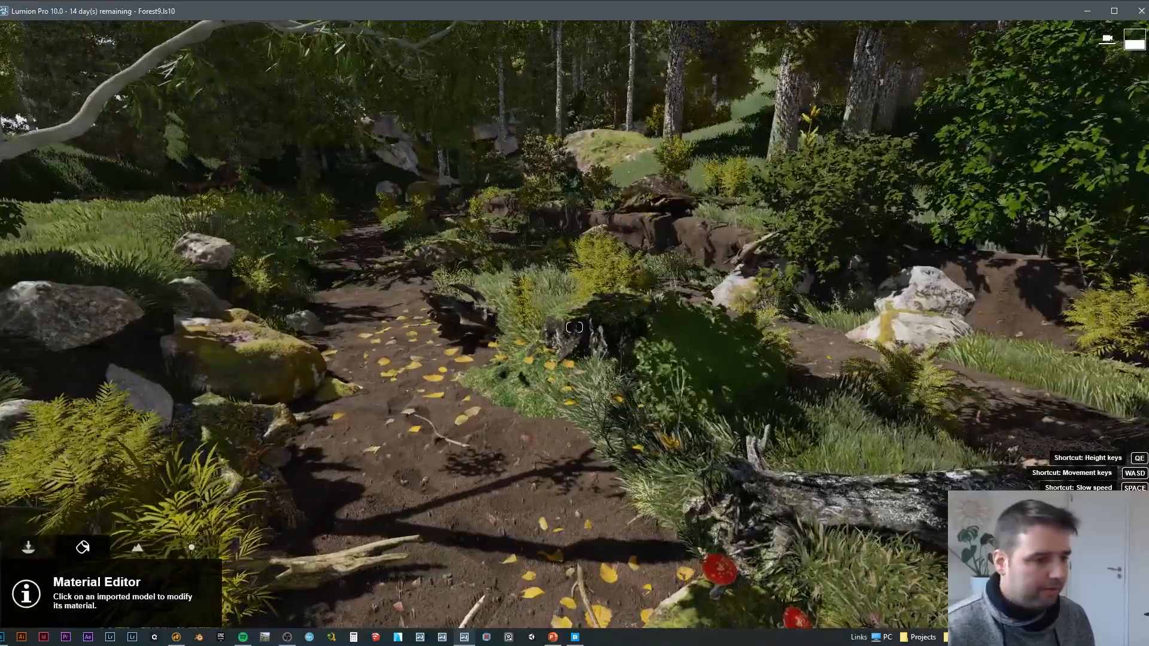